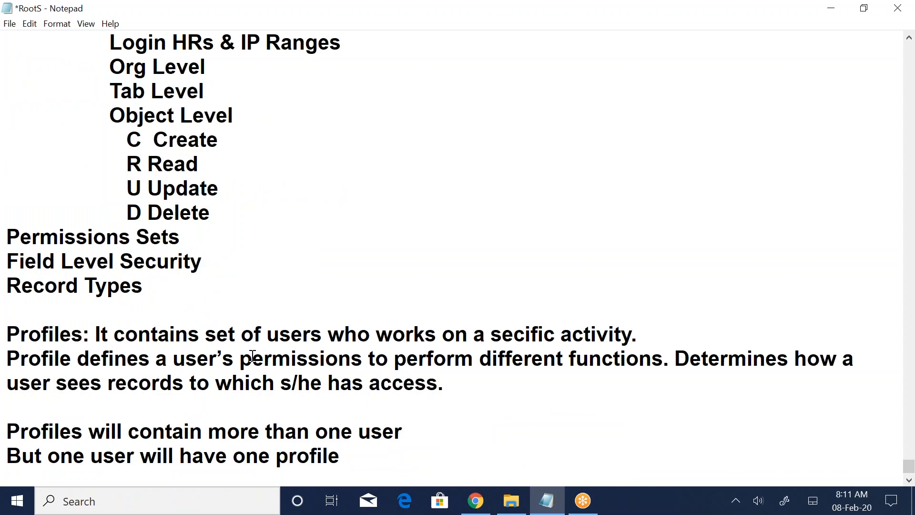
Briefly highlight the Profiles definition, then add blank lines below 'But one user will have one profile'
left_click(106, 334)
left_click_drag(107, 334, 588, 394)
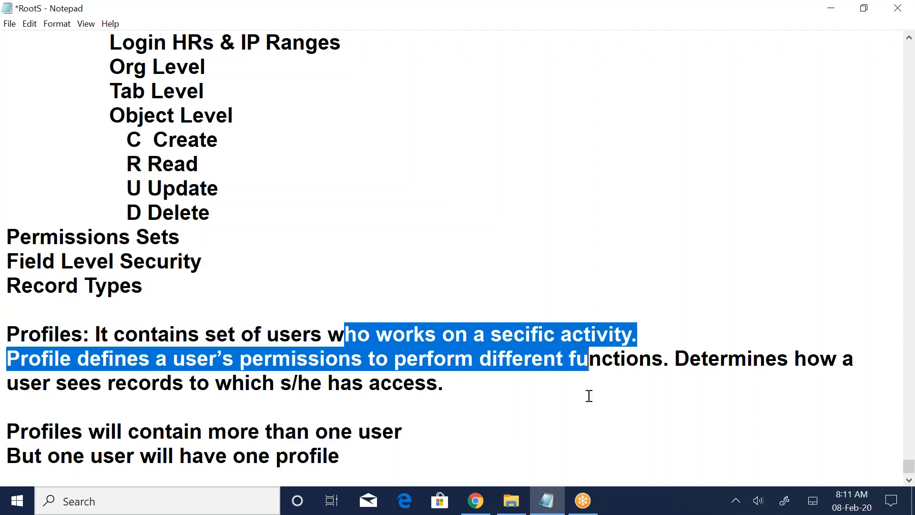
left_click(639, 335)
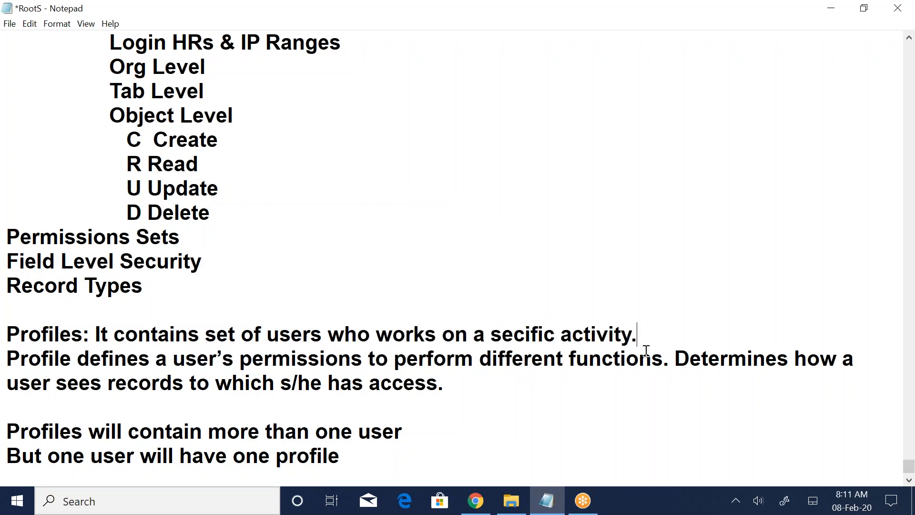
scroll(380, 404, "down", 1)
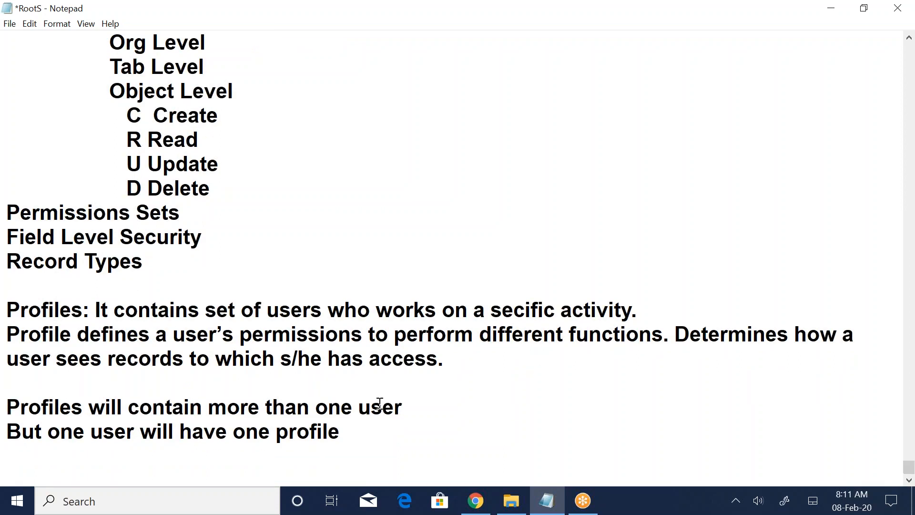
left_click(392, 457)
key("Return")
key("Return")
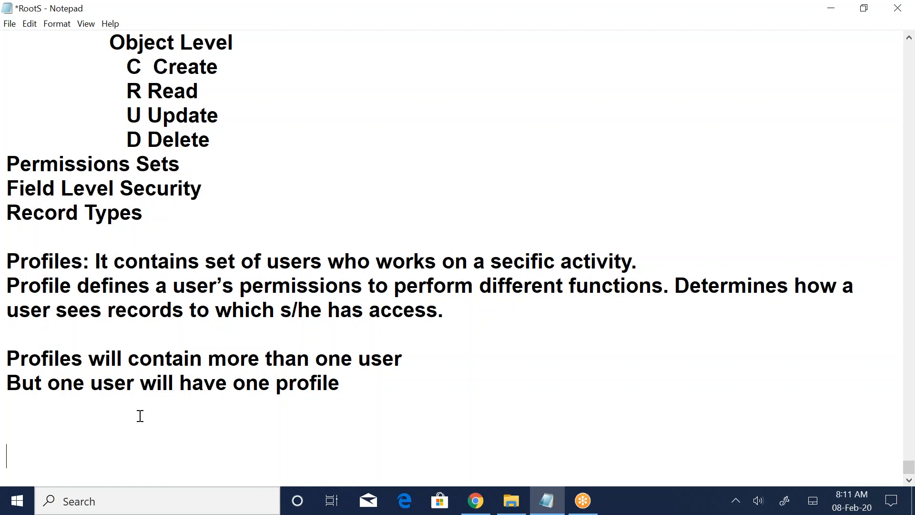
Type the lines 'IT Infrastructure Team' and 'Desktop Support Team', fixing a typo
type("IT Infrast")
key("BackSpace")
key("BackSpace")
type("astru")
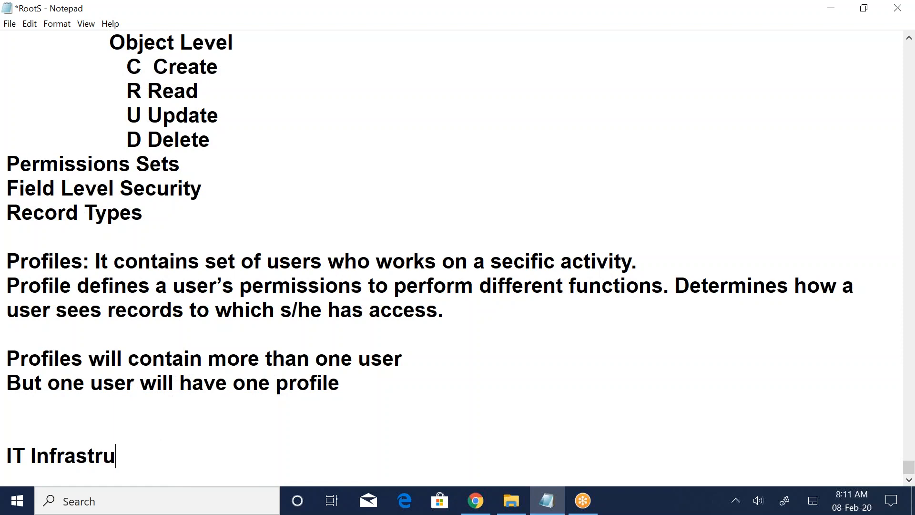
type("cture Team")
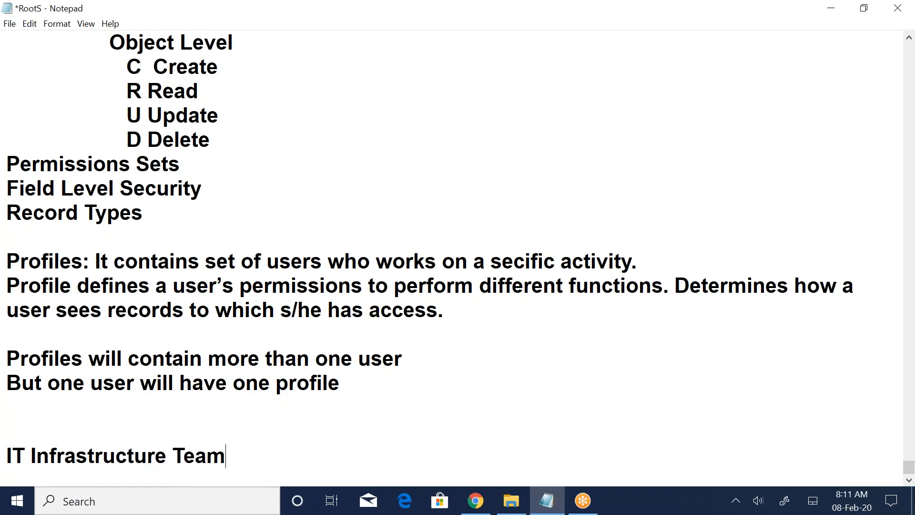
key("Return")
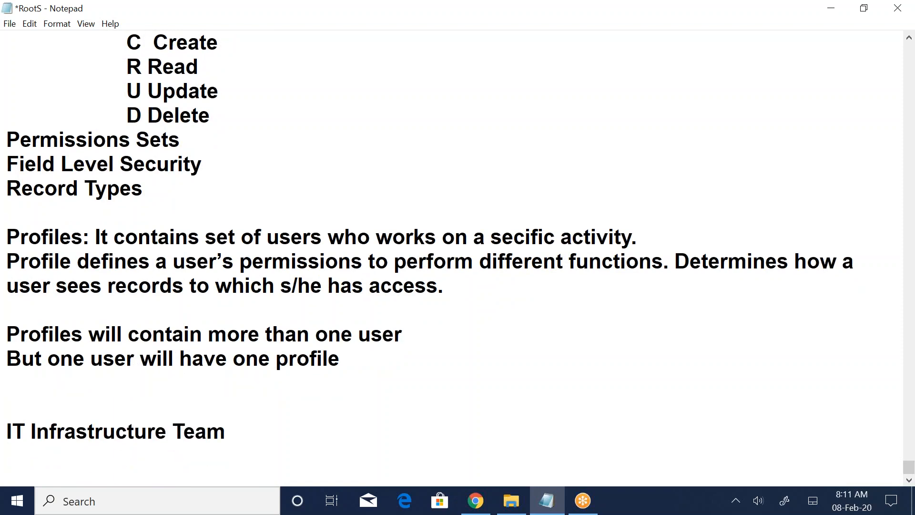
type("Deskt")
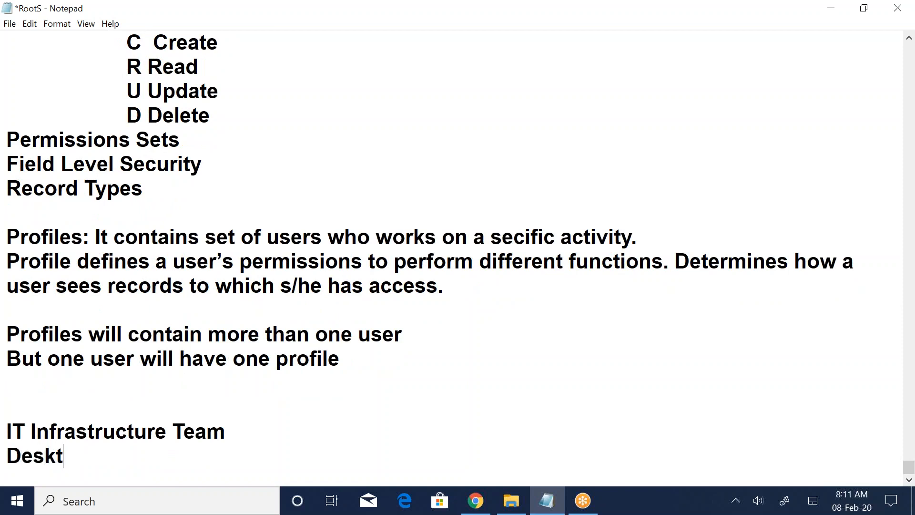
type("op Support Team")
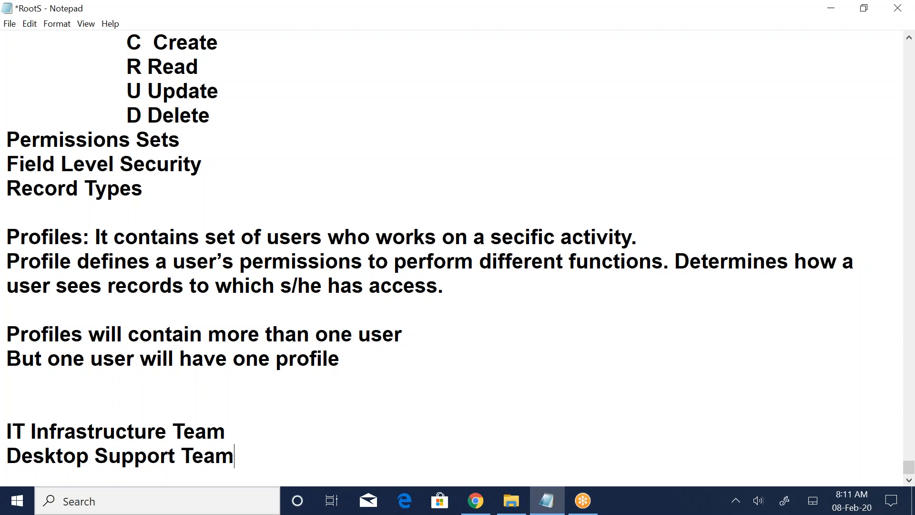
key("Return")
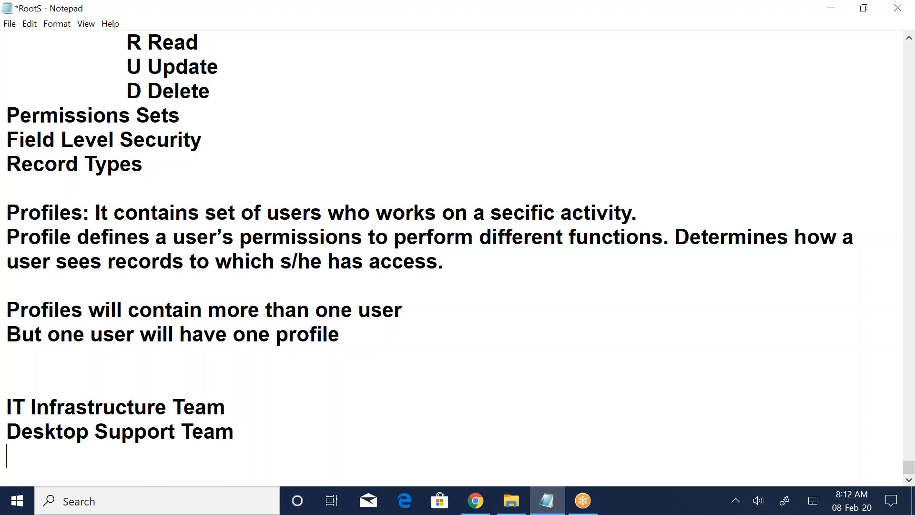
Add 'Network Support Team-', 'Data Support Team-' and 'Customer Support Team-' on separate lines
type("Network Suppo")
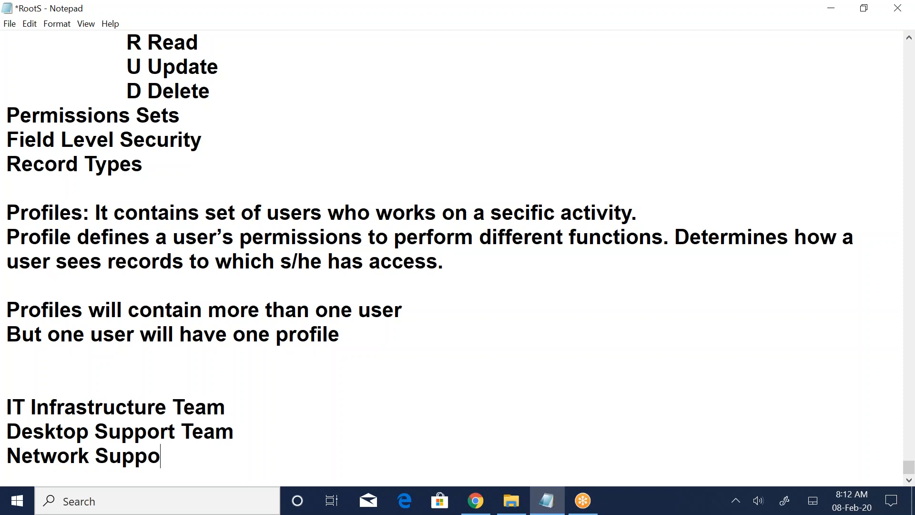
type("rt Team-")
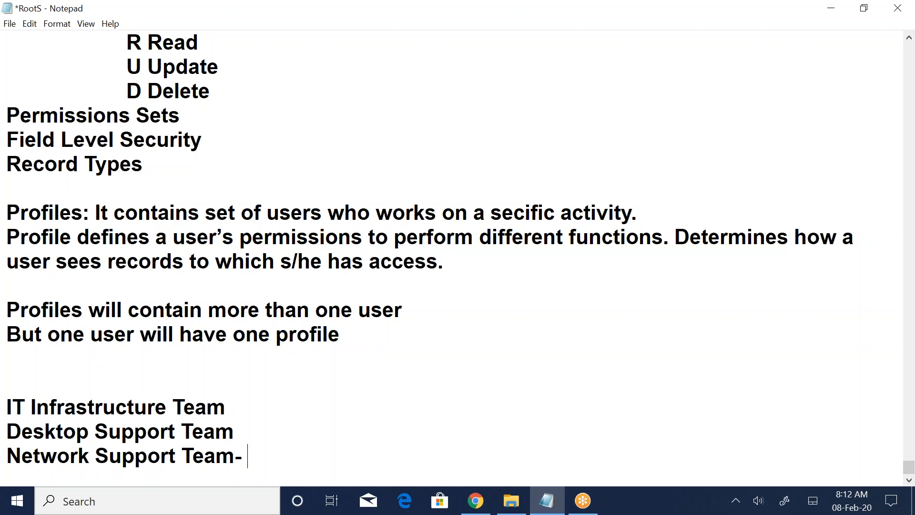
key("Return")
type("Data ")
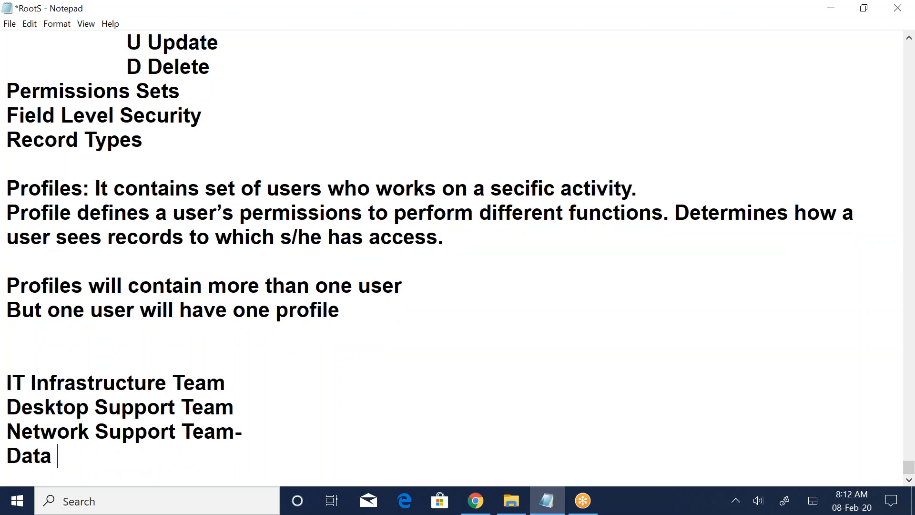
type("Support T")
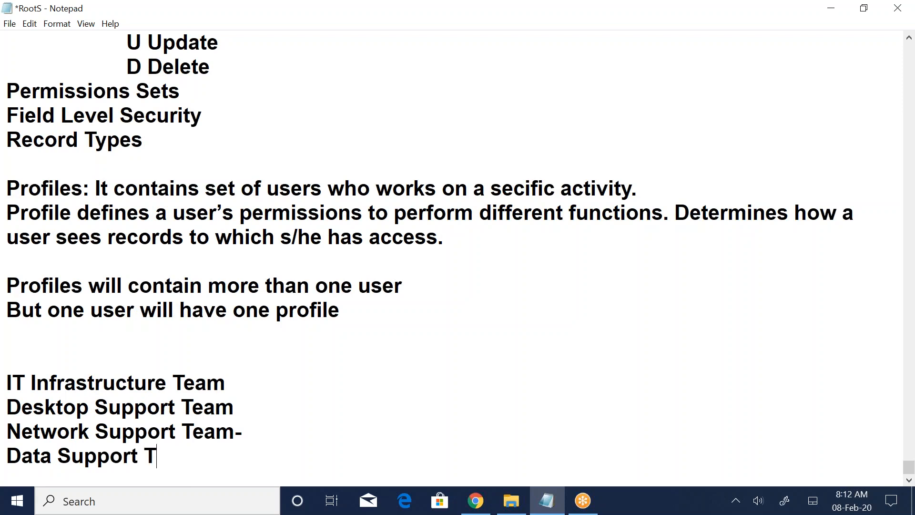
type("eam-")
key("Return")
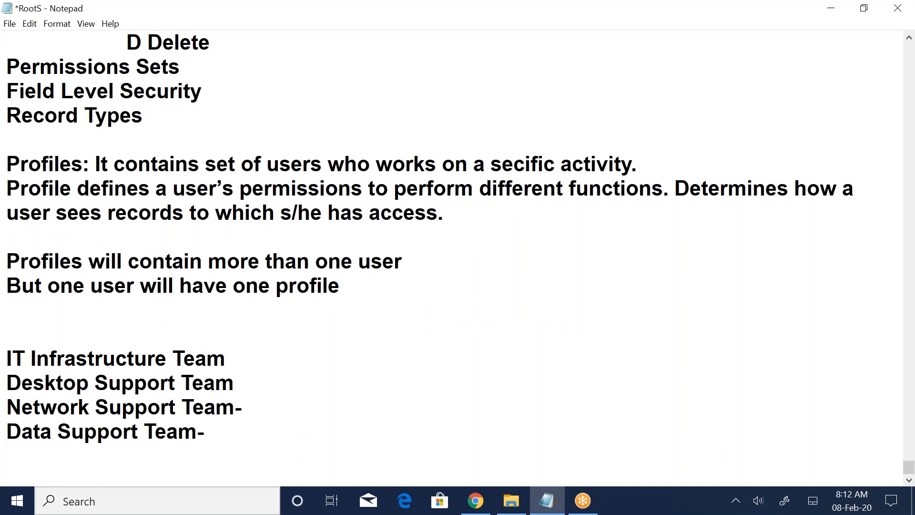
type("Customer Support Team-")
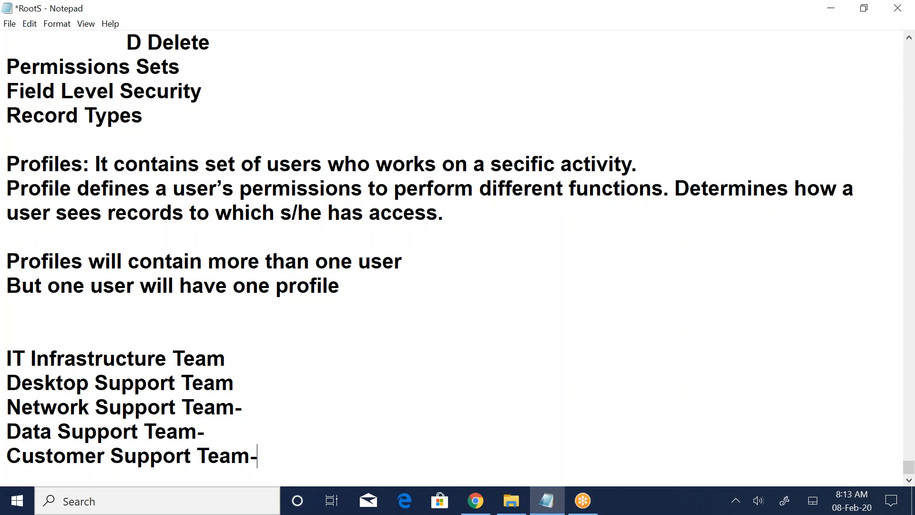
Append '(10-15 employees)' to Desktop Support Team and highlight the team name
left_click(261, 387)
type("(10-15 ")
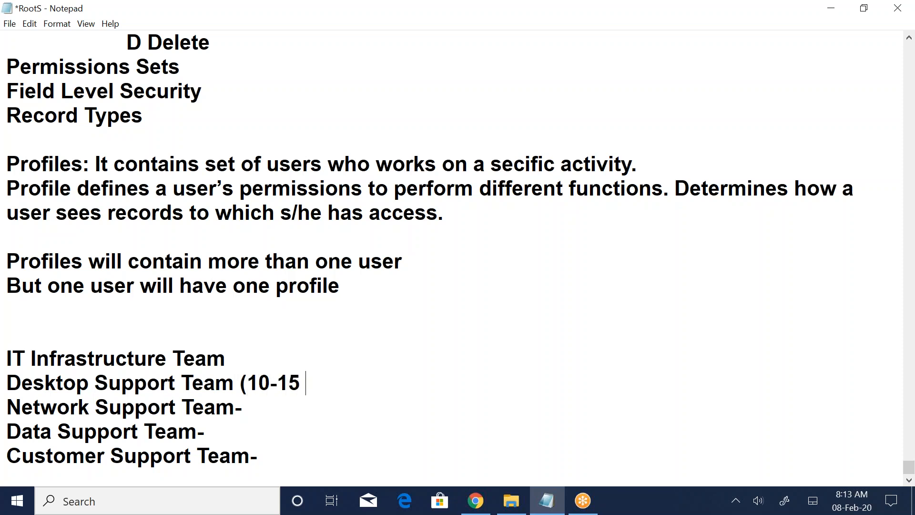
type("employees)")
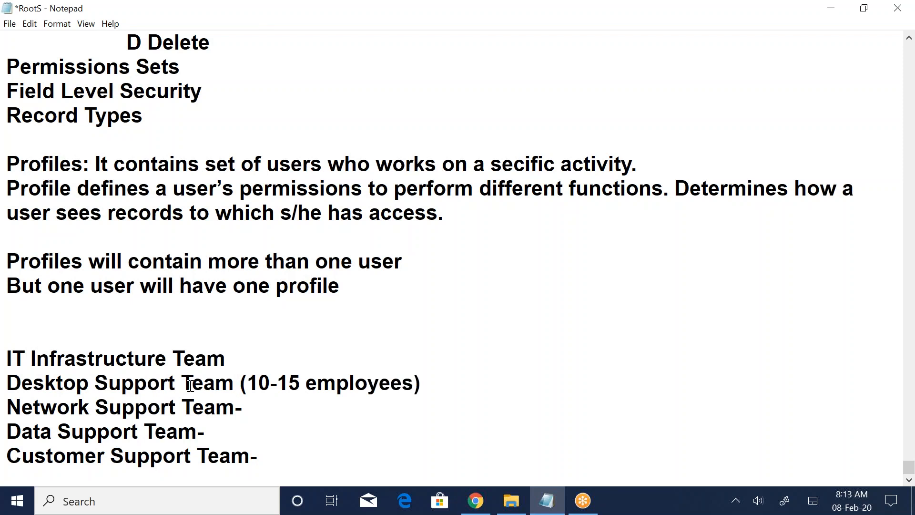
left_click(256, 383)
left_click_drag(256, 383, 389, 383)
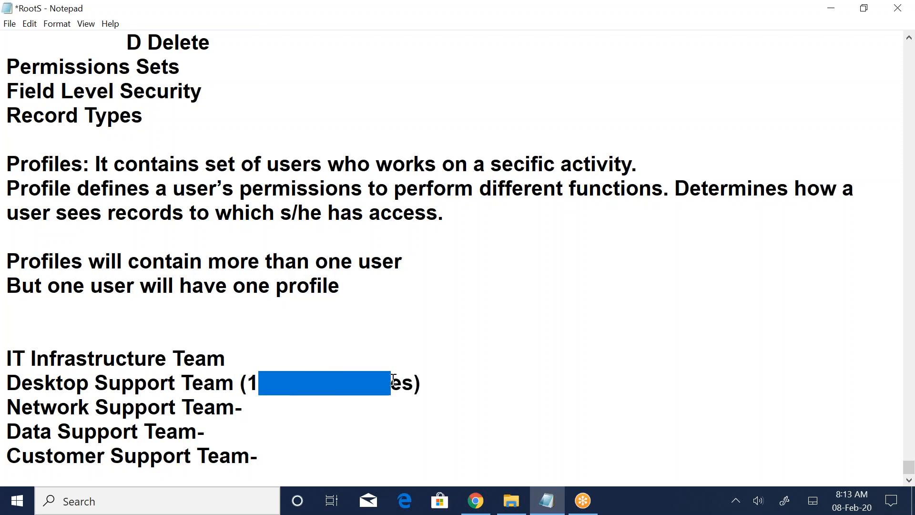
left_click(382, 407)
mouse_move(22, 383)
left_mouse_down()
mouse_move(214, 385)
mouse_move(6, 384)
left_mouse_up()
left_click(247, 381)
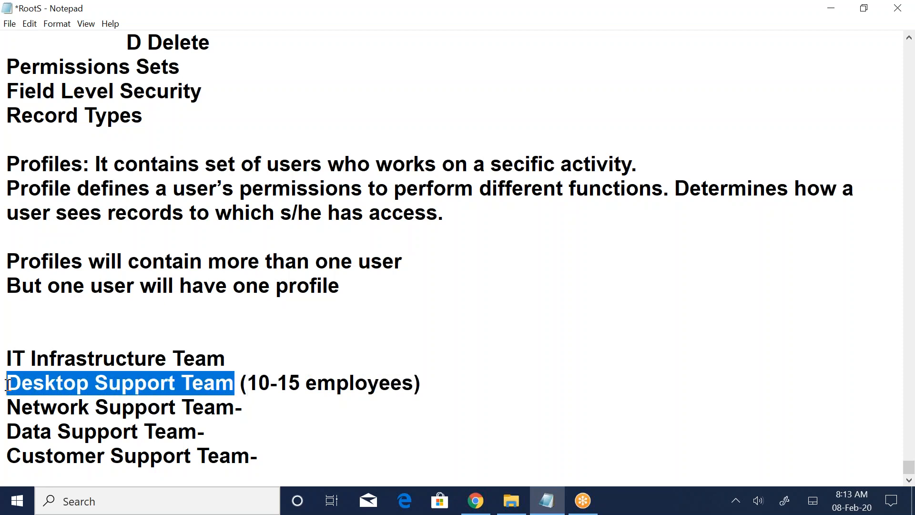
left_click(276, 411)
left_click_drag(228, 383, 7, 386)
left_click(535, 238)
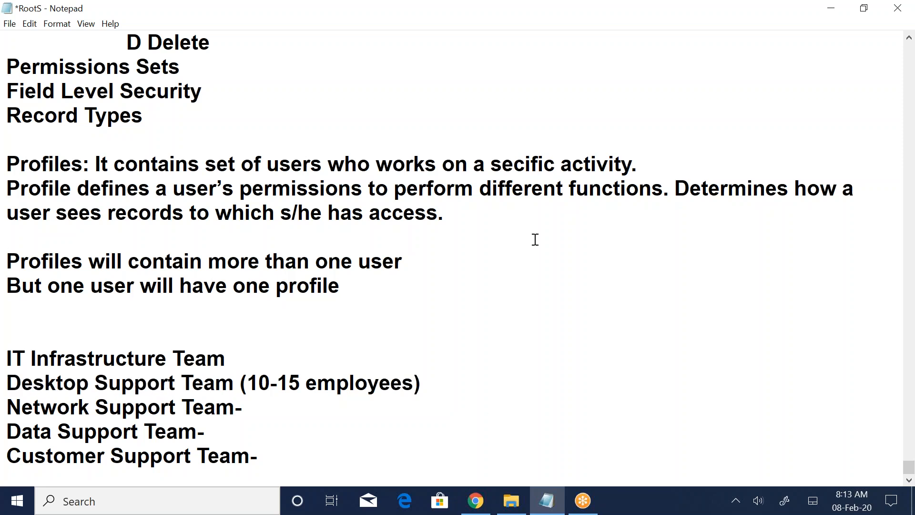
left_click(10, 189)
left_click_drag(78, 191, 109, 191)
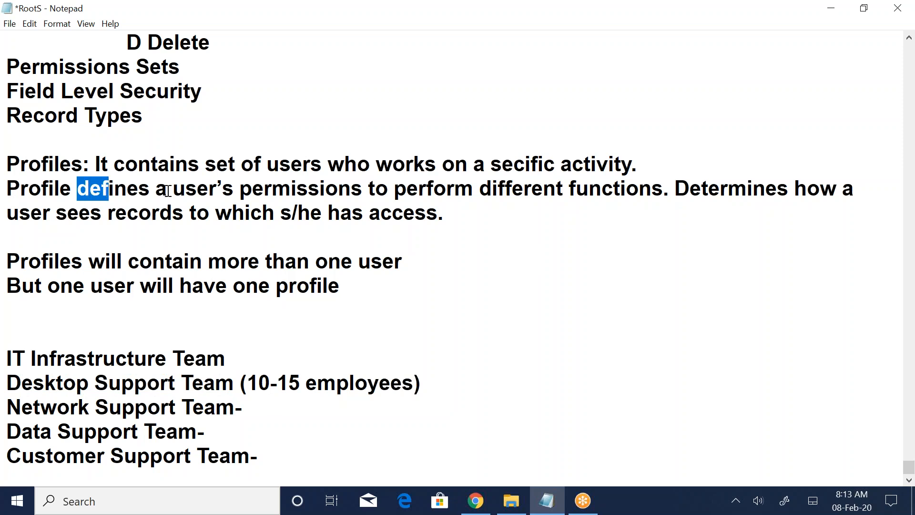
left_click_drag(260, 165, 323, 164)
left_click_drag(392, 165, 442, 165)
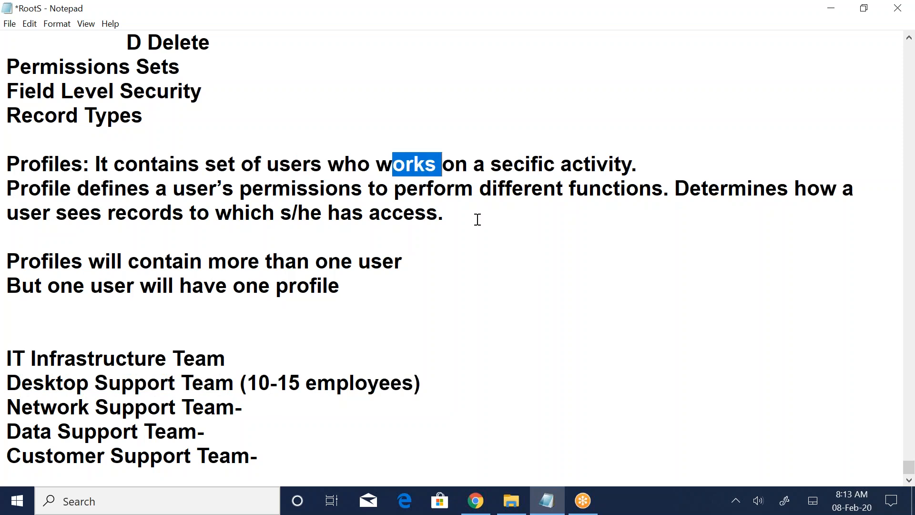
left_click(470, 162)
left_click_drag(514, 164, 638, 164)
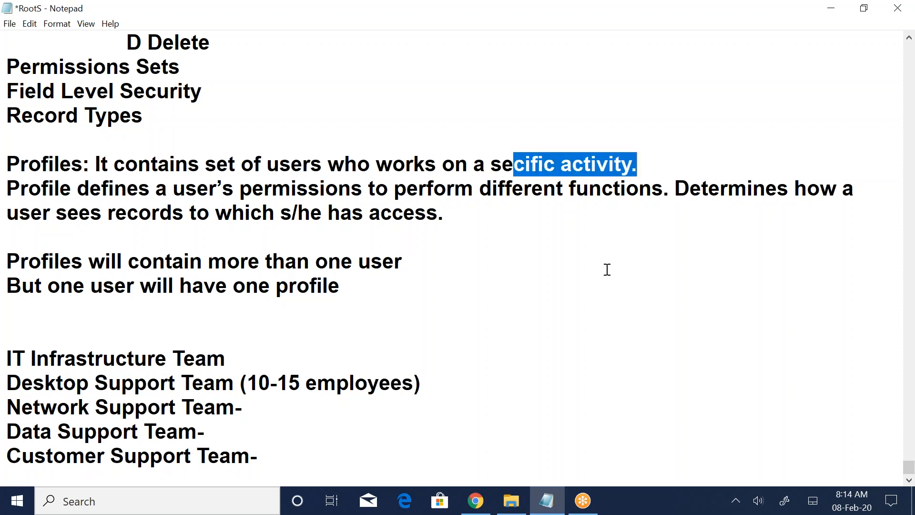
left_click(586, 273)
left_click(114, 190)
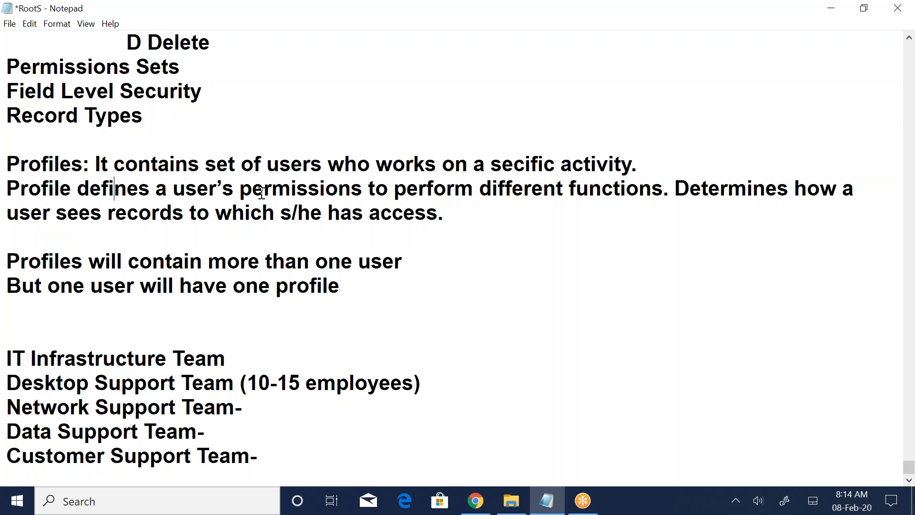
left_click_drag(239, 190, 351, 189)
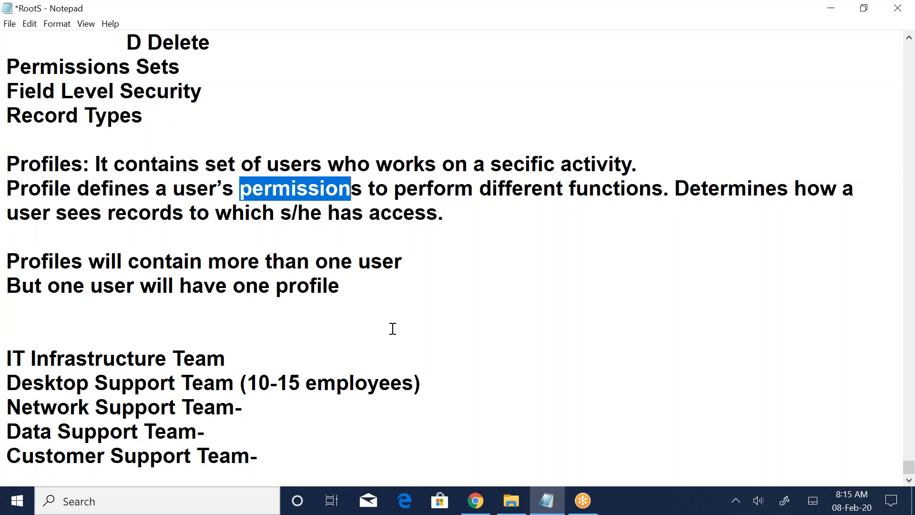
Highlight the Profiles sub-items and the rule 'But one user will have one profile'
scroll(392, 329, "up", 4)
left_click_drag(105, 161, 270, 331)
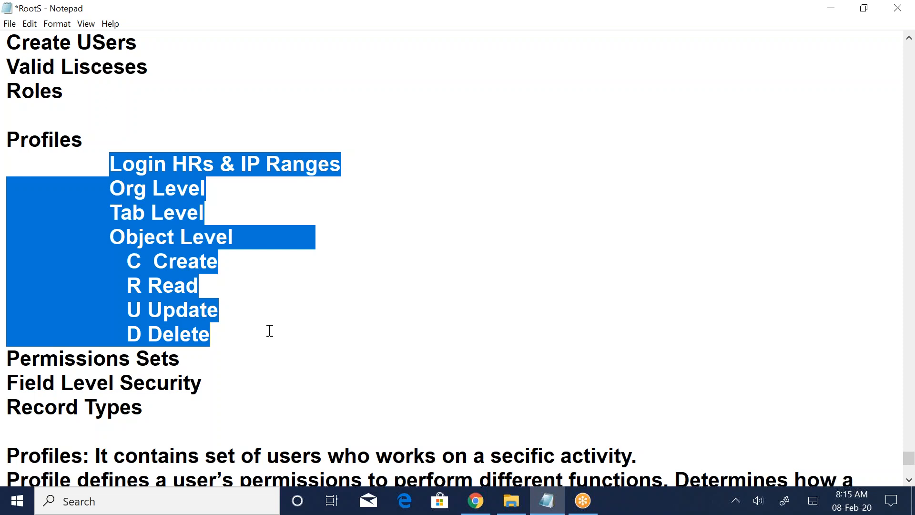
scroll(270, 330, "down", 2)
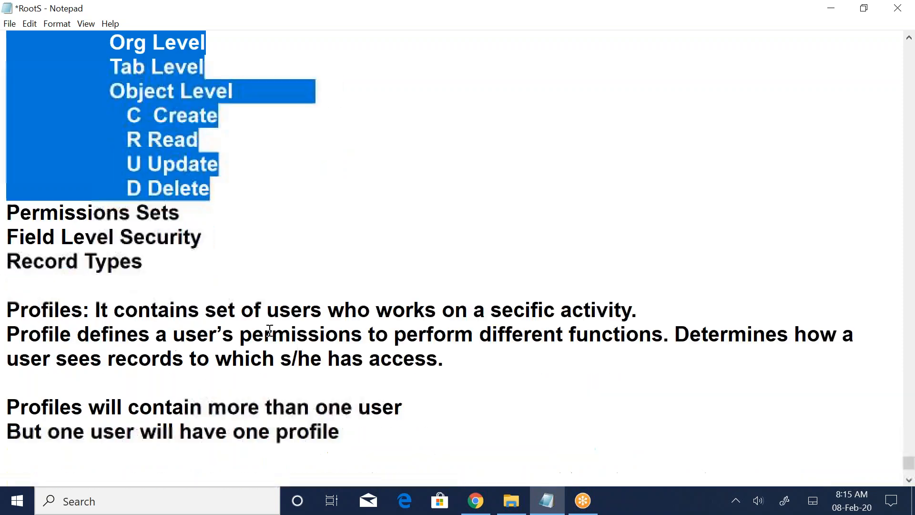
left_click(41, 408)
left_click_drag(41, 408, 394, 429)
left_click(382, 435)
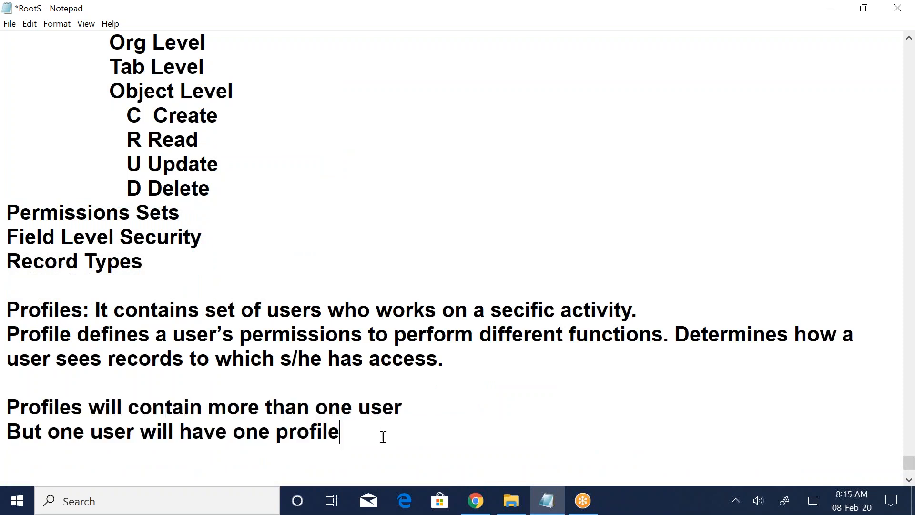
left_click_drag(8, 431, 349, 428)
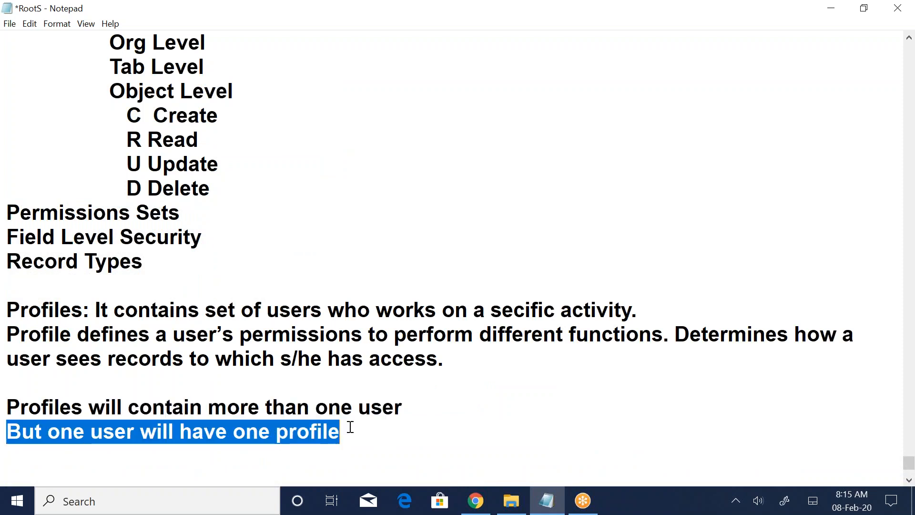
scroll(350, 427, "down", 2)
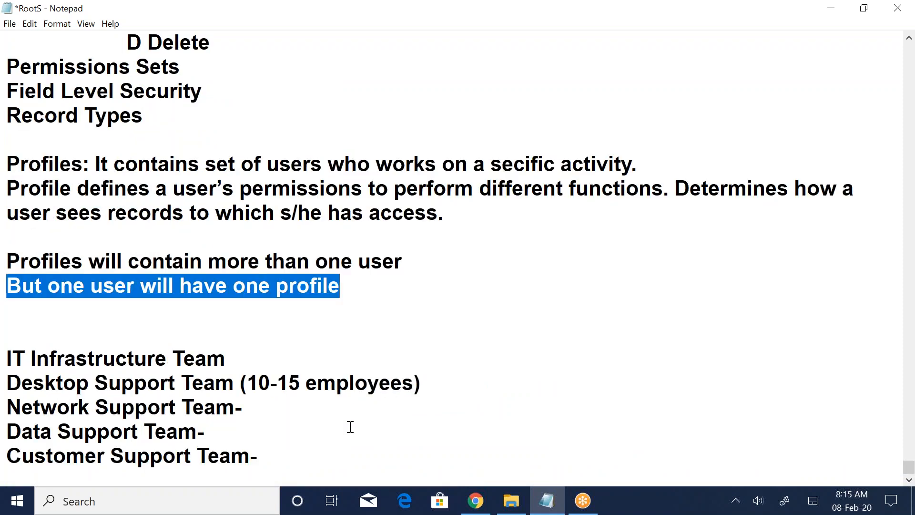
Highlight the Desktop, Network and Data Support Team lines, then add blank lines after Customer Support Team-
left_click_drag(234, 384, 8, 385)
left_click_drag(241, 407, 8, 406)
left_click_drag(219, 432, 8, 435)
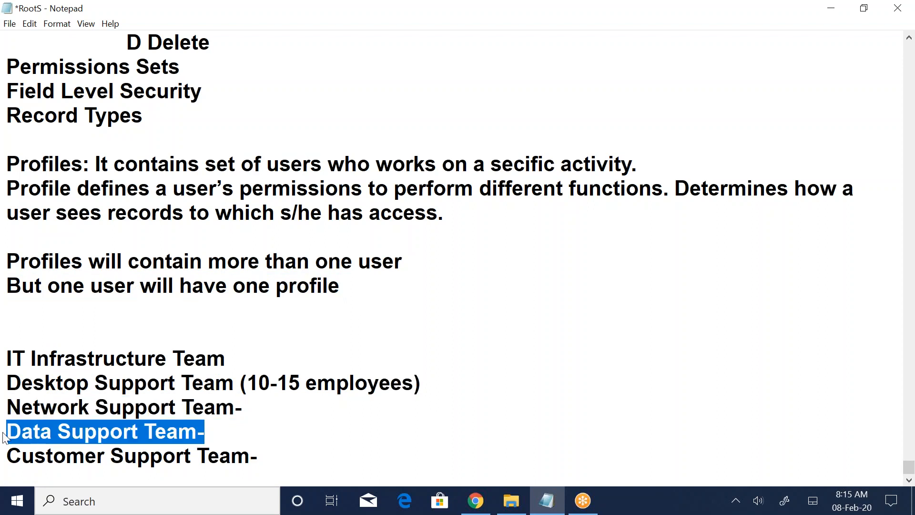
left_click(32, 396)
left_click(11, 386)
left_click_drag(7, 384, 380, 382)
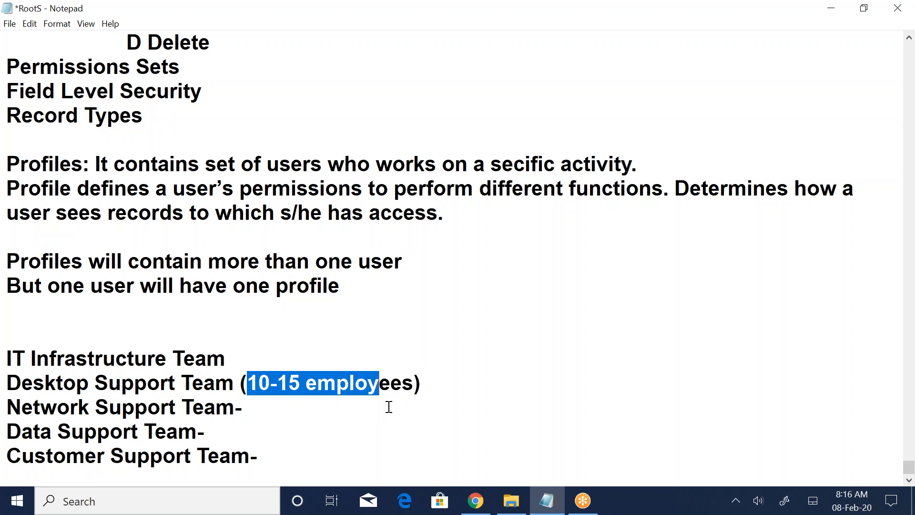
left_click(351, 470)
key("Return")
key("Return")
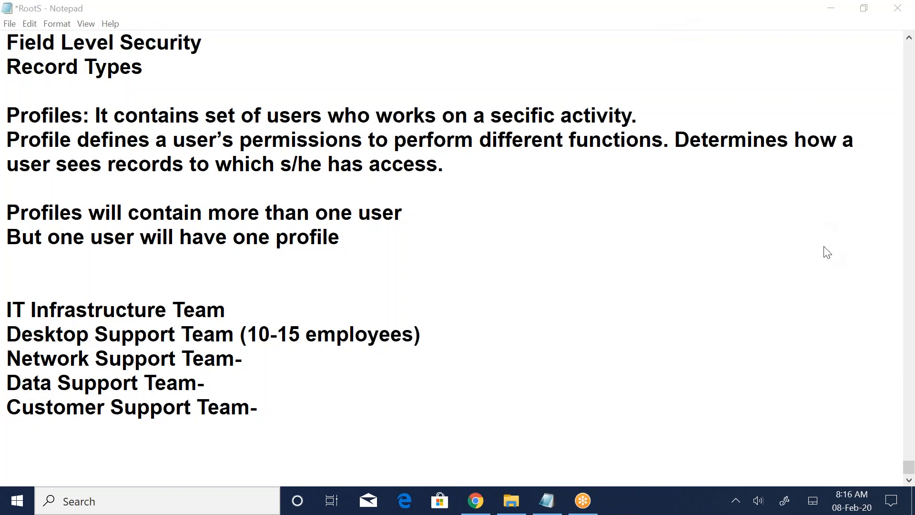
Add the line 'Create an Recruiter Profile' listing four recruiter user names in parentheses
left_click(299, 429)
left_click(266, 442)
key("Return")
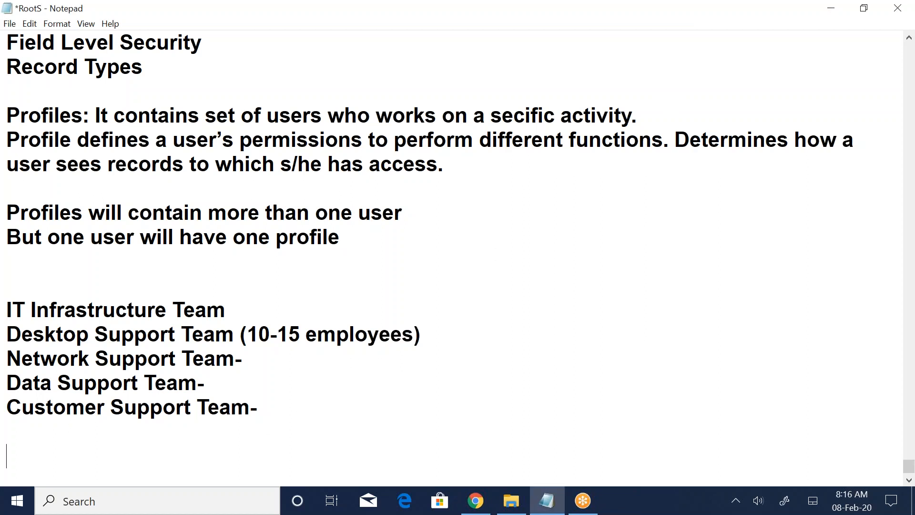
type("Creat")
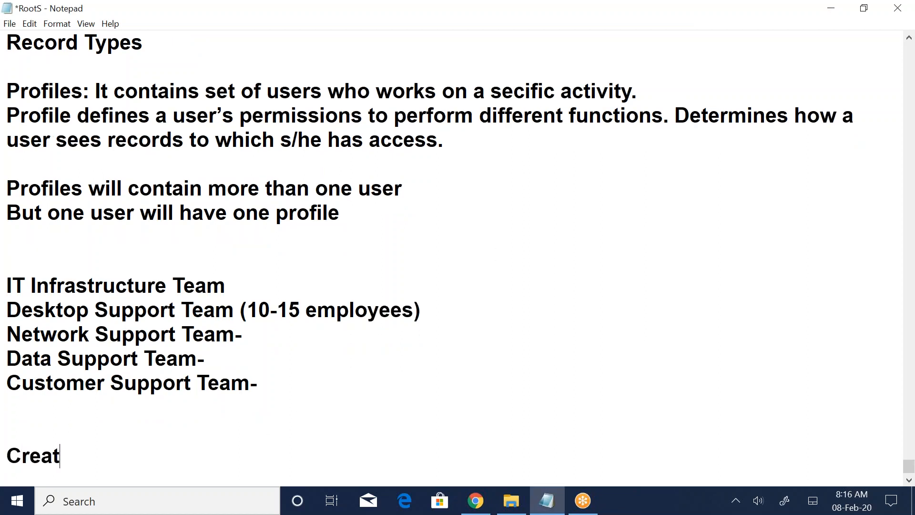
type("e an Recr")
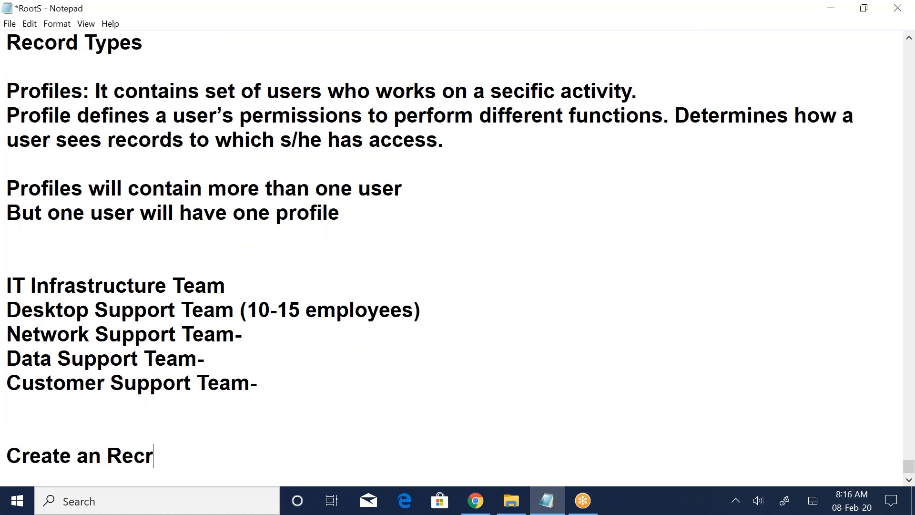
type("uiter Profile")
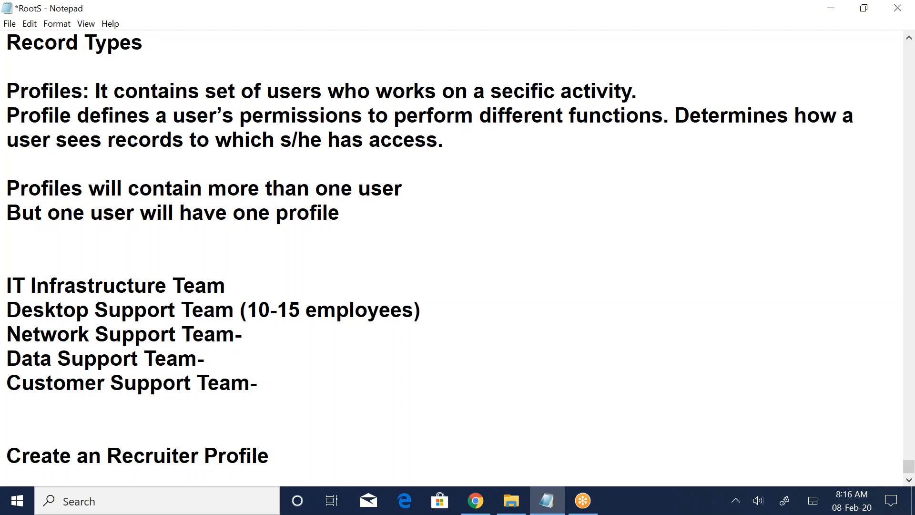
type(" (Cynthi")
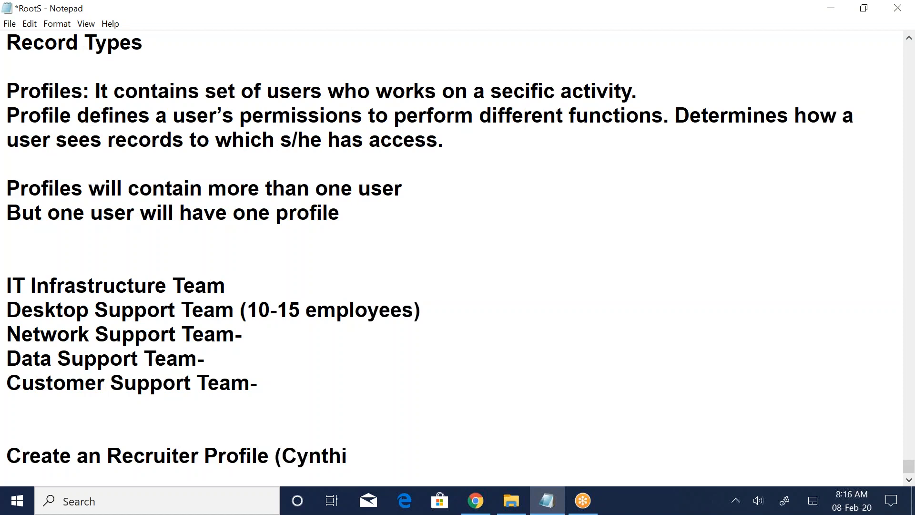
type("a, Meghan, ")
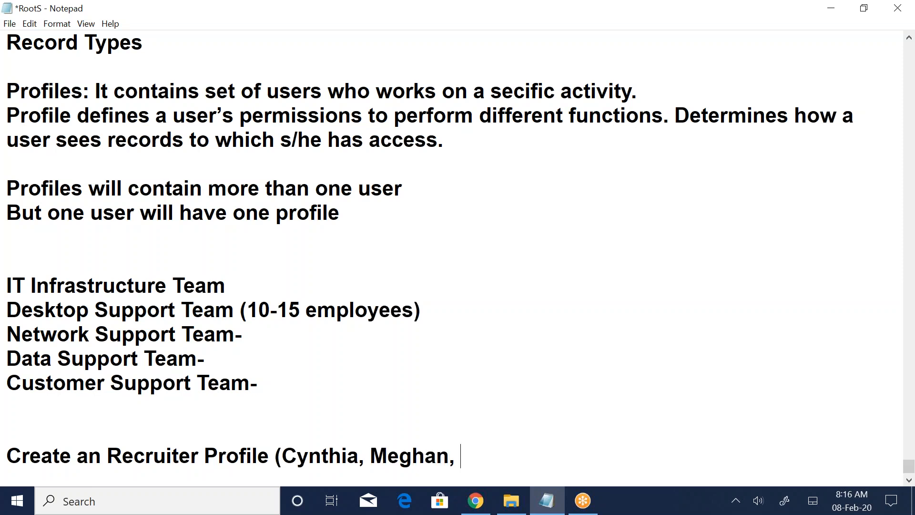
type("Adnrew")
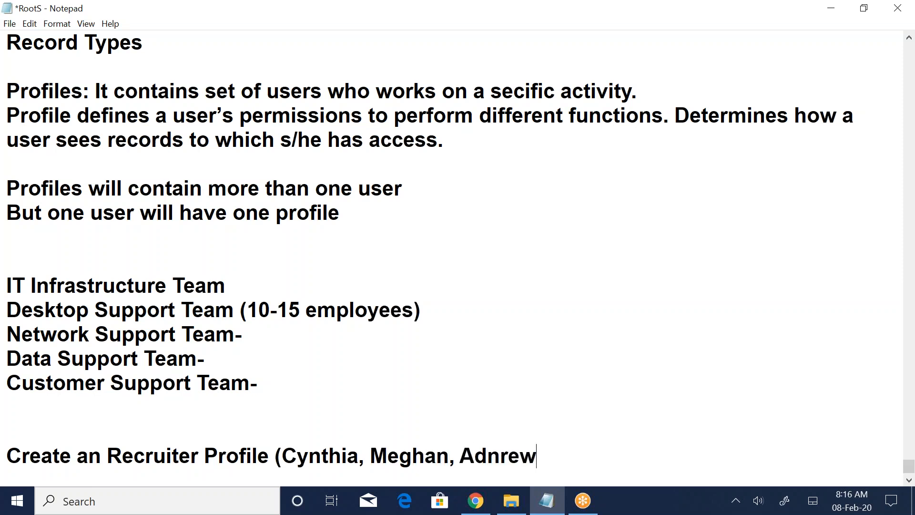
key("BackSpace")
key("BackSpace")
key("BackSpace")
key("BackSpace")
key("BackSpace")
type("ndrew and ")
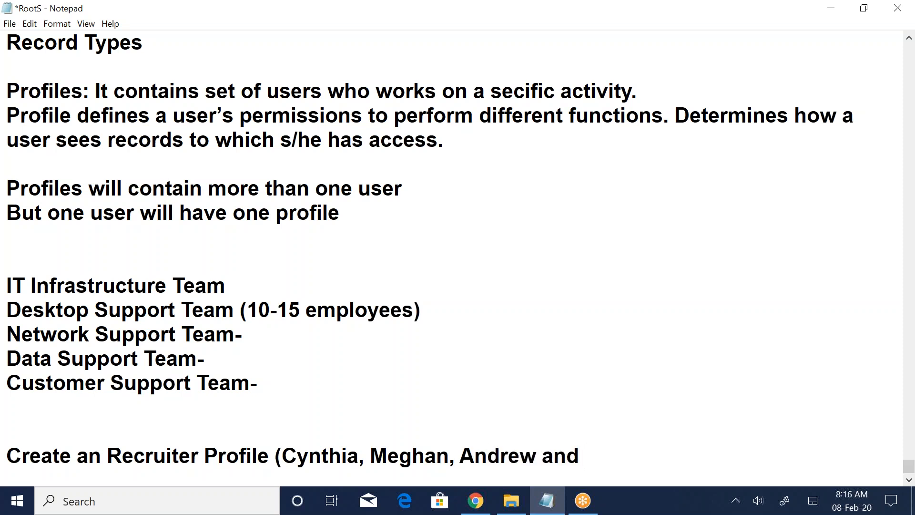
type("Mario)")
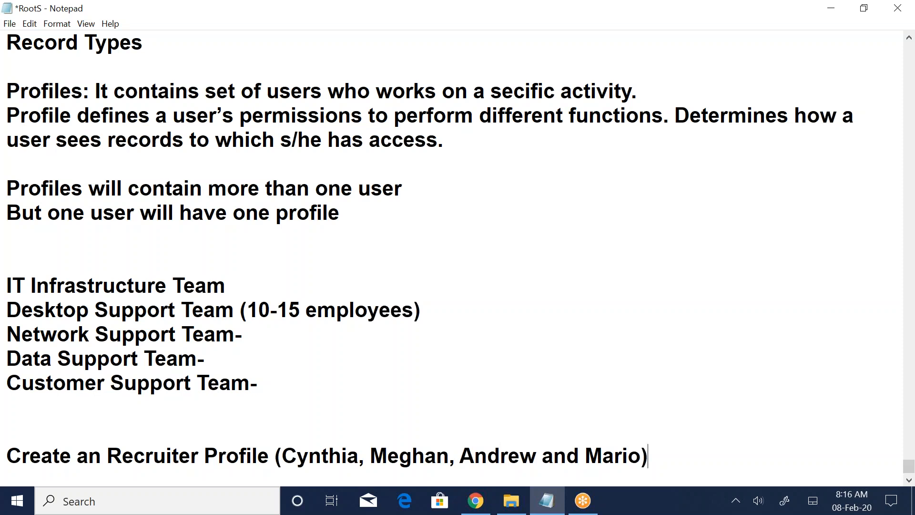
Highlight the user permissions phrase in the definition, then start an indented line below
left_click_drag(175, 116, 396, 114)
left_click(655, 439)
left_click(666, 456)
key("Return")
key("Tab")
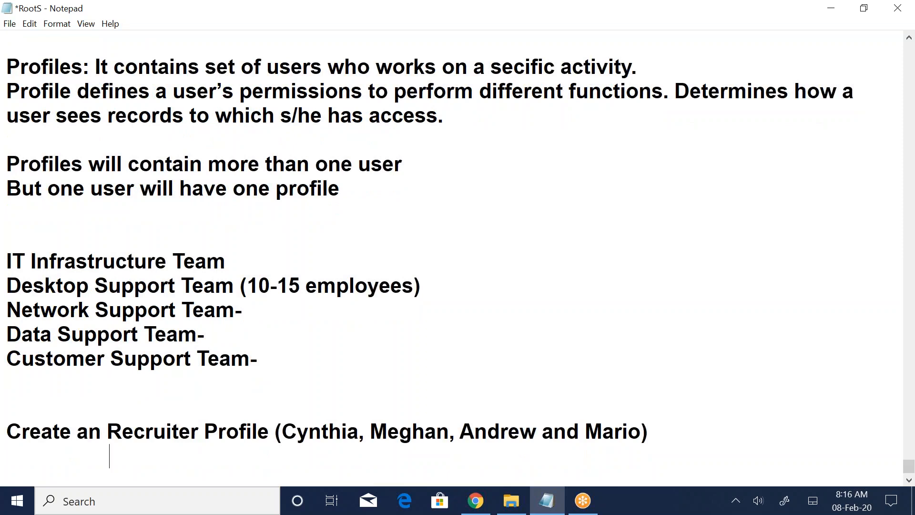
Type the indented line 'Org Level Access (Recruitment Application & Sales Org)'
type("Org Level Acces")
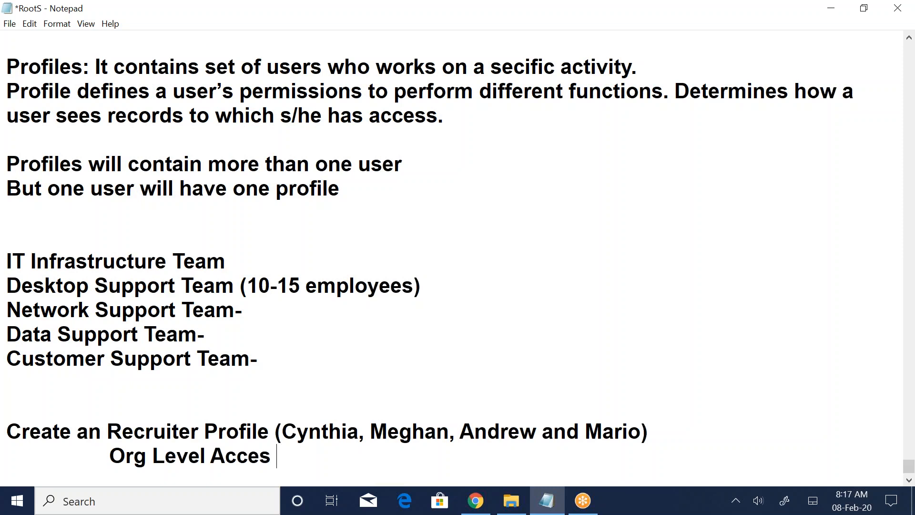
key("BackSpace")
type("s (Recruitmen")
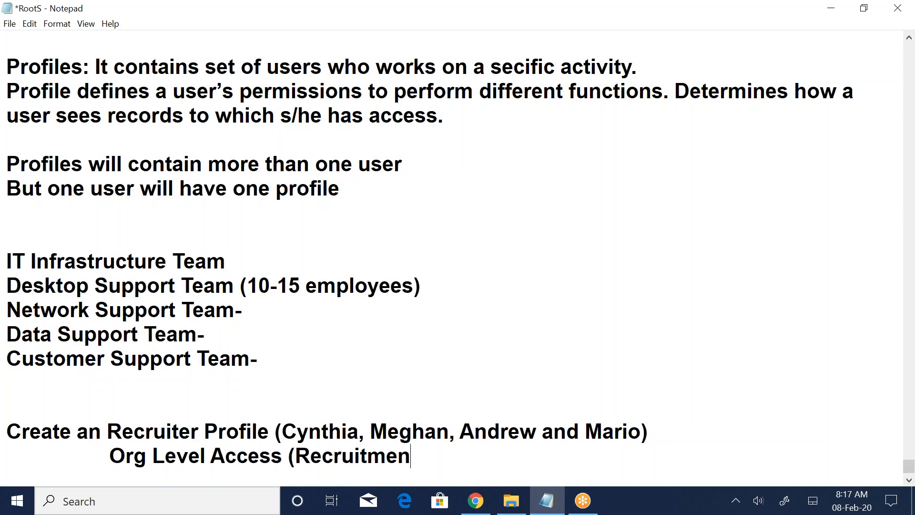
type("t Applicatio")
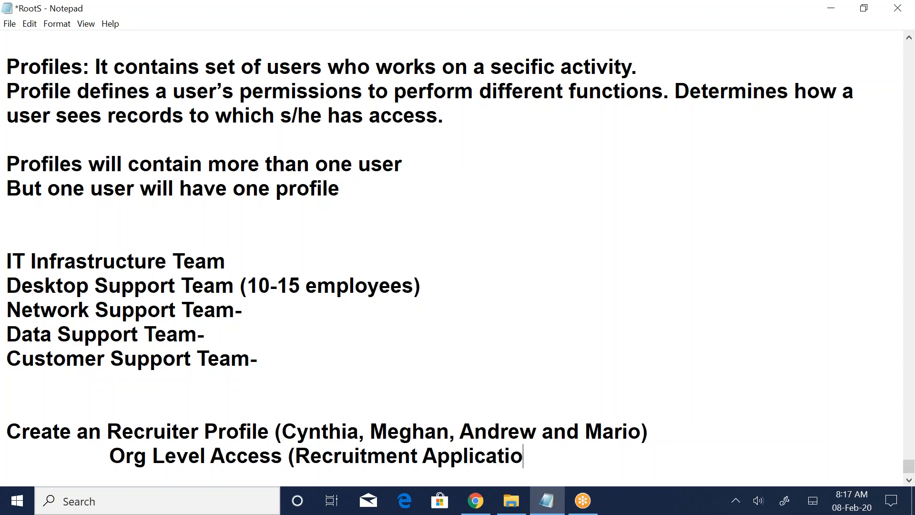
type("n & Sales Org)")
key("Return")
key("Tab")
Add indented lines Tab Level, Default On, Default Off and Tab Hidden
type("Tab Level")
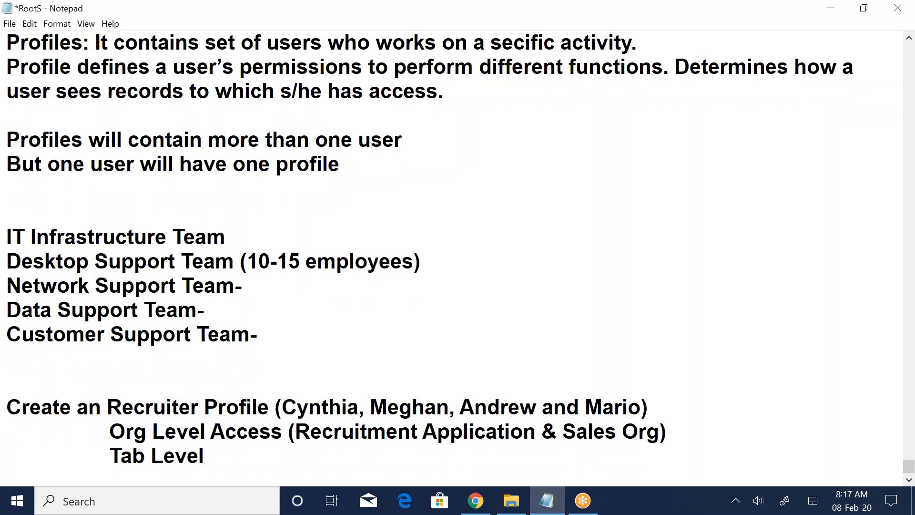
key("Return")
key("Tab")
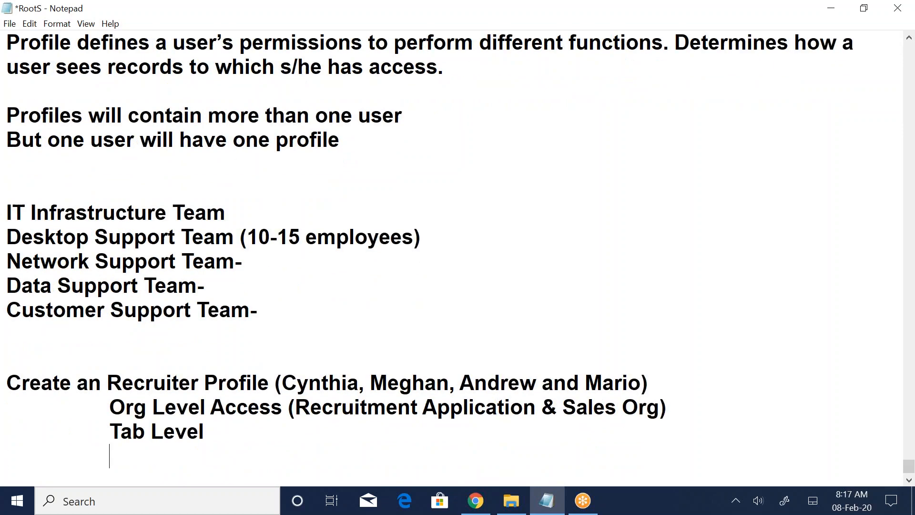
type("Default On")
key("Return")
key("Tab")
type("D")
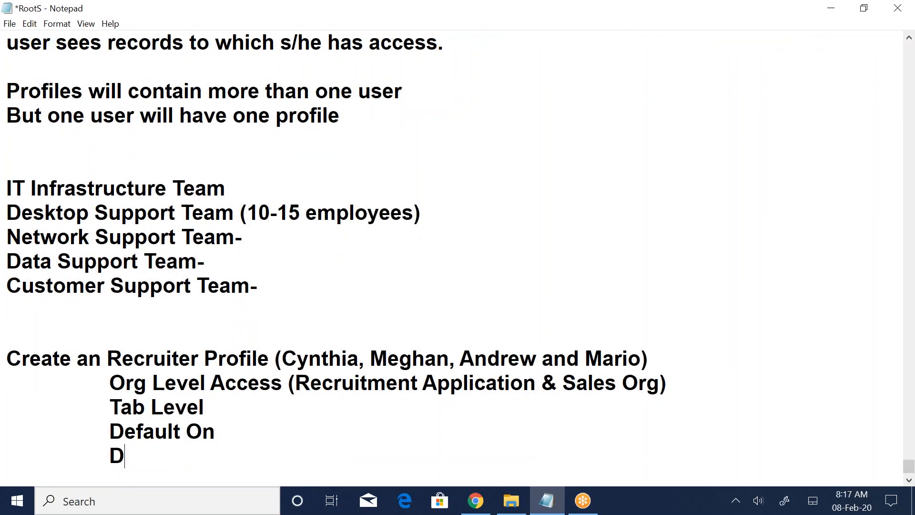
type("efault Off")
key("Return")
key("Tab")
type("Tab Hidd")
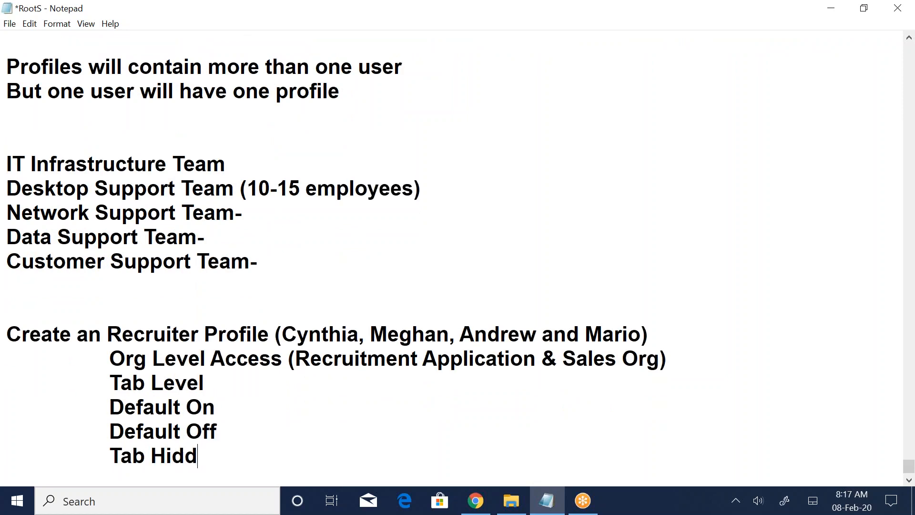
type("en")
Append '(Custome Objects- Default On)' to the Tab Level line and start a line below Tab Hidden
key("Up")
key("Up")
key("Up")
type("(Custo")
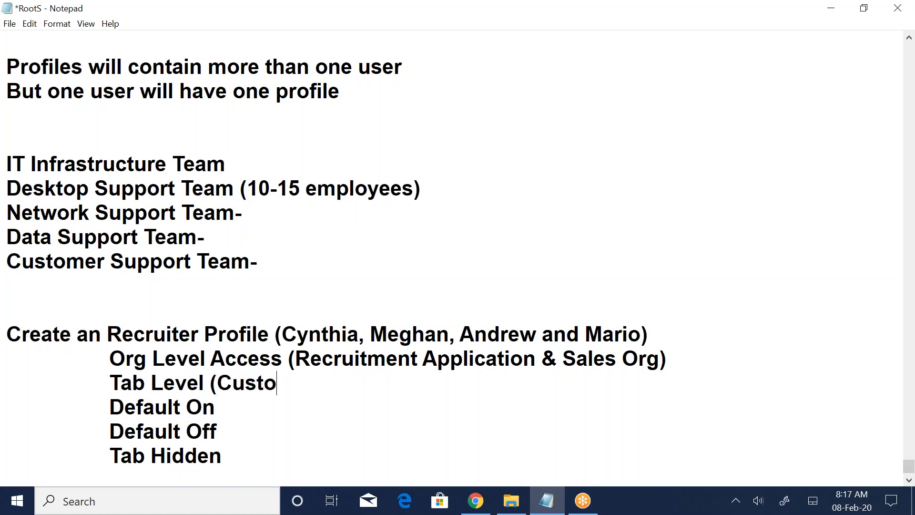
type("me Objects0")
key("BackSpace")
type("- Default On")
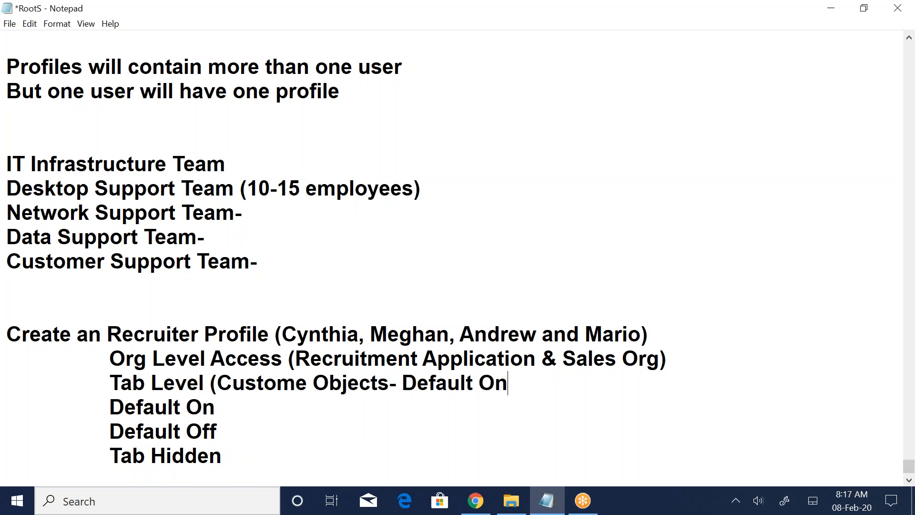
type(")")
scroll(660, 470, "down", 1)
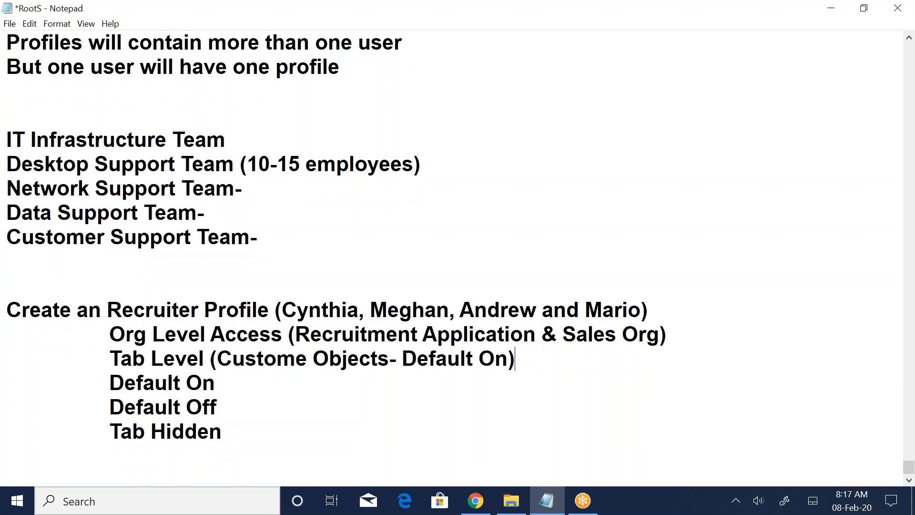
left_click(286, 433)
key("Return")
Add the 'Object Level Access' heading with a 'Position CRUD' row
type("Object ")
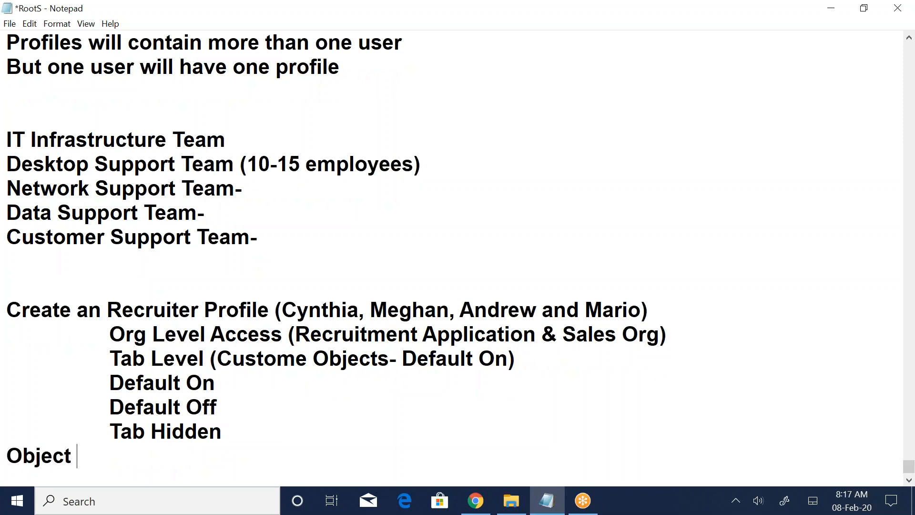
type("Level Access")
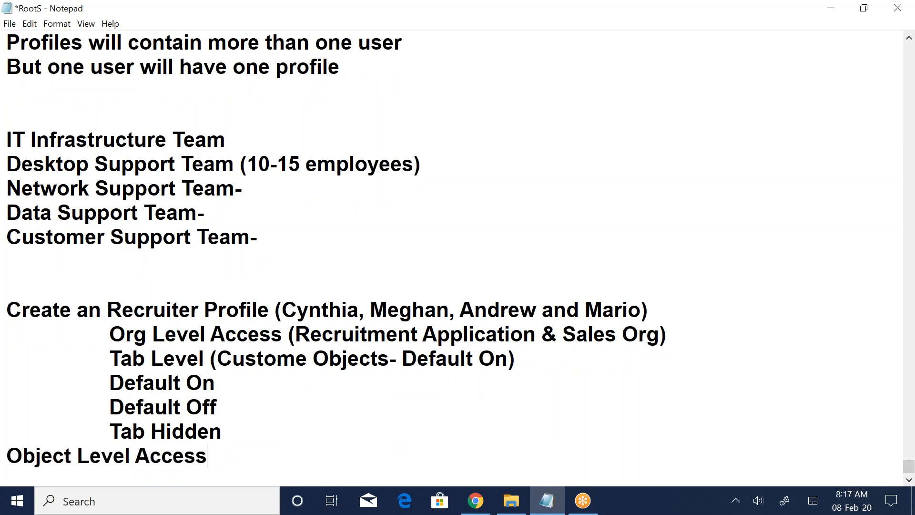
key("Return")
key("Return")
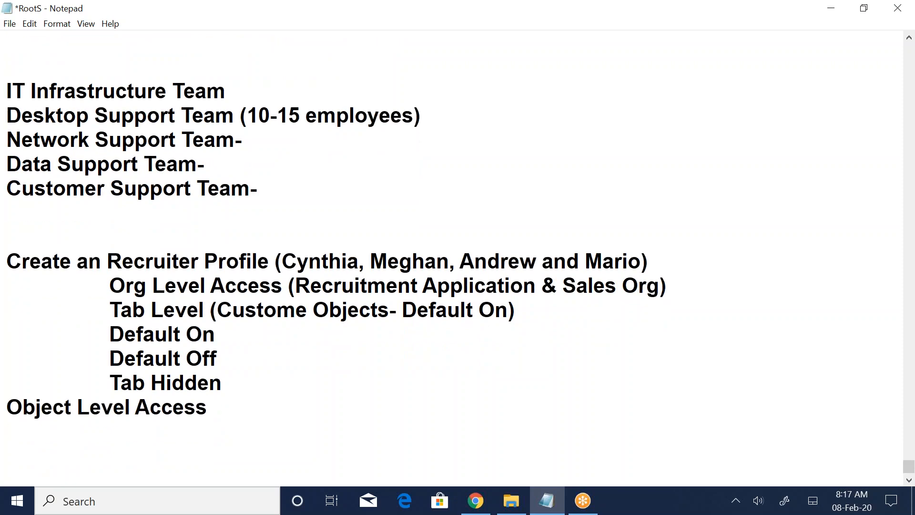
type("Position")
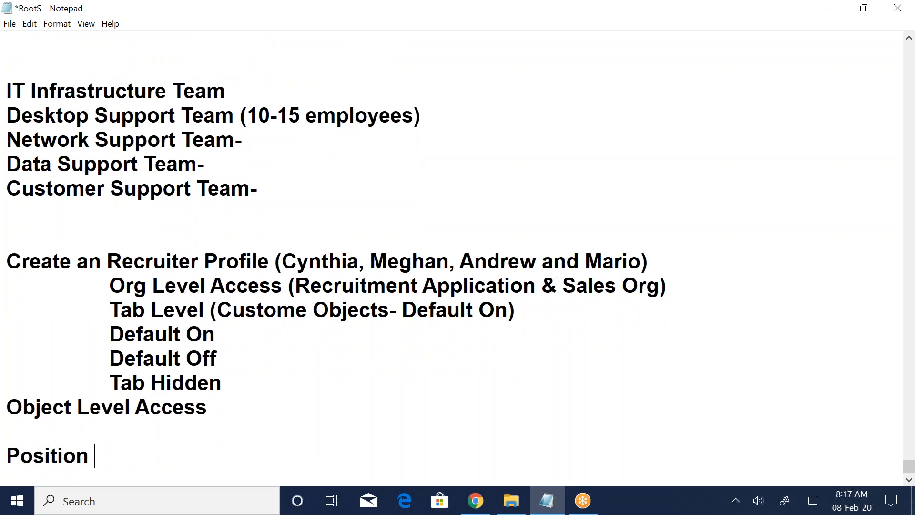
key("Tab")
key("Tab")
type("CRUD")
key("Return")
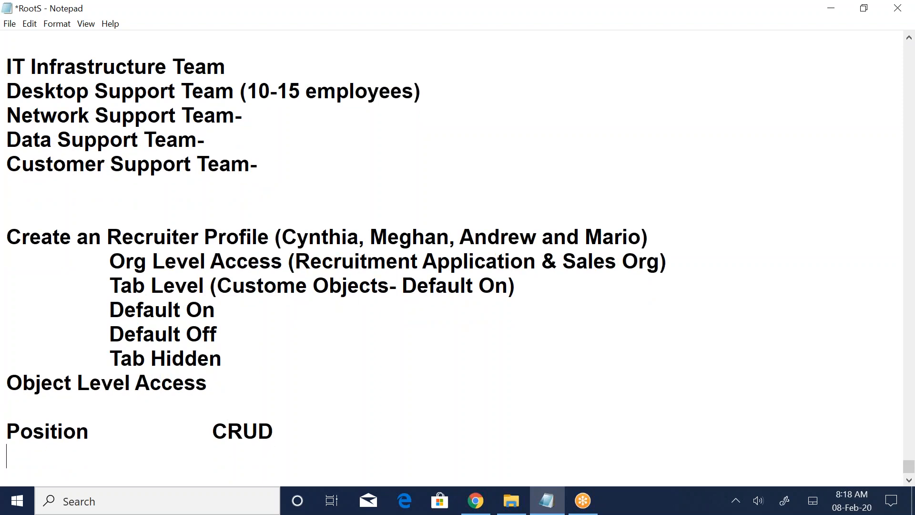
Highlight the Create, Read, Update, Delete list, then add Job Appl CRUD and Candidate CRUD rows
scroll(453, 262, "up", 7)
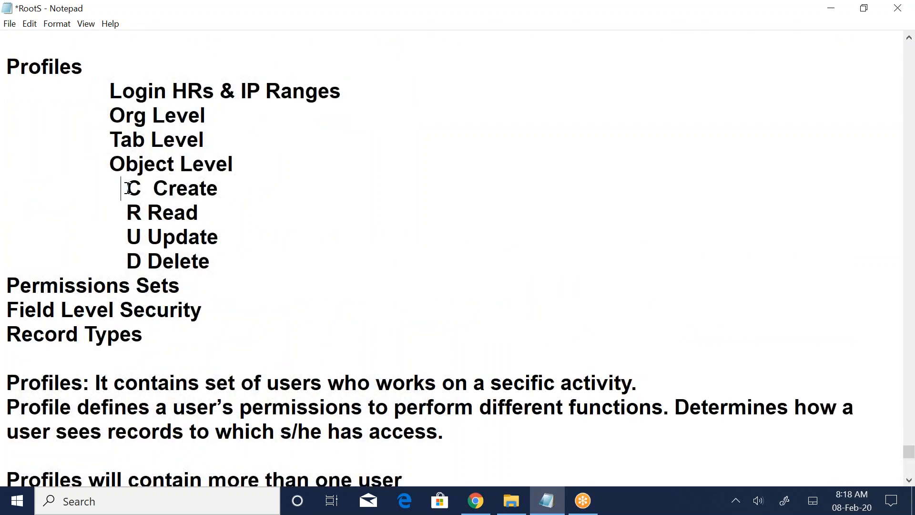
left_click_drag(129, 189, 255, 266)
scroll(251, 353, "down", 7)
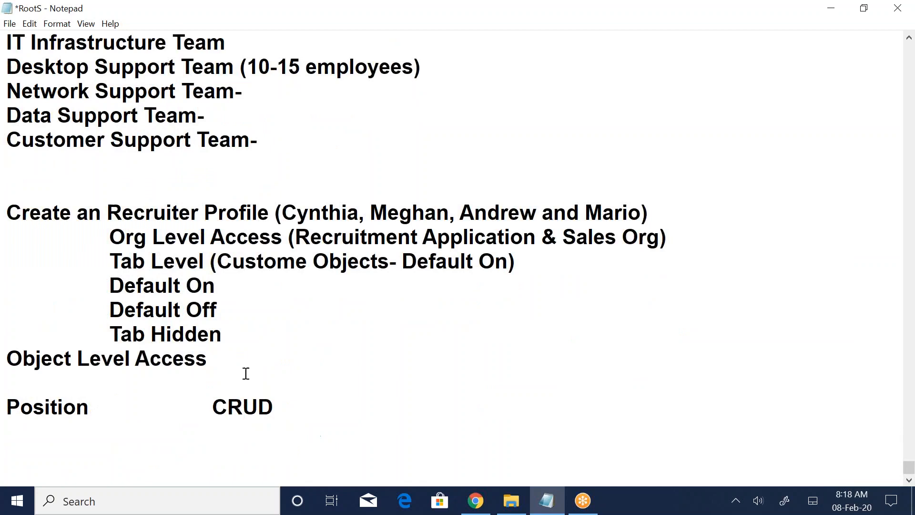
left_click(92, 433)
type("Job App")
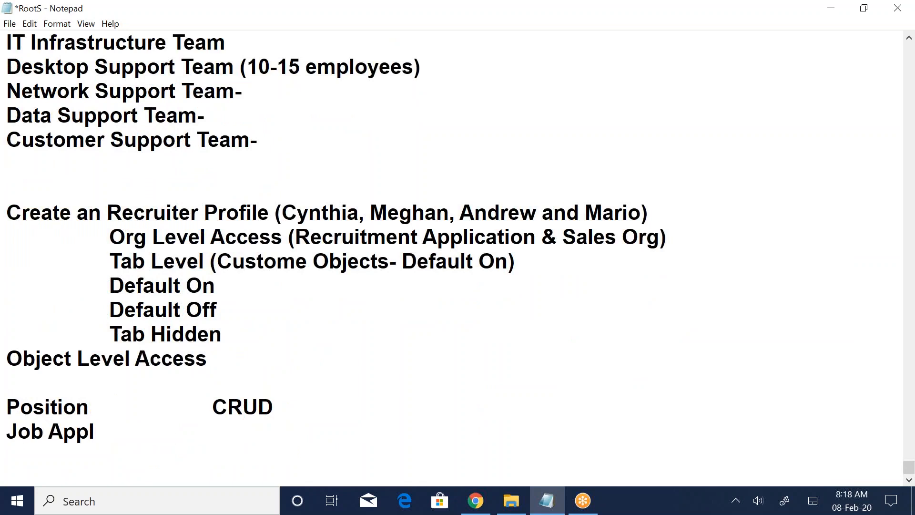
type("l")
key("Tab")
key("Tab")
type("CRUD")
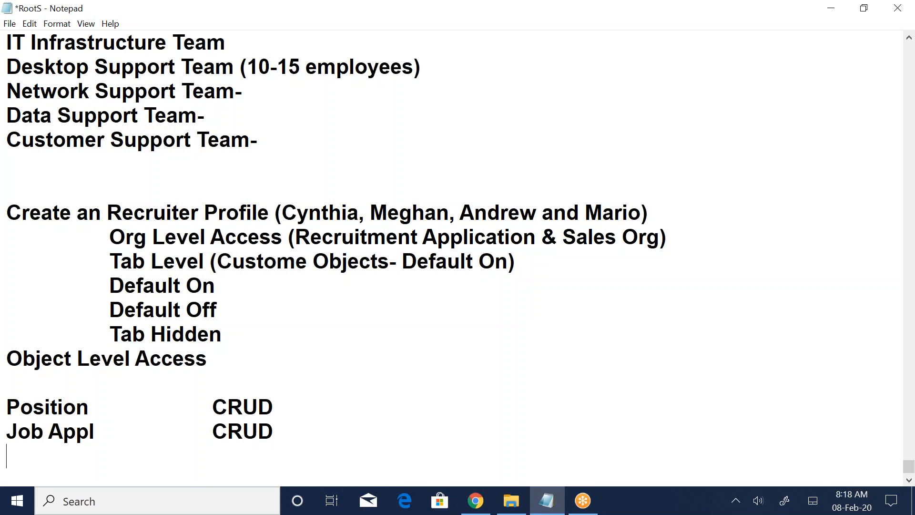
type("Candidat")
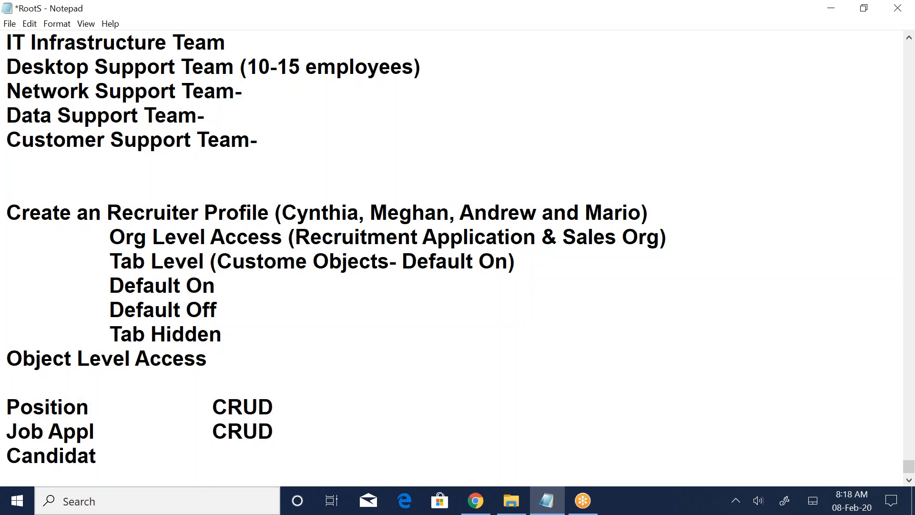
type("eCRUD")
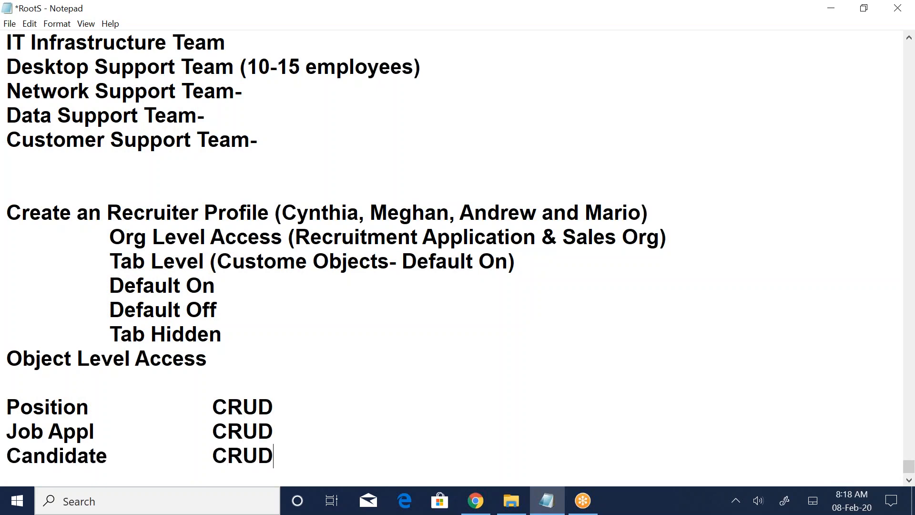
key("Return")
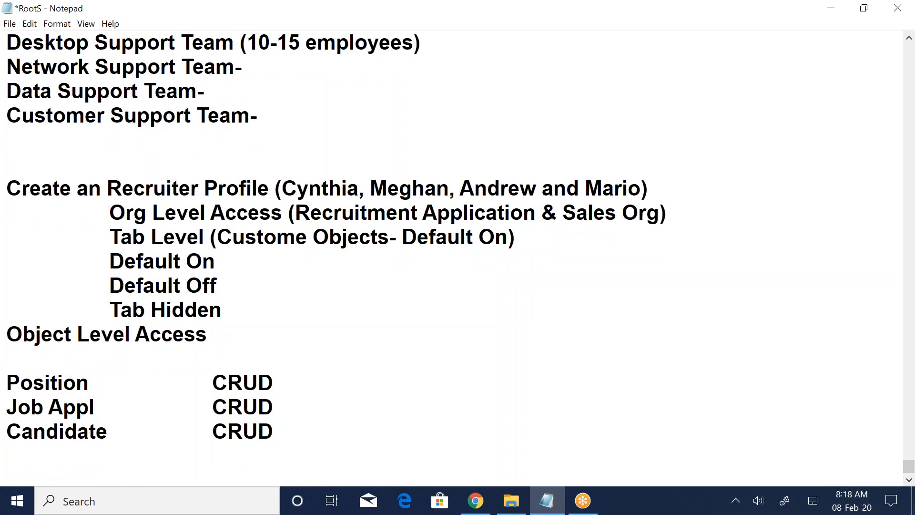
Add the rows Interview CRUD, Review CR and Offer CRU
type("Interview\t\tCRUD")
key("Return")
key("Tab")
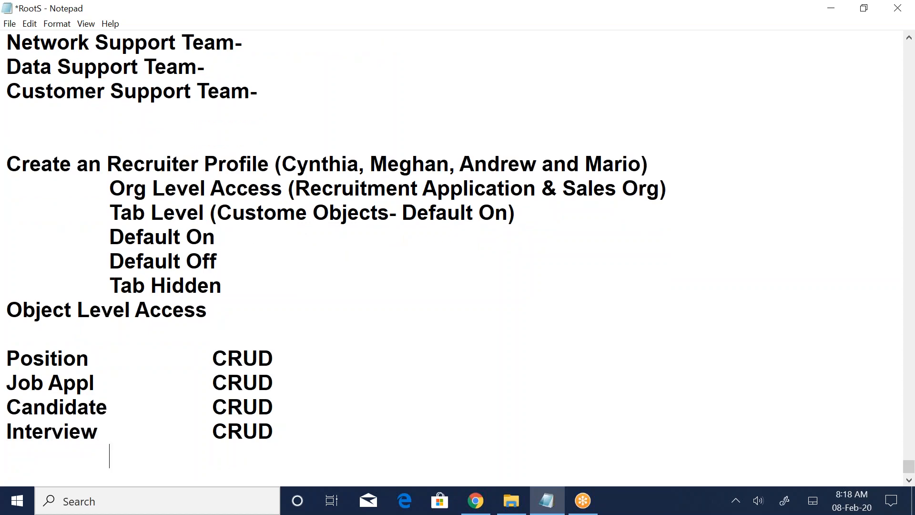
type("Review")
key("Tab")
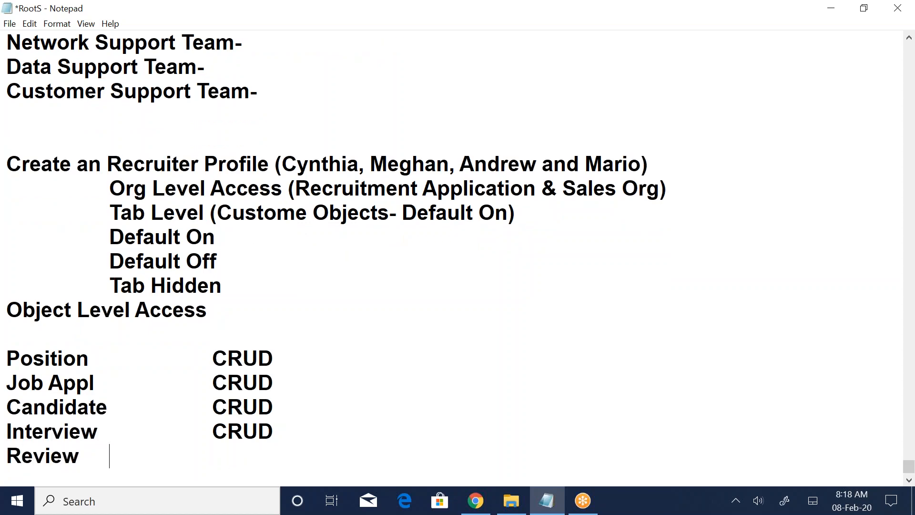
type("CR")
key("Return")
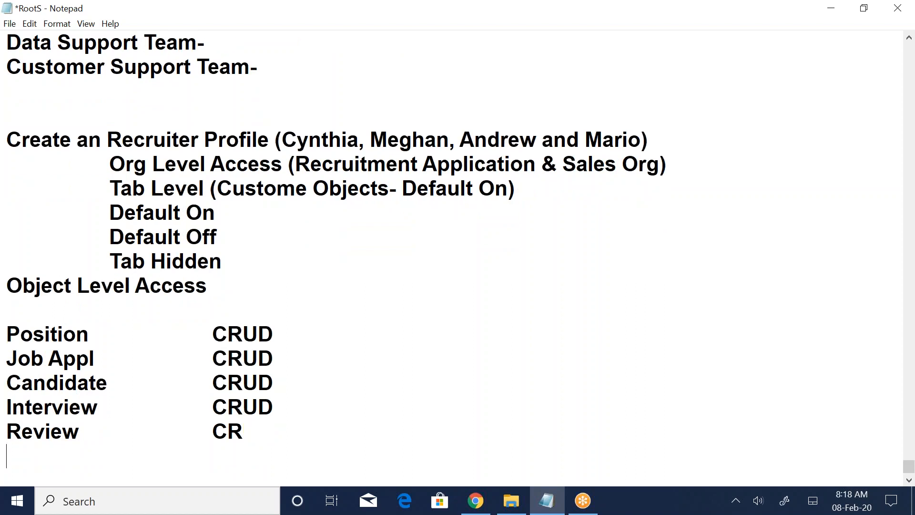
type("Offer\t\t")
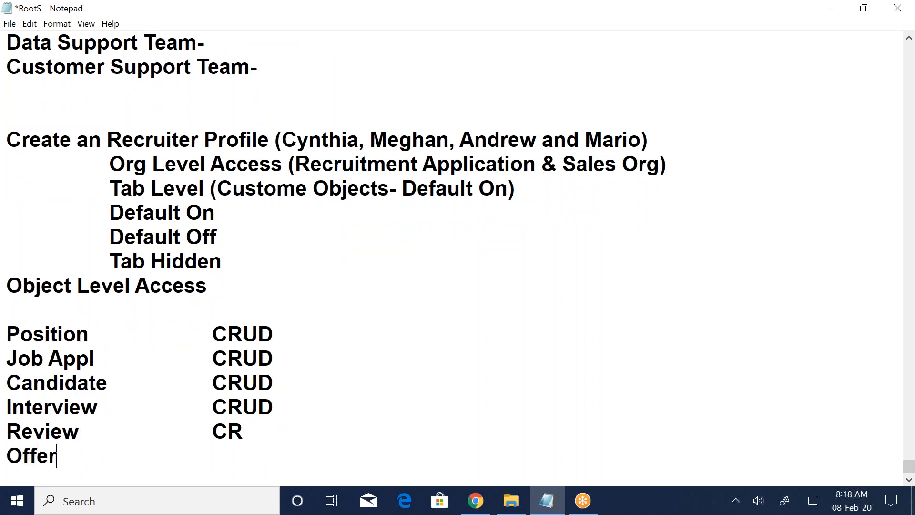
type("CRU")
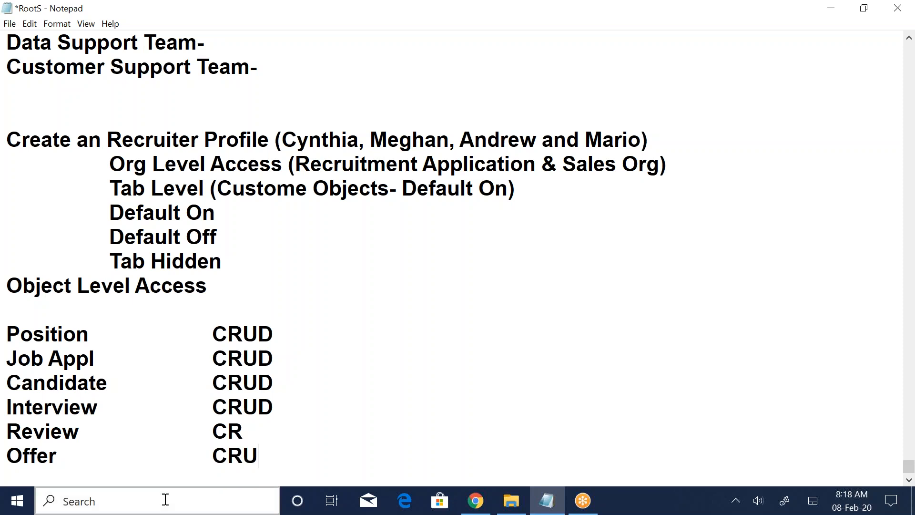
Duplicate the Salesforce Users browser tab, then return to Notepad
left_click(483, 502)
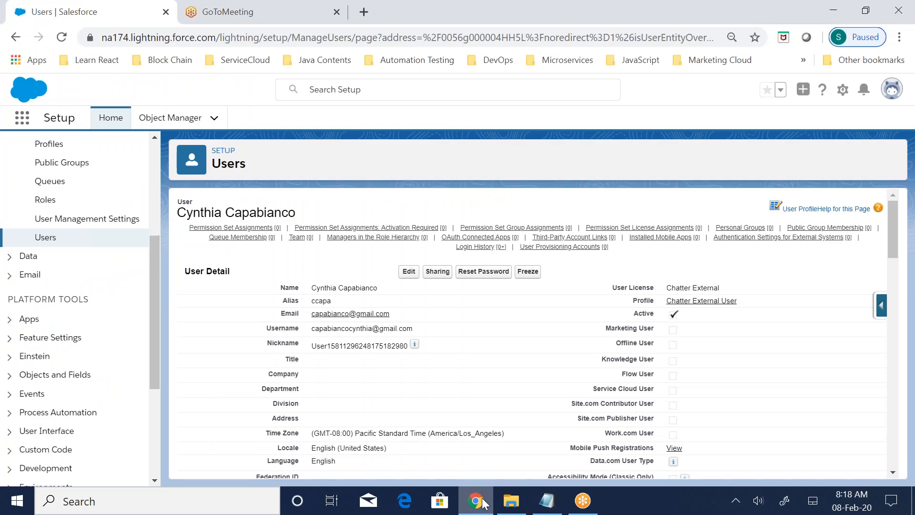
right_click(119, 11)
left_click(153, 63)
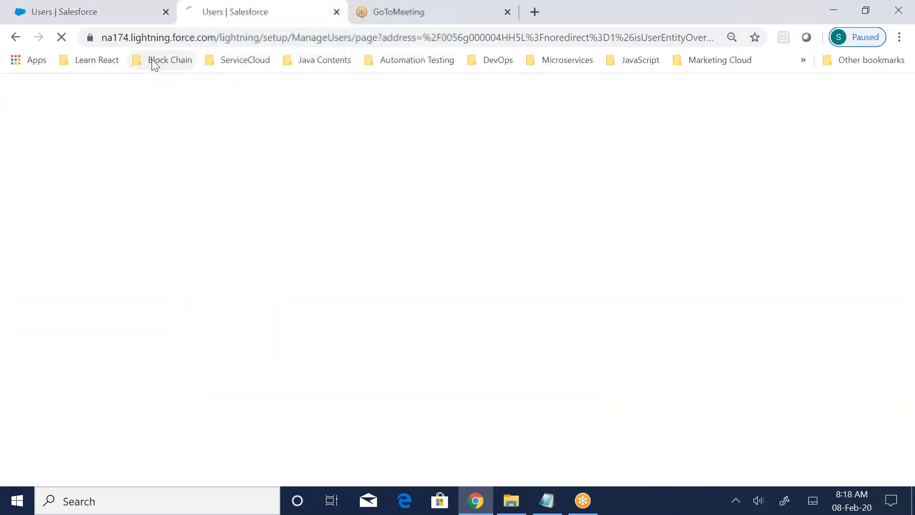
left_click(553, 501)
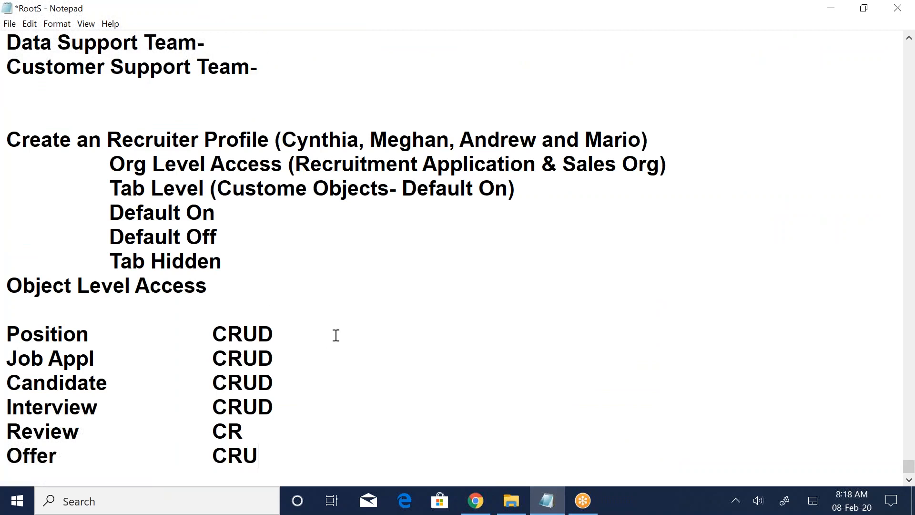
Add the line 'Login with these users and access the objects' and select the Job Appl and Interview CRUD entries
key("Return")
key("Return")
type("Login ")
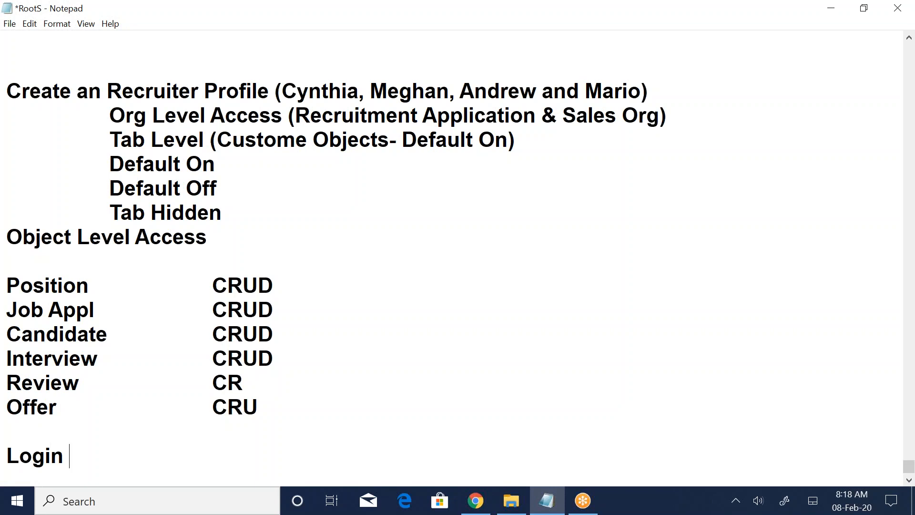
type("with these users and access the objects")
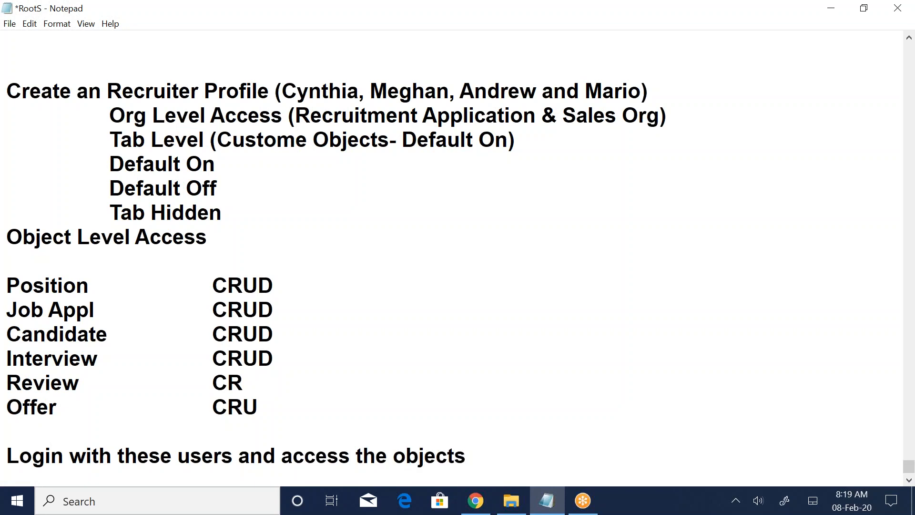
left_click_drag(210, 312, 286, 315)
left_click_drag(215, 365, 281, 365)
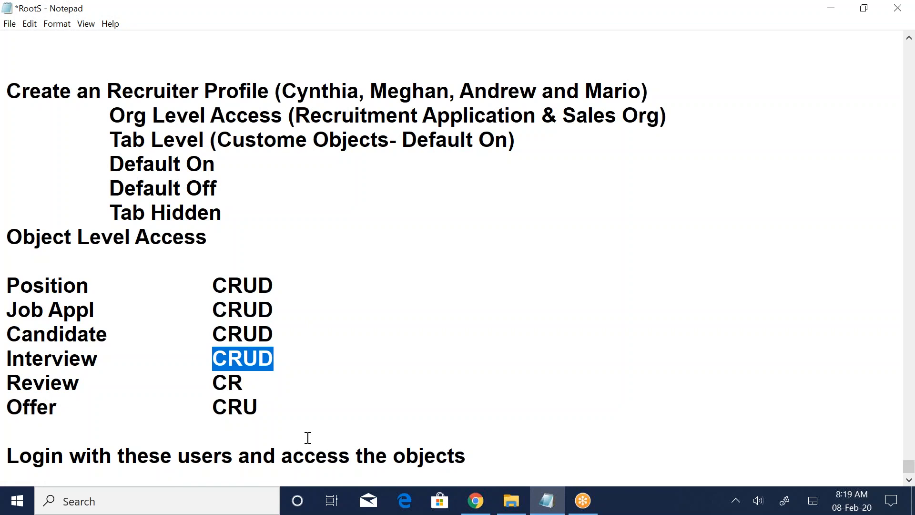
left_click(476, 500)
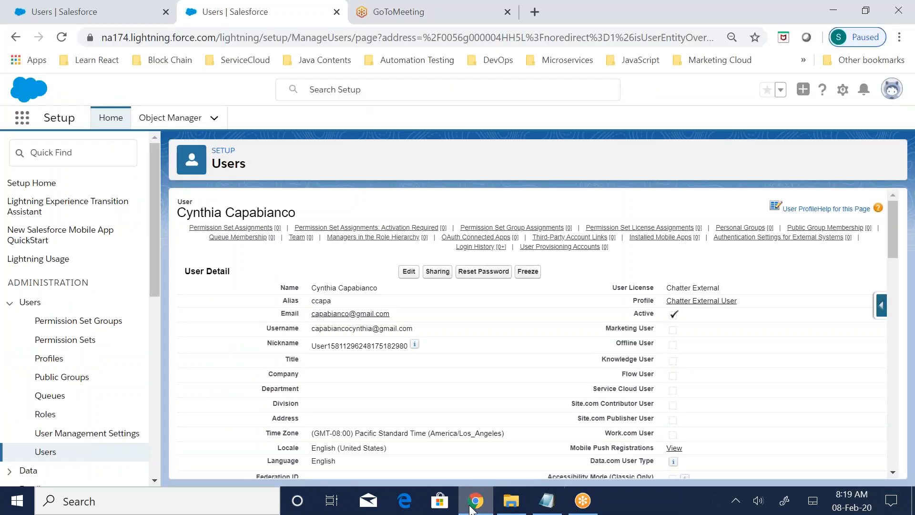
Go from Setup Users to Profiles and start a New Profile, then return to Notepad
mouse_move(238, 237)
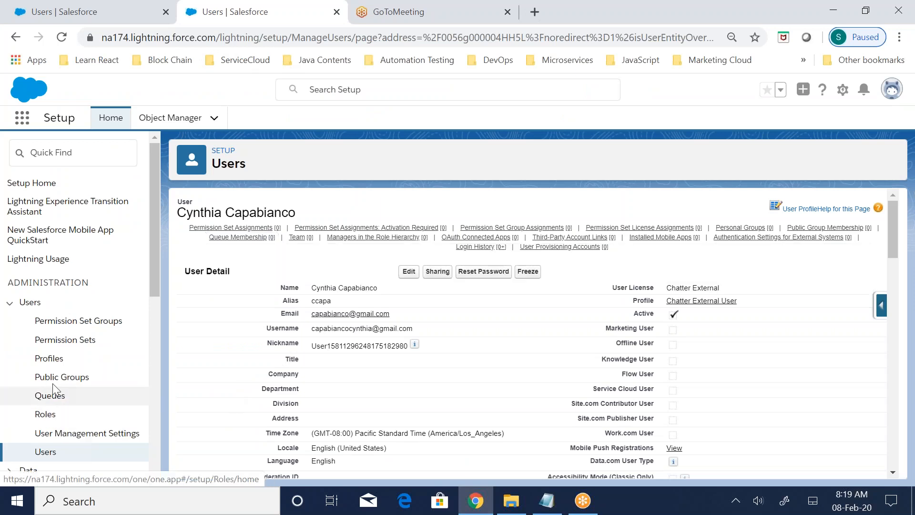
left_click(48, 453)
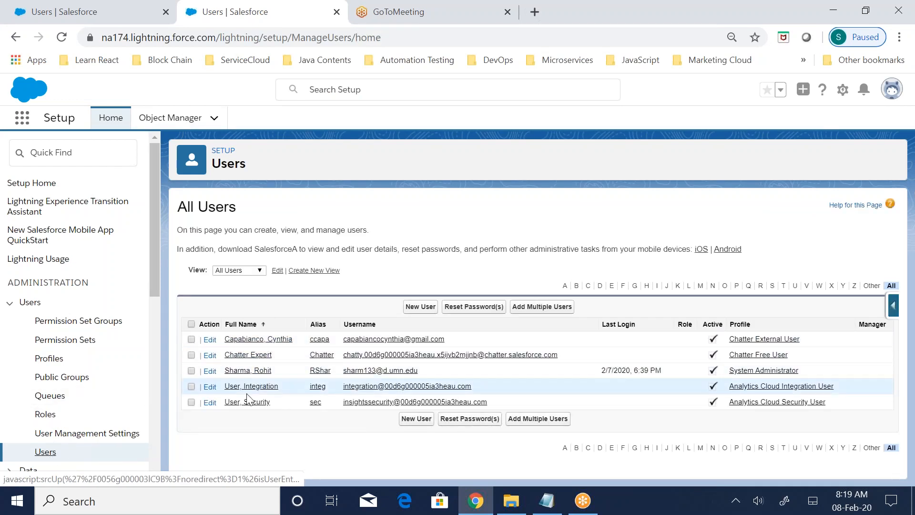
left_click(49, 358)
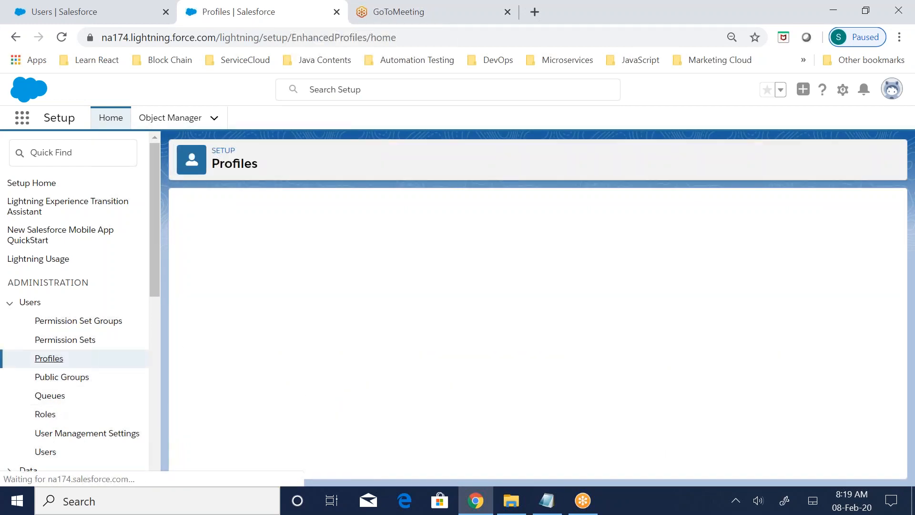
left_click(204, 259)
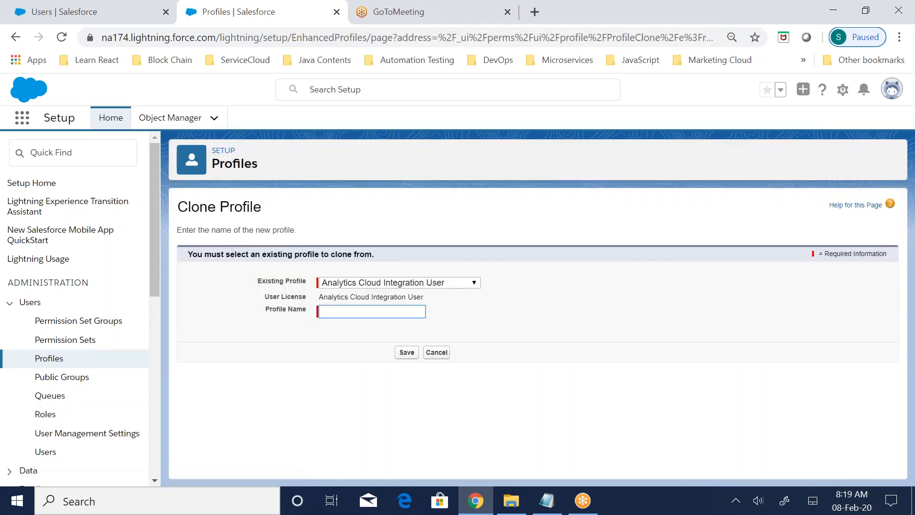
left_click(549, 489)
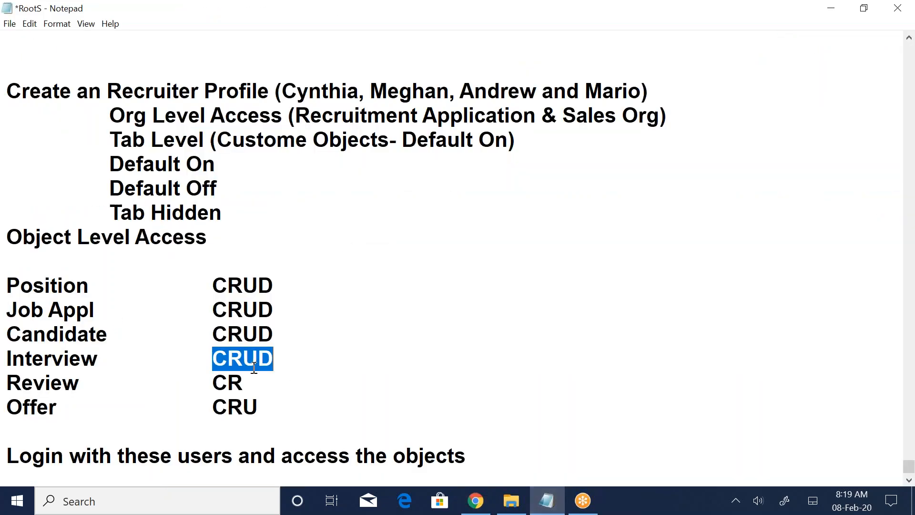
Note under the profile notes that a profile cannot be created, only cloned from an existing one
scroll(254, 368, "up", 3)
scroll(201, 329, "up", 3)
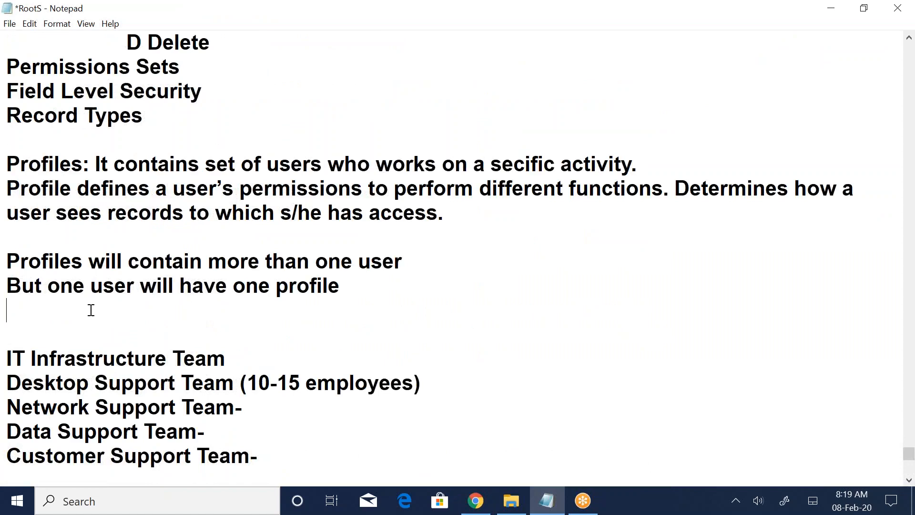
left_click(91, 310)
type("Canno")
key("BackSpace")
key("BackSpace")
key("BackSpace")
key("BackSpace")
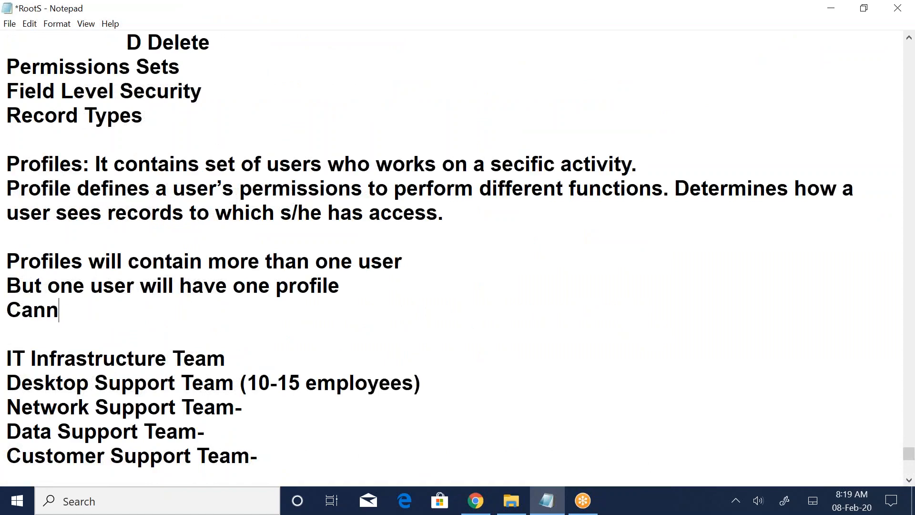
key("BackSpace")
type("Profl")
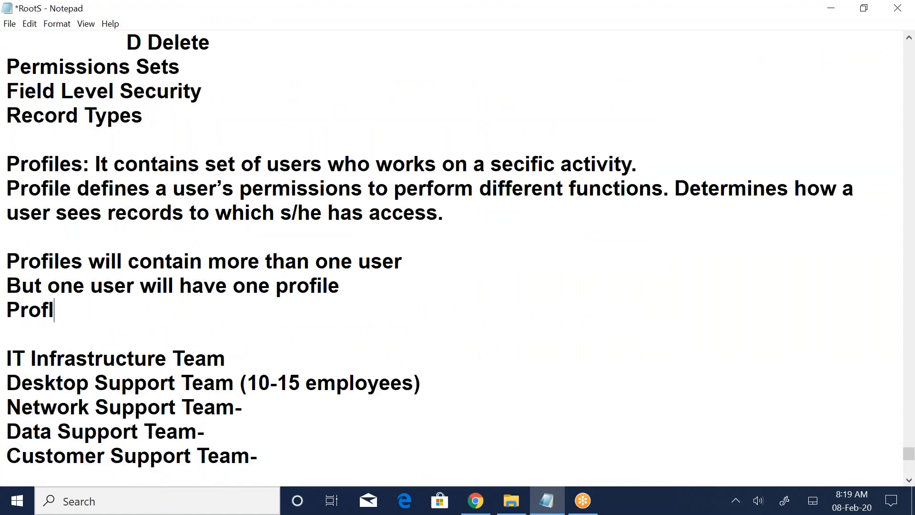
key("BackSpace")
type("ile cann")
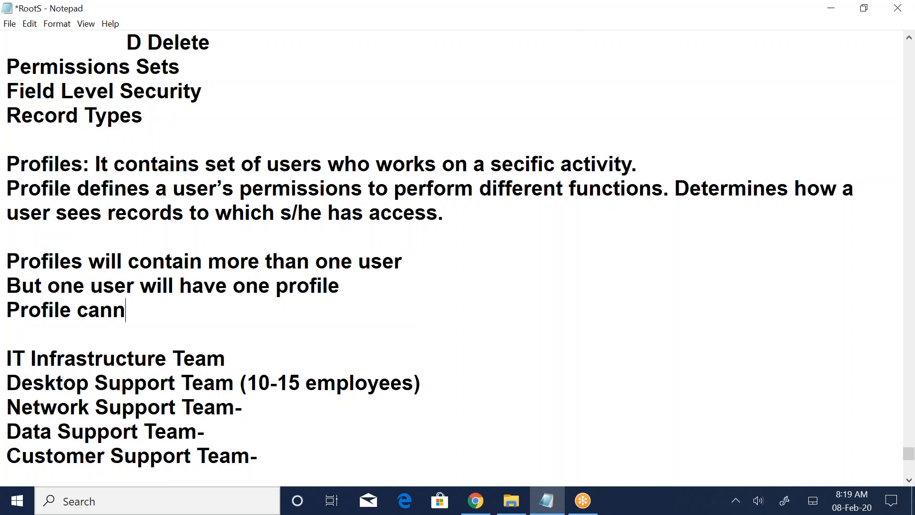
type("ot be created ")
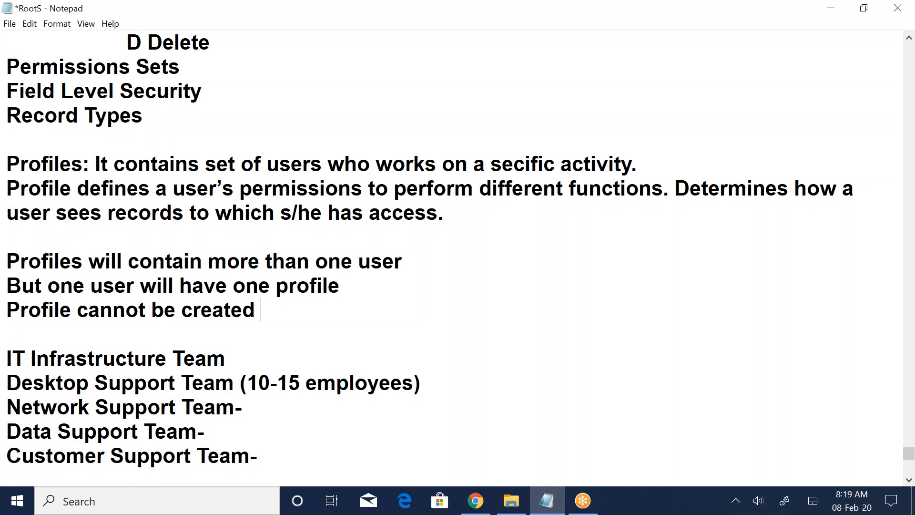
type("and it")
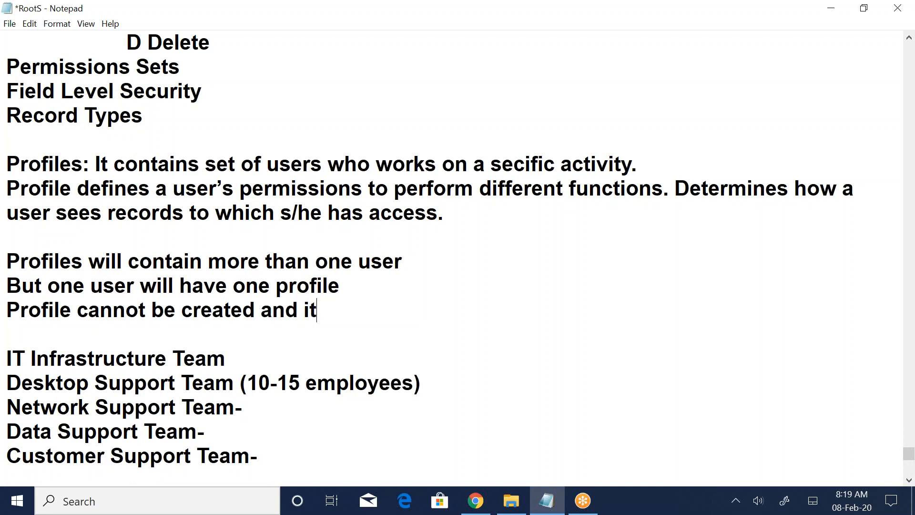
type(" can be clo")
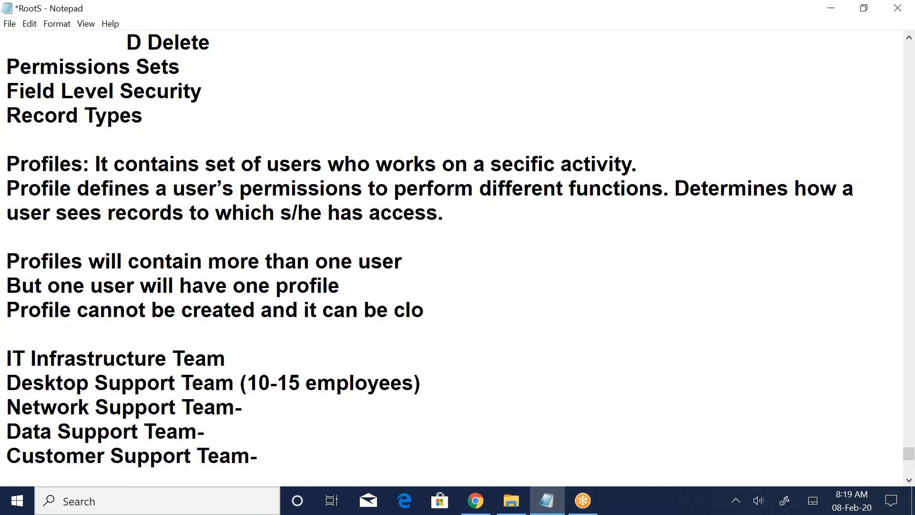
type("ned with an")
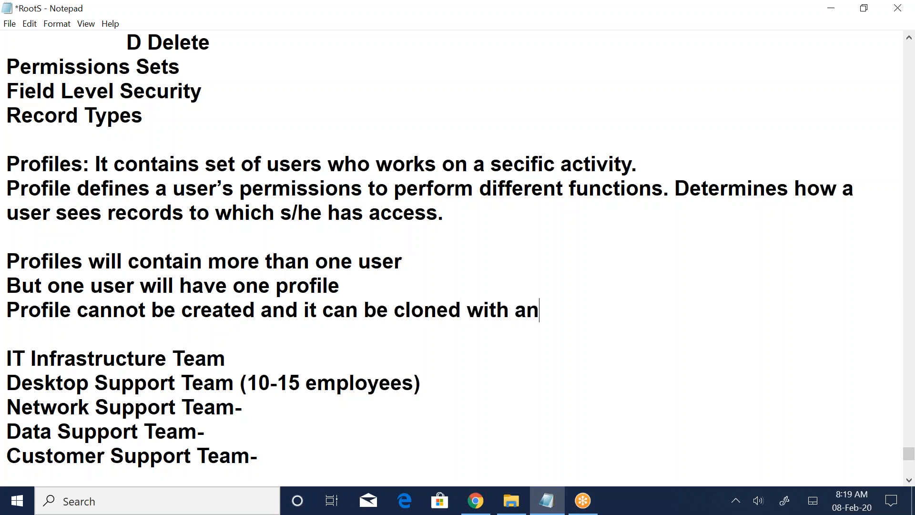
type(" exisiting profile")
Add 'Standard PRofiles' and 'Custom Profiles' lines below the cloning note
key("Return")
type("Standard P")
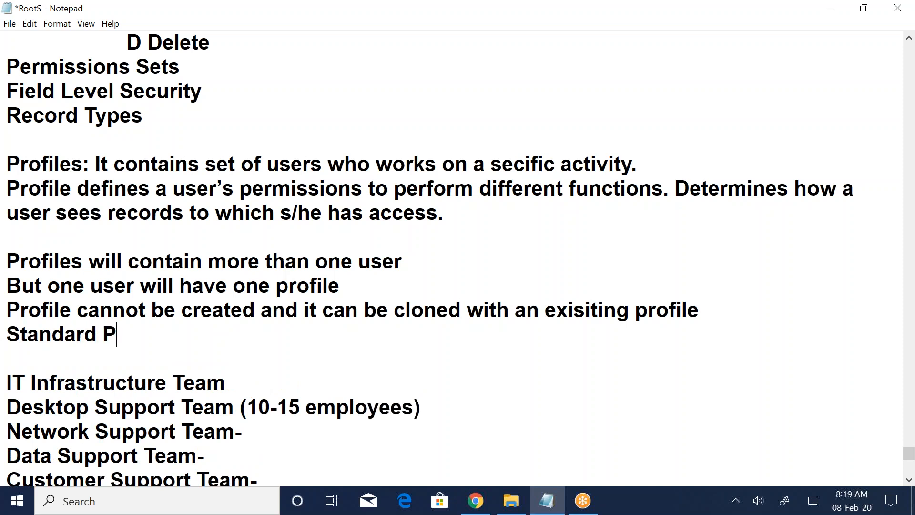
type("Rofiles")
key("Return")
type("Custom Profiles")
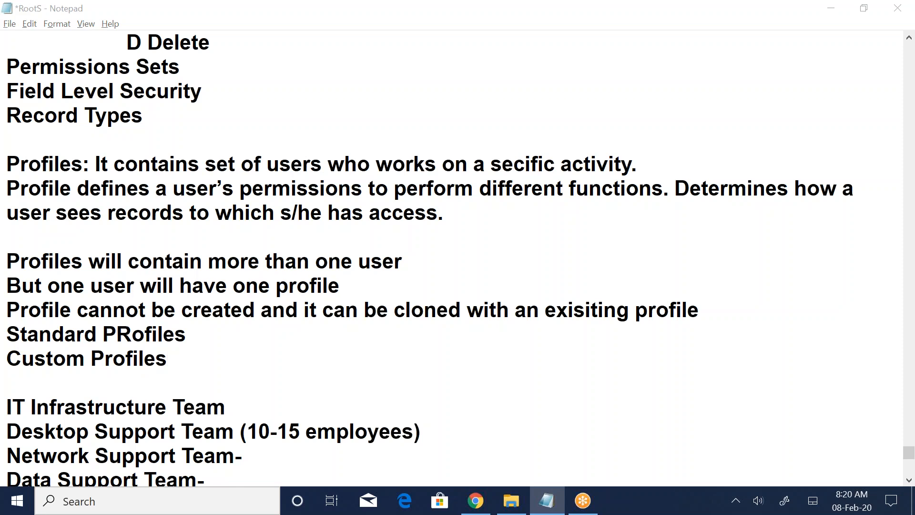
key("alt+Tab")
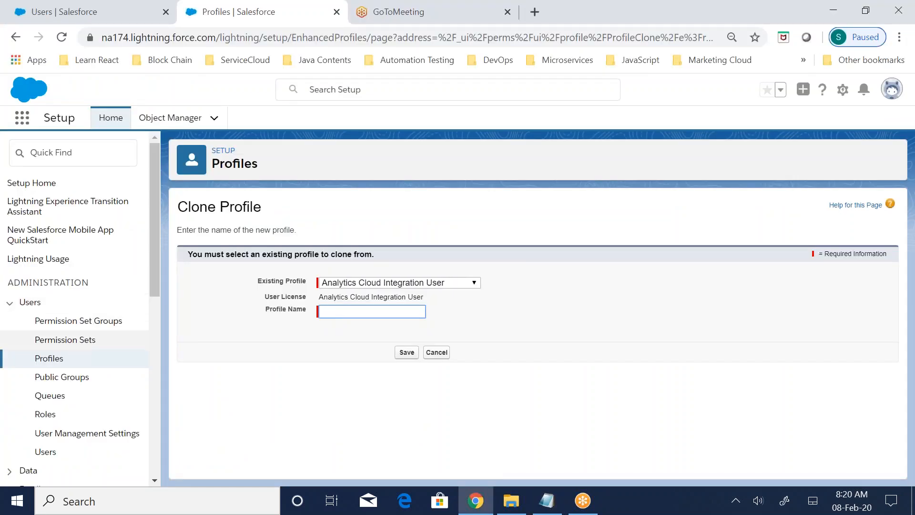
Return to the Profiles list and show 200 per page so all 36 profiles fit
left_click(48, 358)
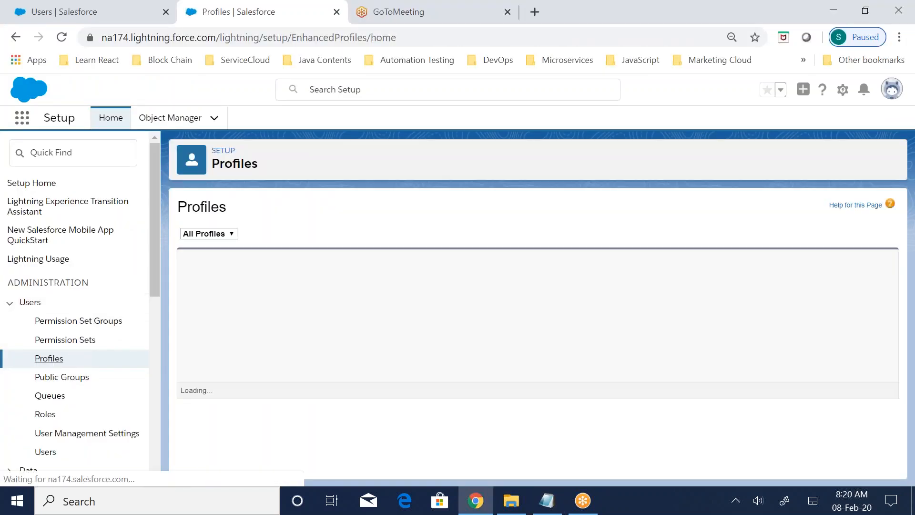
scroll(664, 357, "down", 1)
scroll(664, 358, "down", 3)
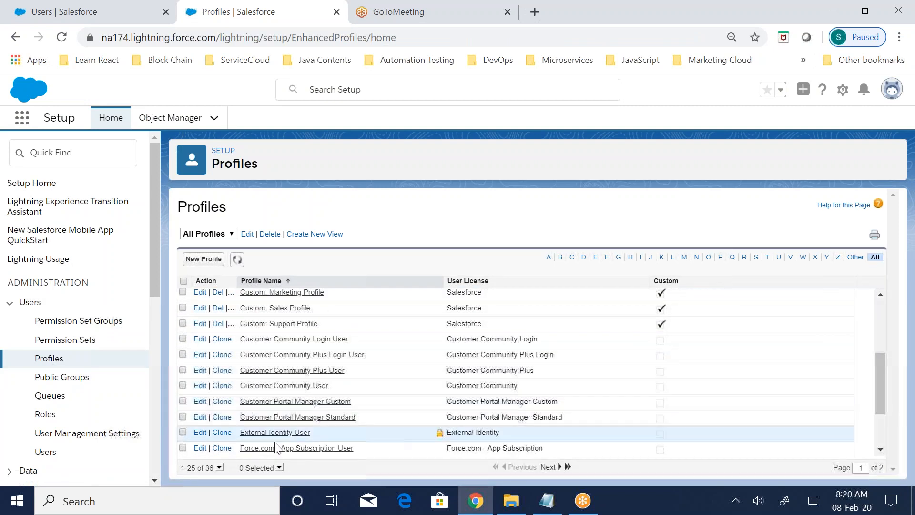
left_click(219, 468)
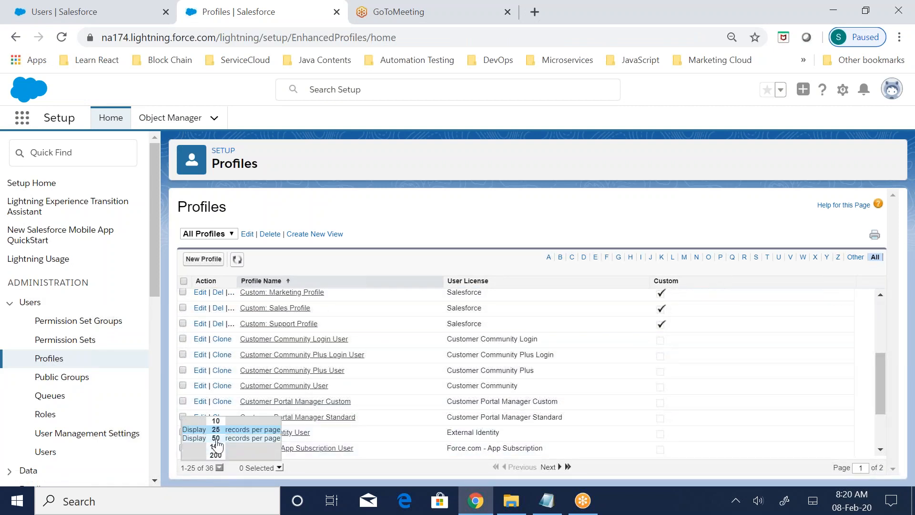
left_click(217, 456)
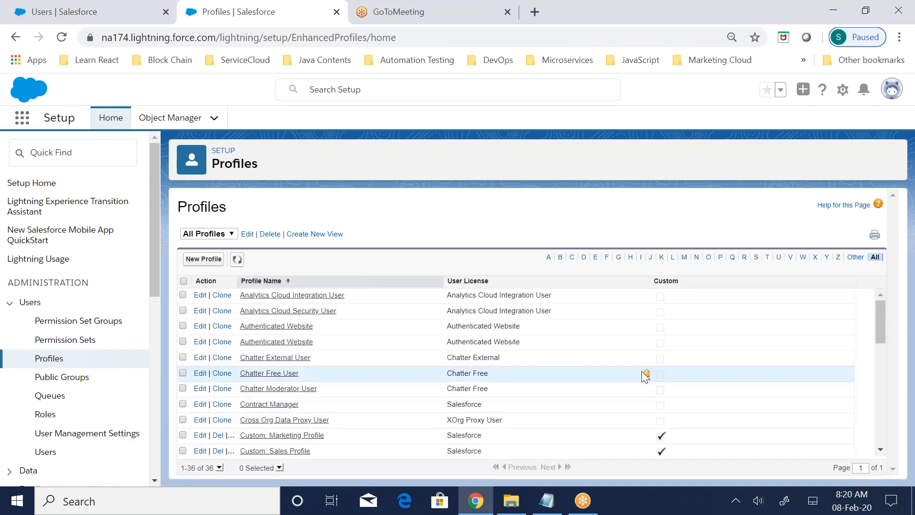
Point out the Solution Manager, Standard Platform User and System Administrator profile rows
scroll(644, 376, "down", 6)
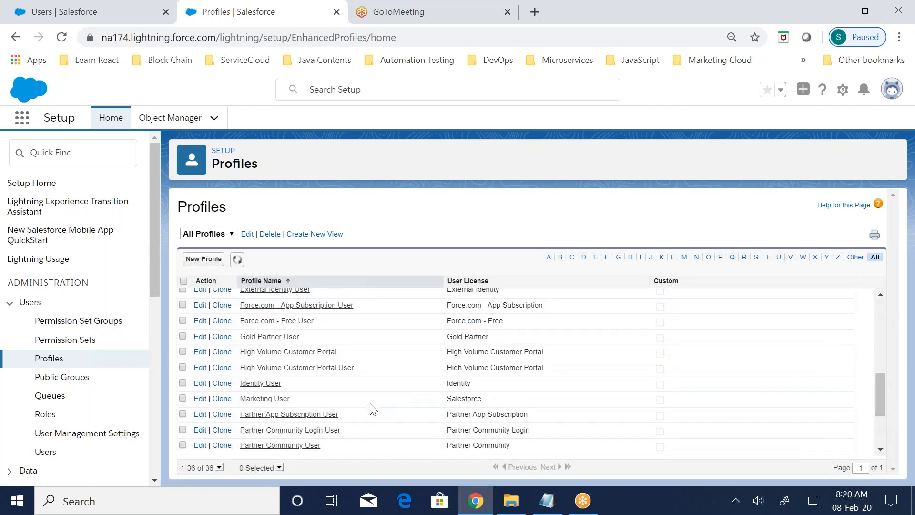
scroll(295, 415, "down", 3)
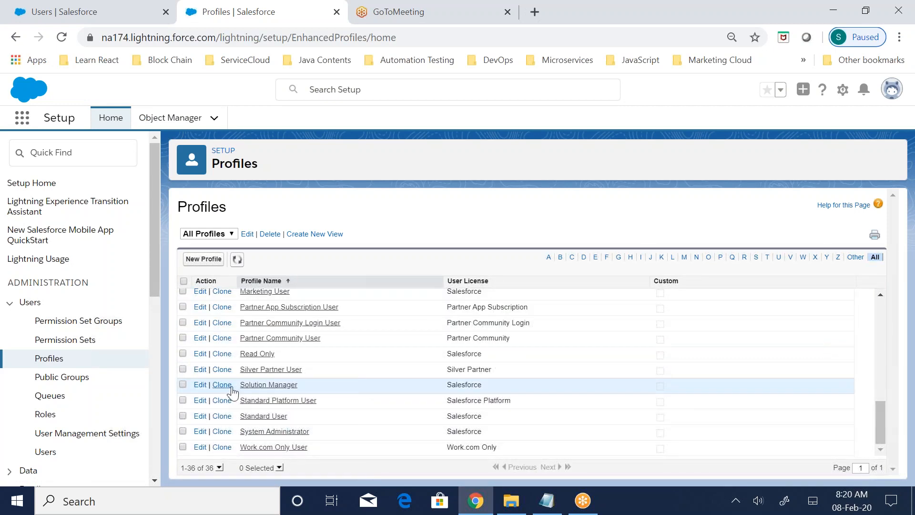
left_click_drag(525, 397, 234, 397)
left_click_drag(527, 407, 226, 401)
left_click_drag(506, 417, 220, 445)
left_click(547, 501)
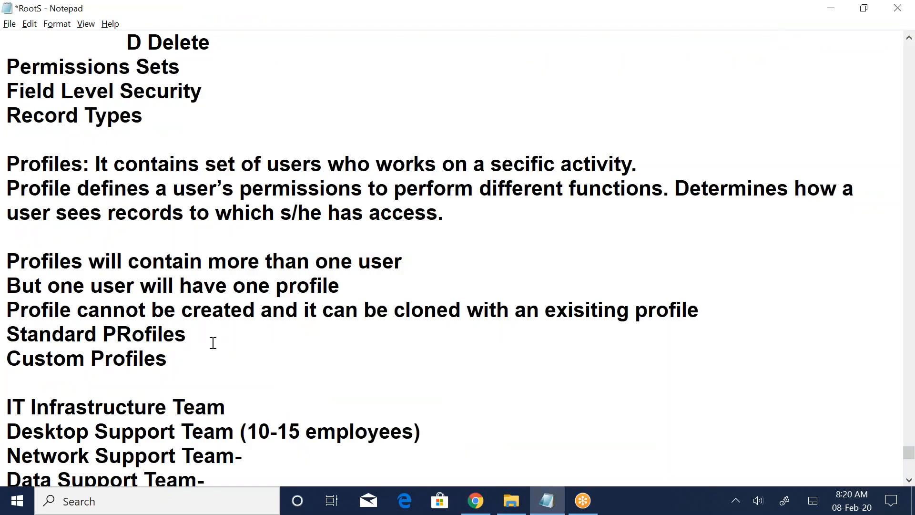
Add the line 'Profiles will take Saleforce Liscense' under Custom Profiles
key("Return")
type("Profiles ")
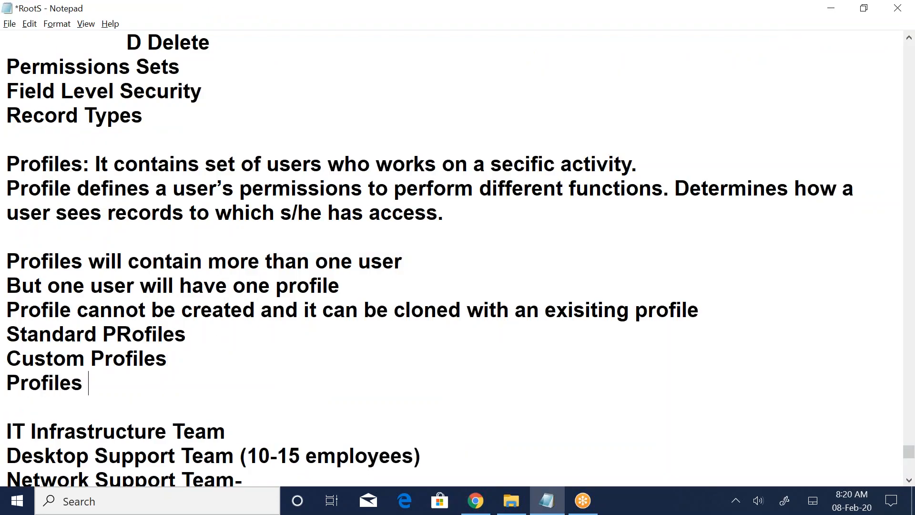
type("will tak")
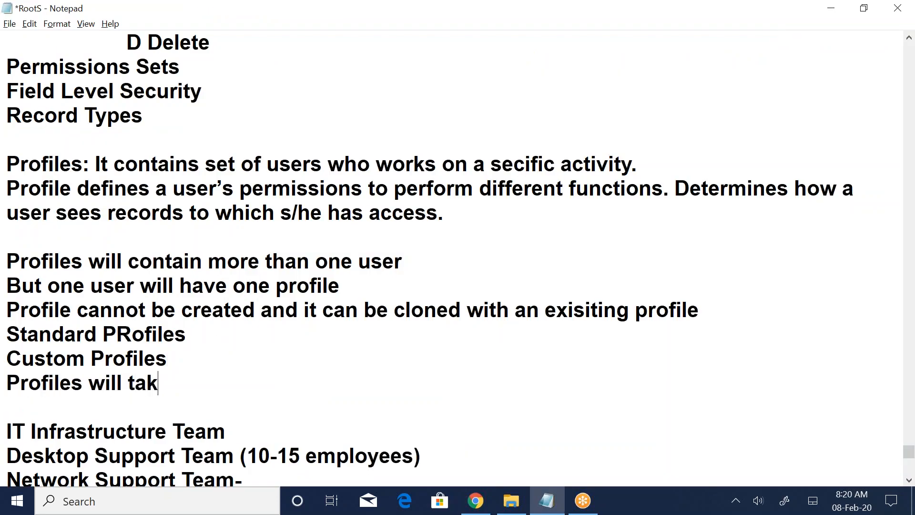
type("e Saleef")
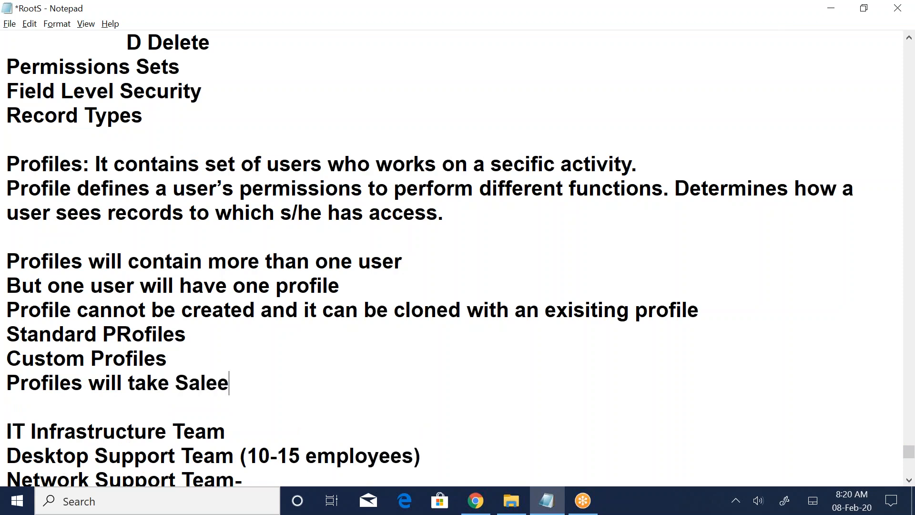
key("BackSpace")
key("BackSpace")
type("force Lic")
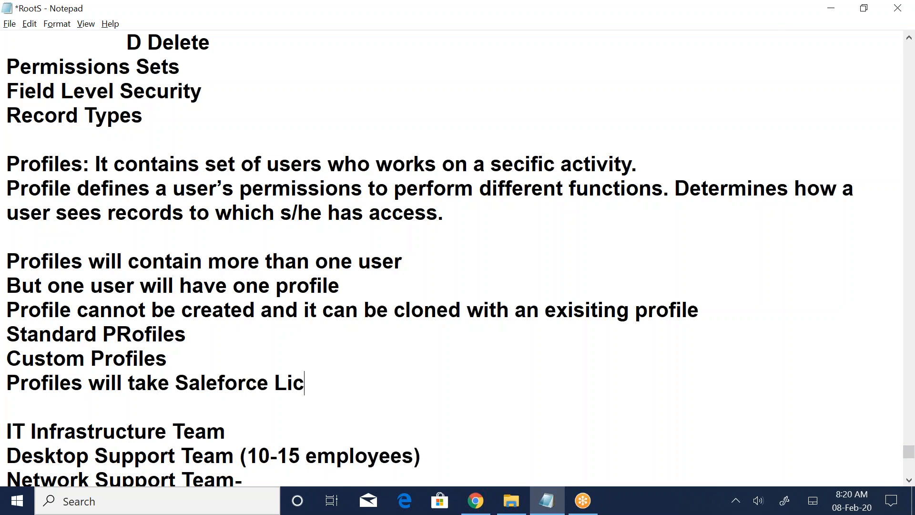
type("n")
key("BackSpace")
key("BackSpace")
type("scense")
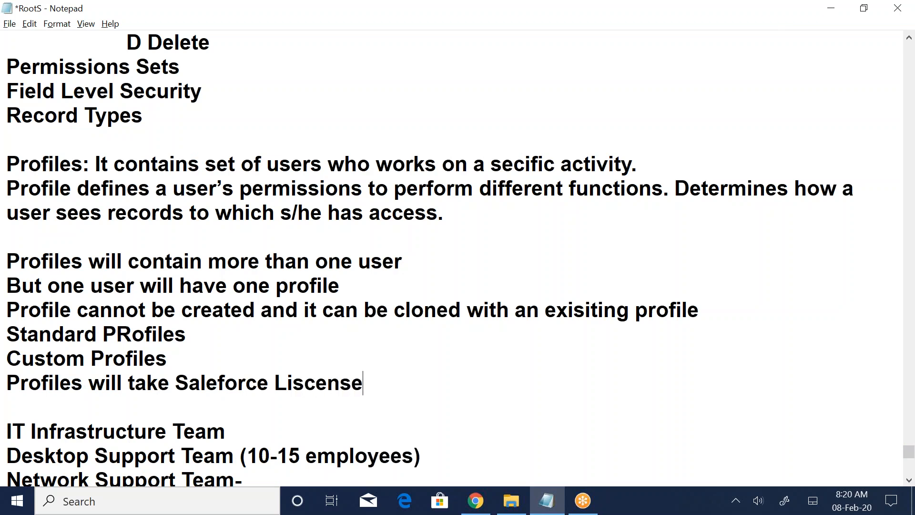
key("Return")
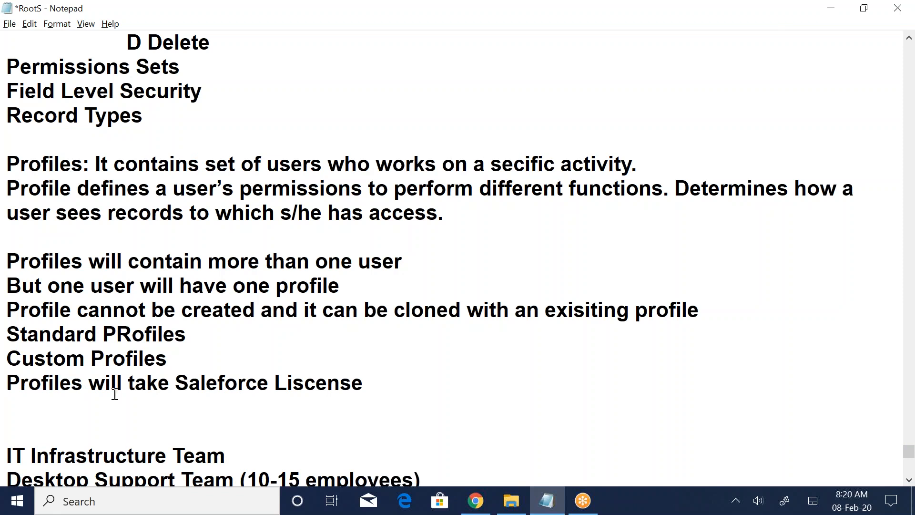
left_click_drag(59, 393, 370, 388)
left_click(369, 388)
View the Standard User profile and its edit page, then go back to the Profiles list
left_click(476, 502)
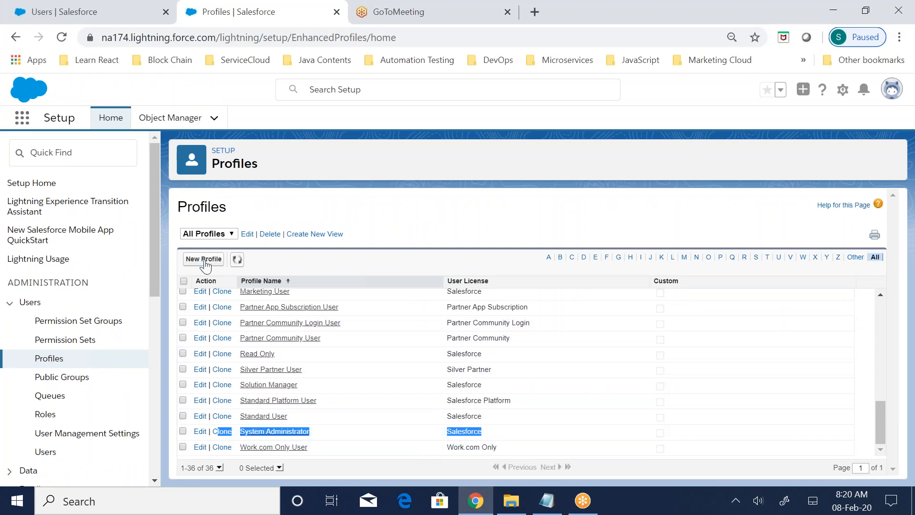
left_click(260, 416)
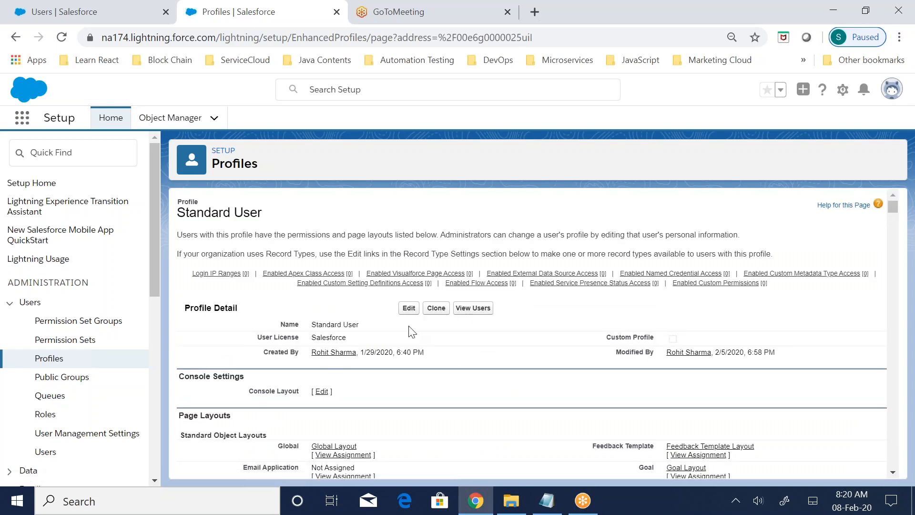
left_click(409, 308)
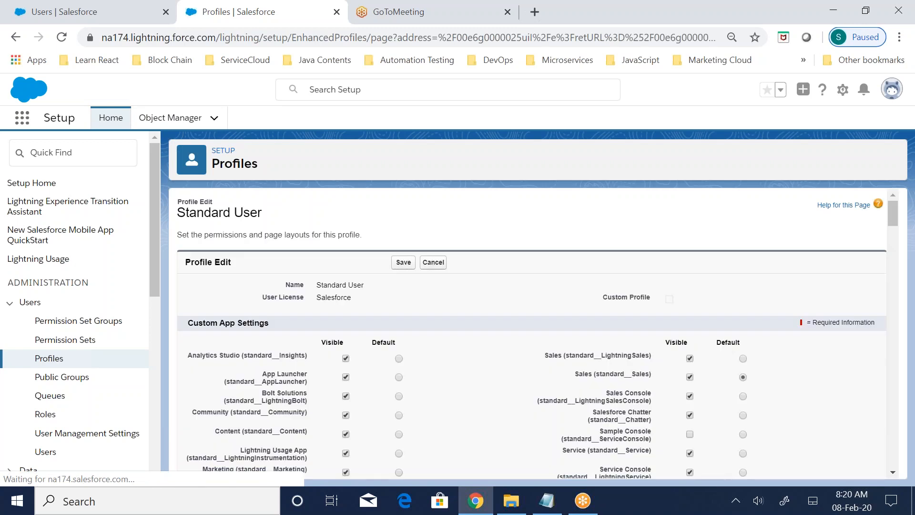
left_click(17, 38)
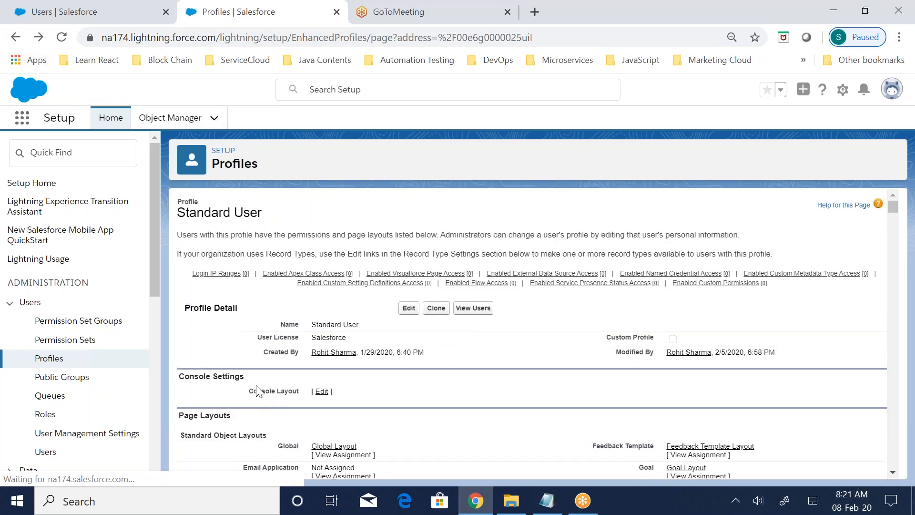
left_click(16, 38)
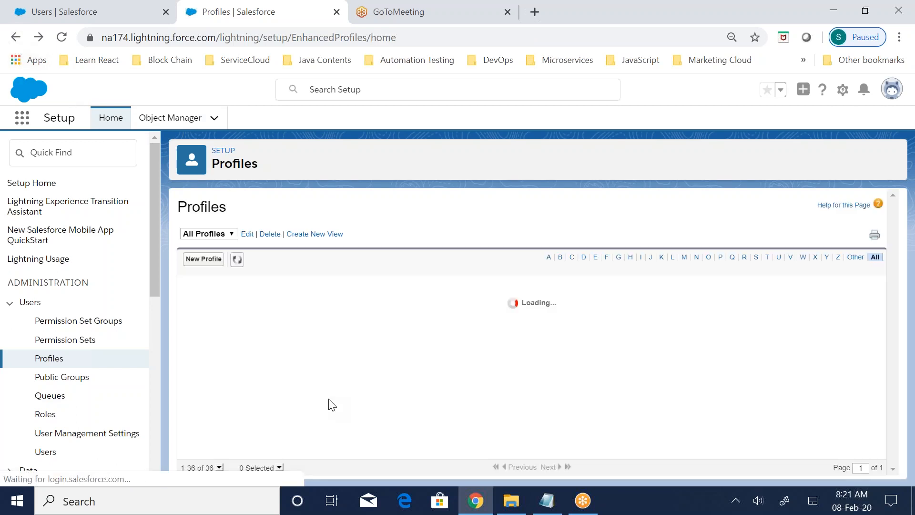
Scroll the Profiles list and start creating a new profile
scroll(329, 400, "down", 5)
scroll(329, 401, "down", 3)
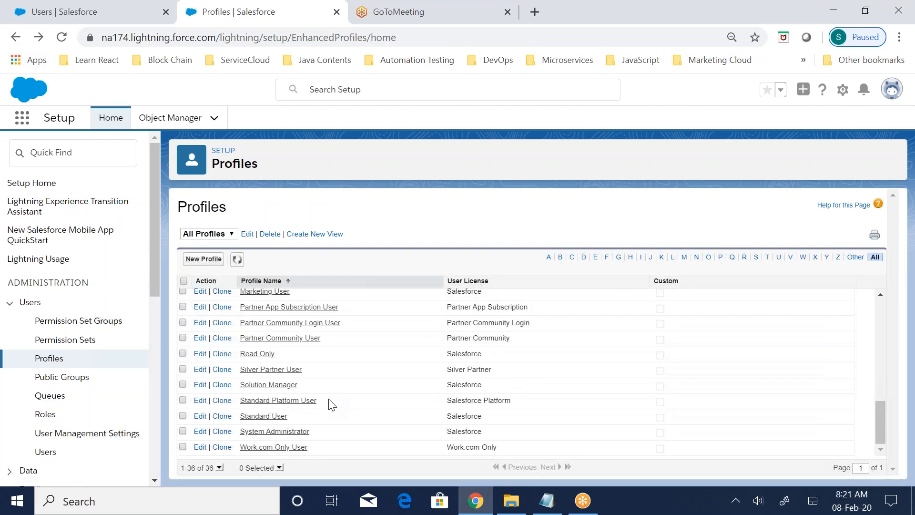
left_click(203, 259)
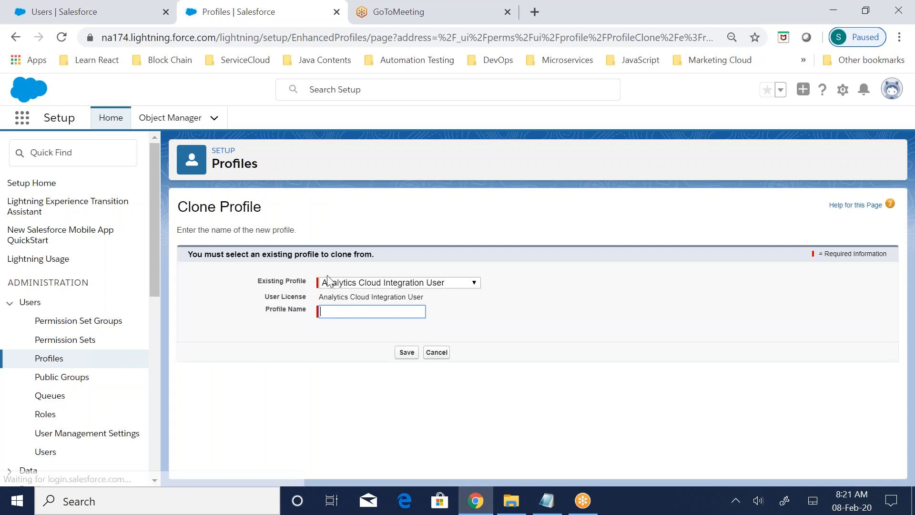
Clone Standard User into a new profile named 'Recruiter Profile' and save it
left_click(361, 283)
scroll(364, 253, "down", 10)
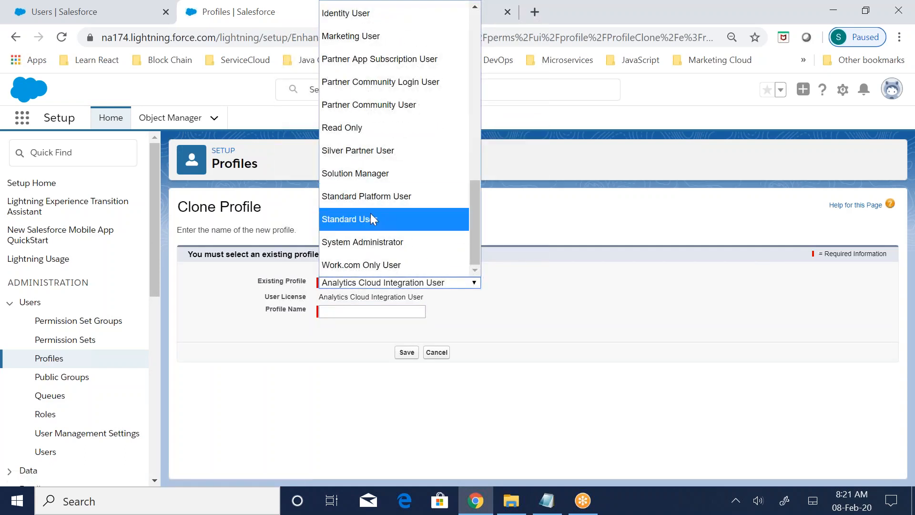
left_click(372, 220)
left_click(347, 313)
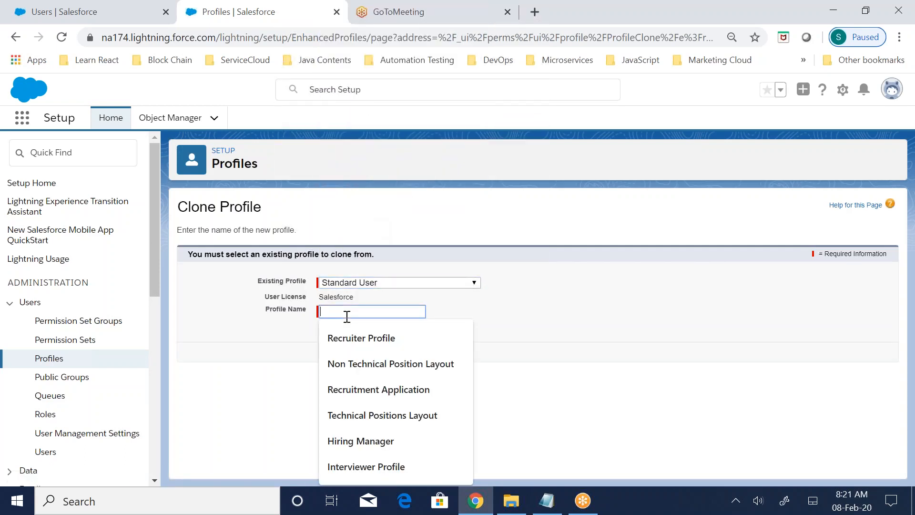
type("Recruiter Profile")
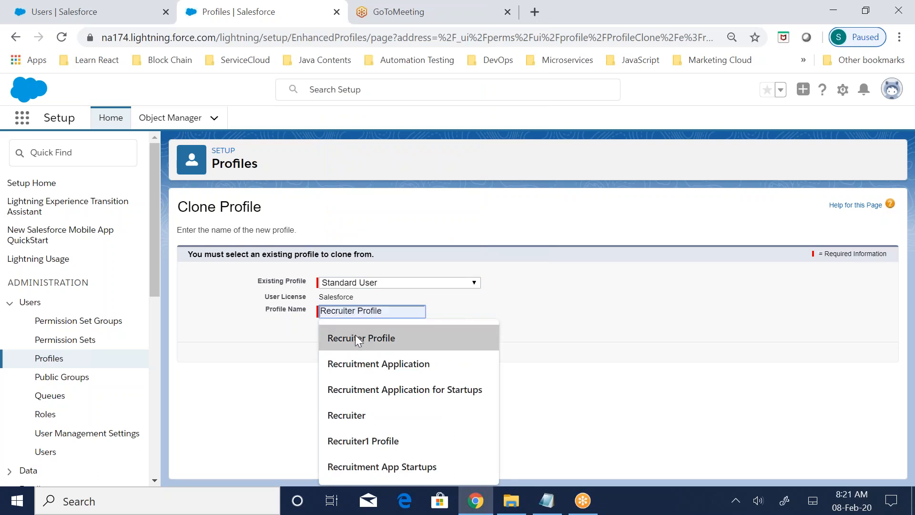
left_click(359, 337)
left_click(406, 353)
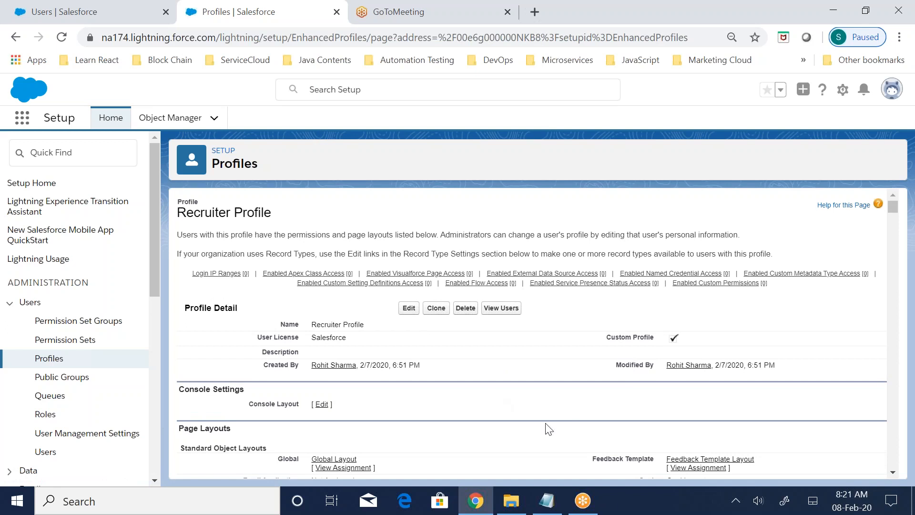
left_click(547, 501)
Add the line 'Profiles will have two different Views' below the licence note
key("Return")
type("Profiles will ")
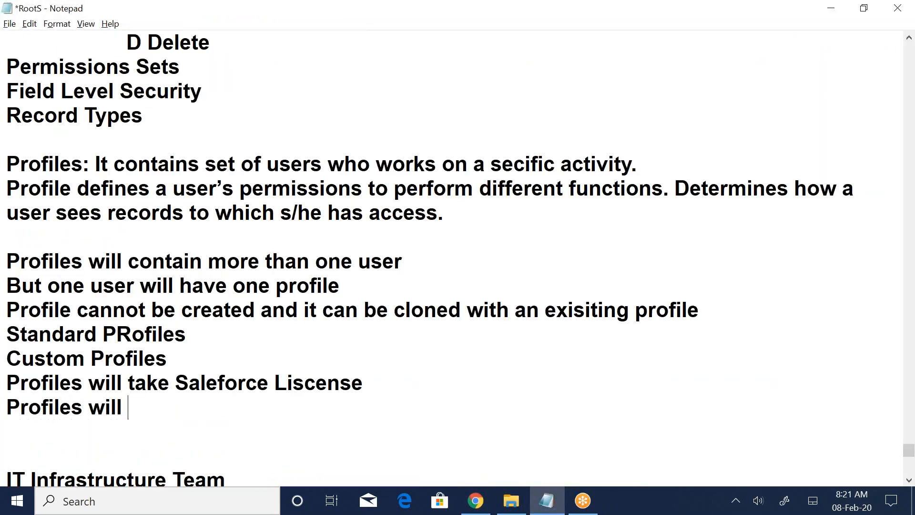
type("have two diffe")
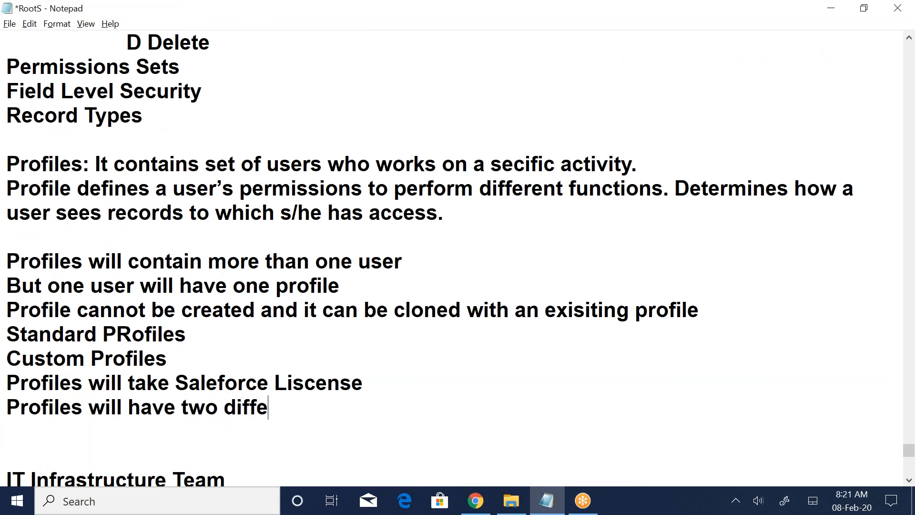
type("rent Views")
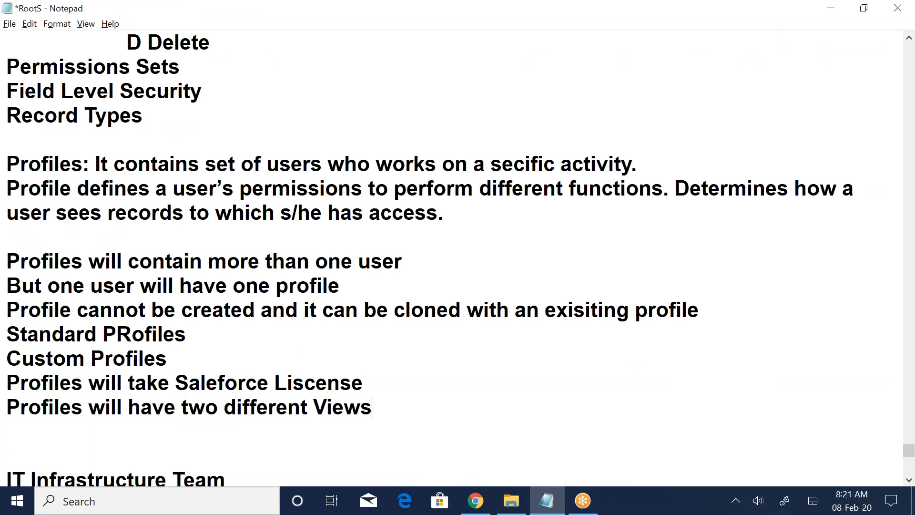
key("alt+Tab")
Review the Recruiter Profile's Console Settings, Page Layouts and Field-Level Security sections
scroll(453, 347, "down", 3)
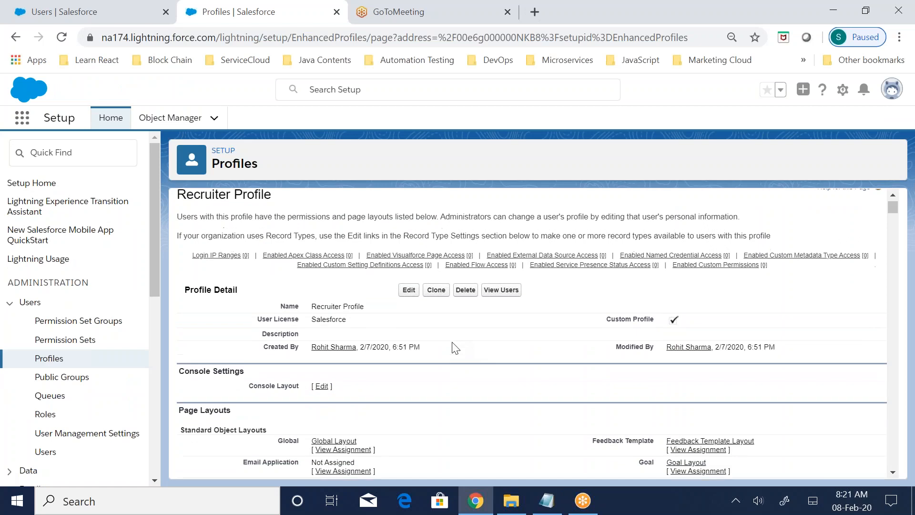
scroll(407, 385, "up", 3)
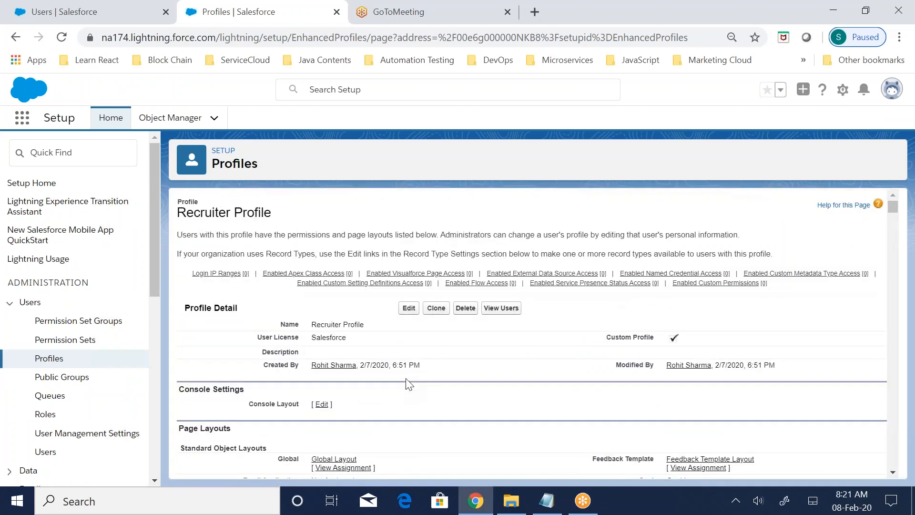
scroll(407, 384, "down", 1)
scroll(409, 388, "down", 2)
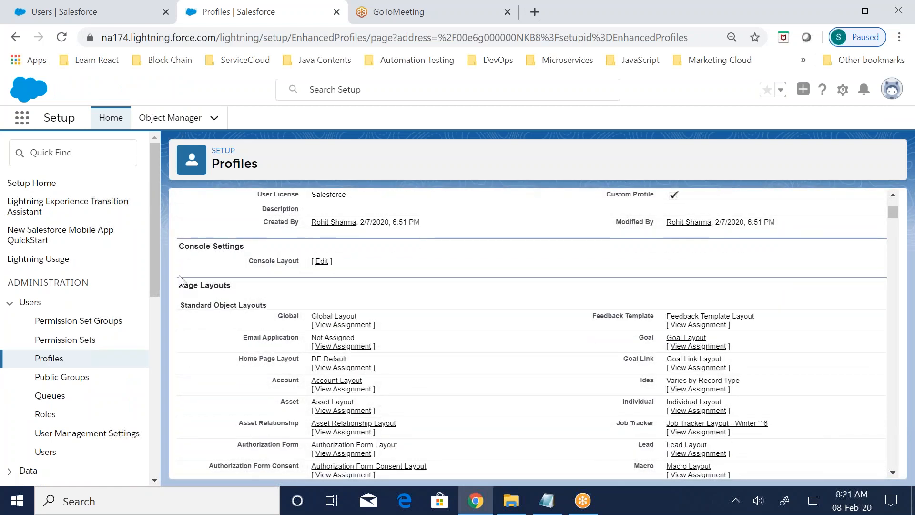
left_click_drag(181, 250, 267, 251)
left_click_drag(180, 286, 267, 295)
scroll(274, 362, "down", 6)
scroll(530, 334, "down", 10)
left_click_drag(181, 343, 266, 347)
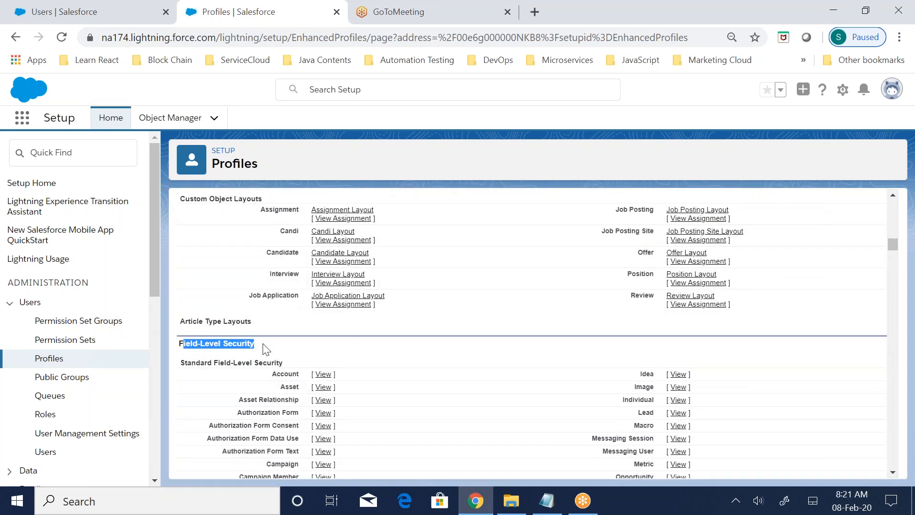
left_click(544, 503)
scroll(227, 350, "up", 15)
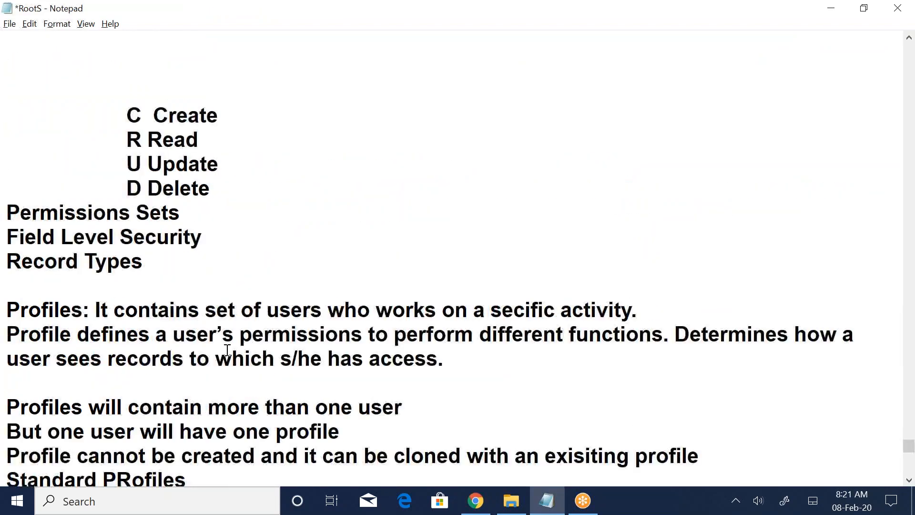
scroll(227, 350, "up", 20)
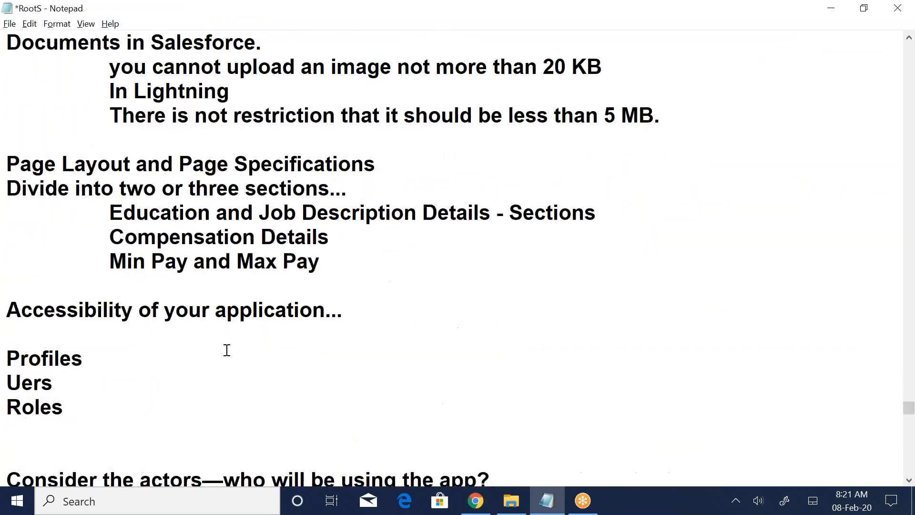
scroll(227, 350, "up", 7)
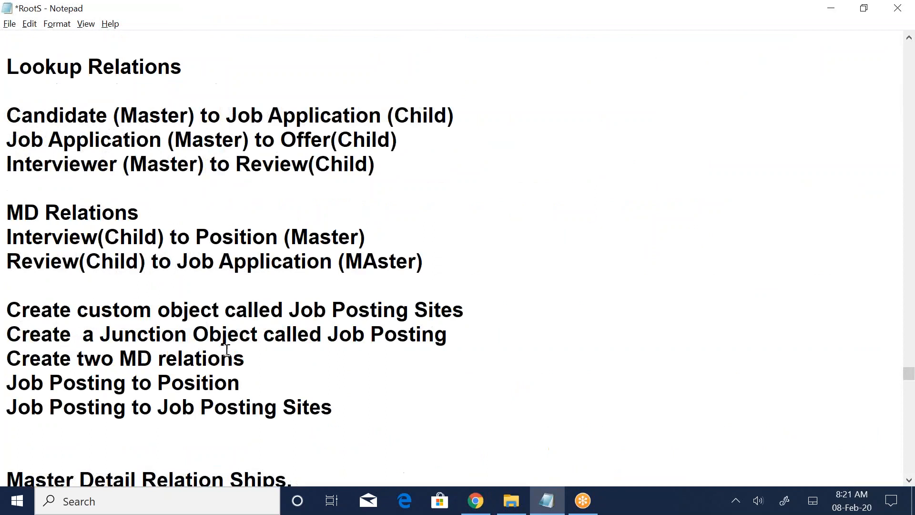
scroll(227, 350, "down", 20)
scroll(227, 350, "down", 15)
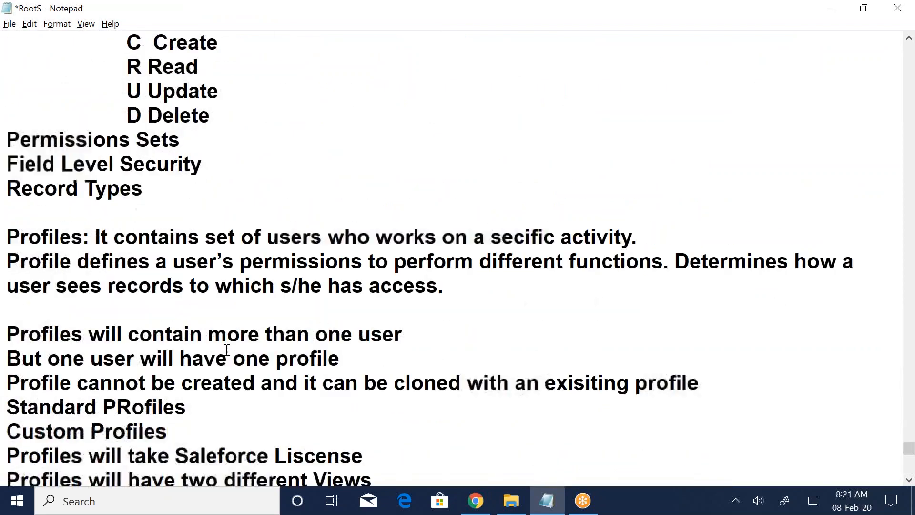
scroll(227, 350, "up", 12)
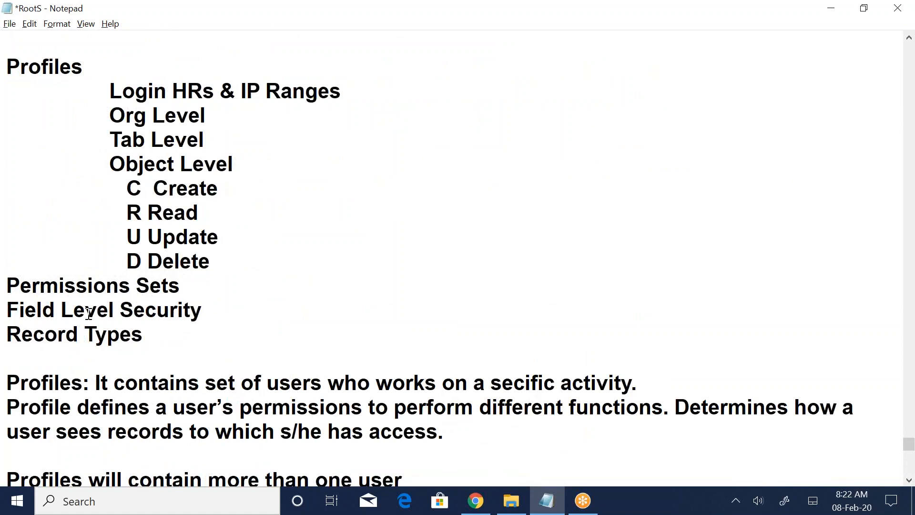
left_click_drag(7, 311, 233, 312)
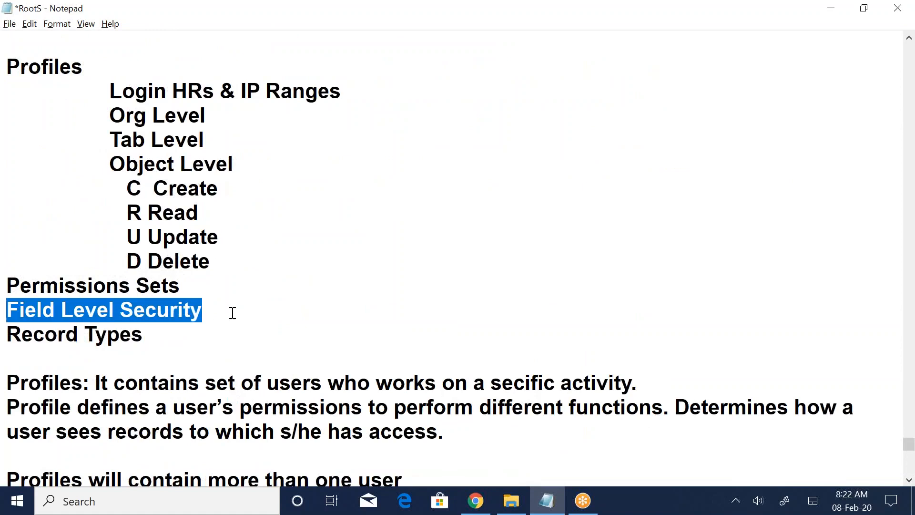
key("alt+Tab")
scroll(228, 340, "down", 10)
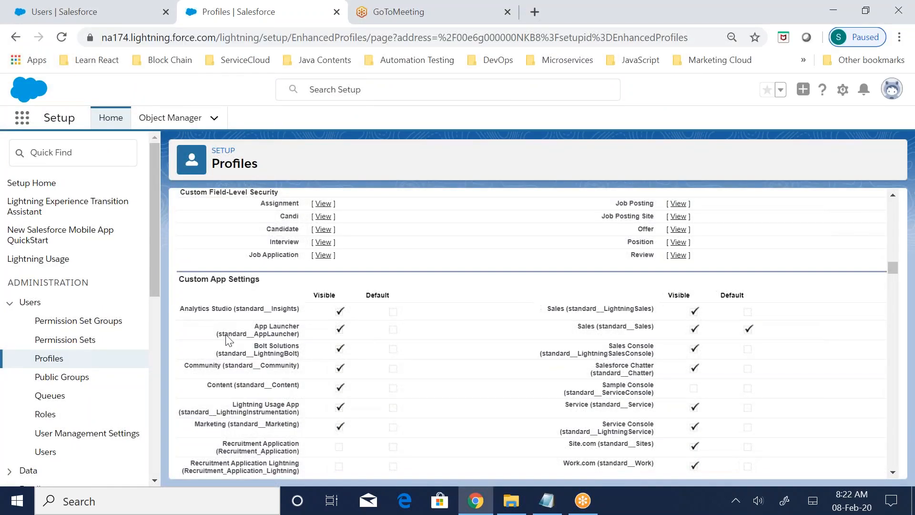
left_click_drag(181, 281, 292, 285)
key("alt+Tab")
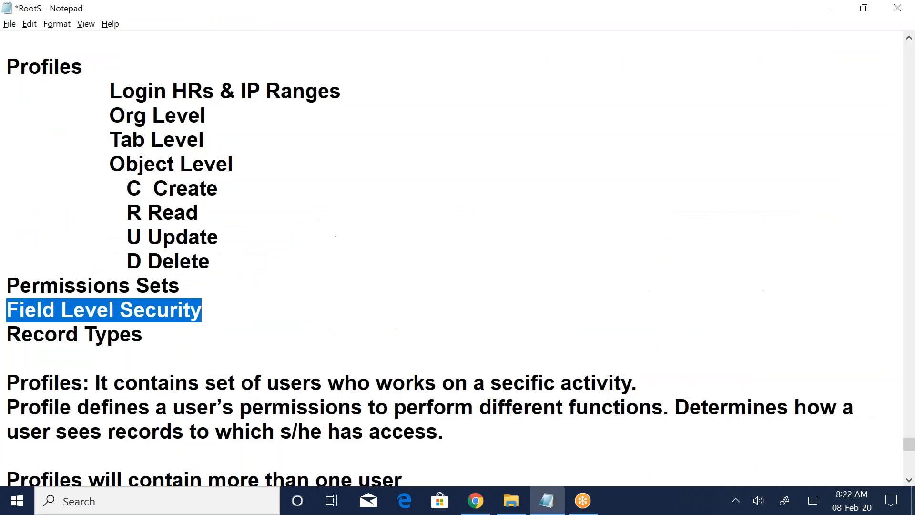
left_click_drag(108, 116, 249, 123)
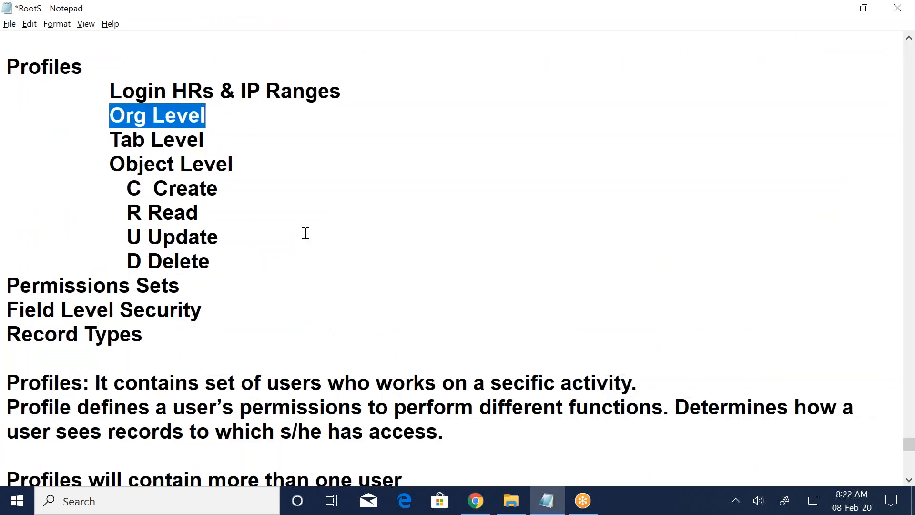
key("alt+Tab")
scroll(313, 353, "down", 10)
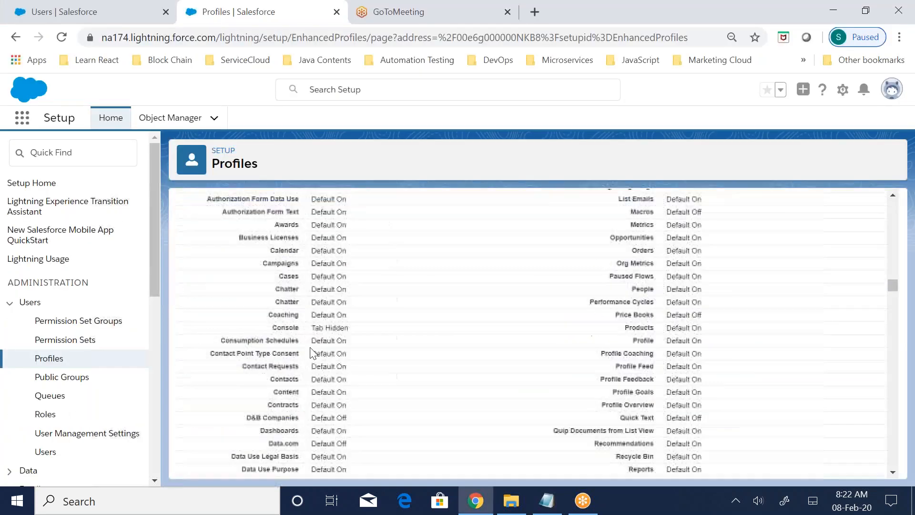
left_click_drag(180, 331, 296, 333)
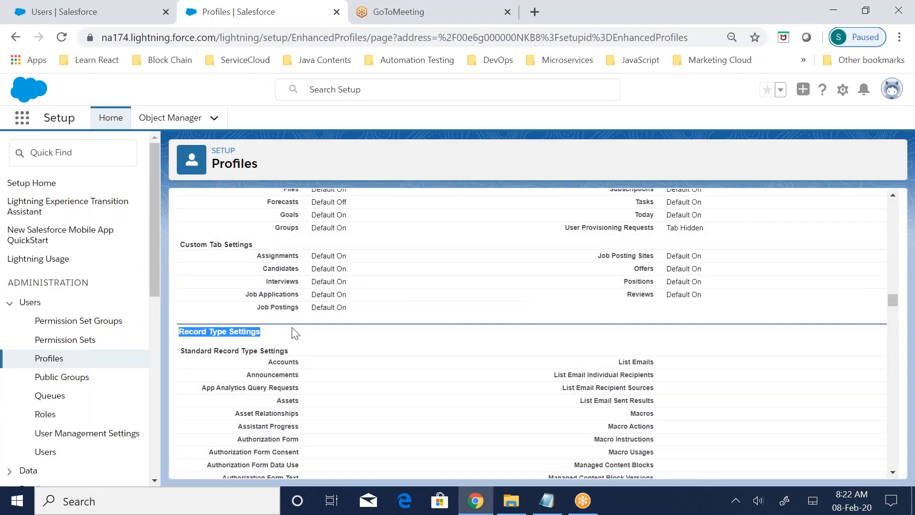
key("alt+Tab")
left_click_drag(7, 334, 189, 340)
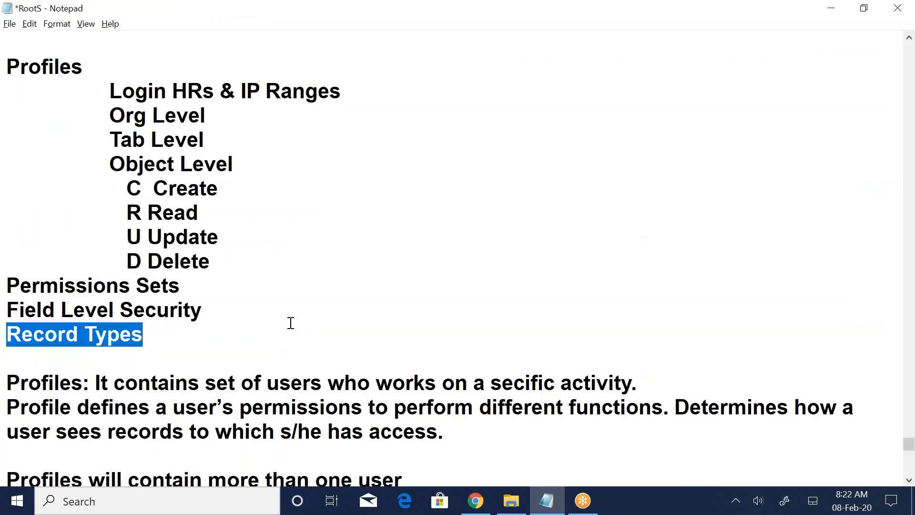
key("alt+Tab")
scroll(318, 310, "down", 10)
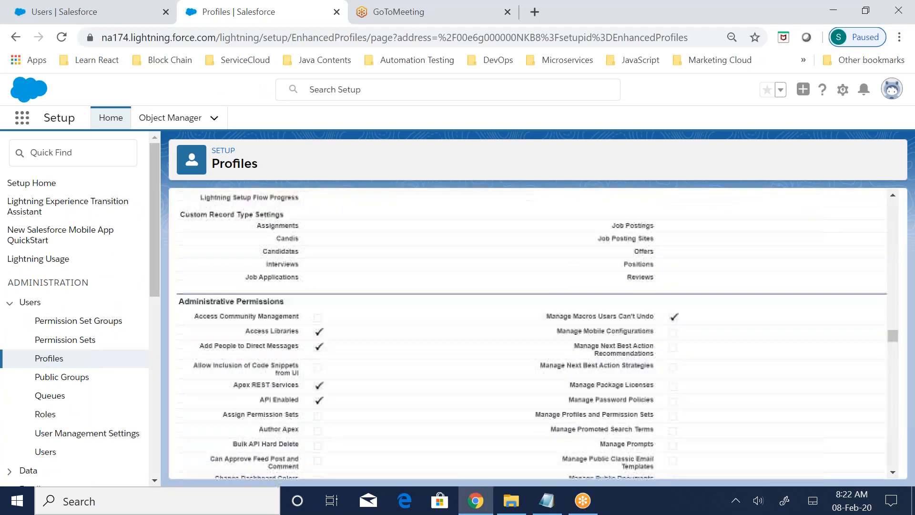
left_click_drag(179, 240, 290, 242)
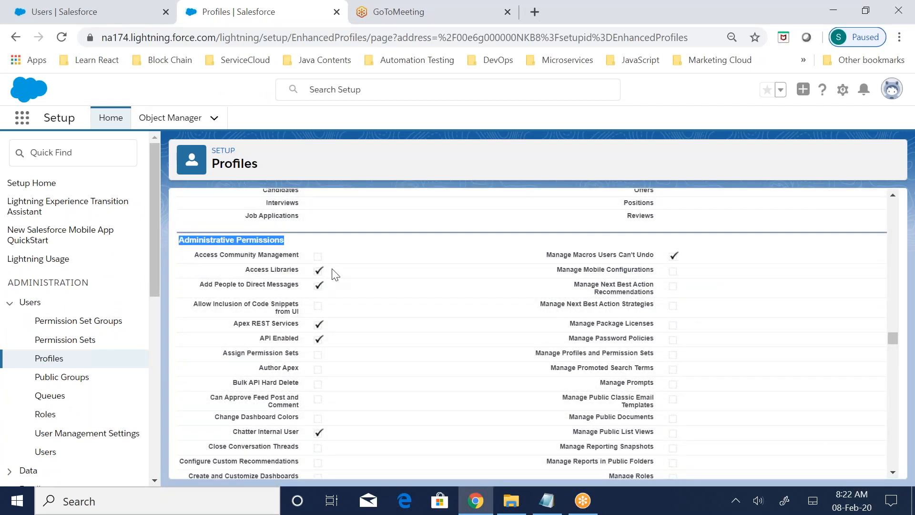
key("alt+Tab")
scroll(395, 325, "up", 8)
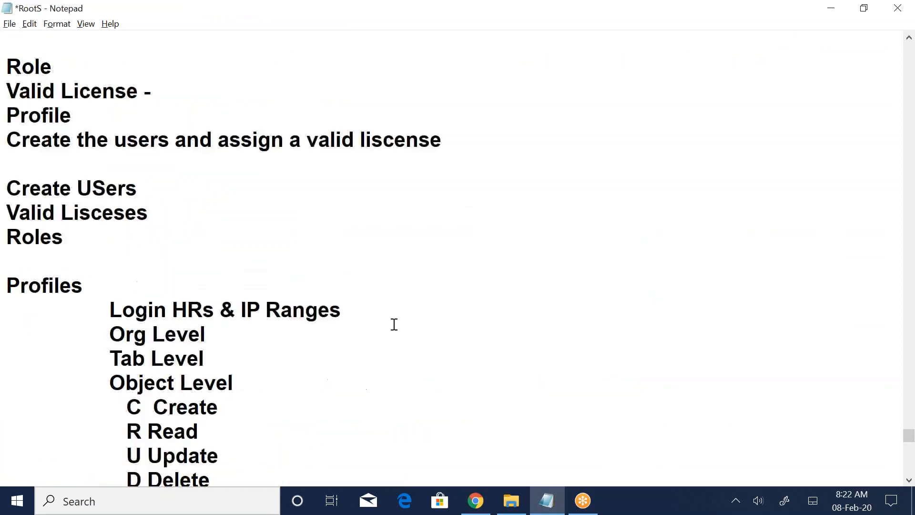
scroll(395, 324, "down", 4)
scroll(394, 324, "down", 4)
Add an 'Administartive Permissions' line below D Delete
left_click(259, 258)
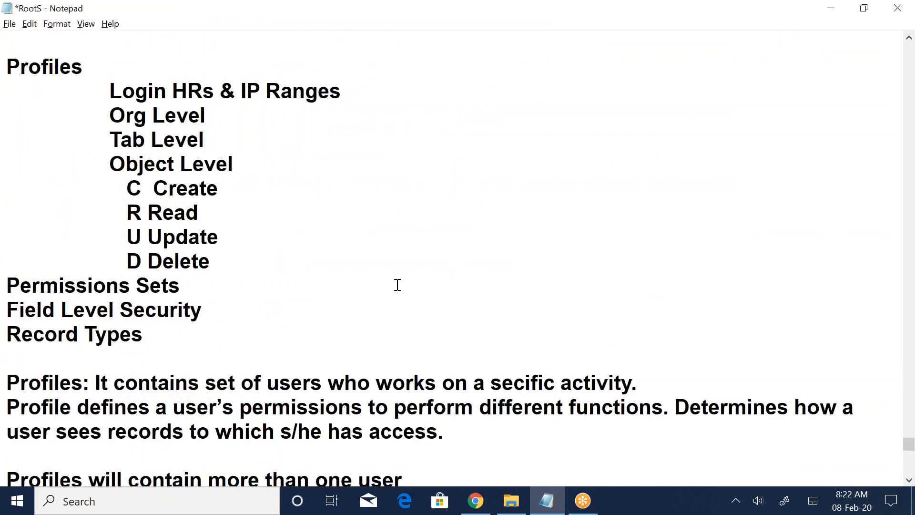
key("Return")
type("A")
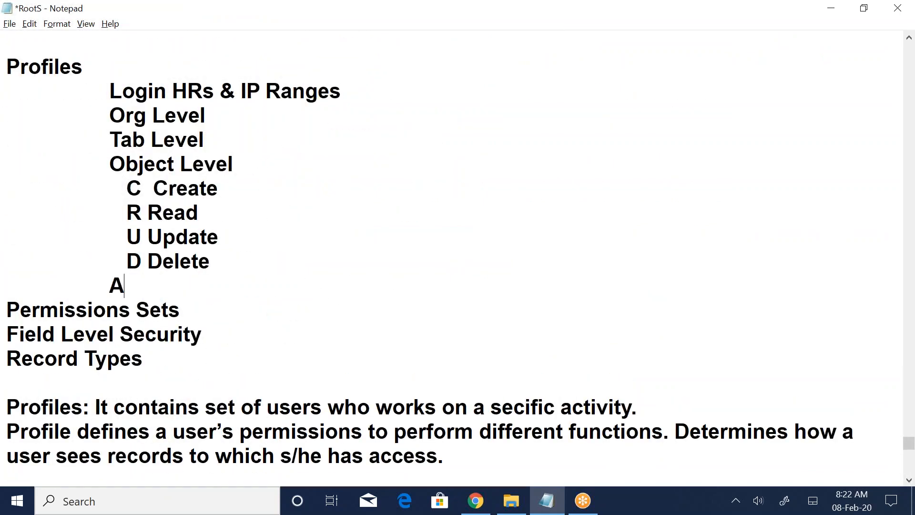
type("dministartive ")
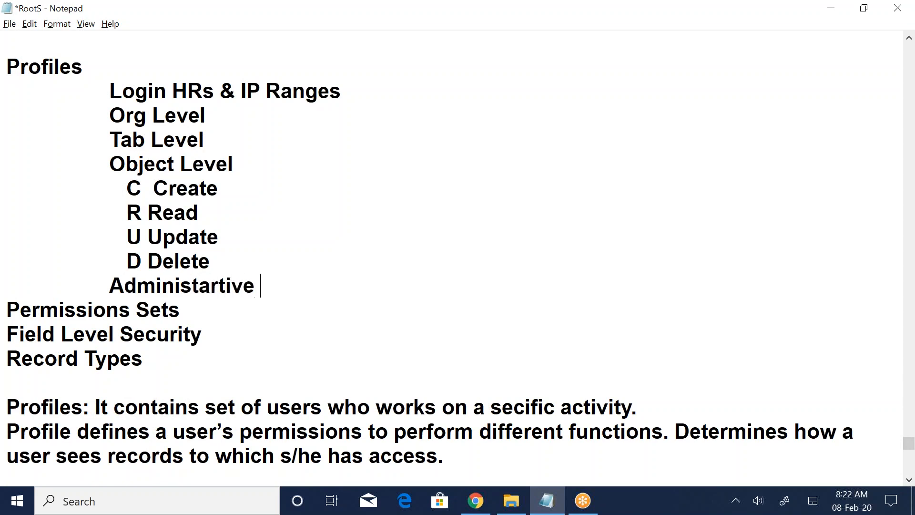
type("Permissions")
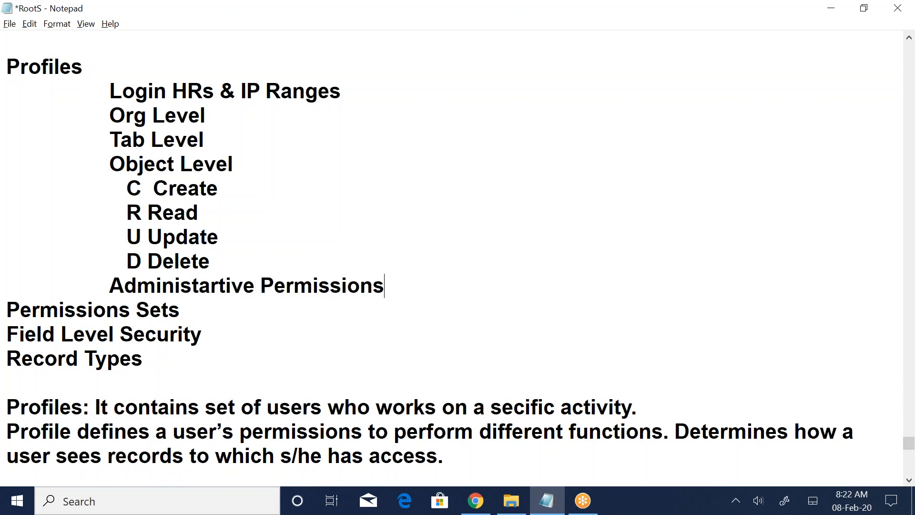
Add an indented 'General User Permissions' line
key("Return")
key("Tab")
type("Genral")
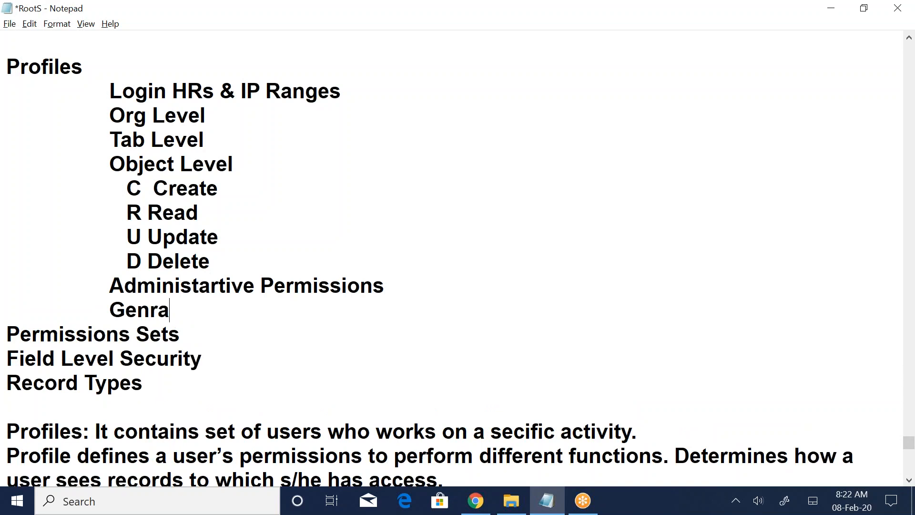
key("BackSpace")
key("BackSpace")
key("BackSpace")
key("BackSpace")
key("BackSpace")
key("BackSpace")
key("BackSpace")
type("General User P")
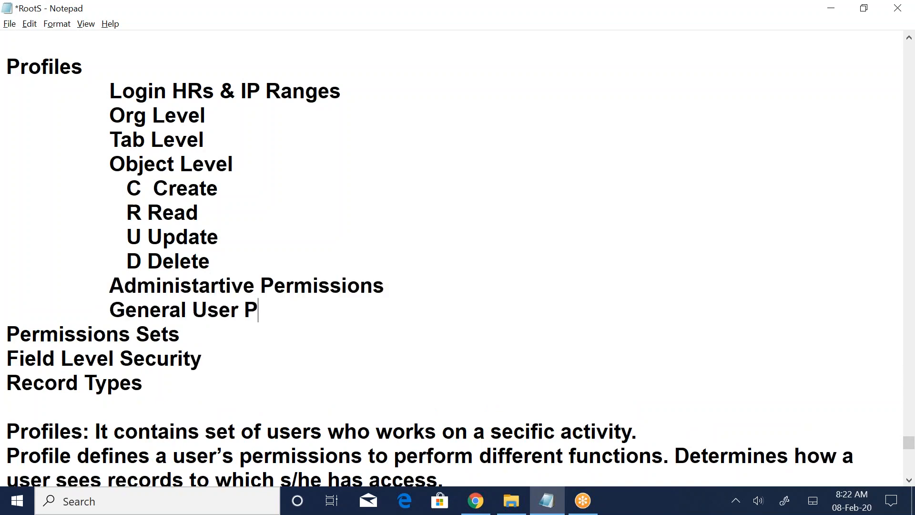
key("ctrl+z")
key("ctrl+z")
type("ermissions")
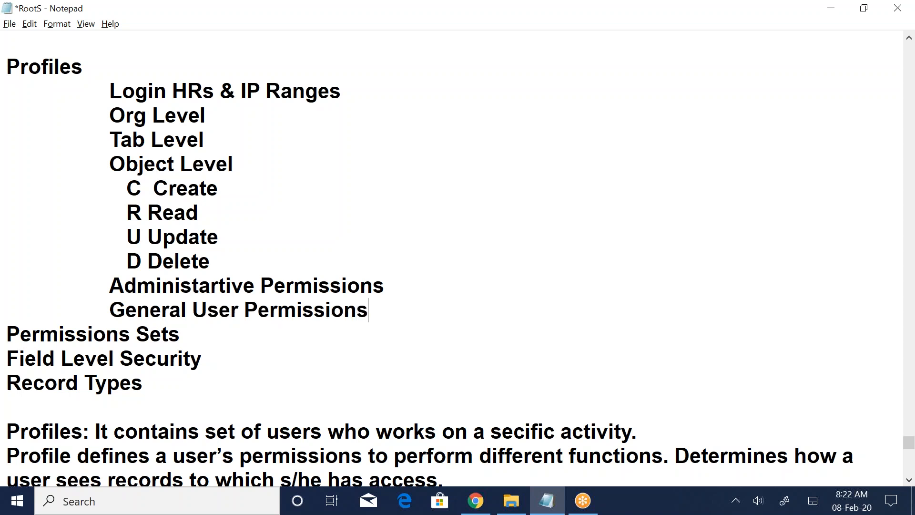
Add an indented 'Standard / Custom Object Permissions' line
key("Return")
key("Tab")
key("Tab")
type("Standa")
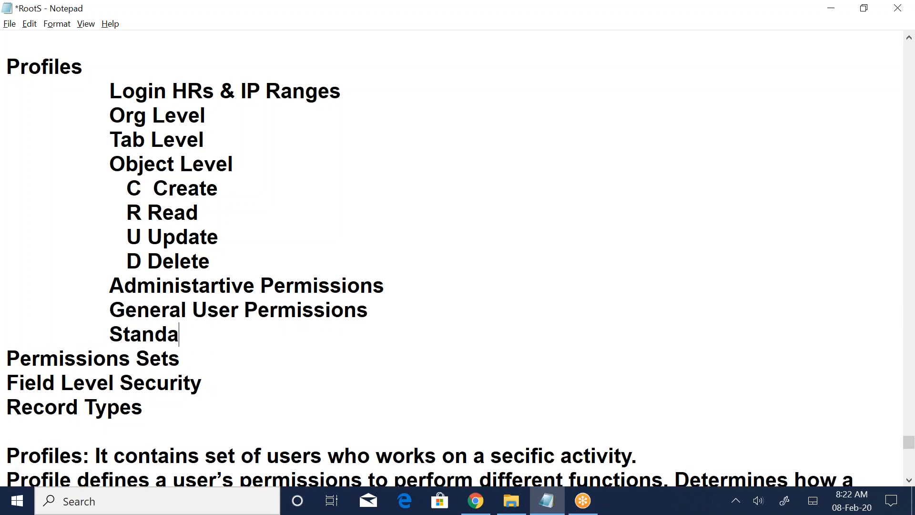
type("rd / Custom ")
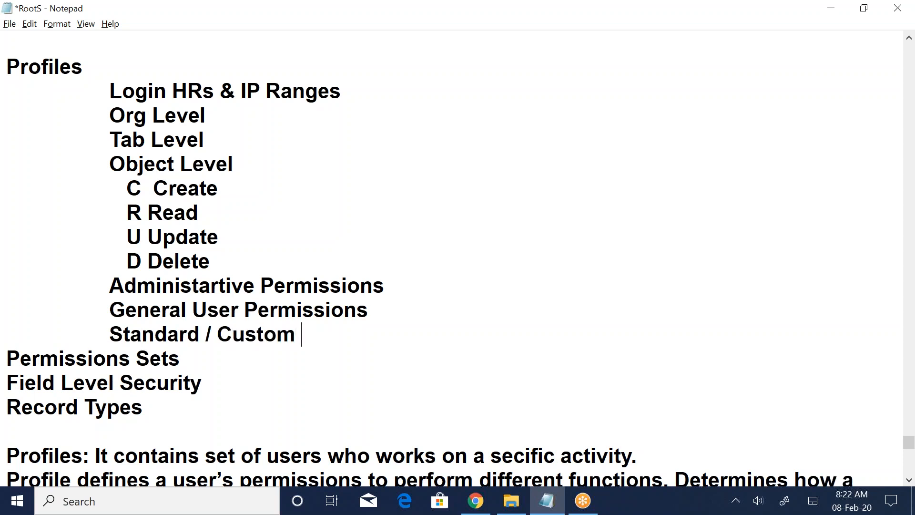
type("Object Perm")
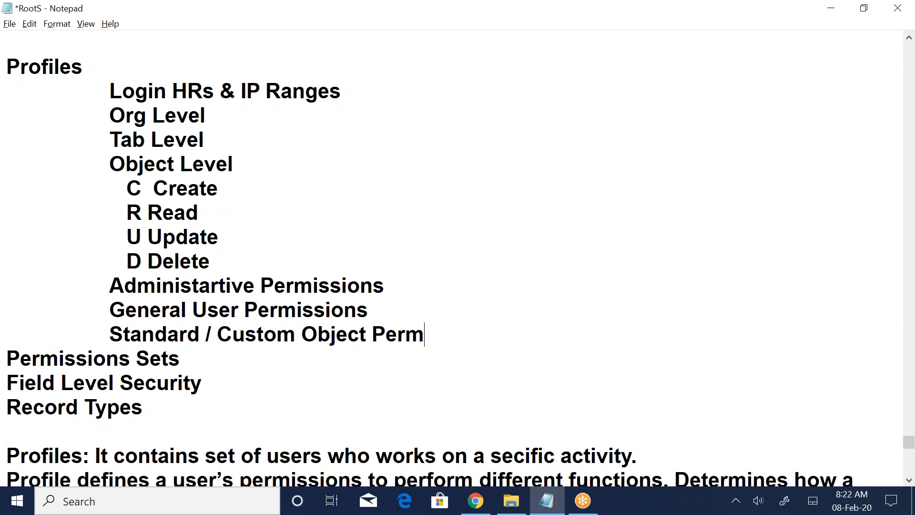
key("ctrl+z")
key("ctrl+z")
type("issions")
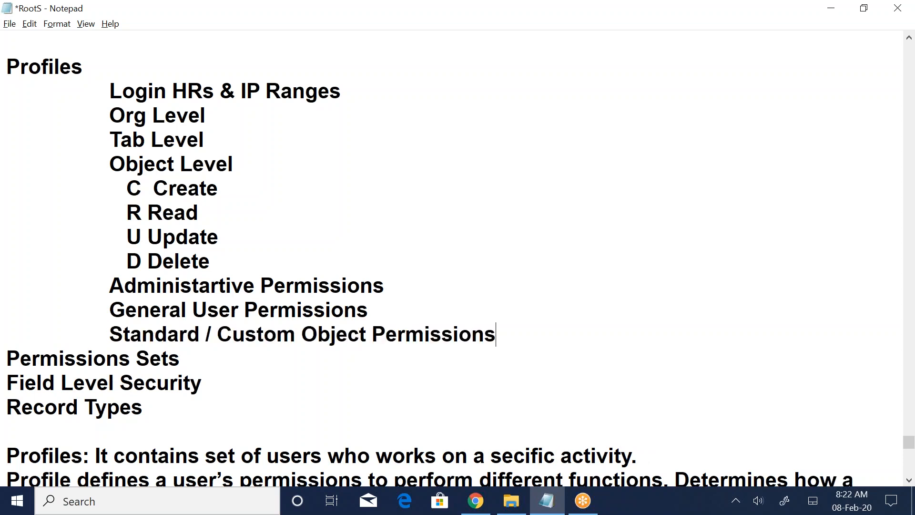
key("alt+Tab")
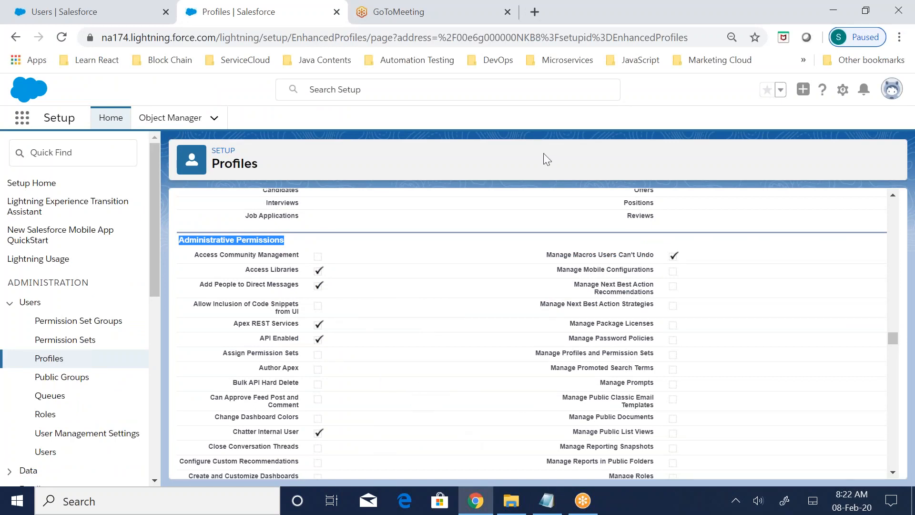
Highlight the profile's Standard Object Permissions, Custom Object Permissions and Login Hours sections
scroll(554, 365, "down", 2)
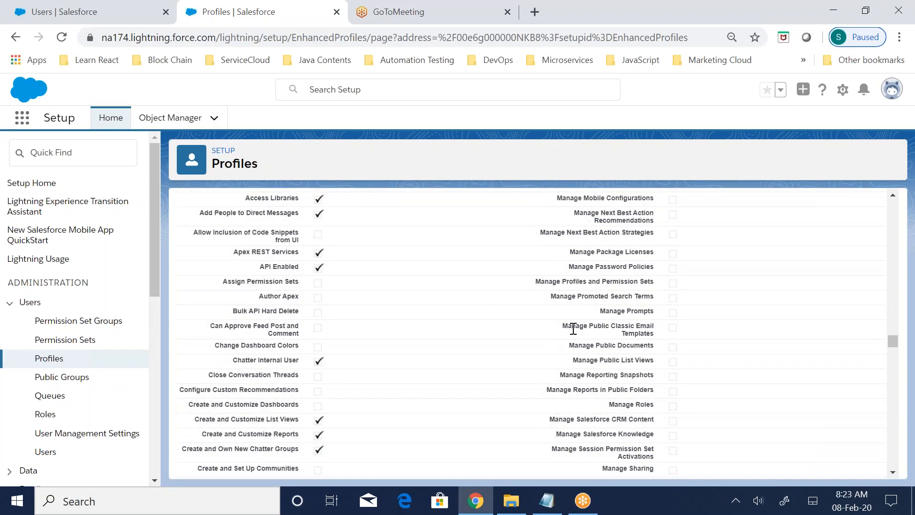
scroll(411, 376, "up", 4)
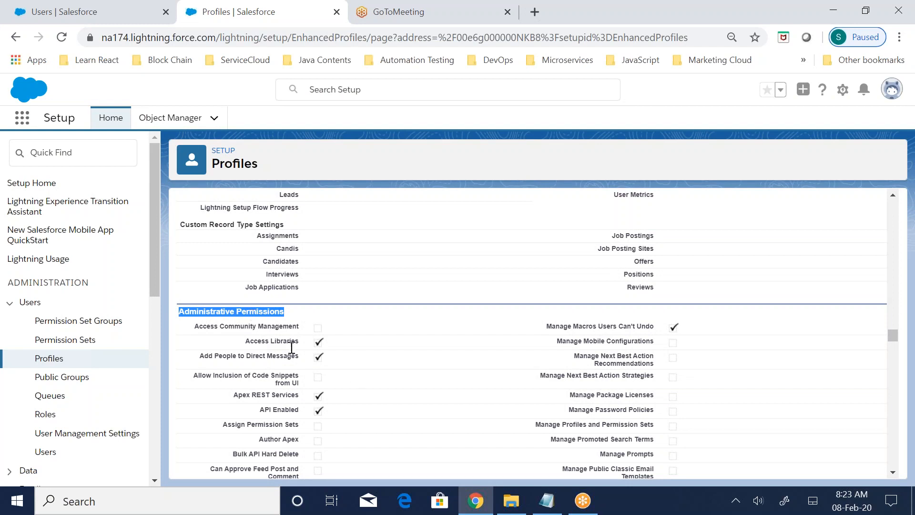
scroll(317, 365, "down", 20)
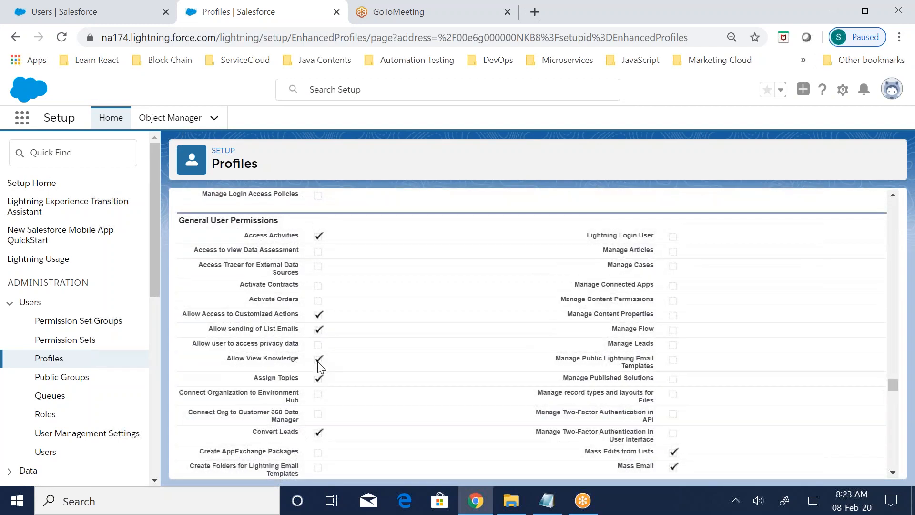
left_click_drag(183, 220, 291, 224)
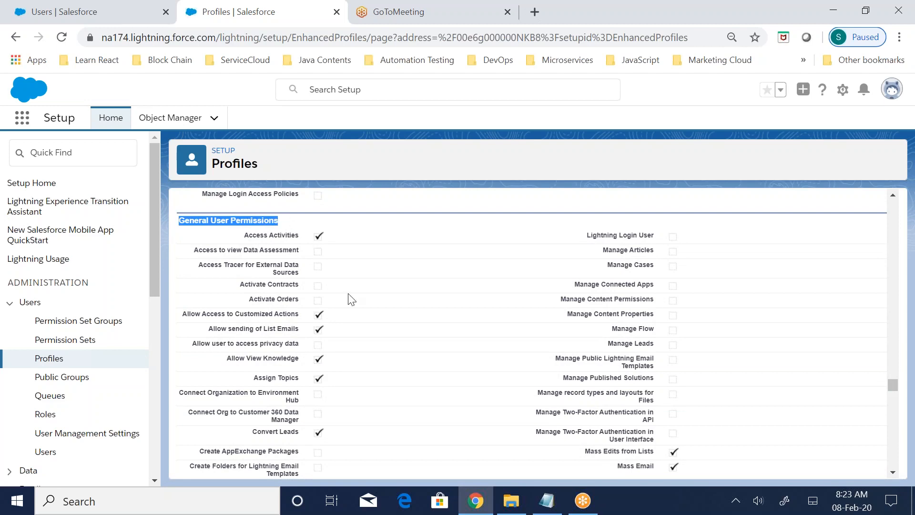
scroll(350, 299, "down", 15)
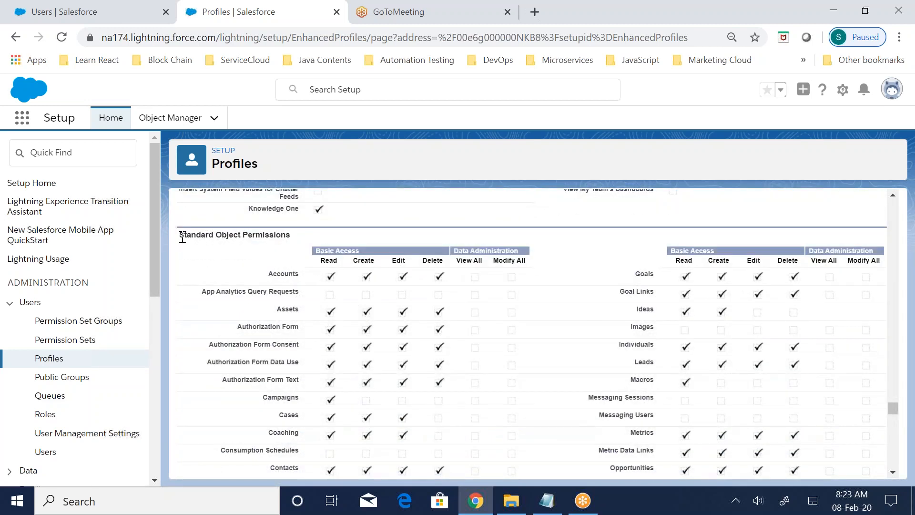
left_click_drag(182, 237, 310, 243)
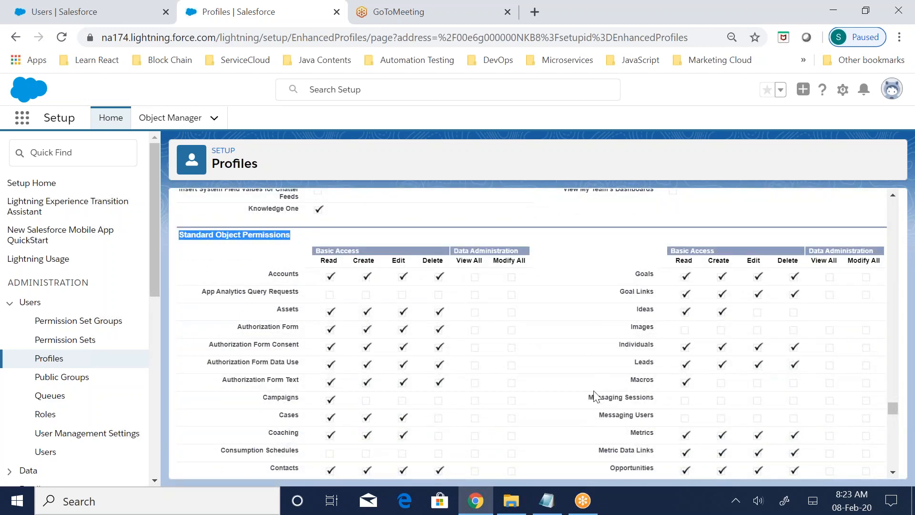
scroll(594, 393, "down", 7)
left_click_drag(191, 372, 281, 370)
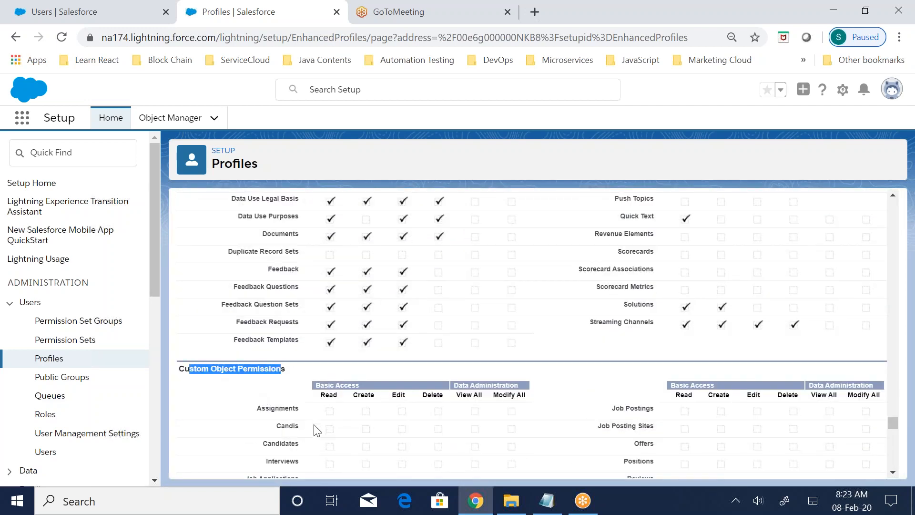
scroll(345, 343, "down", 6)
scroll(346, 343, "down", 5)
left_click_drag(182, 299, 257, 303)
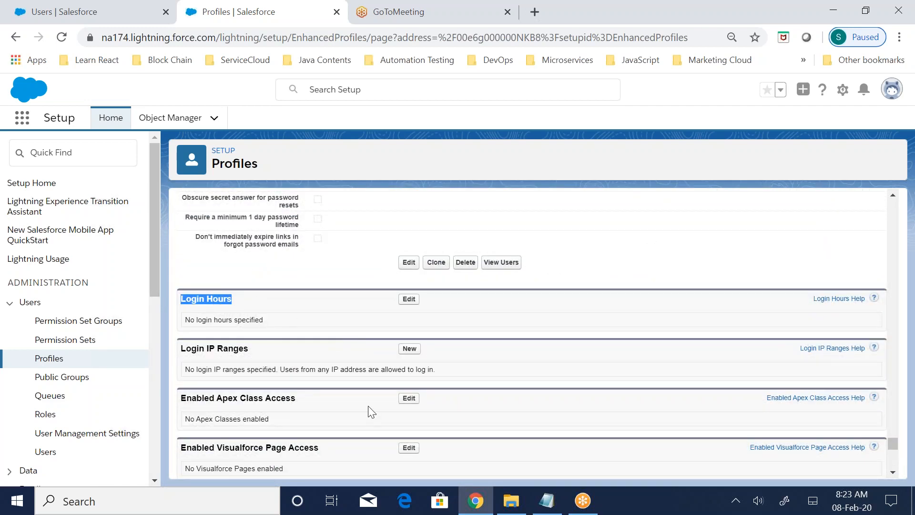
Look through the Recruiter Profile notes in Notepad, then return to the profile page
left_click(547, 501)
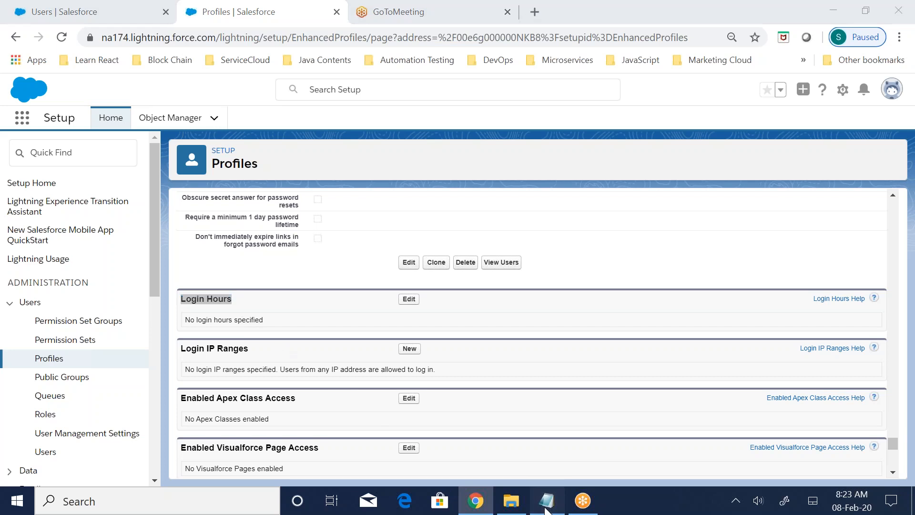
scroll(440, 423, "up", 12)
scroll(440, 423, "up", 11)
scroll(439, 423, "up", 1)
scroll(439, 423, "down", 10)
scroll(440, 422, "down", 6)
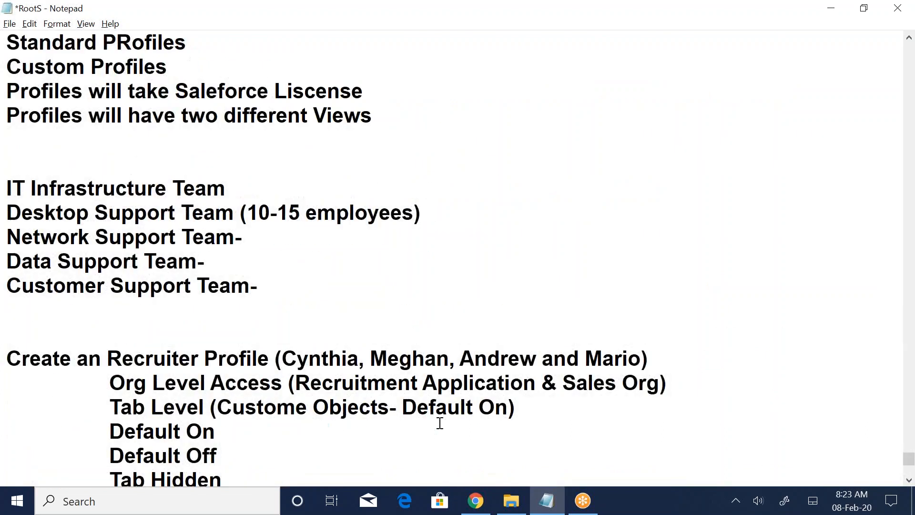
scroll(439, 423, "down", 4)
left_click(476, 501)
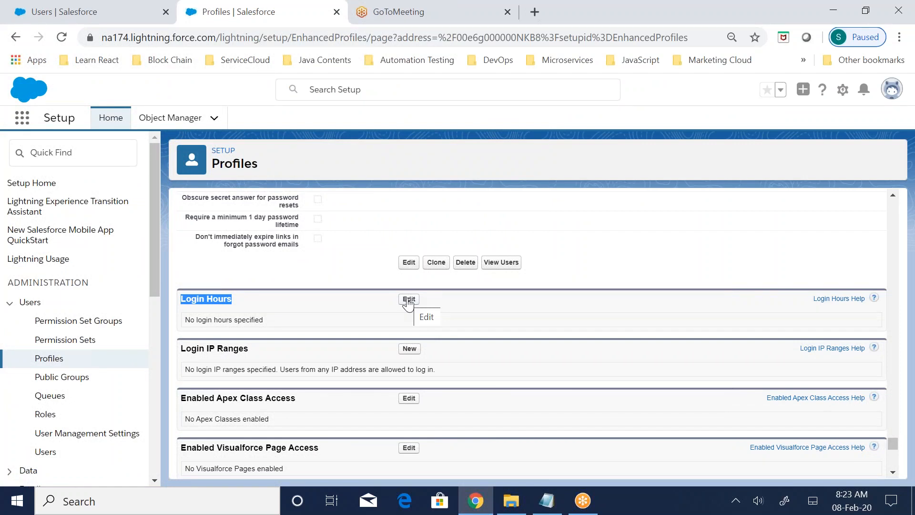
left_click(201, 296)
left_click(408, 300)
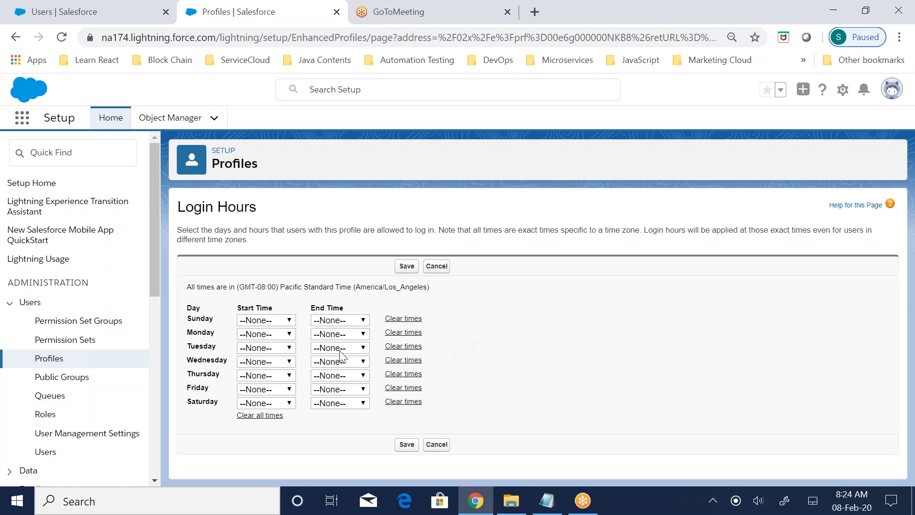
left_click(266, 334)
left_click(266, 333)
left_click(269, 334)
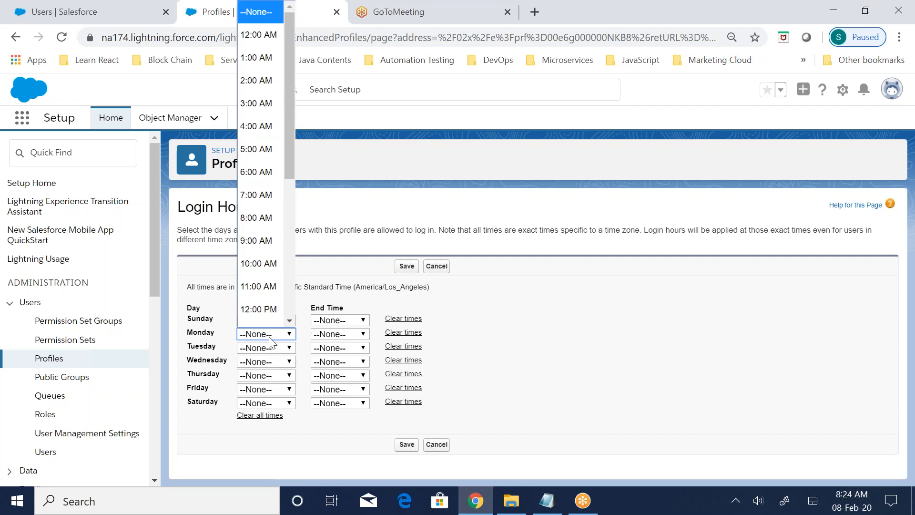
left_click(256, 241)
left_click(334, 335)
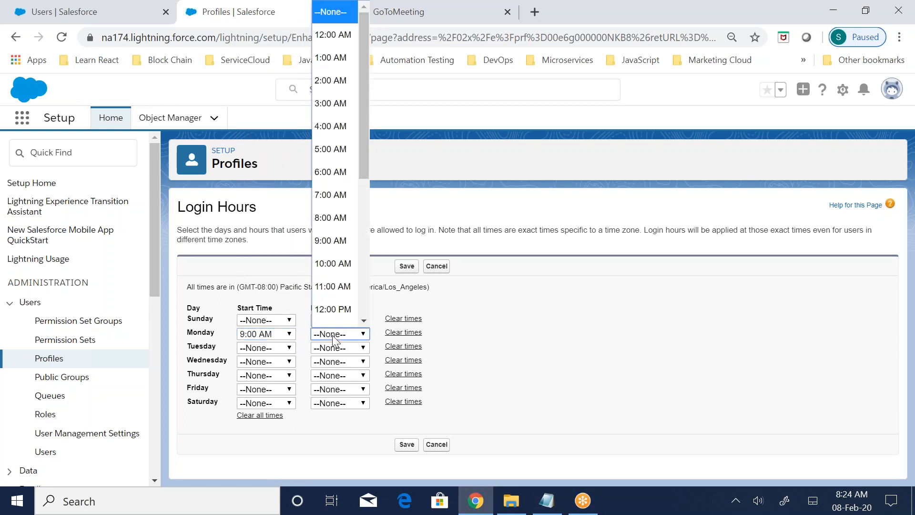
scroll(329, 215, "down", 1)
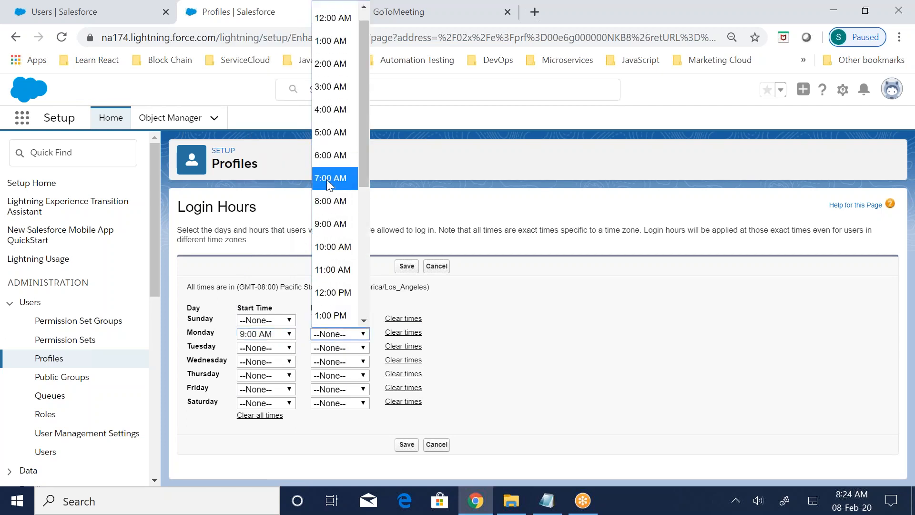
scroll(328, 181, "down", 5)
left_click(327, 179)
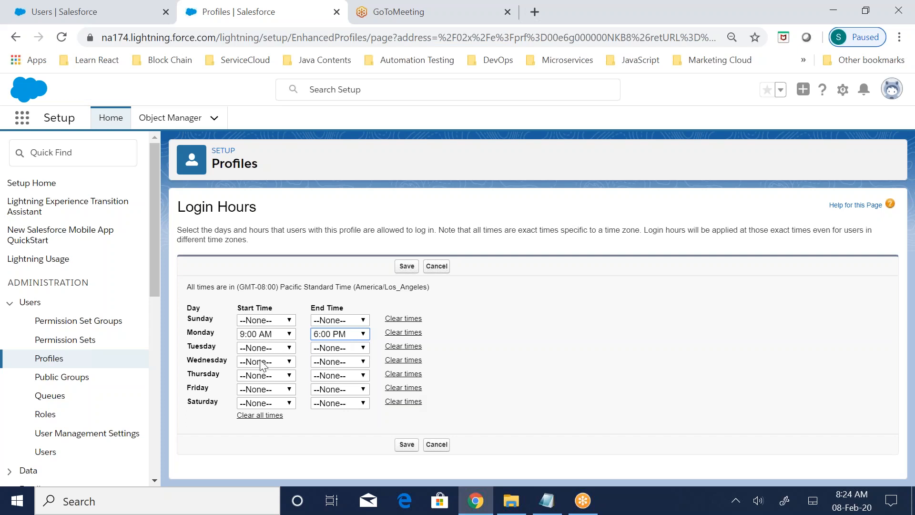
left_click_drag(474, 423, 176, 317)
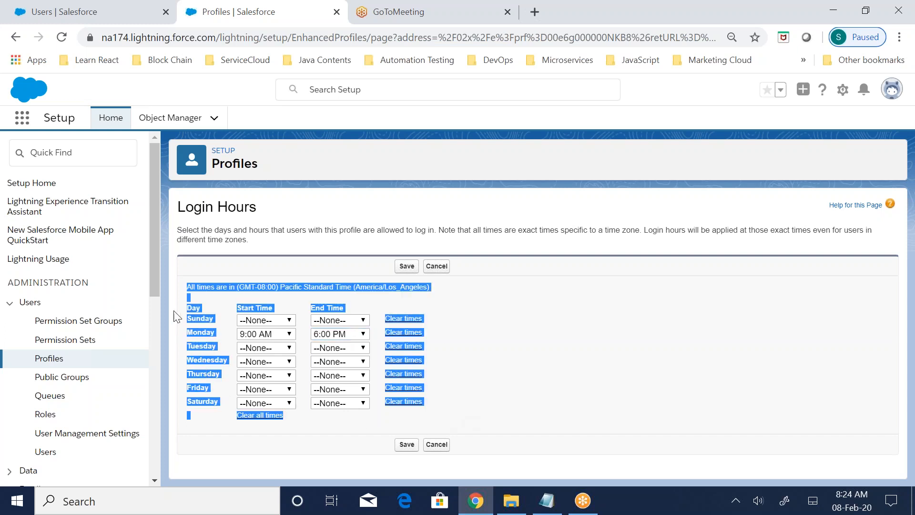
left_click(472, 334)
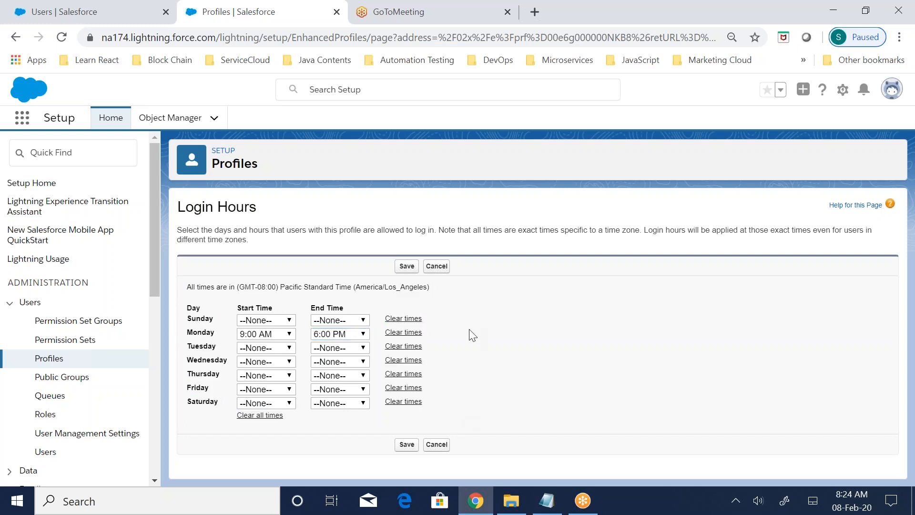
left_click_drag(216, 165, 246, 165)
left_click(15, 39)
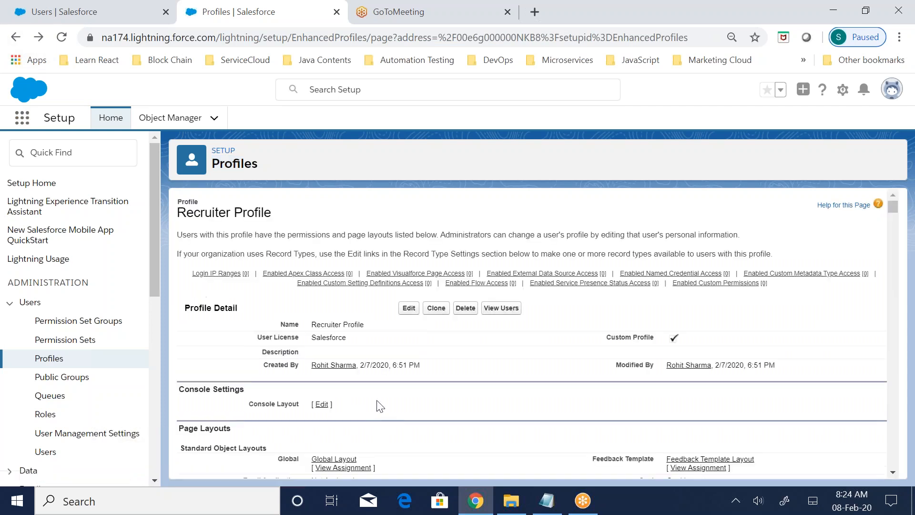
scroll(377, 400, "down", 5)
scroll(380, 406, "down", 15)
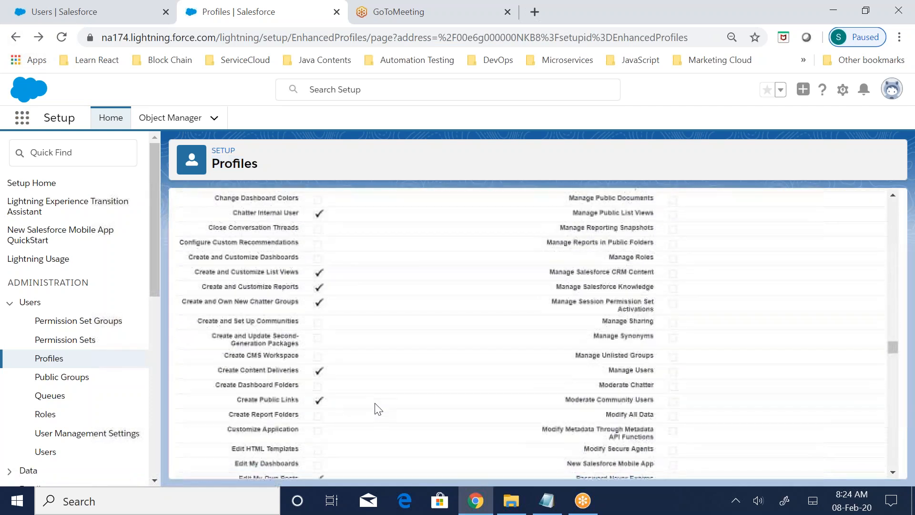
Open a new Login IP Ranges entry for the Recruiter Profile, leaving Start and End IP Address empty
scroll(376, 409, "down", 20)
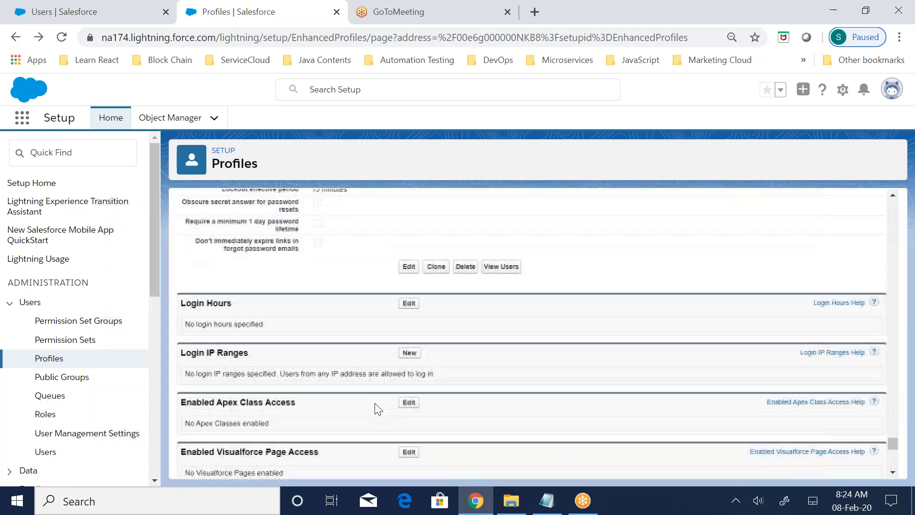
left_click_drag(184, 278, 388, 278)
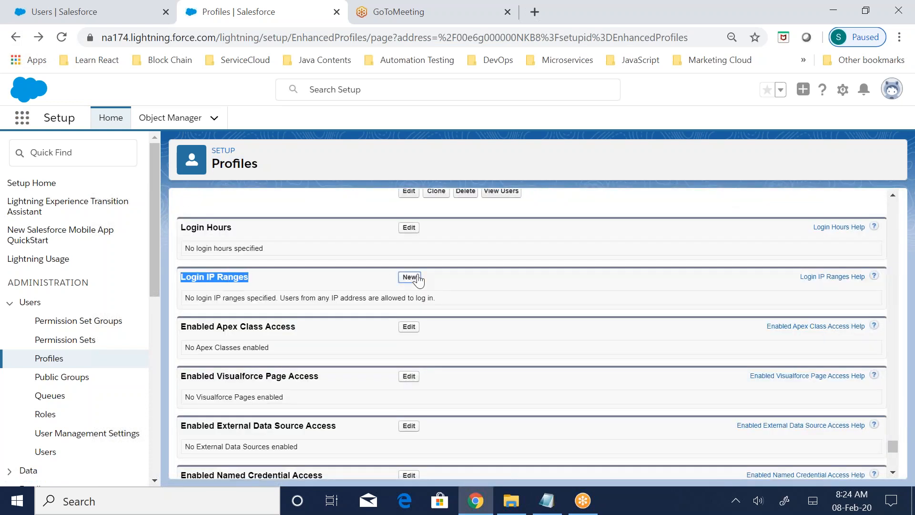
left_click(411, 276)
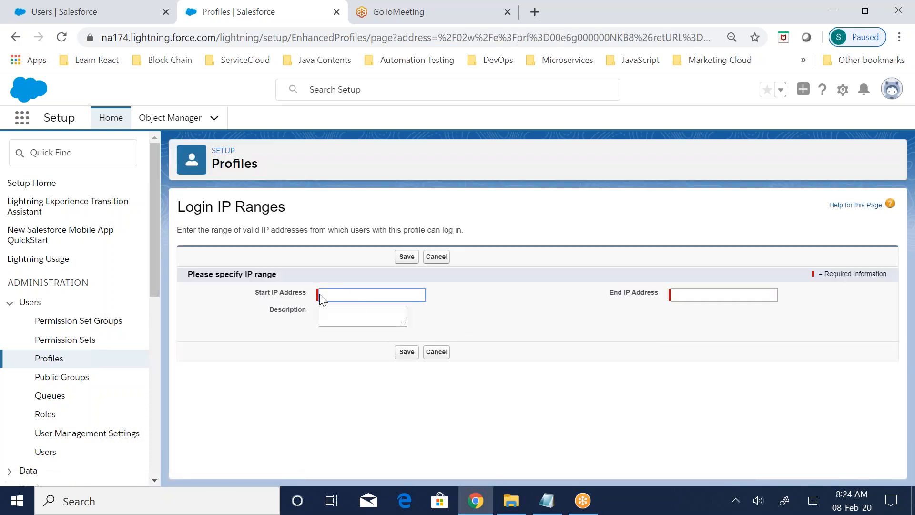
left_click(700, 285)
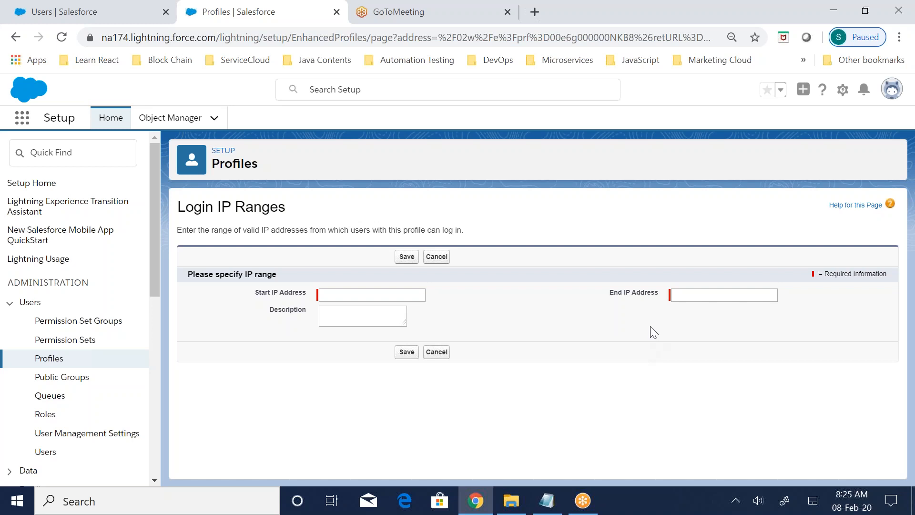
left_click_drag(279, 294, 707, 294)
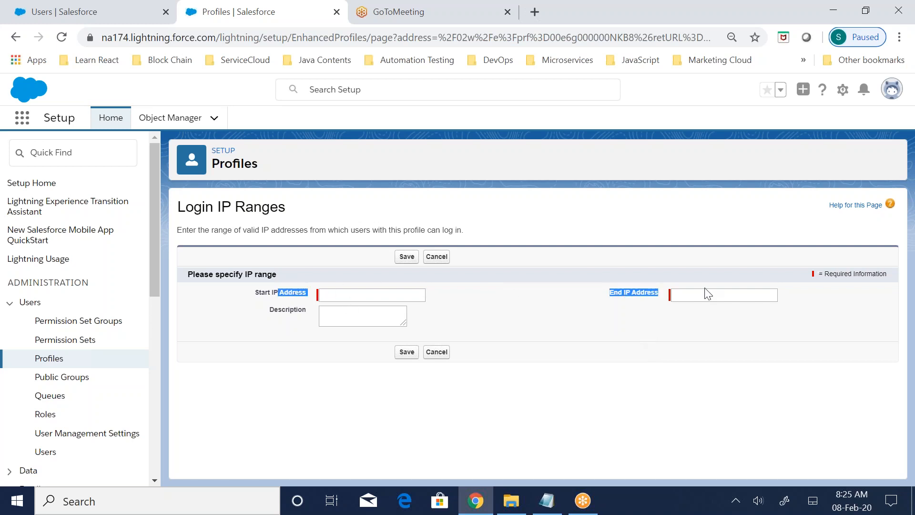
left_click(711, 293)
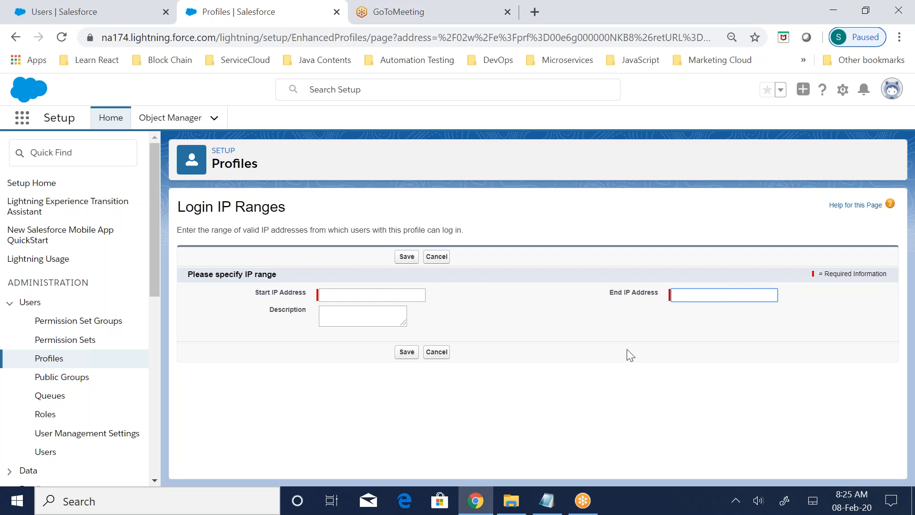
right_click(247, 18)
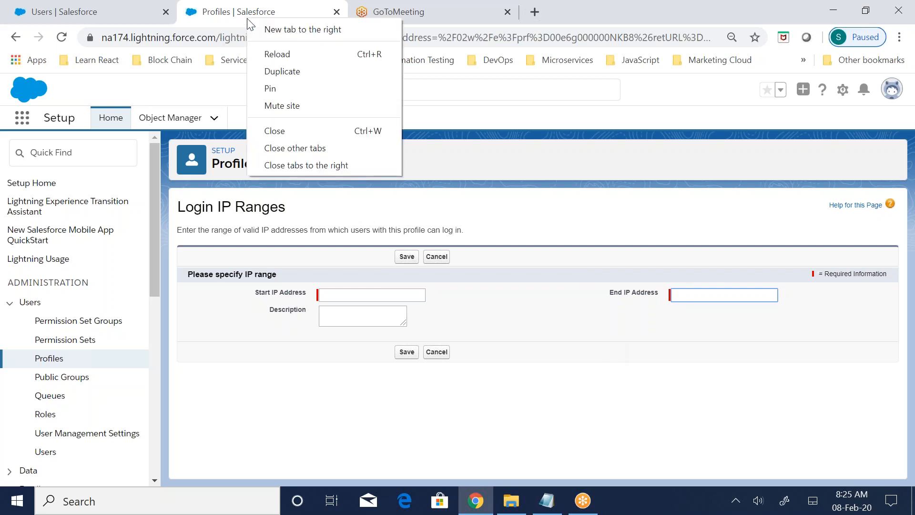
Duplicate the Profiles tab and open the user's personal Login History page from Settings
left_click(273, 68)
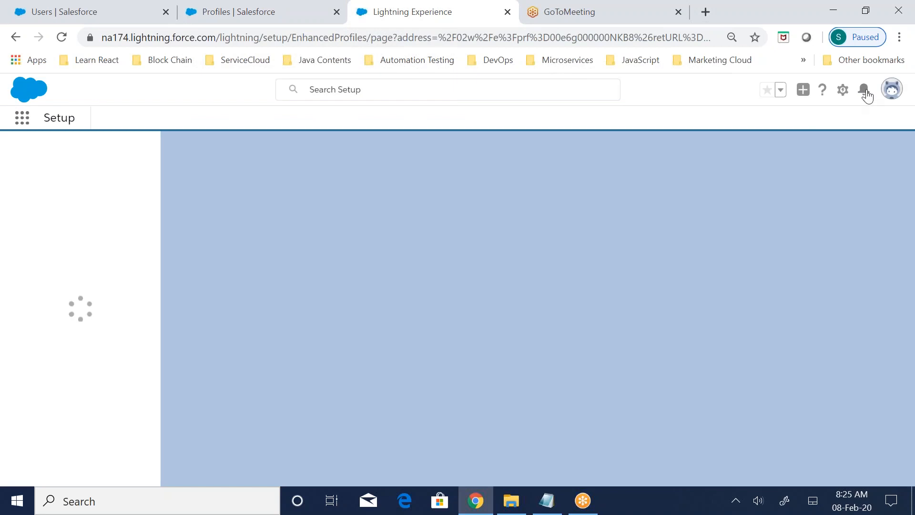
left_click(892, 91)
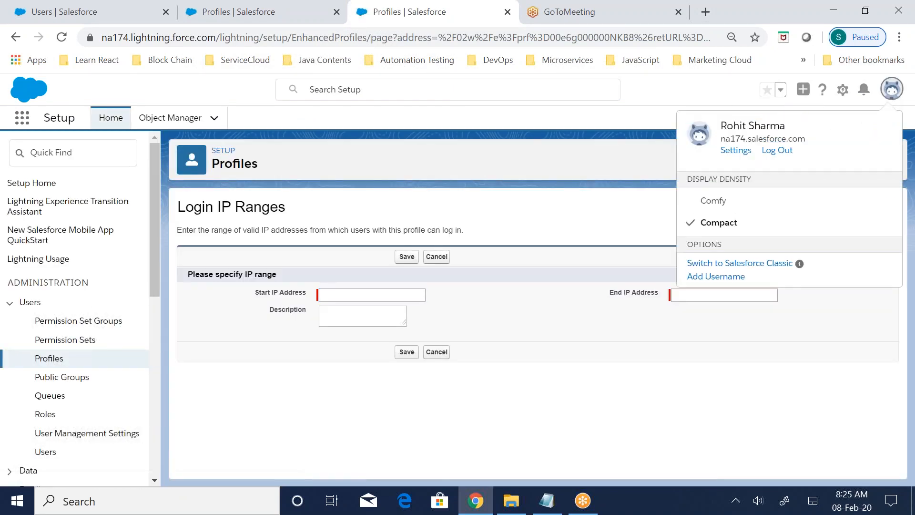
left_click(736, 150)
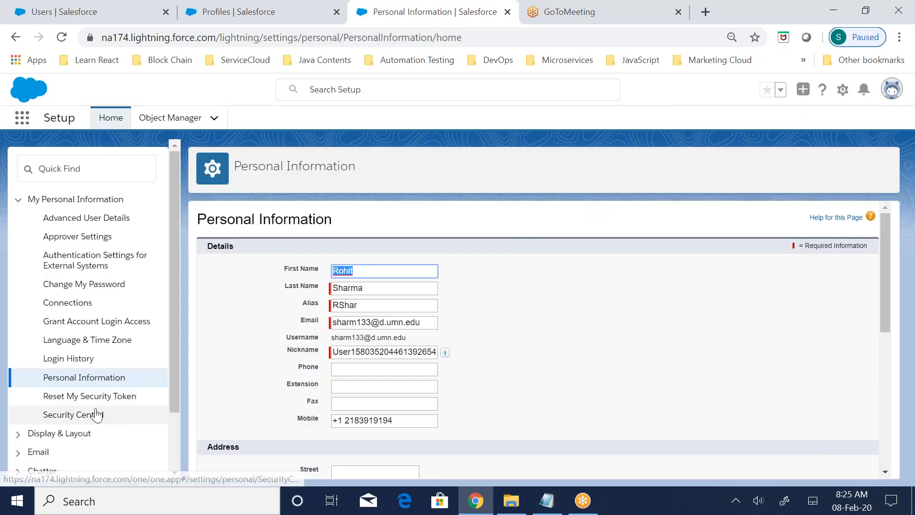
left_click(72, 364)
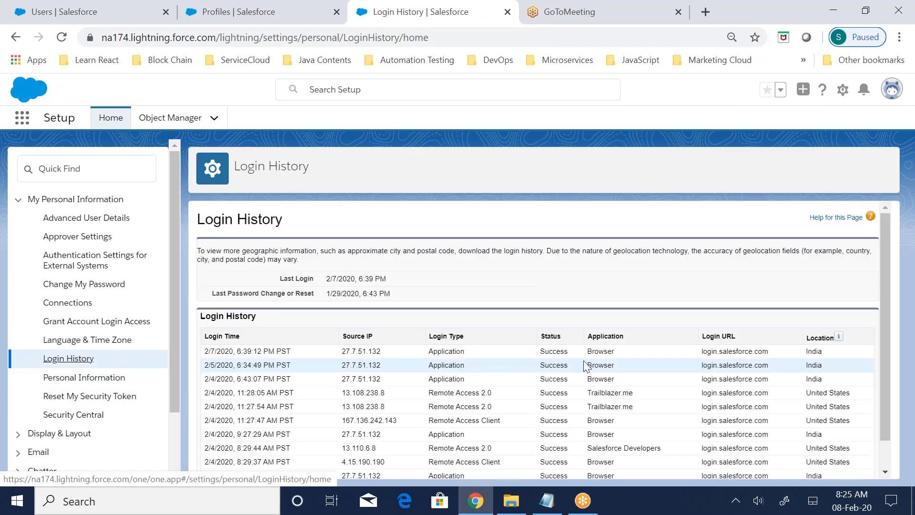
Review the 11:28:05 AM Remote Access 2.0 login and the 6:43:07 India login with IP 13.108.238.8
scroll(598, 395, "down", 1)
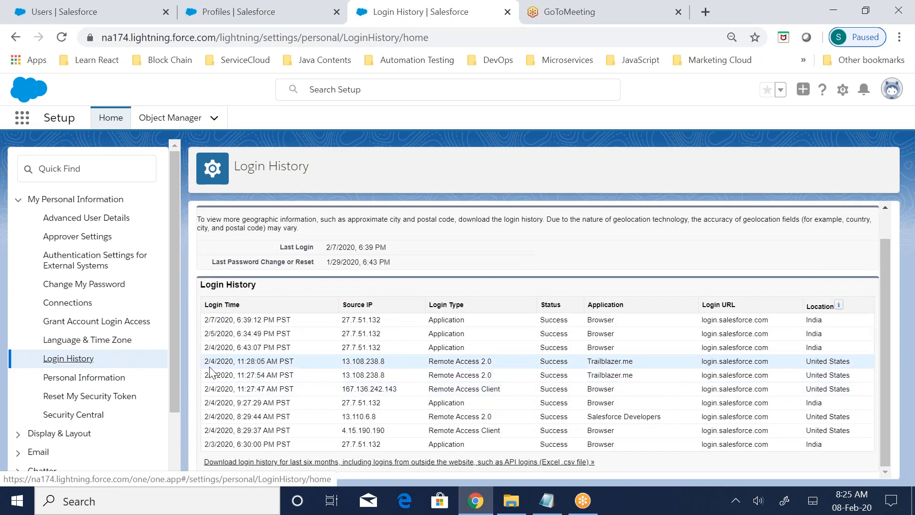
left_click_drag(206, 361, 279, 363)
left_click(302, 372)
left_click_drag(342, 362, 554, 372)
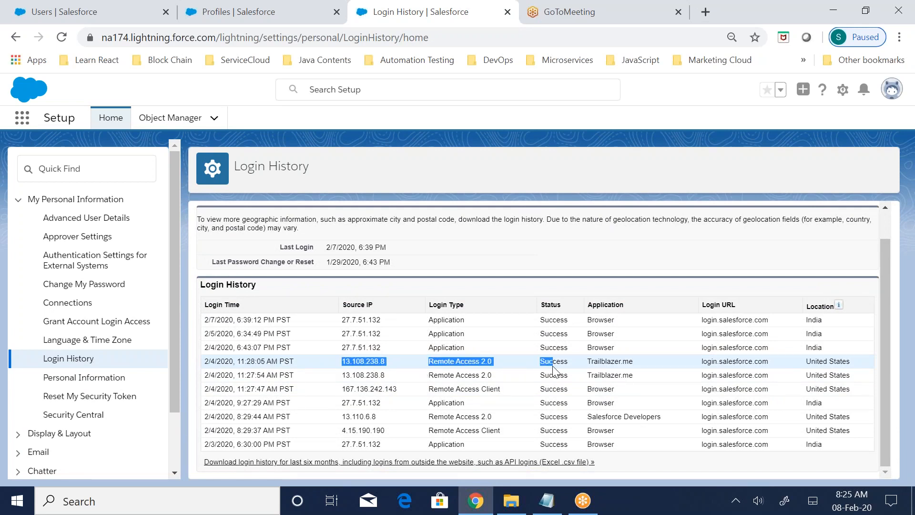
left_click(508, 373)
left_click_drag(428, 366, 786, 371)
left_click_drag(848, 375, 779, 367)
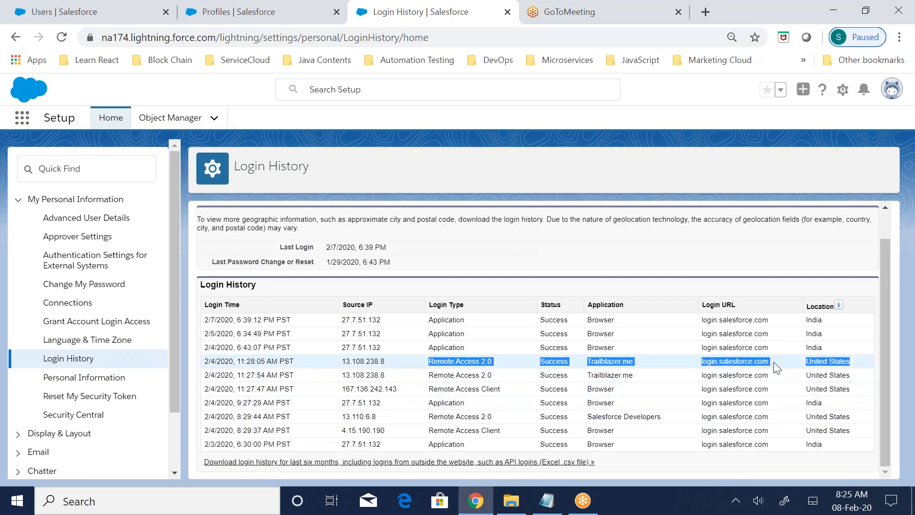
left_click(646, 359)
left_click_drag(666, 366, 634, 371)
left_click_drag(838, 352, 427, 352)
mouse_move(340, 366)
left_mouse_down()
mouse_move(387, 365)
mouse_move(333, 351)
left_mouse_up()
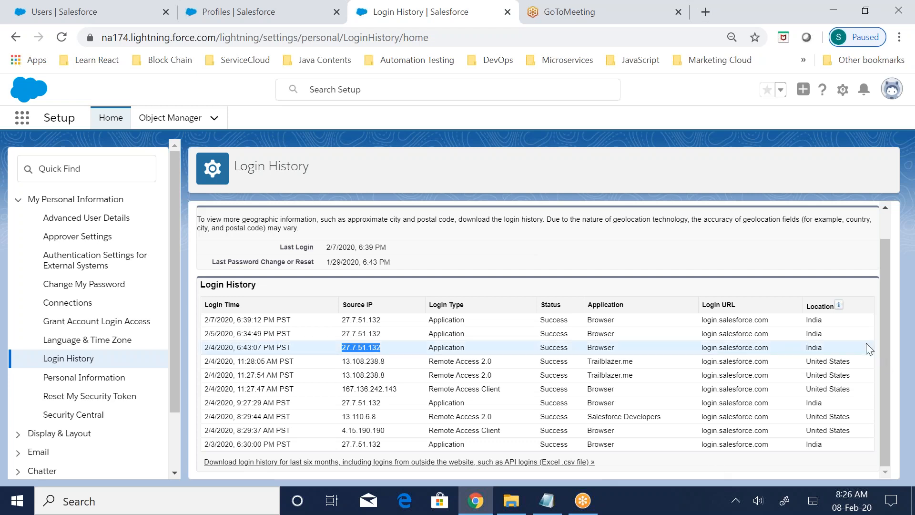
left_click(893, 91)
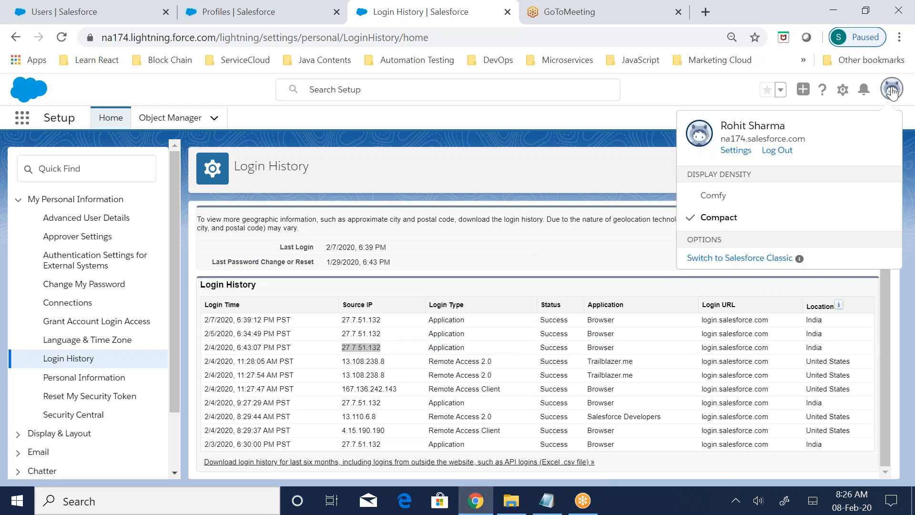
left_click(496, 167)
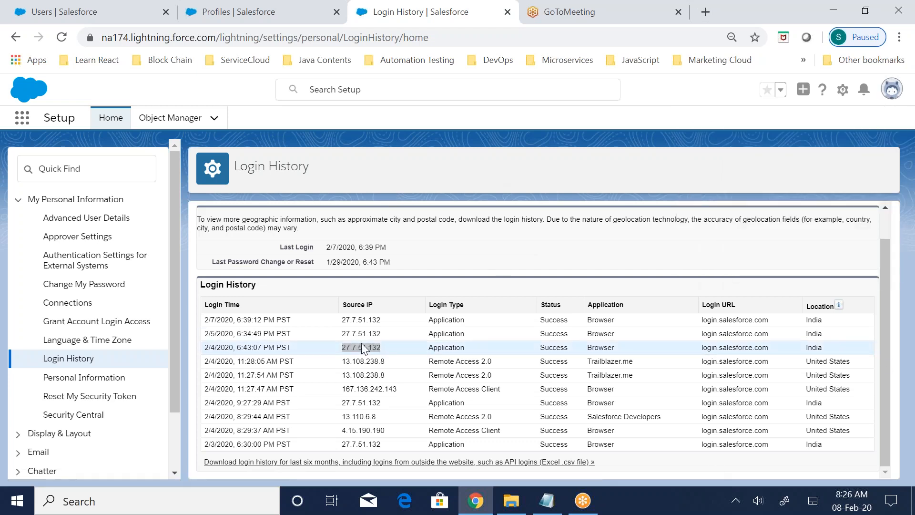
left_click_drag(341, 320, 384, 333)
double_click(814, 320)
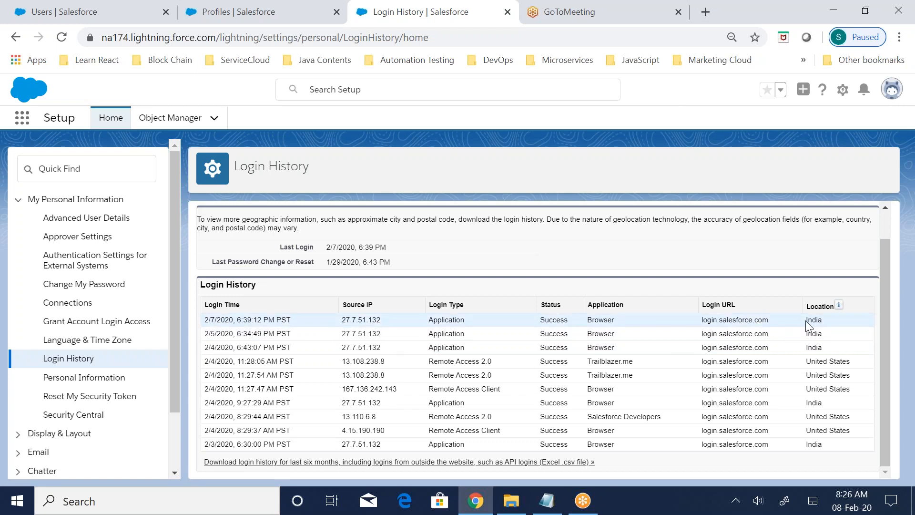
double_click(814, 334)
left_click(831, 349)
double_click(814, 348)
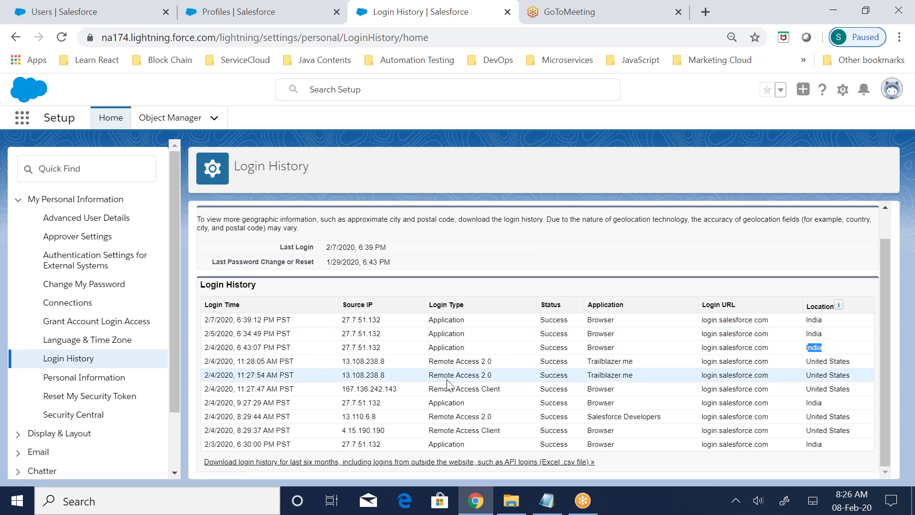
left_click_drag(204, 368, 606, 411)
left_click_drag(855, 406, 208, 414)
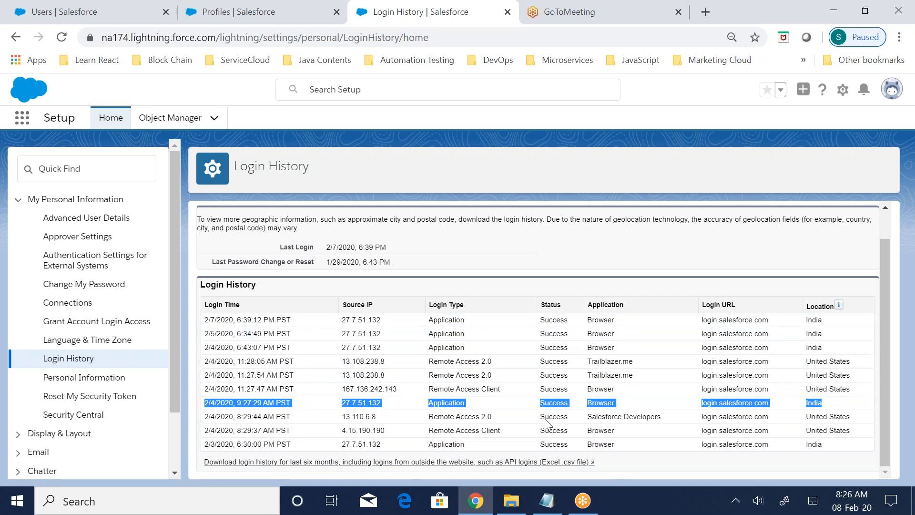
mouse_move(514, 496)
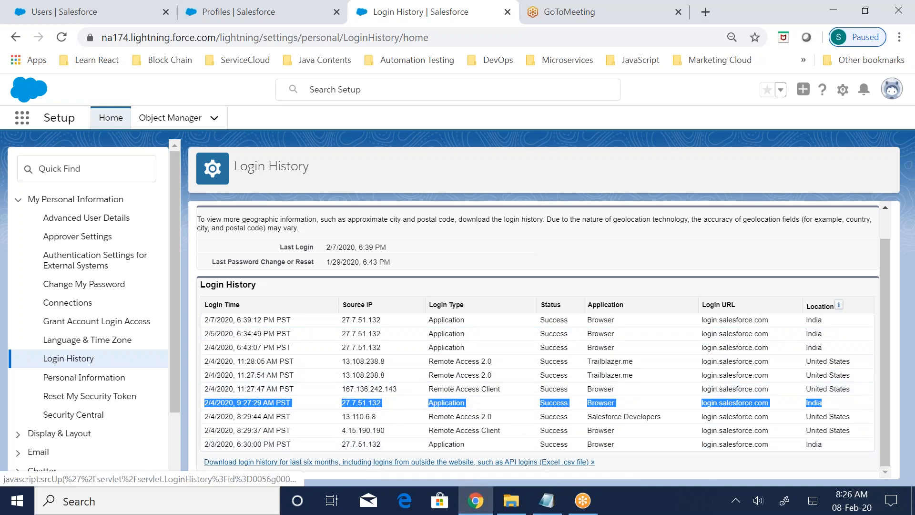
Back on the Profiles tab, cancel the new login IP range without saving it
left_click(242, 14)
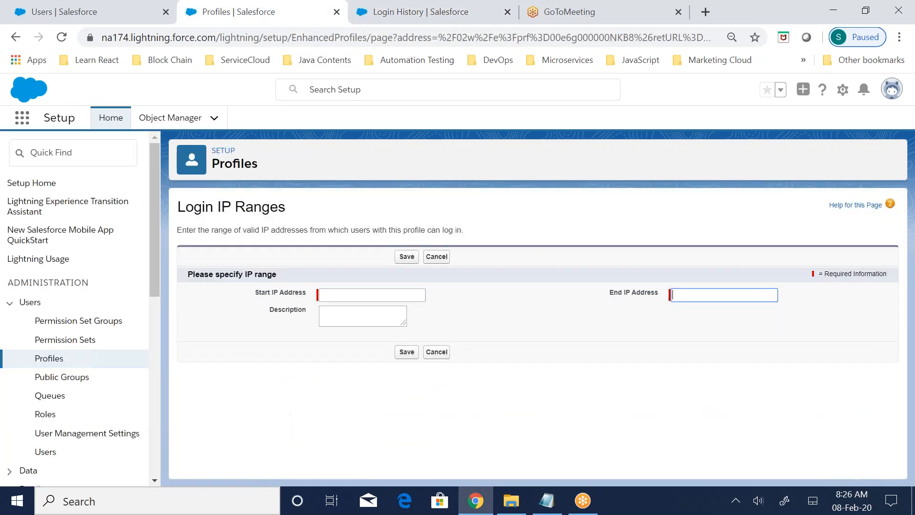
left_click_drag(299, 296, 700, 291)
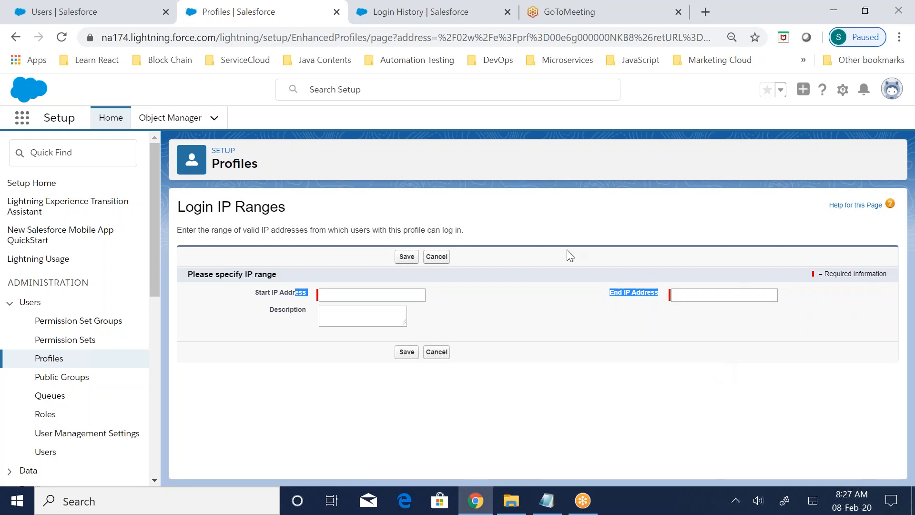
left_click(312, 296)
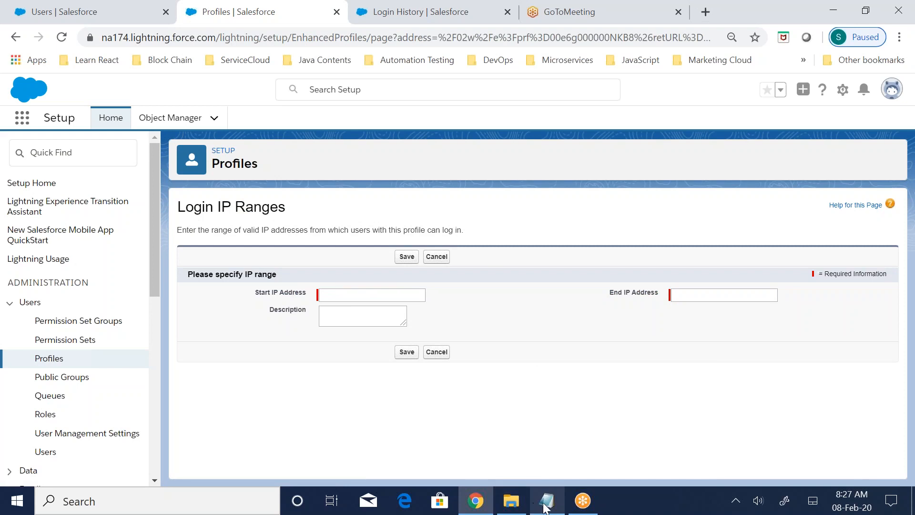
left_click(432, 355)
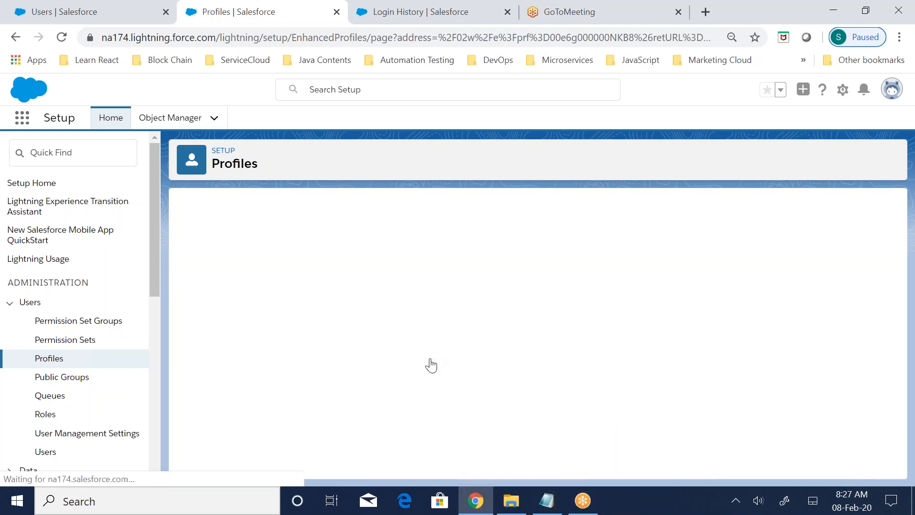
Review the Recruiter Profile's empty Login Hours and Login IP Ranges sections, then return to the profile top
scroll(315, 405, "down", 15)
scroll(315, 404, "down", 15)
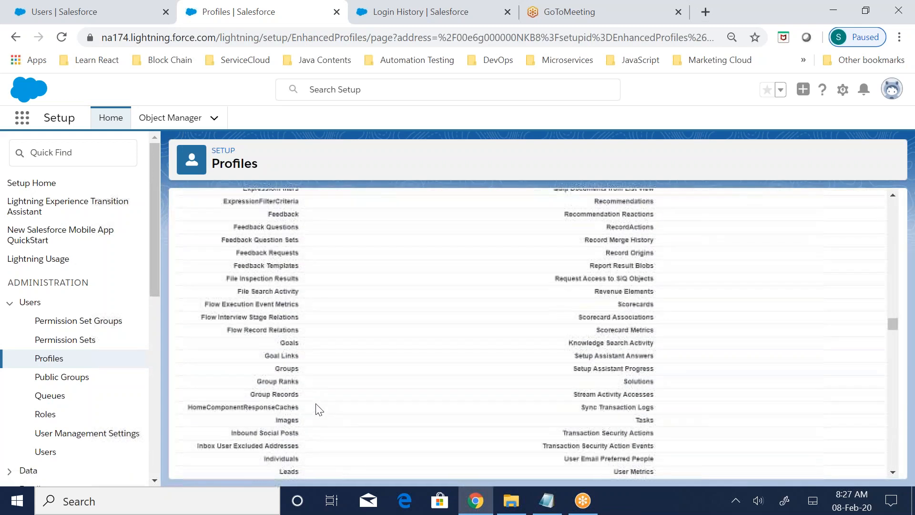
scroll(316, 403, "down", 10)
scroll(317, 409, "up", 6)
left_click_drag(181, 289, 289, 292)
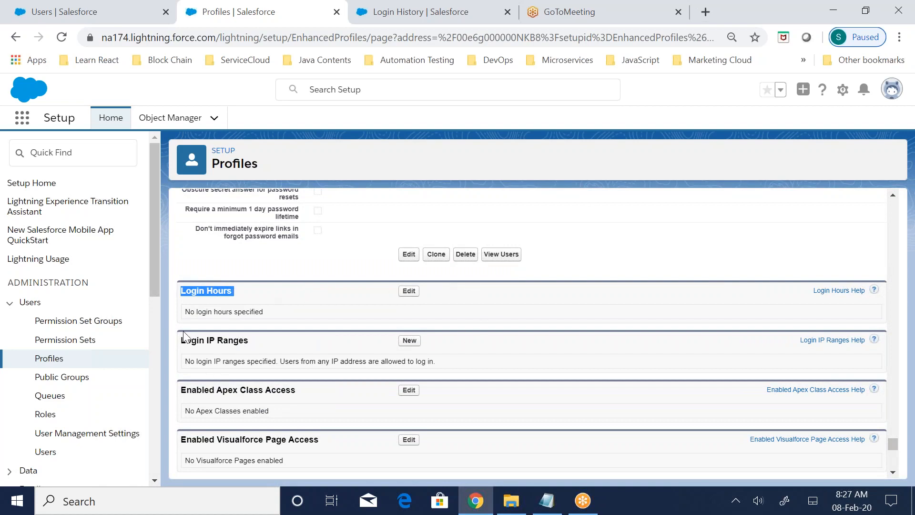
left_click_drag(182, 340, 342, 339)
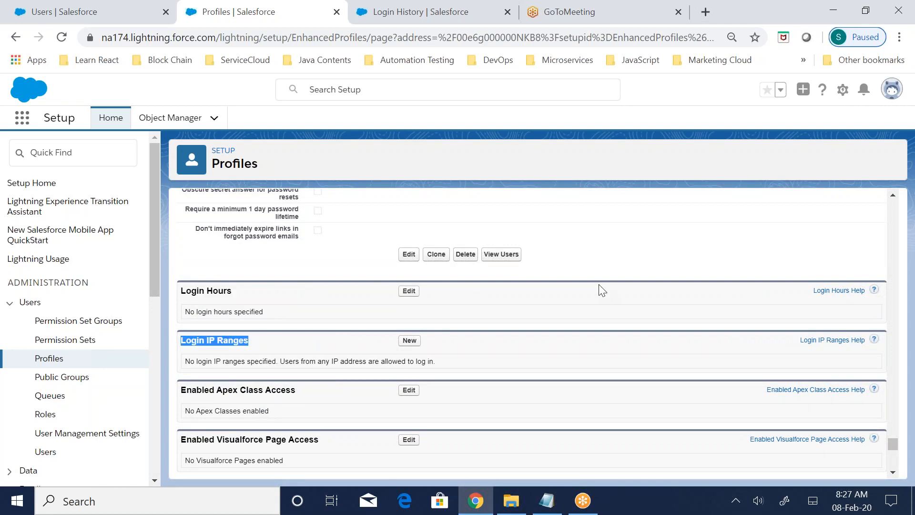
left_click(554, 502)
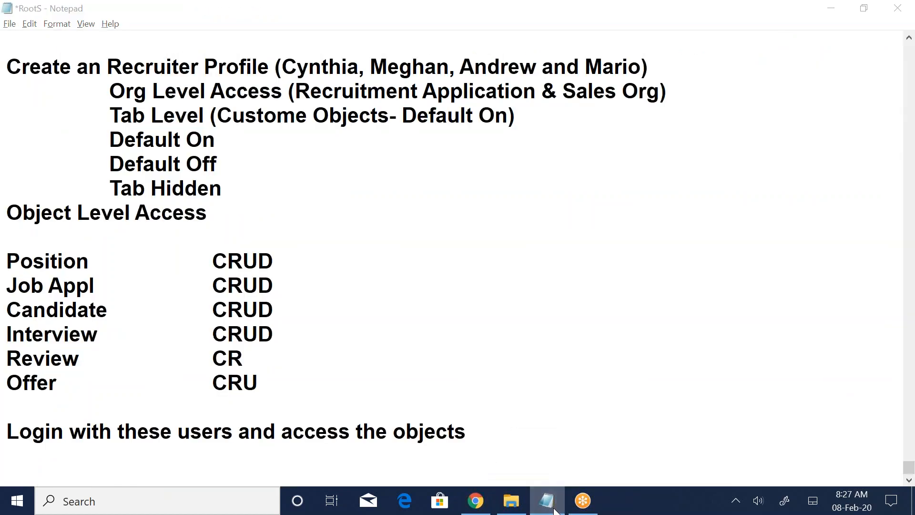
key("alt+Tab")
left_click_drag(894, 446, 908, 205)
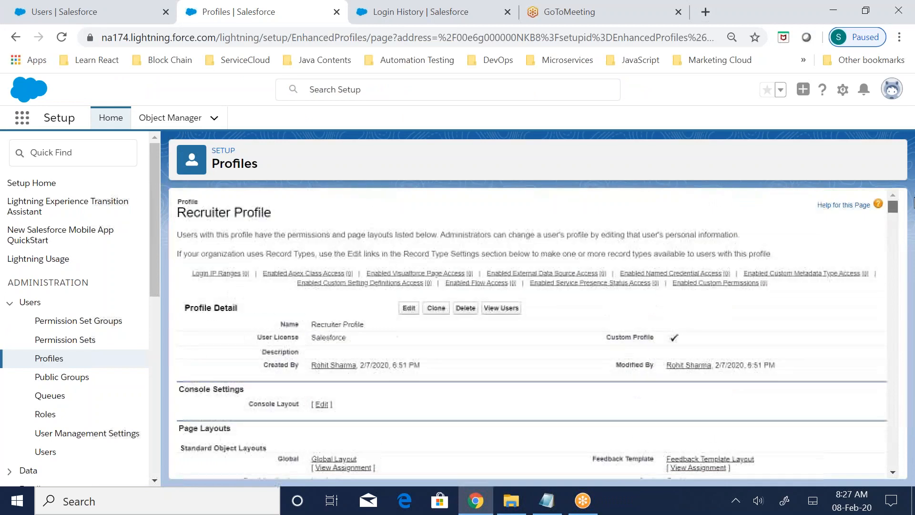
Edit Recruiter Profile: hide Analytics Studio, Community, Content, Sales Console and Work.com; show Recruitment Application Lightning
left_click(409, 308)
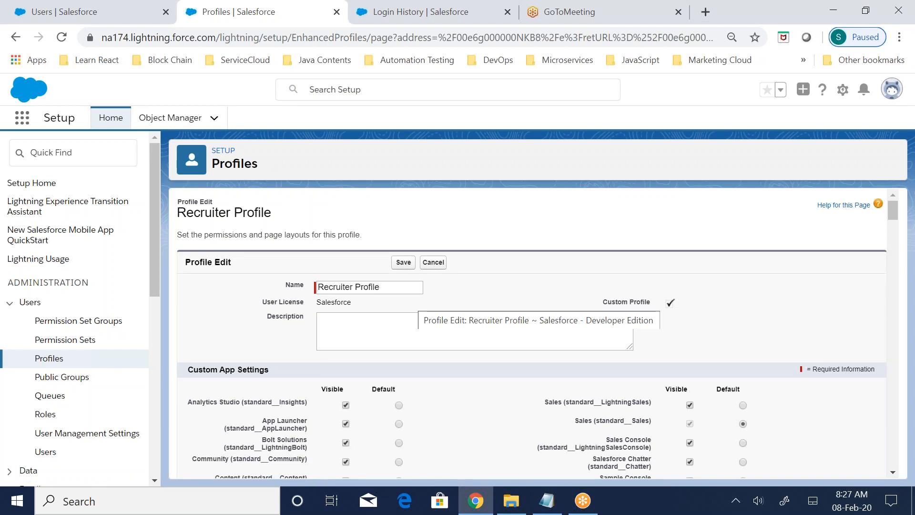
scroll(410, 360, "down", 3)
left_click(346, 263)
left_click(346, 319)
left_click(346, 338)
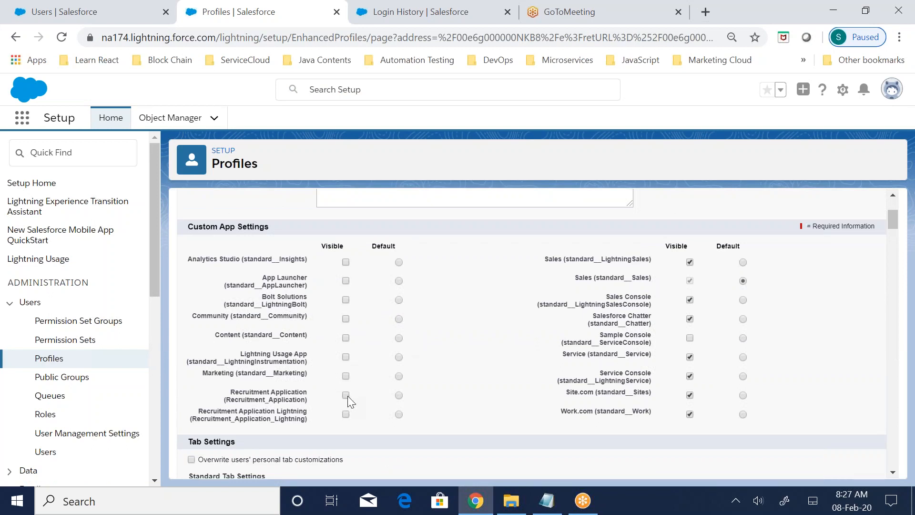
left_click(347, 414)
left_click(690, 300)
left_click(690, 415)
Make Recruitment Application Lightning the default app and check the Recruitment Application, Sales and Sales Lightning labels
left_click(399, 396)
left_click(399, 415)
left_click_drag(231, 393, 275, 394)
left_click(238, 420)
left_click_drag(576, 278, 594, 284)
left_click_drag(546, 259, 624, 270)
left_click(481, 346)
Scroll through the Recruiter Profile edit form down to the Custom Tab Settings section
scroll(479, 345, "down", 9)
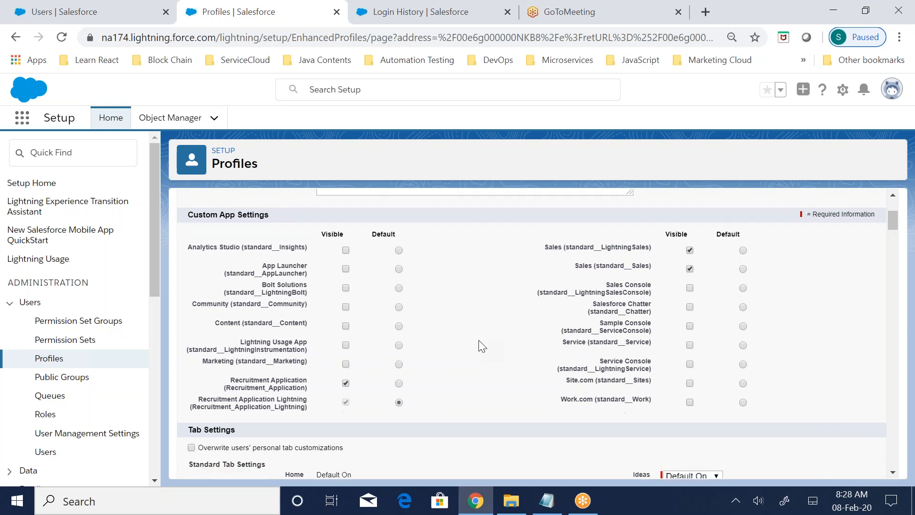
scroll(479, 345, "up", 6)
scroll(481, 345, "down", 9)
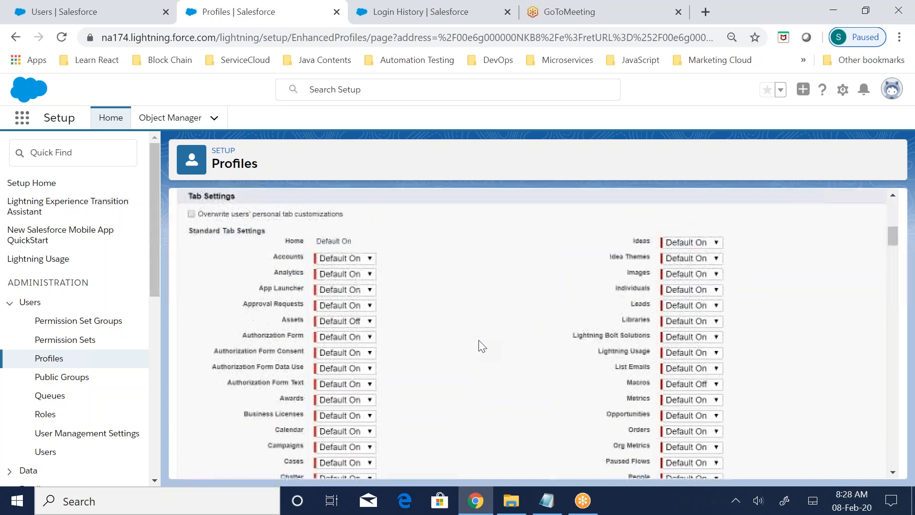
scroll(480, 345, "up", 4)
scroll(477, 346, "up", 4)
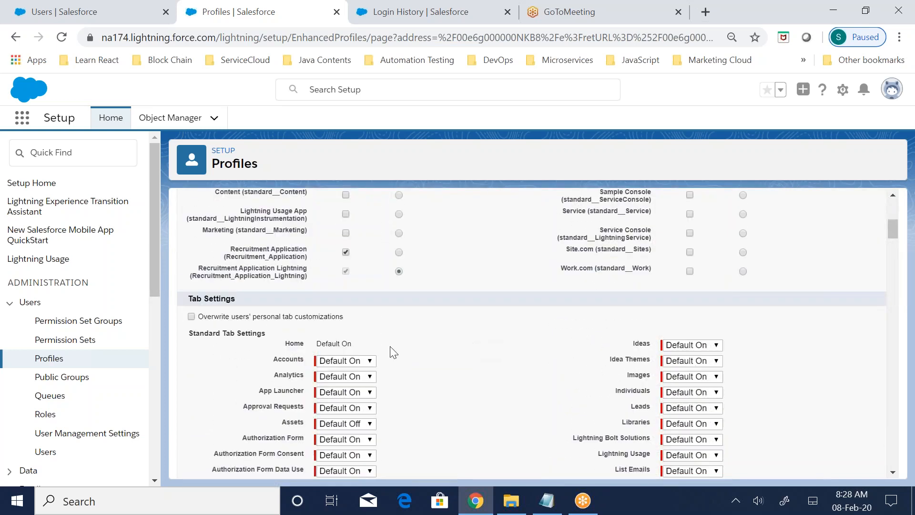
left_click_drag(193, 331, 266, 331)
scroll(434, 380, "down", 1)
scroll(433, 380, "down", 4)
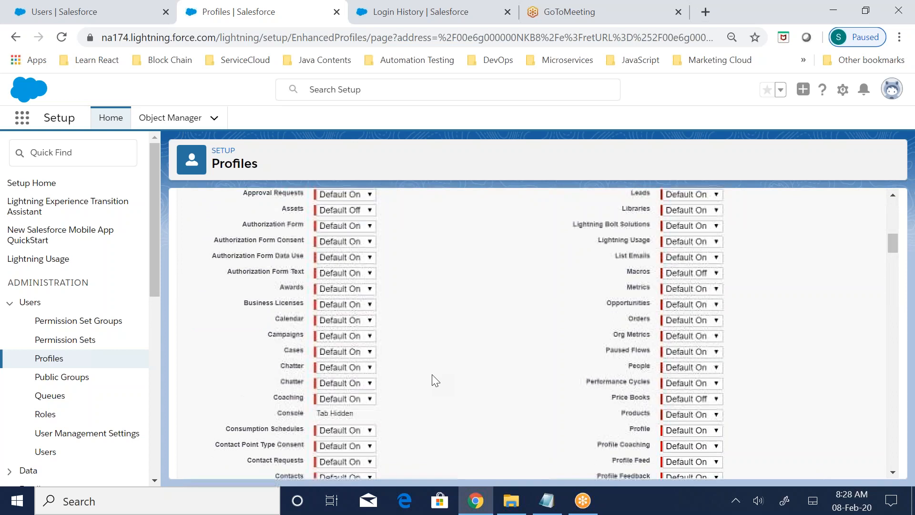
scroll(434, 380, "up", 15)
scroll(364, 425, "down", 2)
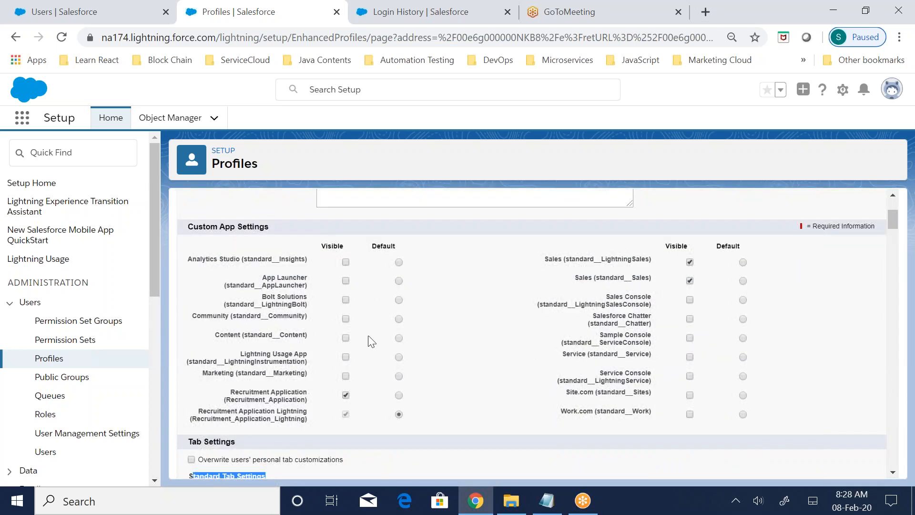
scroll(408, 359, "down", 7)
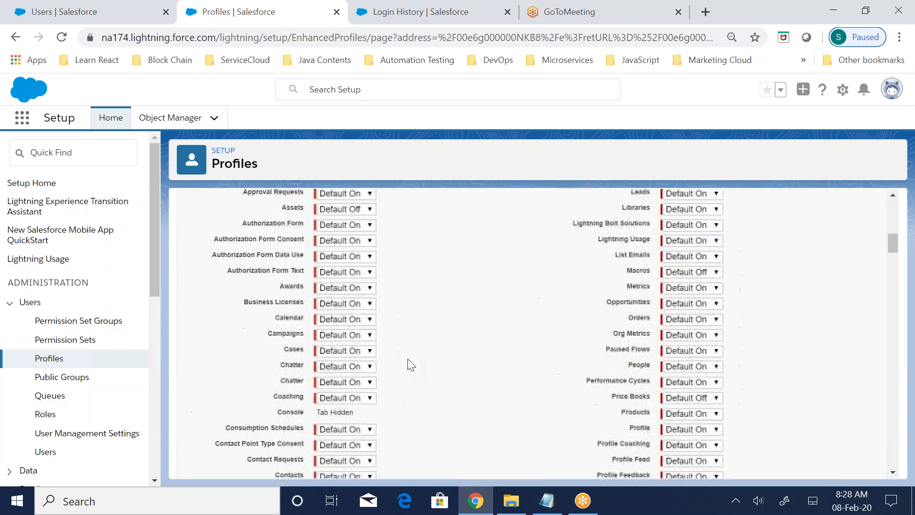
scroll(399, 376, "up", 3)
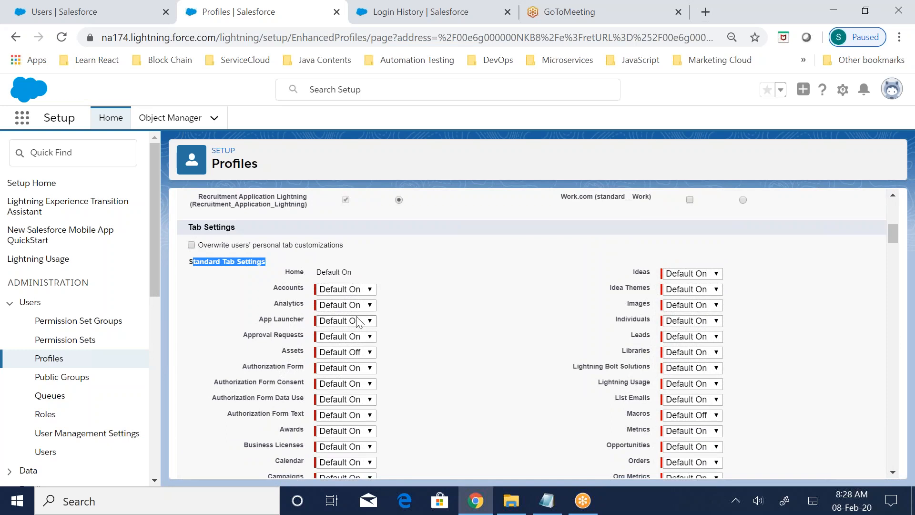
scroll(423, 322, "down", 10)
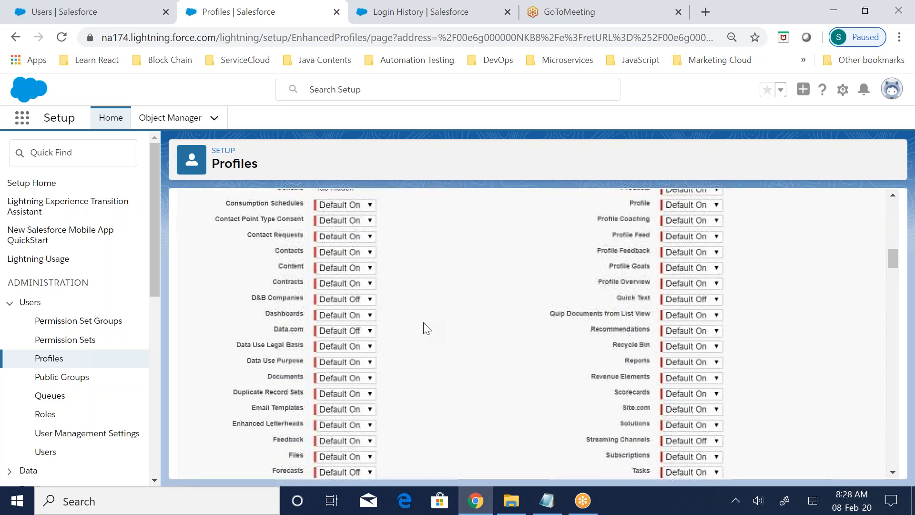
Set the Assignments custom tab to Tab Hidden and bring the Notepad notes forward
left_click_drag(189, 252, 262, 252)
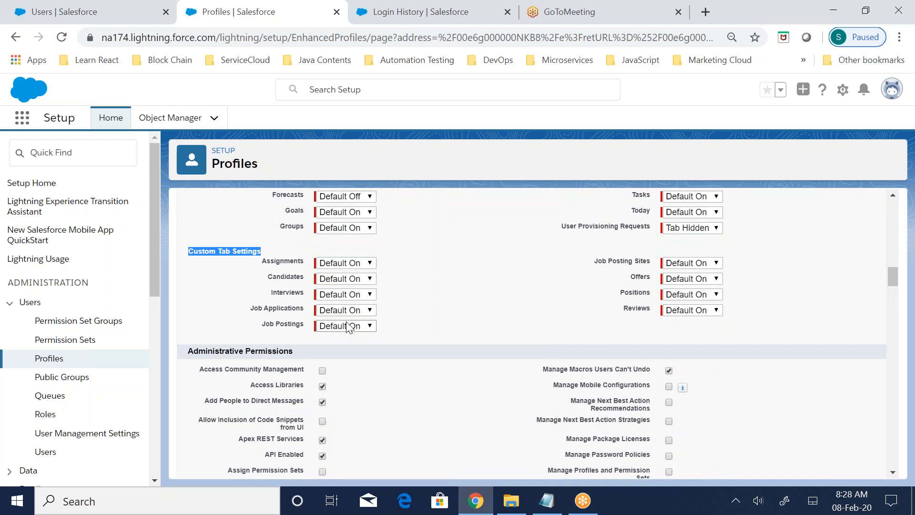
left_click_drag(264, 262, 305, 262)
left_click(334, 265)
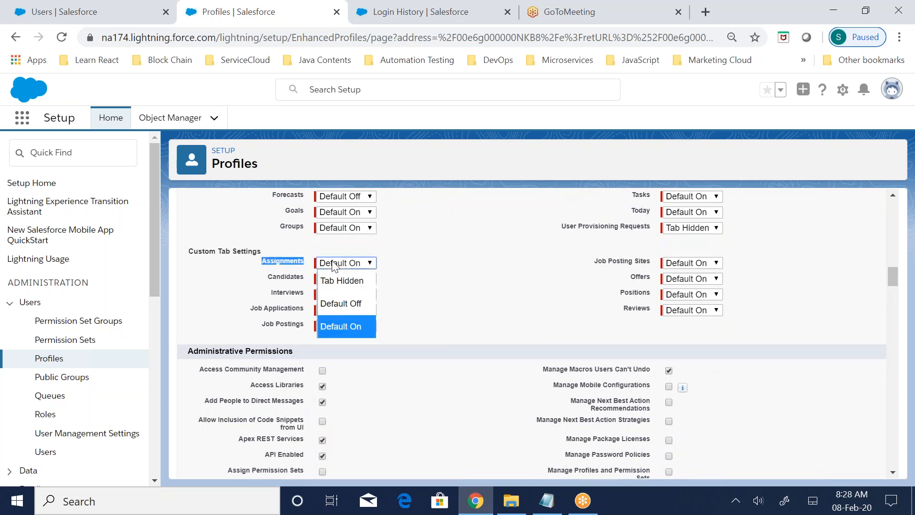
left_click(340, 282)
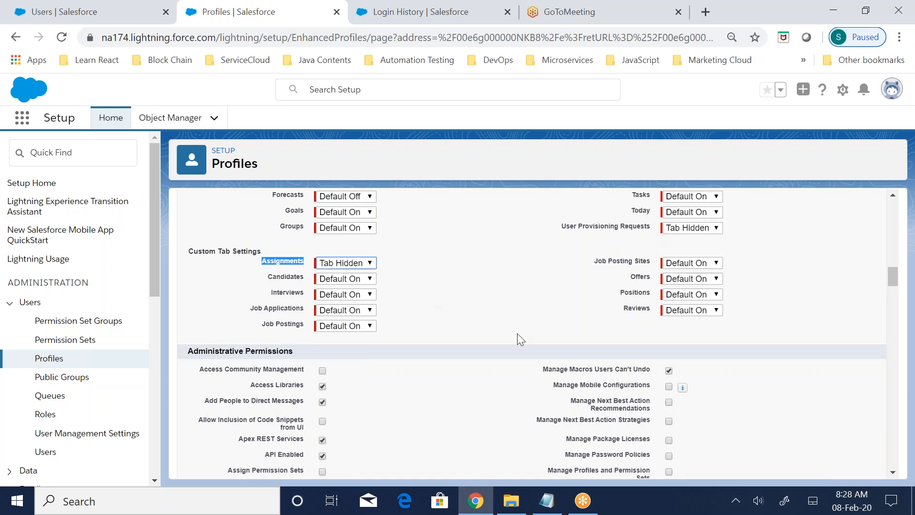
left_click(370, 264)
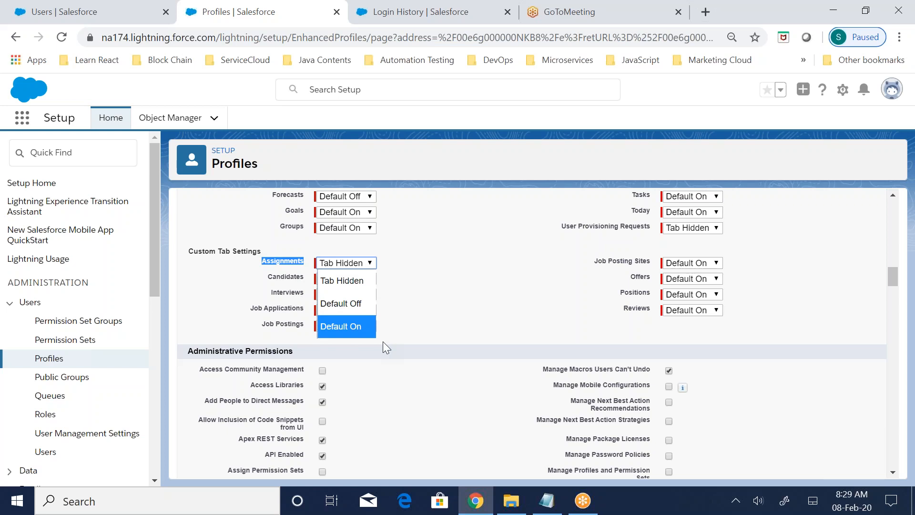
left_click(546, 501)
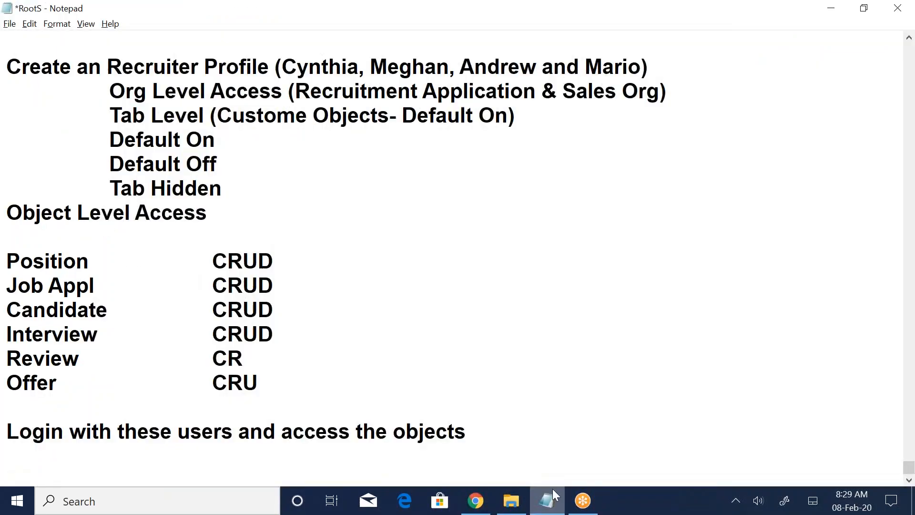
Note that Default On shows the object on the tab; Default Off keeps it only in App launcher All Items
left_click(346, 142)
type("- The")
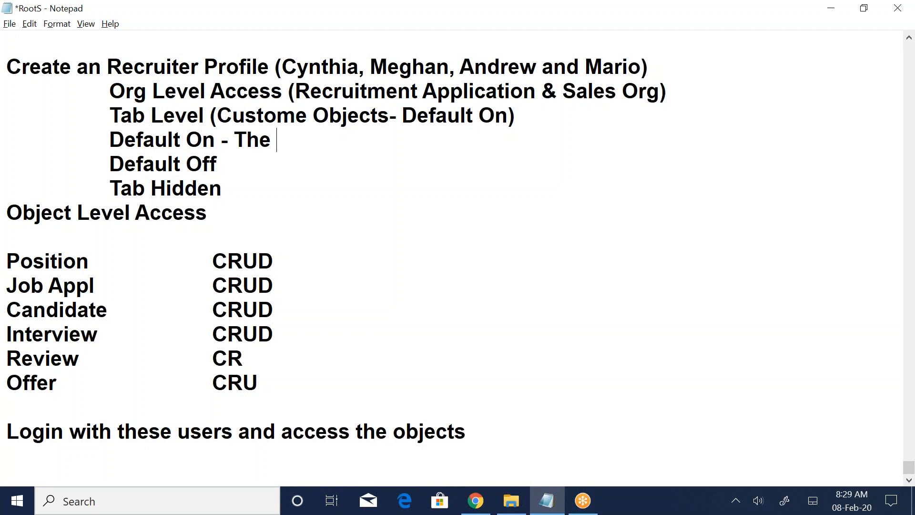
type(" object is v")
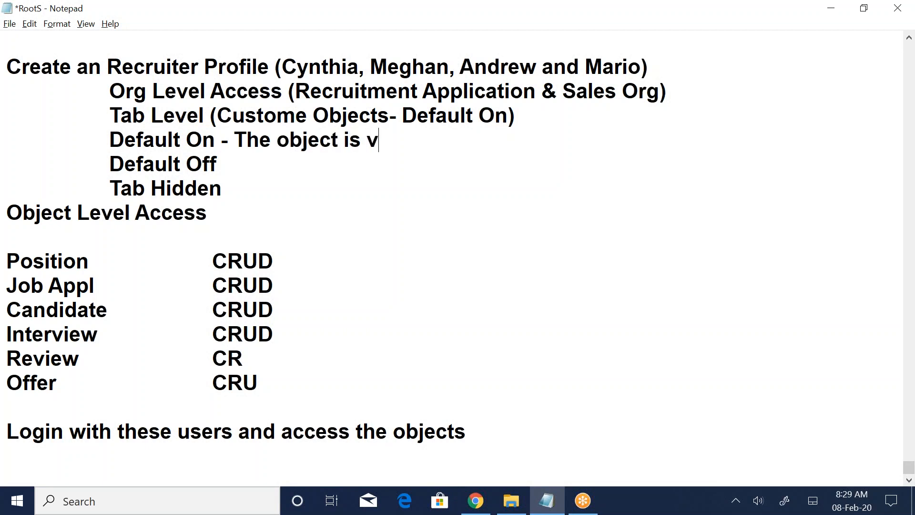
type("isible on")
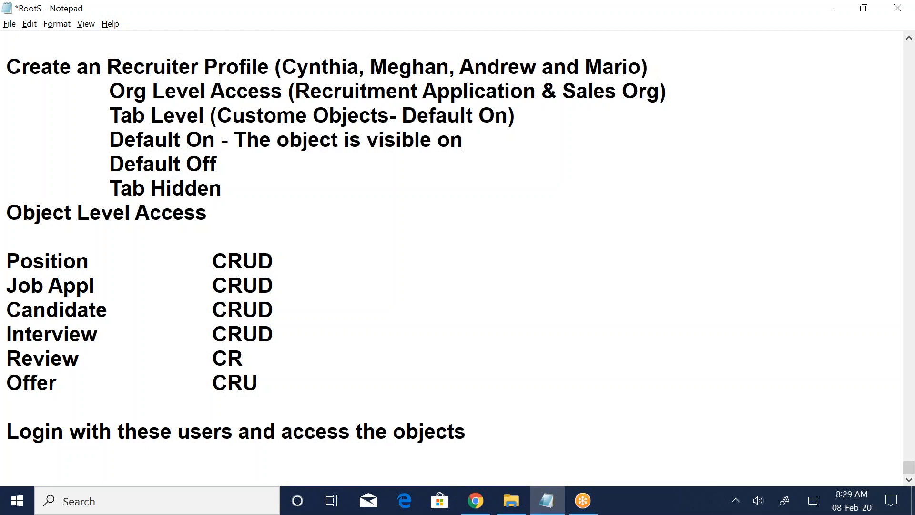
type(" the Tab Default")
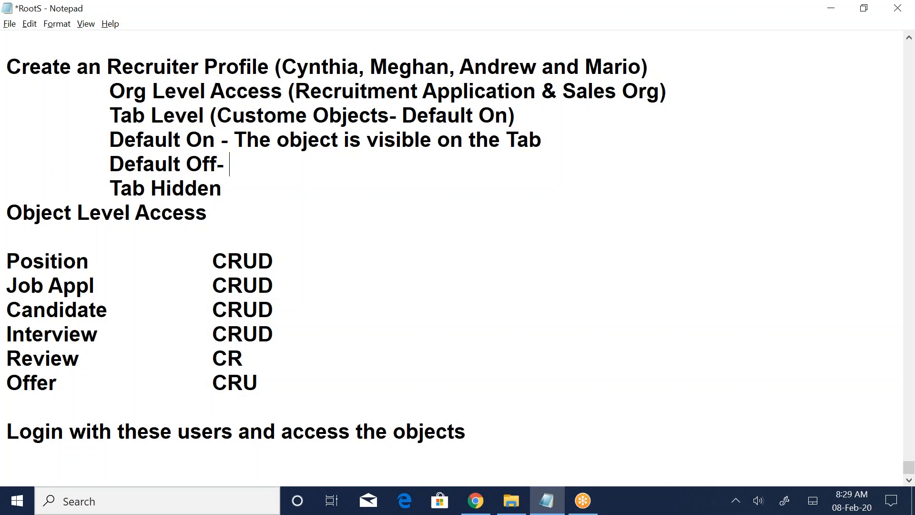
type(" Off- The ")
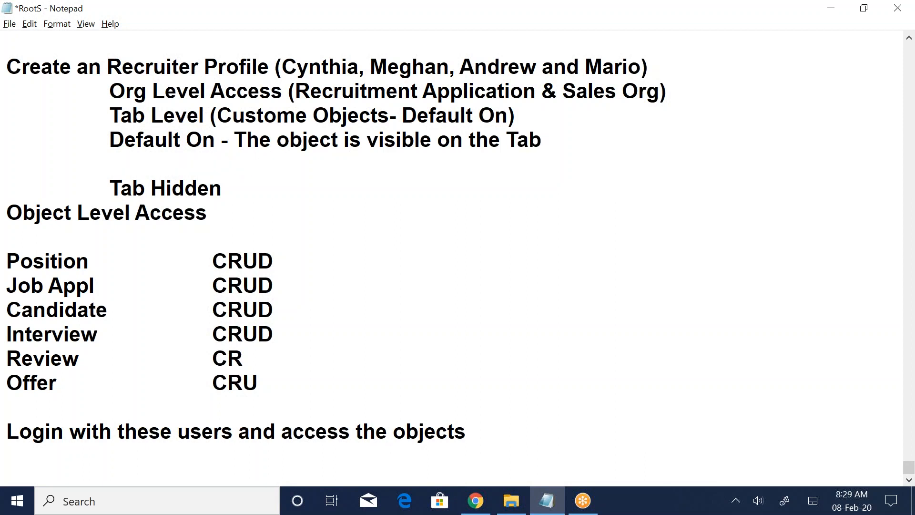
type("object is n")
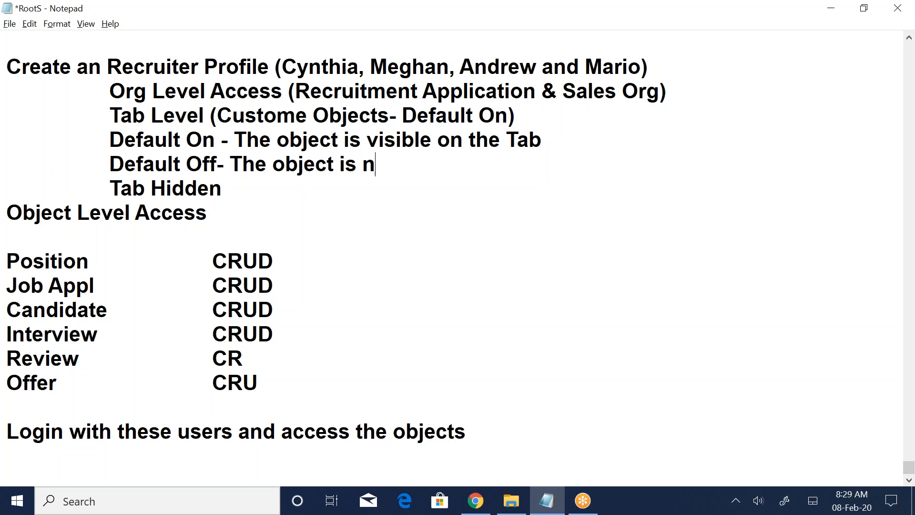
type("ot visible o")
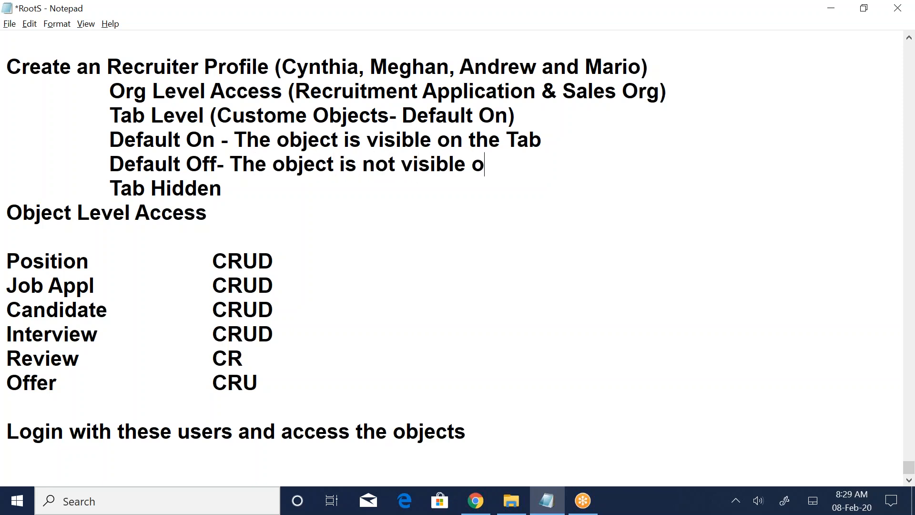
type("n the tab b")
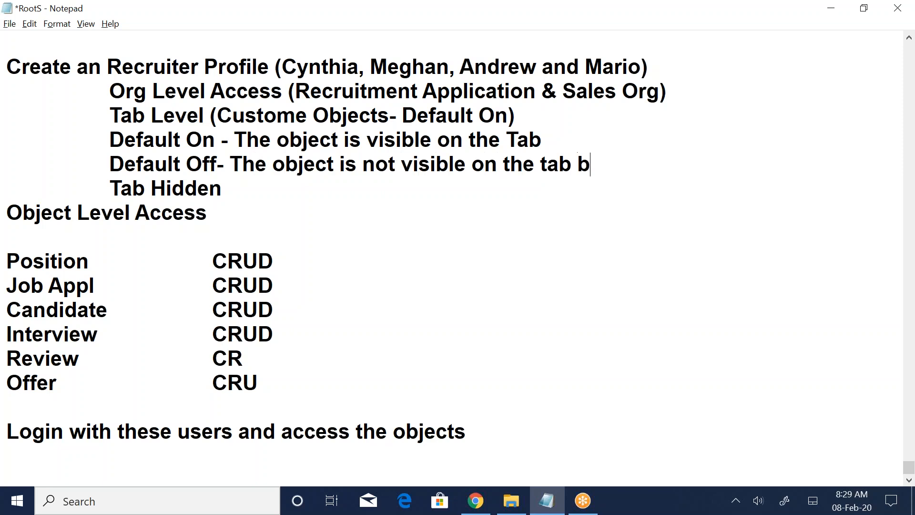
type("ut will be ")
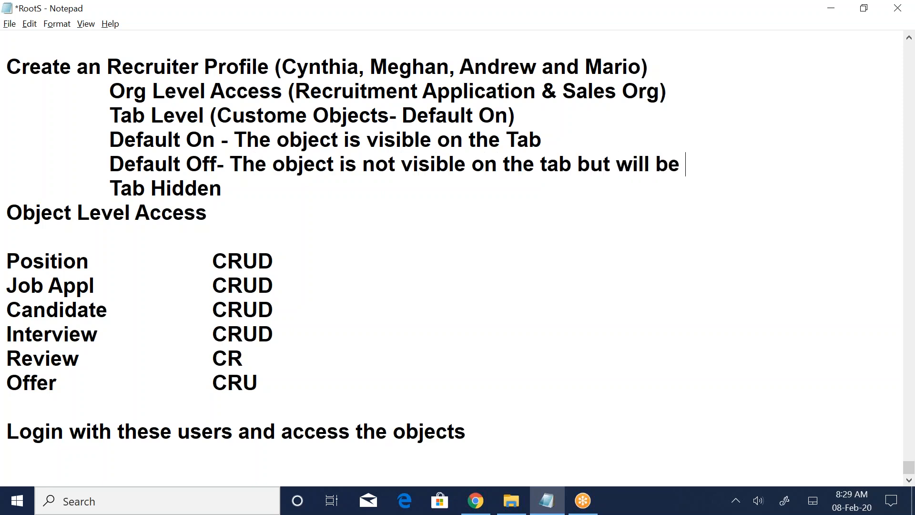
type("available on")
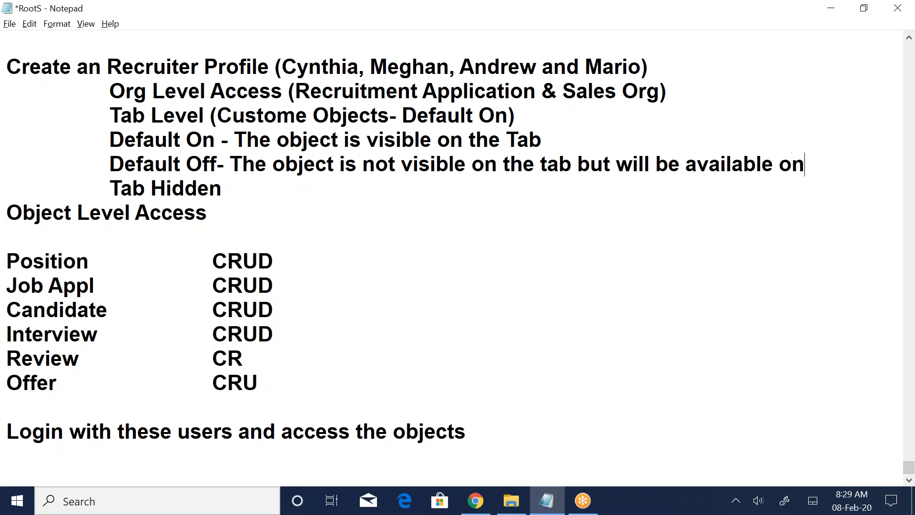
type(" App ")
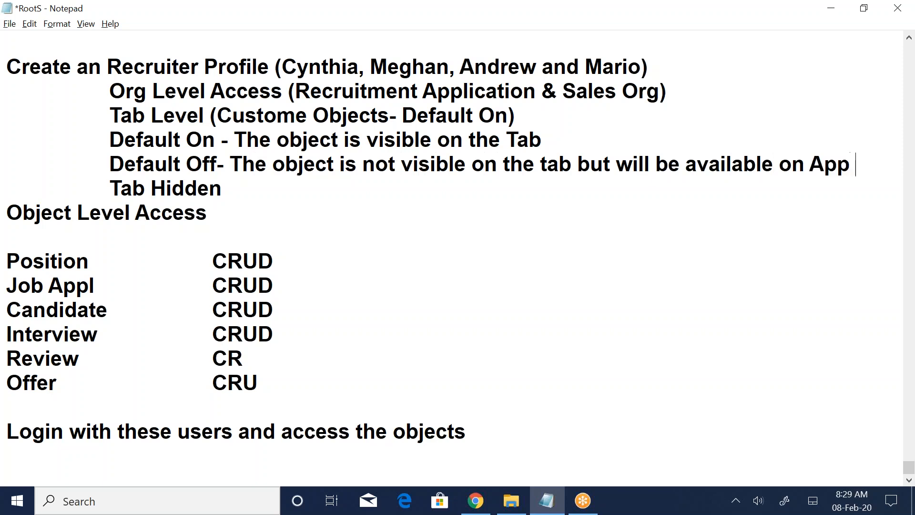
type("launcher ")
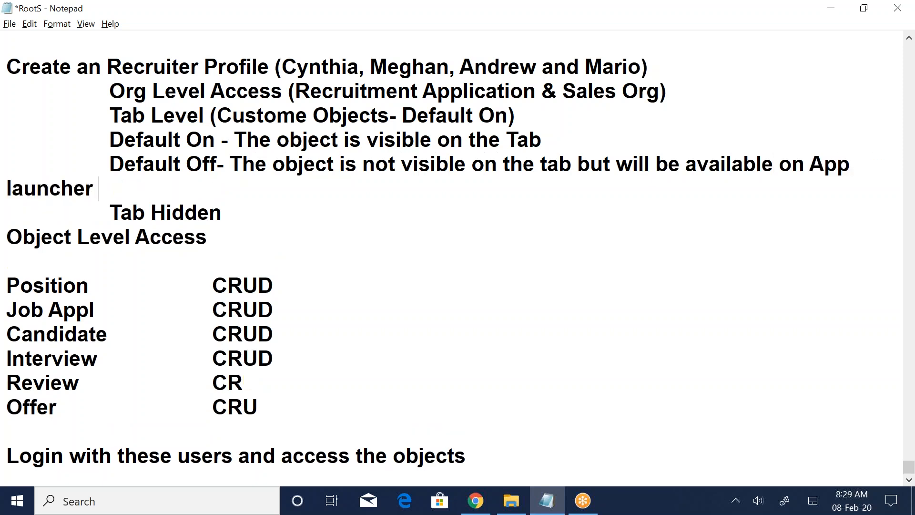
type("Page in A")
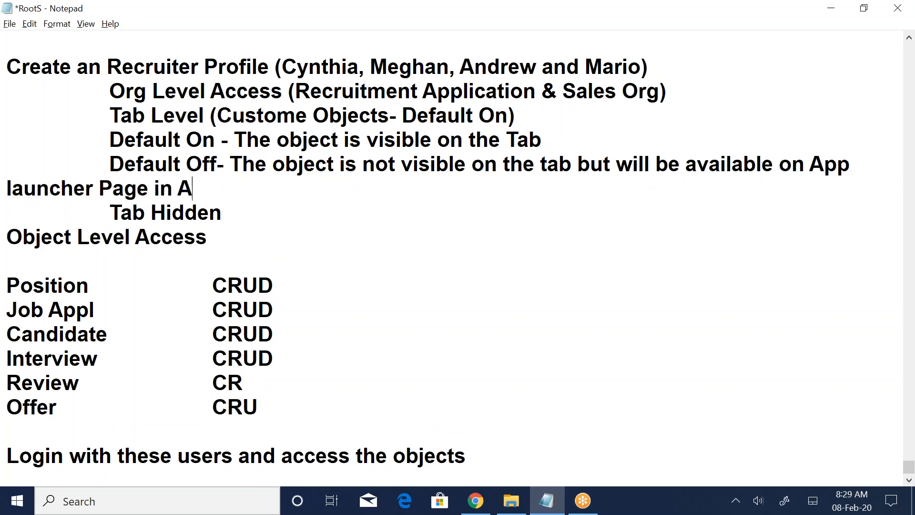
type("ll Ite")
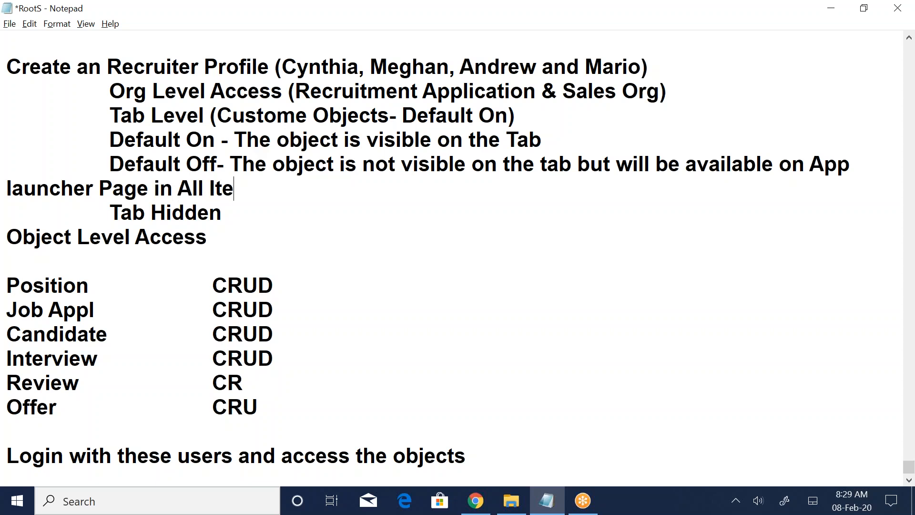
type("ms")
left_click_drag(109, 165, 217, 165)
Open Recruitment Application Lightning from the App Launcher, then reopen the launcher and scroll to All Items
left_click(475, 500)
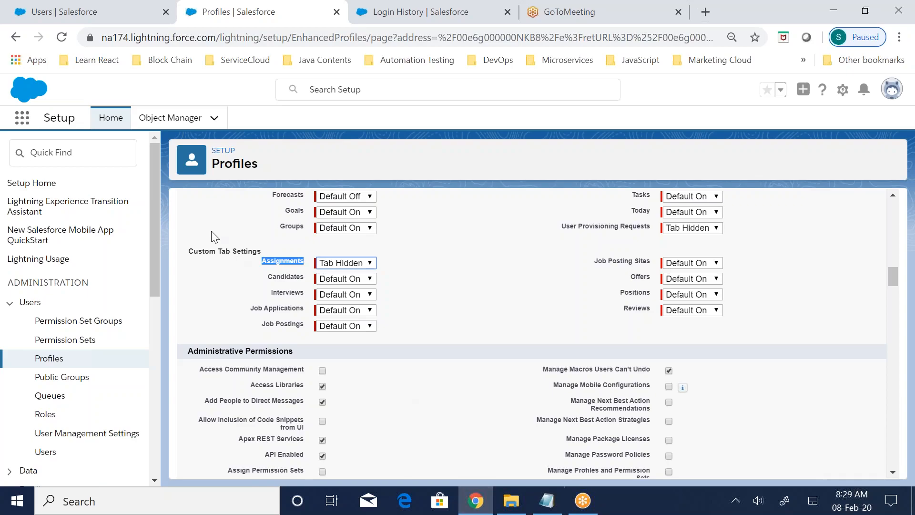
left_click(128, 19)
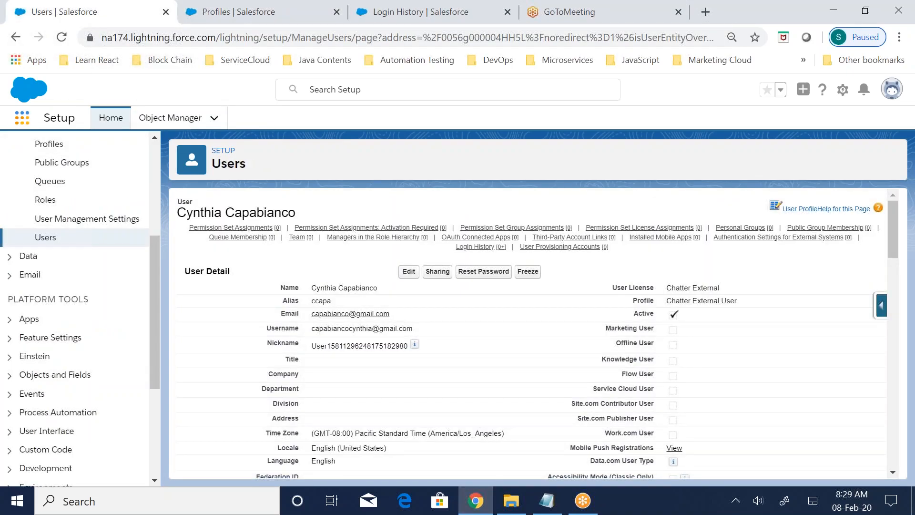
left_click(22, 118)
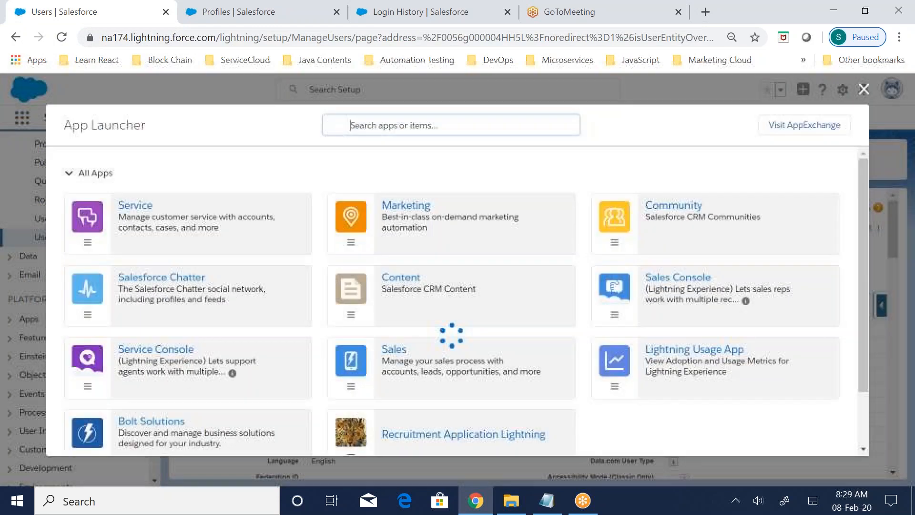
left_click(416, 435)
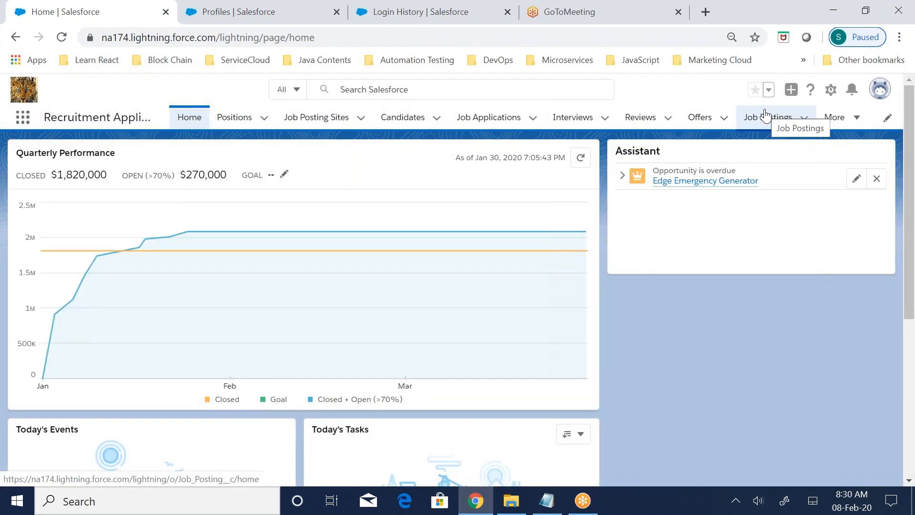
left_click(22, 117)
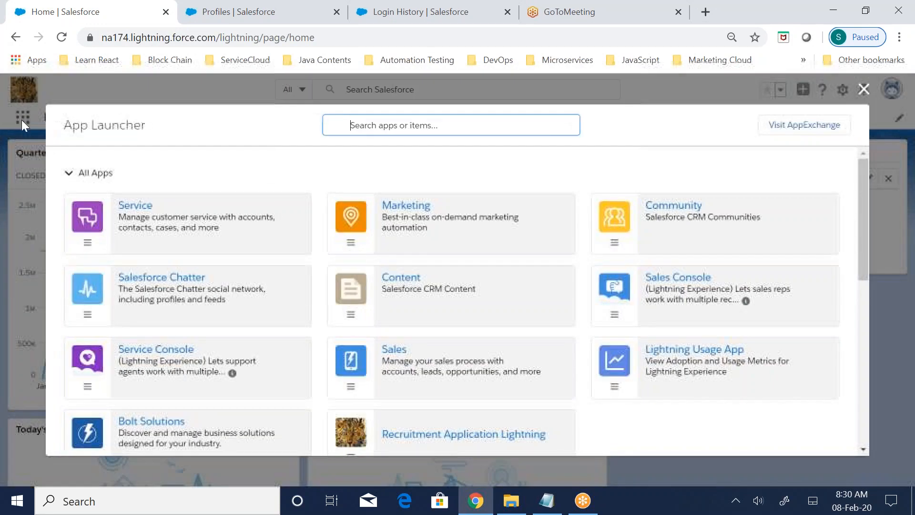
scroll(243, 234, "down", 2)
scroll(182, 303, "down", 5)
scroll(88, 235, "up", 3)
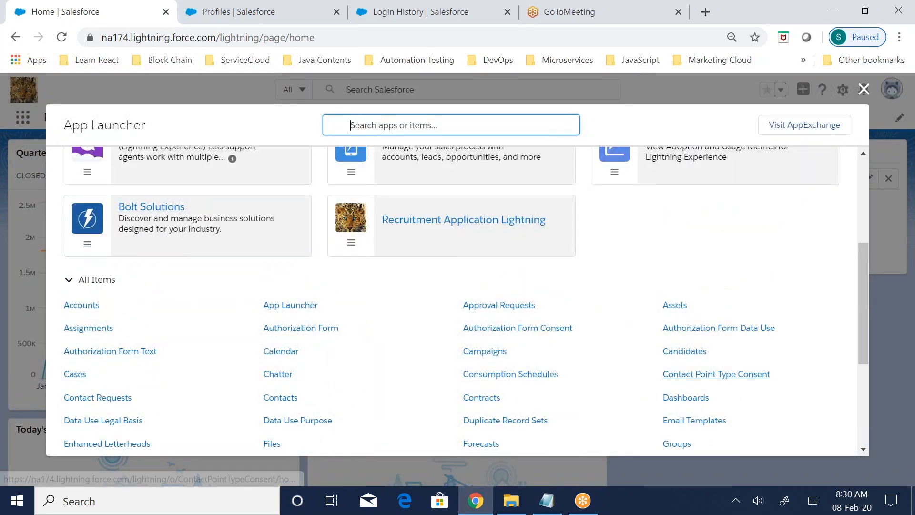
scroll(672, 374, "down", 3)
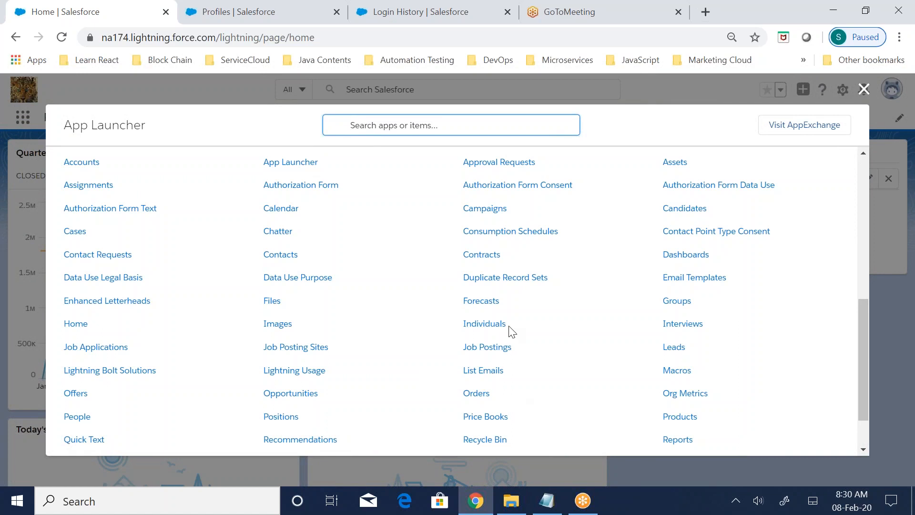
Copy the Default Off description and paste it after the Tab Hidden heading
left_click(547, 501)
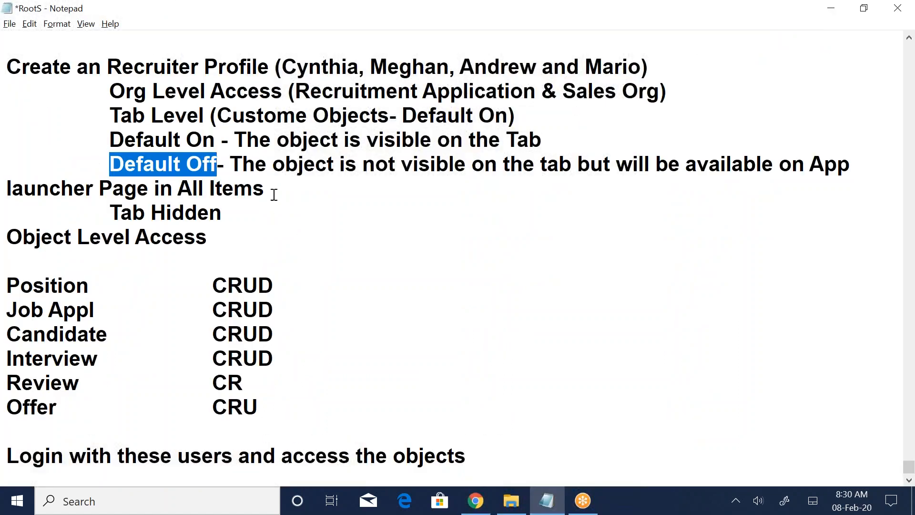
left_click(272, 193)
left_click_drag(242, 165, 300, 186)
left_click(301, 186)
left_click_drag(230, 165, 302, 190)
key("ctrl+c")
left_click(296, 213)
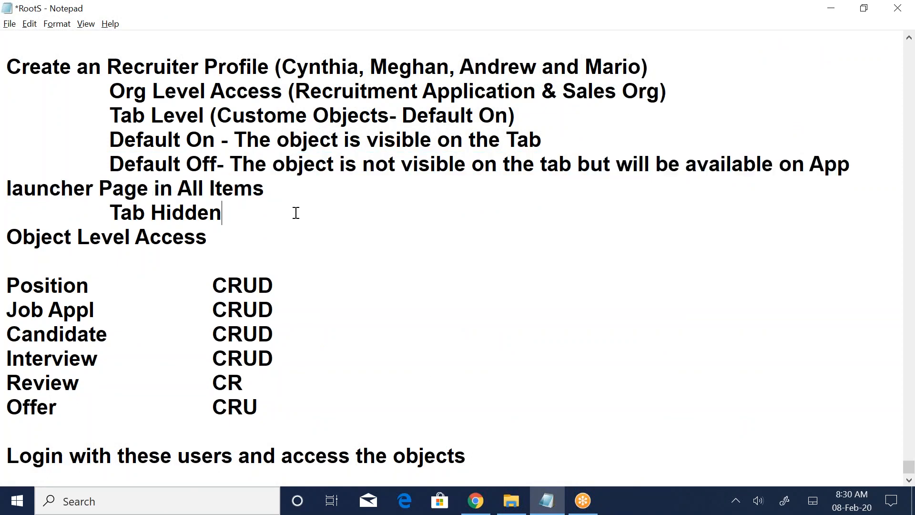
key("ctrl+v")
Prefix the pasted text with a dash and reword it to 'and it not visible in App launcher'
left_click(228, 213)
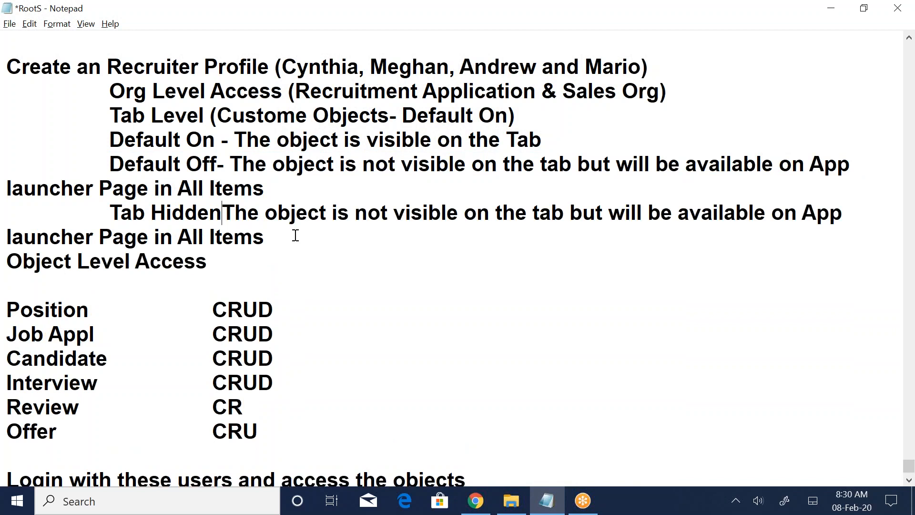
type("-")
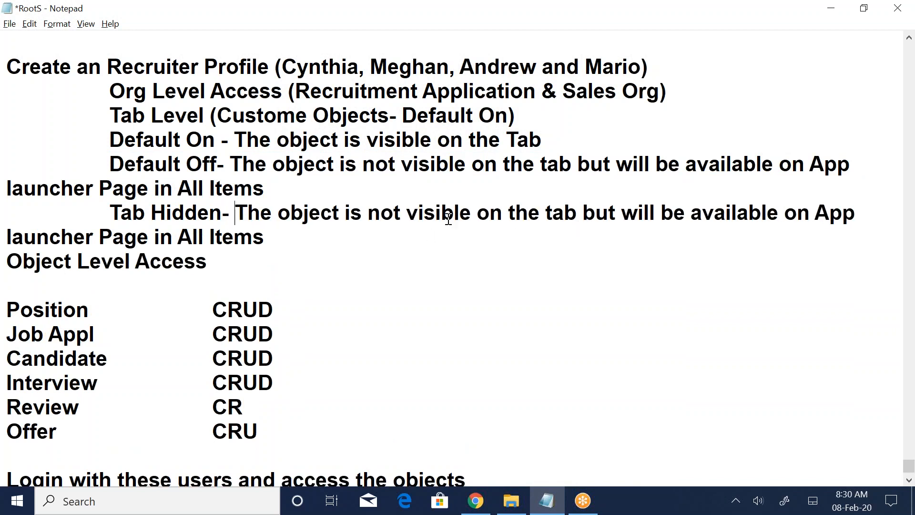
left_click(622, 213)
key("BackSpace")
key("BackSpace")
key("BackSpace")
key("BackSpace")
type("n")
key("BackSpace")
type("and it ")
type("not visi")
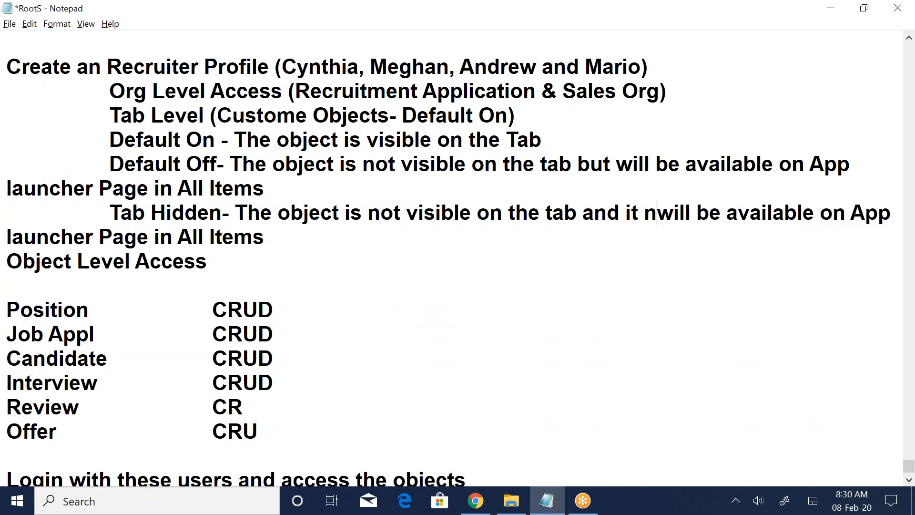
type("ble in")
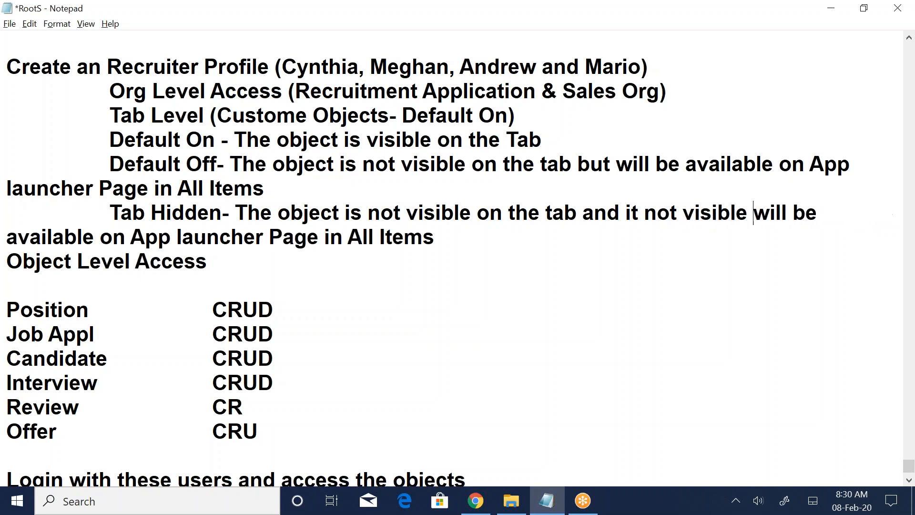
key("Delete")
key("Delete")
key("Delete")
key("Delete")
key("Delete")
key("Delete")
key("Delete")
key("Delete")
key("Delete")
key("Delete")
key("Delete")
key("Delete")
key("Delete")
key("Delete")
key("Delete")
key("Delete")
key("Delete")
key("Delete")
key("Delete")
key("Delete")
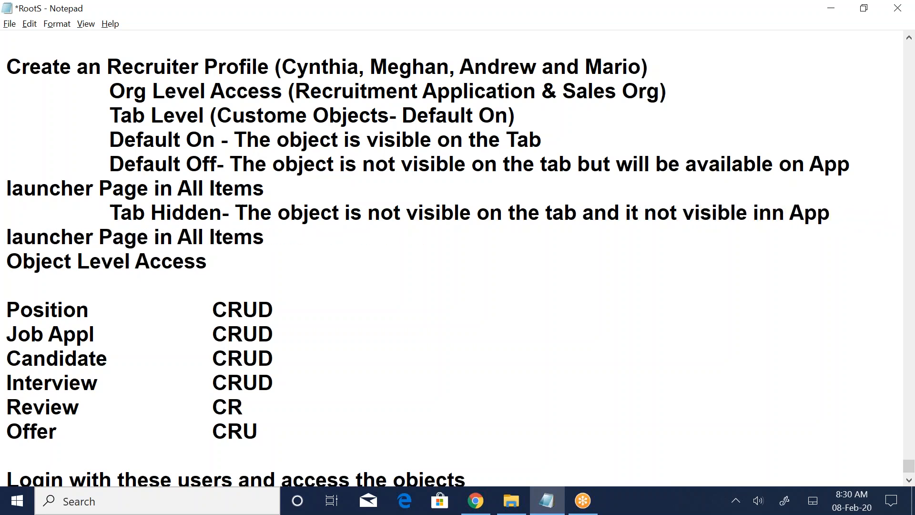
type("A")
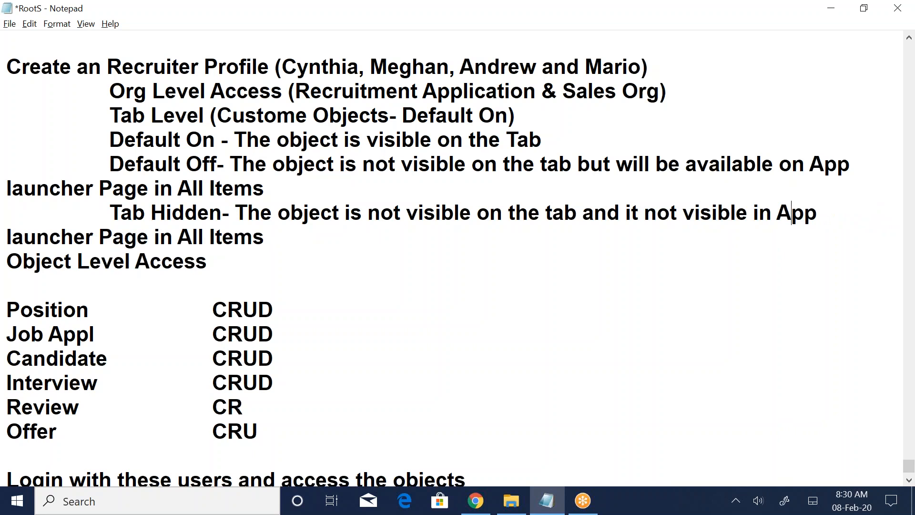
Close the Salesforce App Launcher on the Recruitment Application home page, then return to the notes
left_click(475, 501)
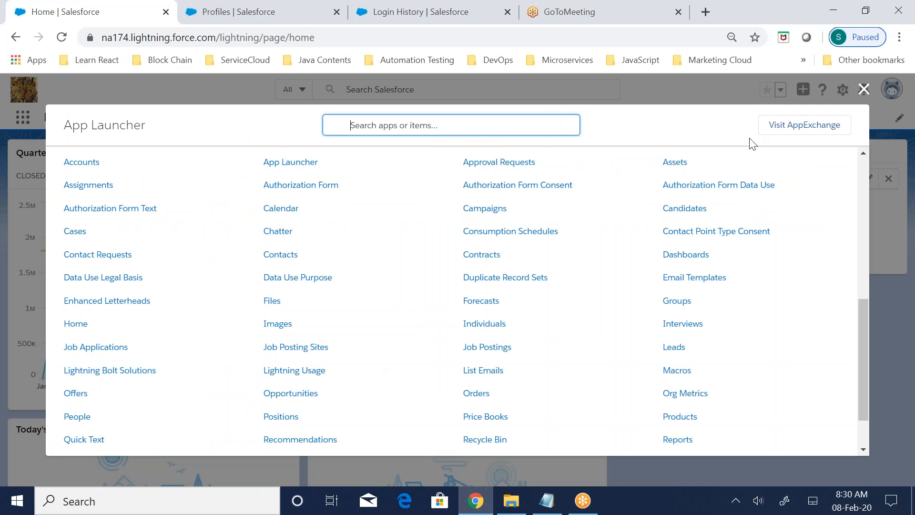
left_click(864, 89)
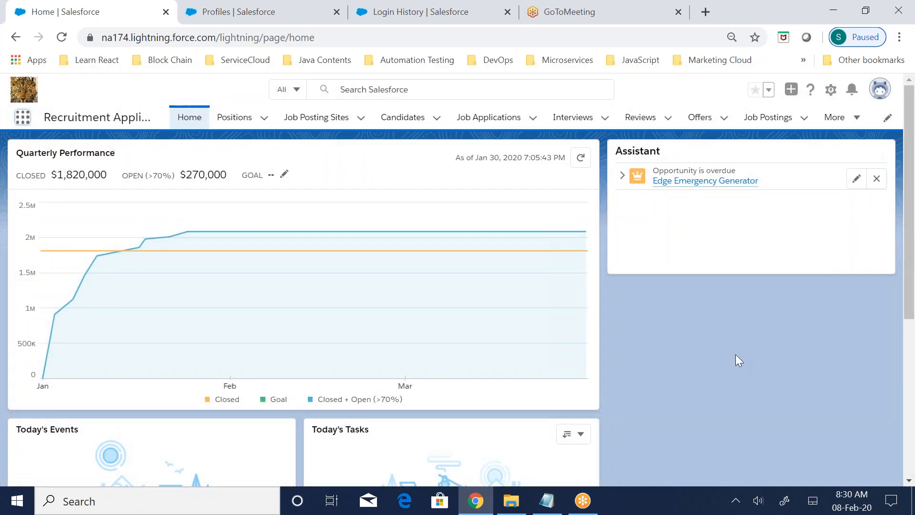
left_click(549, 501)
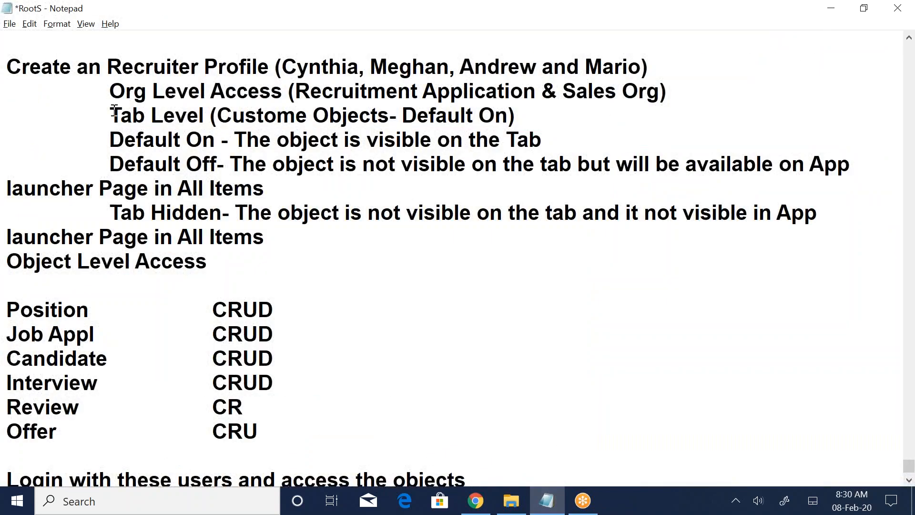
Select the Default On description in the notes, then bring the Recruitment Application home page back
left_click_drag(110, 140, 462, 225)
left_click(109, 140)
left_click_drag(247, 140, 530, 144)
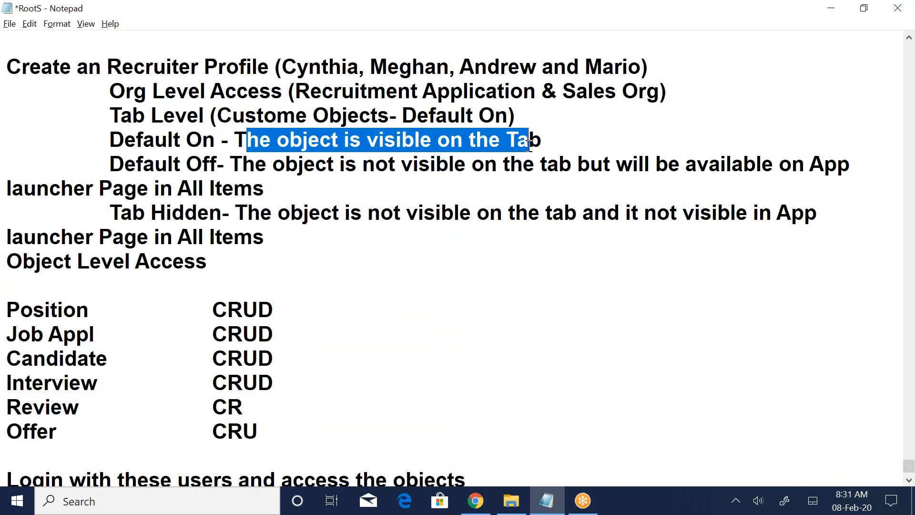
mouse_move(472, 499)
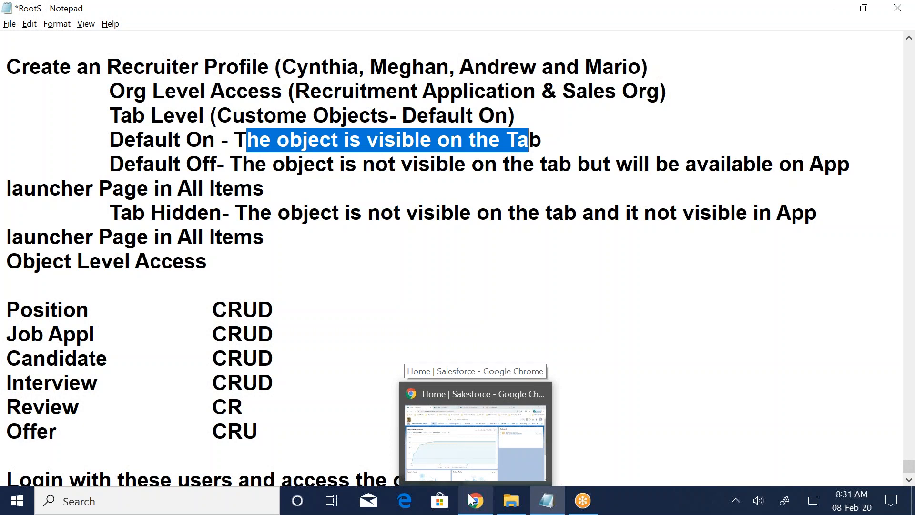
left_click(472, 500)
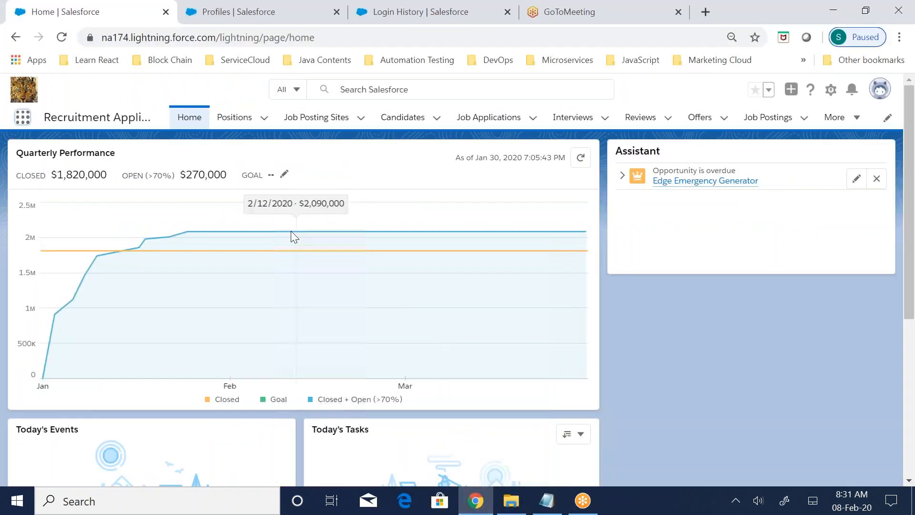
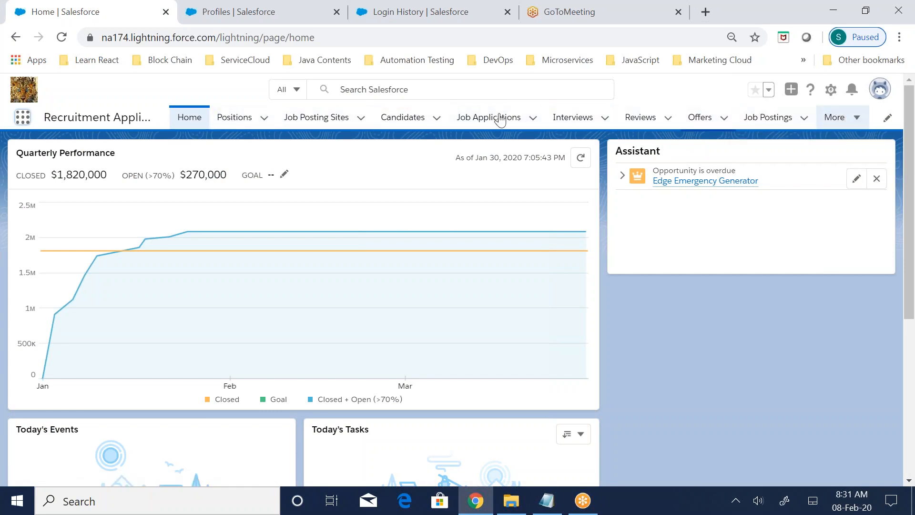
Browse all items in the App Launcher on the Recruitment Application home page, then close it
scroll(343, 353, "down", 6)
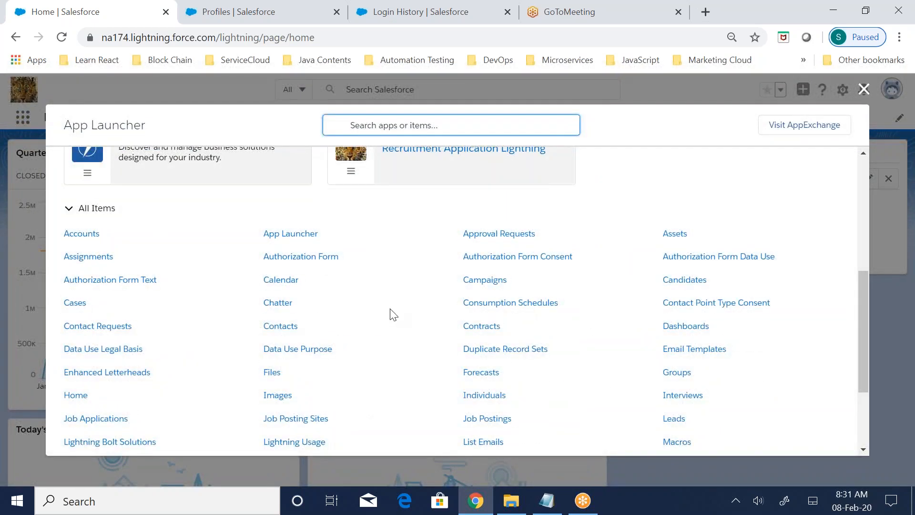
left_click(864, 91)
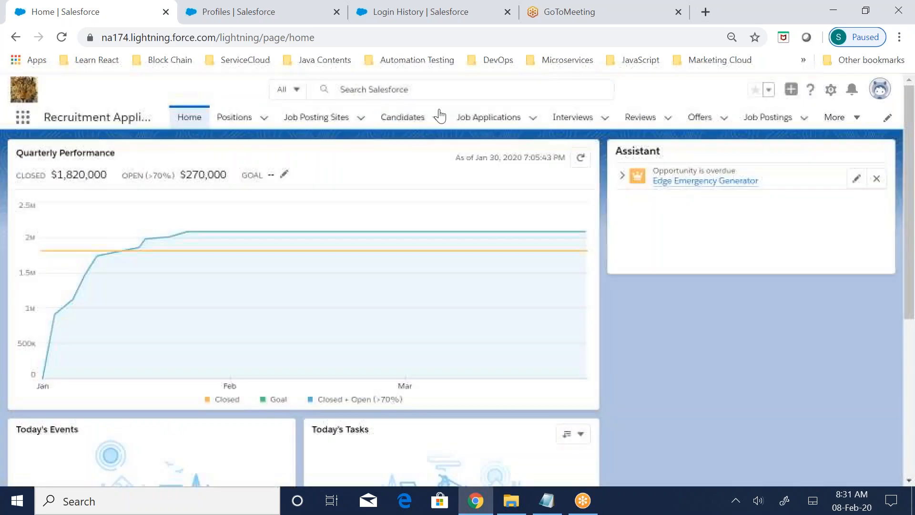
left_click(22, 117)
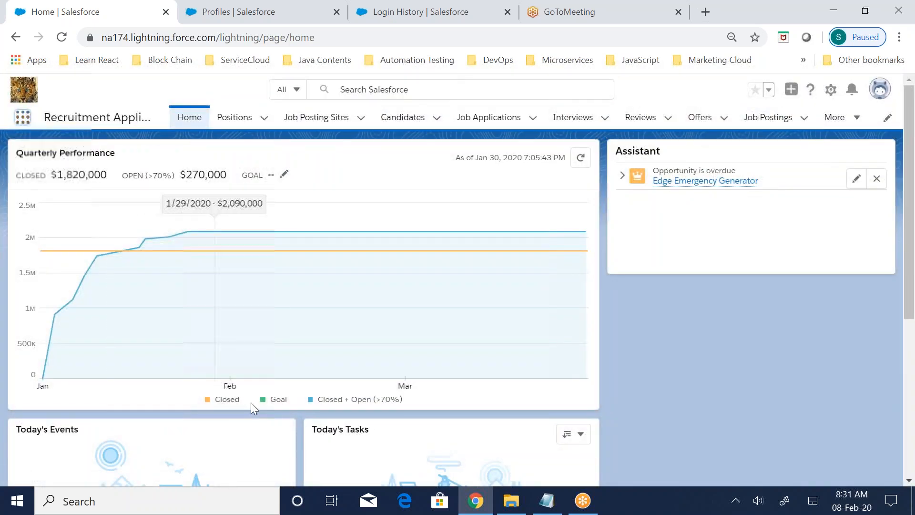
scroll(268, 394, "down", 6)
scroll(654, 337, "down", 1)
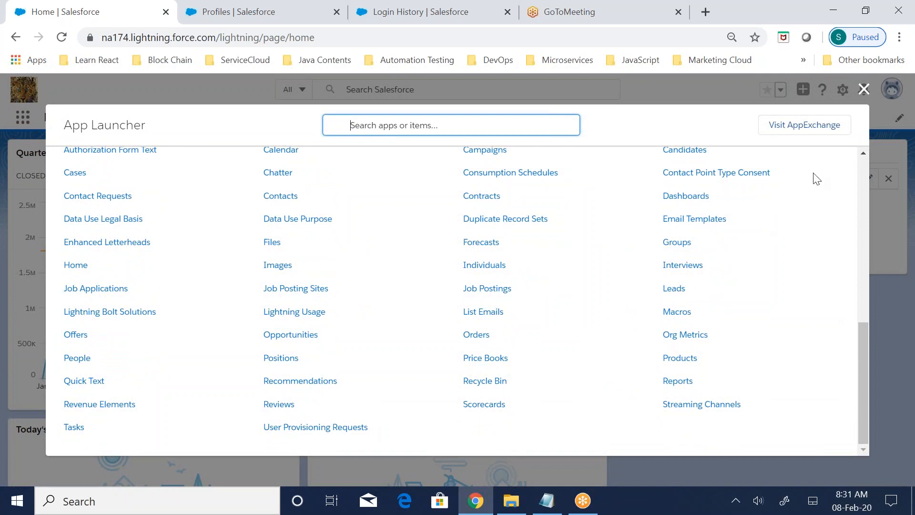
left_click(865, 90)
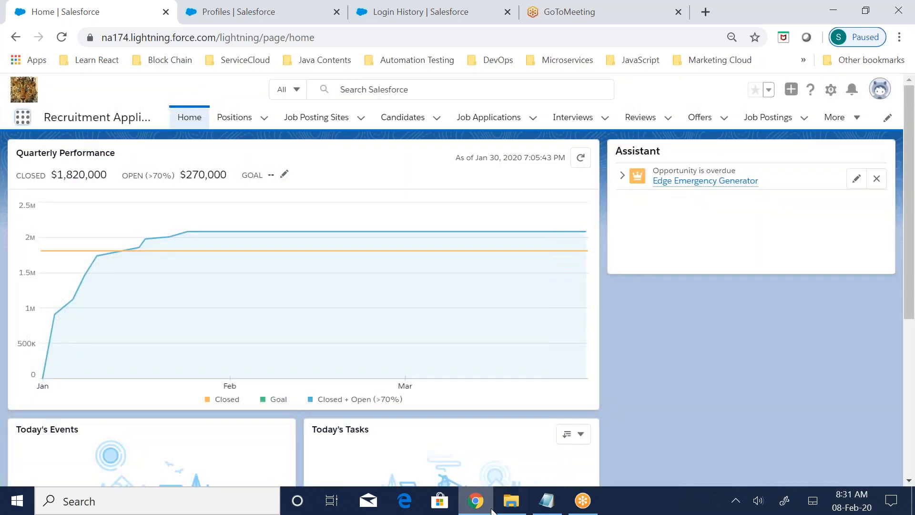
Check the profile's Assignments tab visibility and leave it set to Tab Hidden
left_click(238, 12)
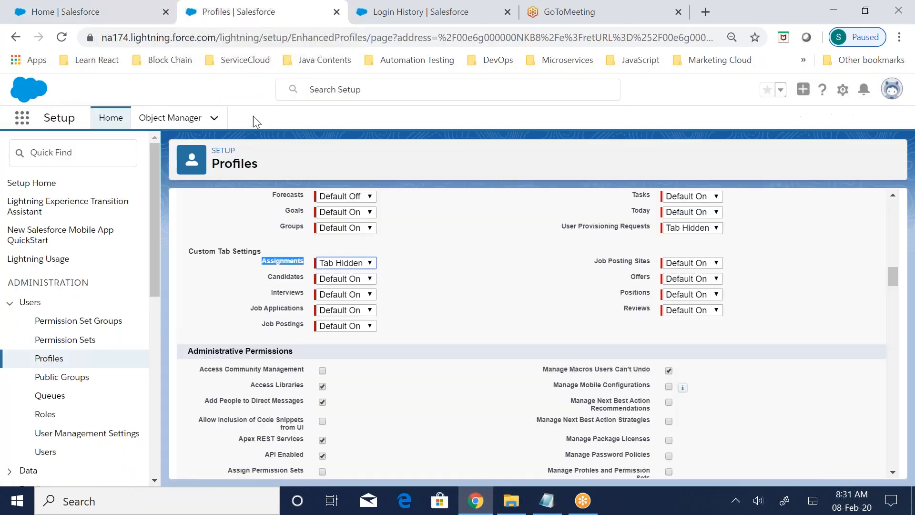
left_click(345, 263)
left_click(335, 281)
left_click(433, 293)
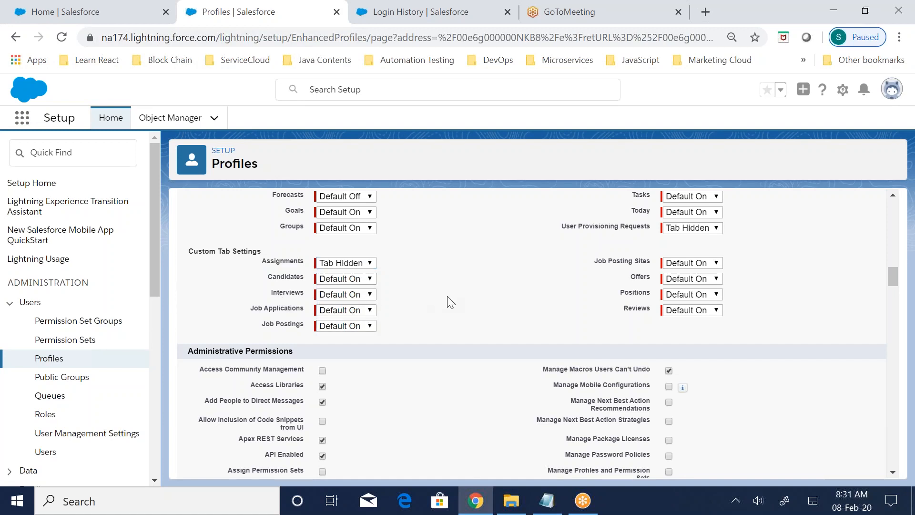
Turn Manage Password Policies off and back on, leaving it granted
scroll(447, 296, "down", 3)
left_click_drag(193, 210, 419, 328)
scroll(404, 401, "down", 1)
left_click(404, 400)
scroll(404, 400, "down", 4)
scroll(404, 404, "up", 5)
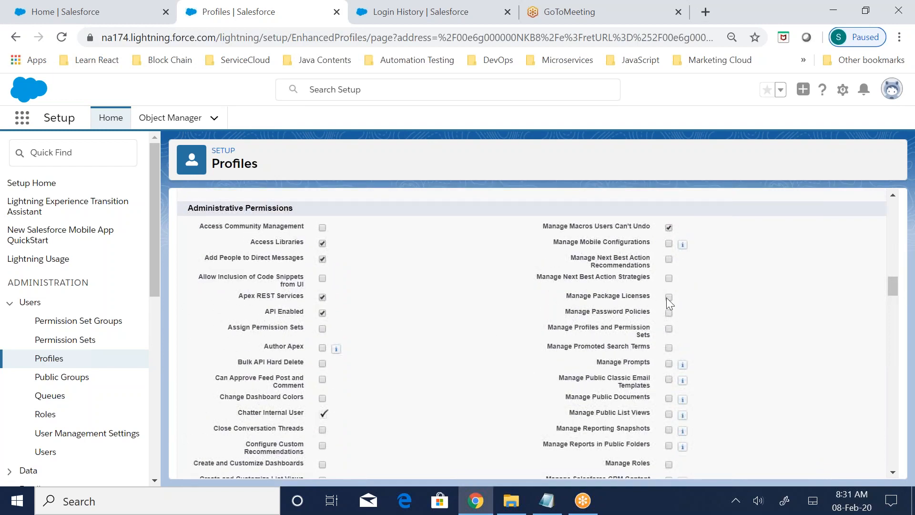
left_click(669, 313)
left_click(669, 313)
scroll(523, 314, "down", 20)
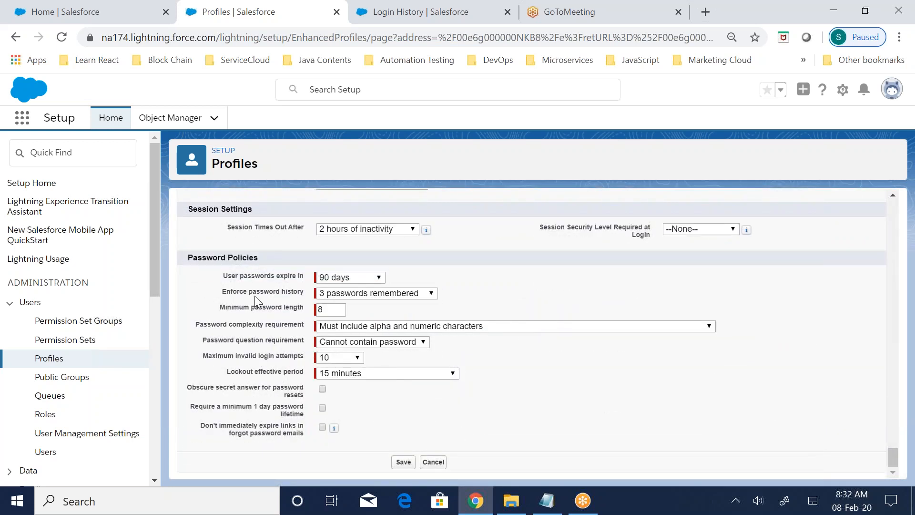
left_click_drag(182, 255, 388, 297)
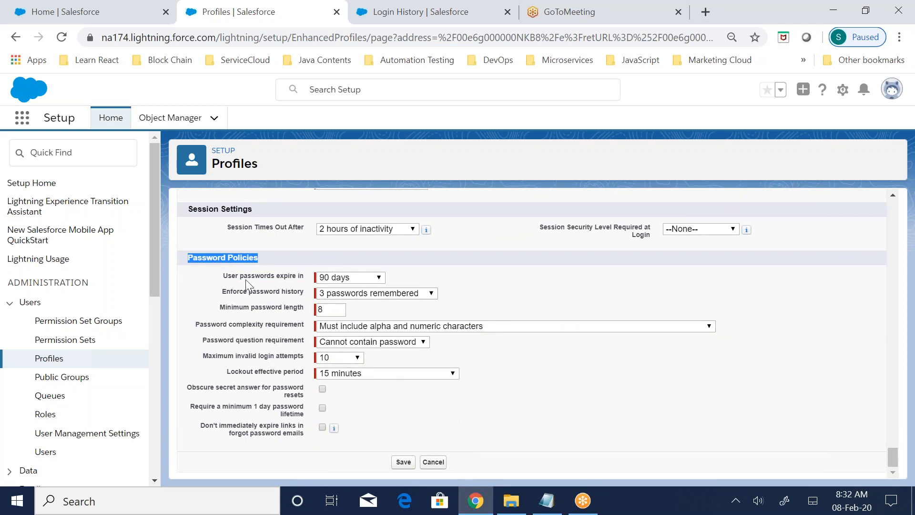
left_click(351, 278)
left_click(350, 278)
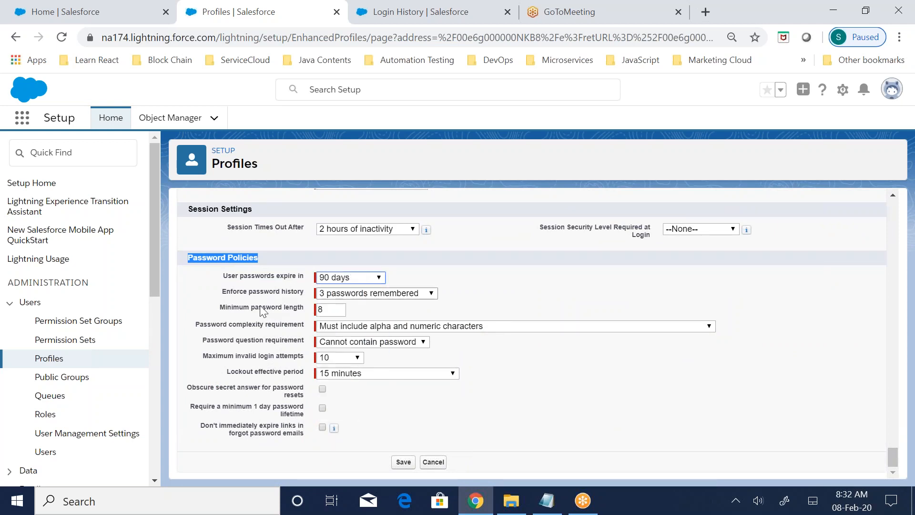
left_click(412, 298)
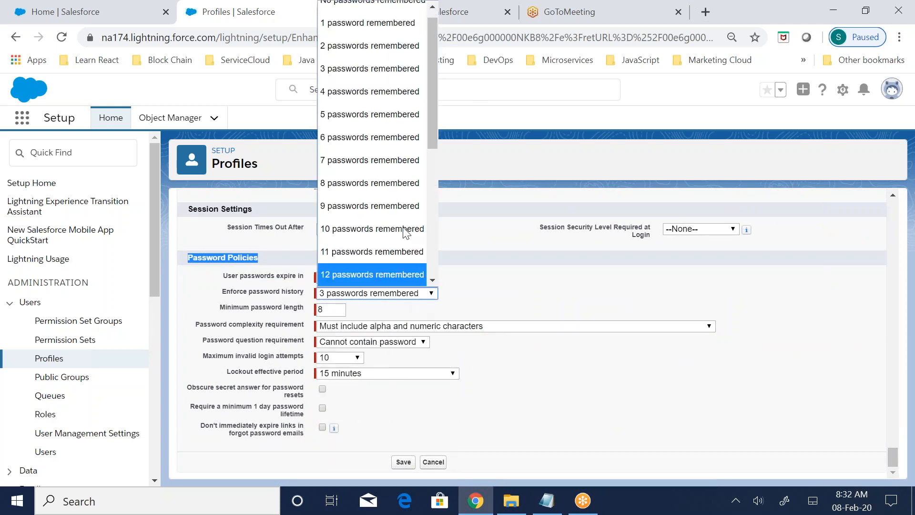
left_click(370, 96)
left_click(234, 317)
left_click_drag(216, 364, 292, 365)
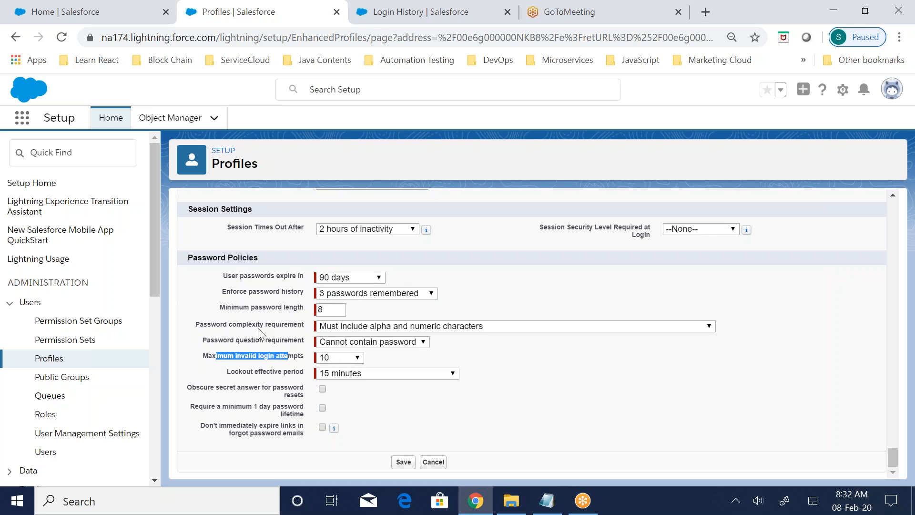
scroll(591, 393, "up", 15)
scroll(628, 399, "up", 15)
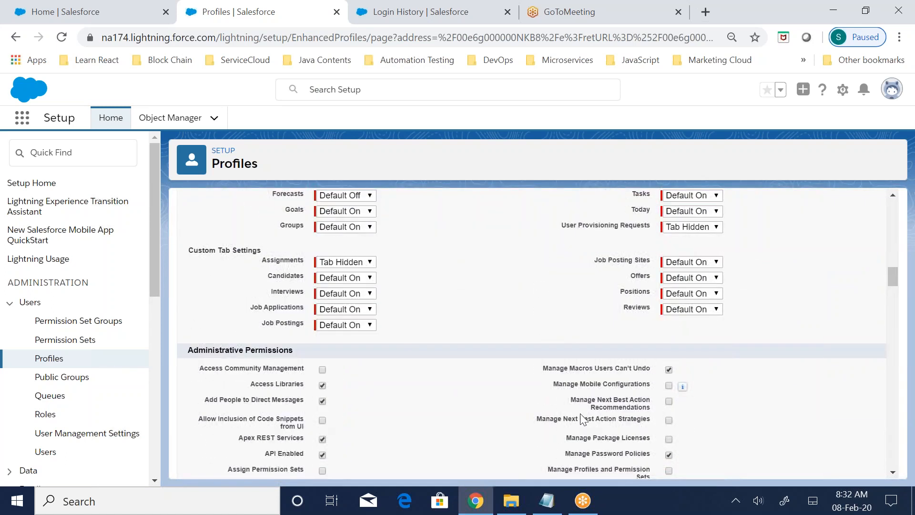
Grant Manage Users, which adds Manage Roles and Manage Sharing, then revoke Manage Users
scroll(580, 413, "down", 8)
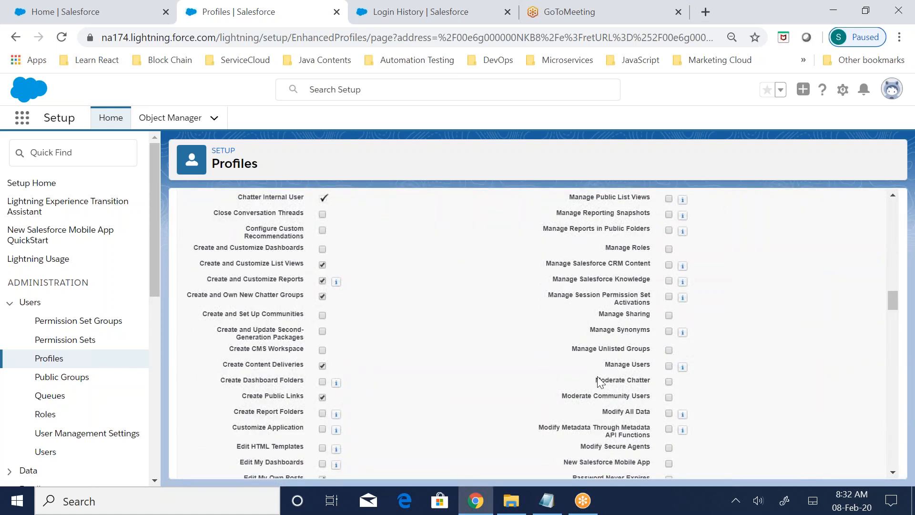
scroll(597, 376, "up", 3)
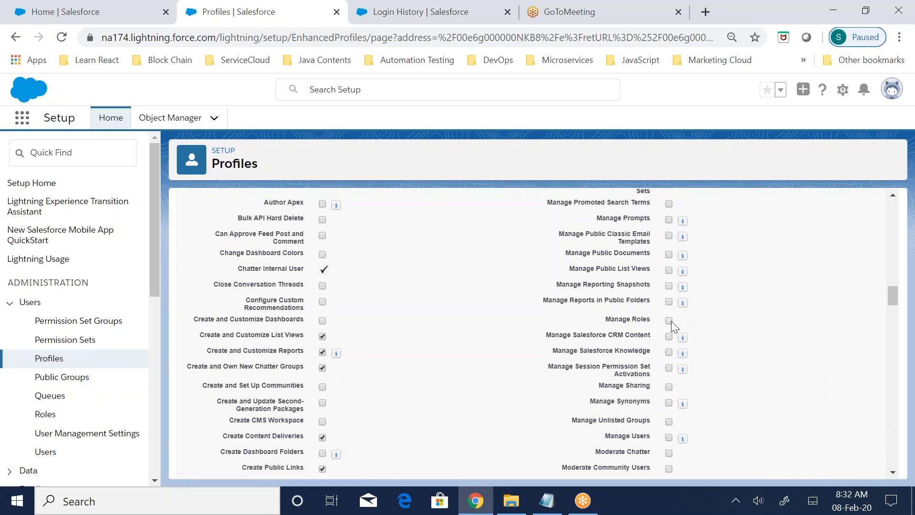
left_click(669, 438)
scroll(694, 389, "down", 1)
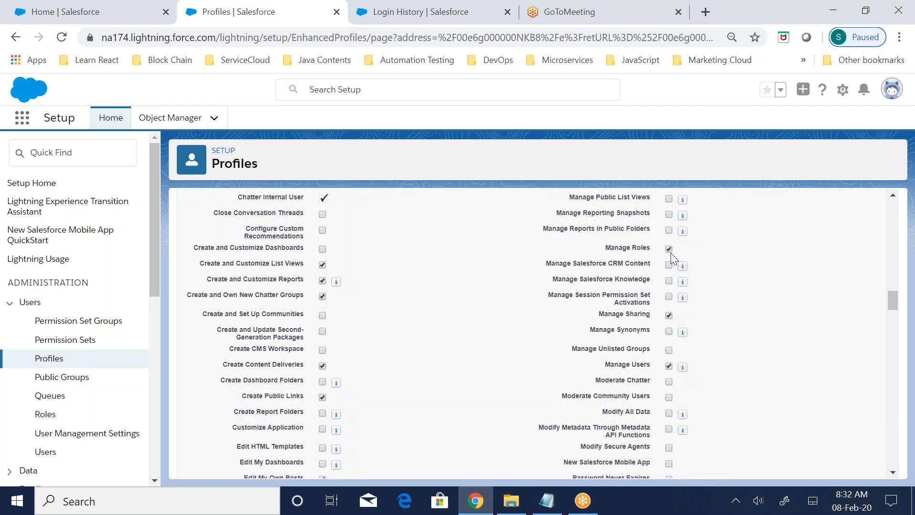
left_click(669, 367)
scroll(393, 369, "down", 10)
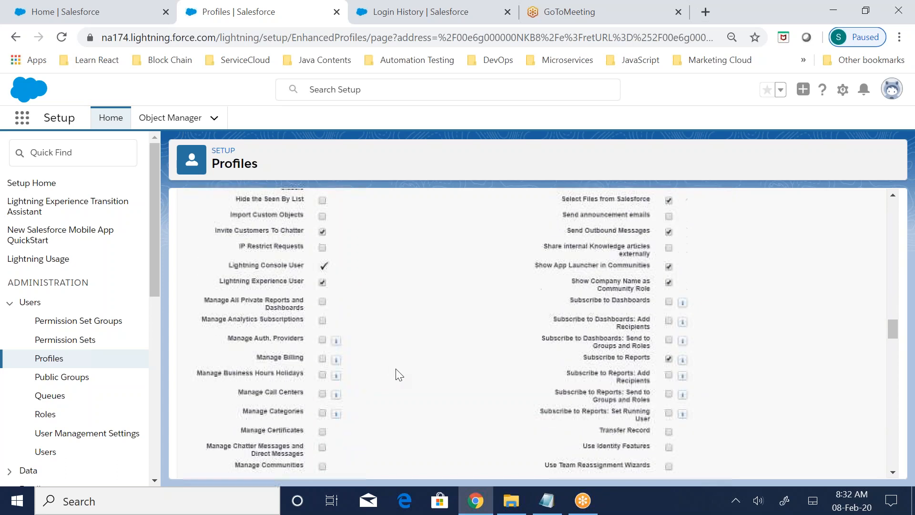
scroll(397, 370, "up", 3)
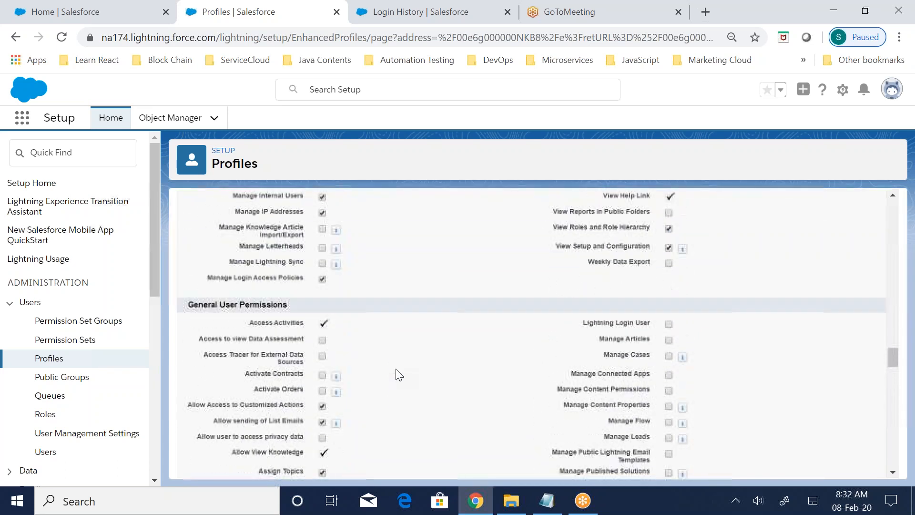
triple_click(196, 314)
scroll(427, 392, "down", 3)
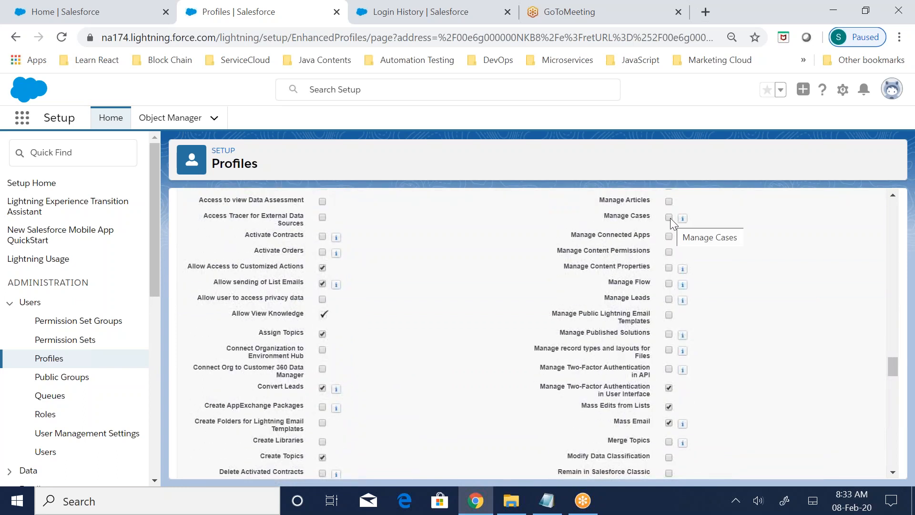
mouse_move(682, 218)
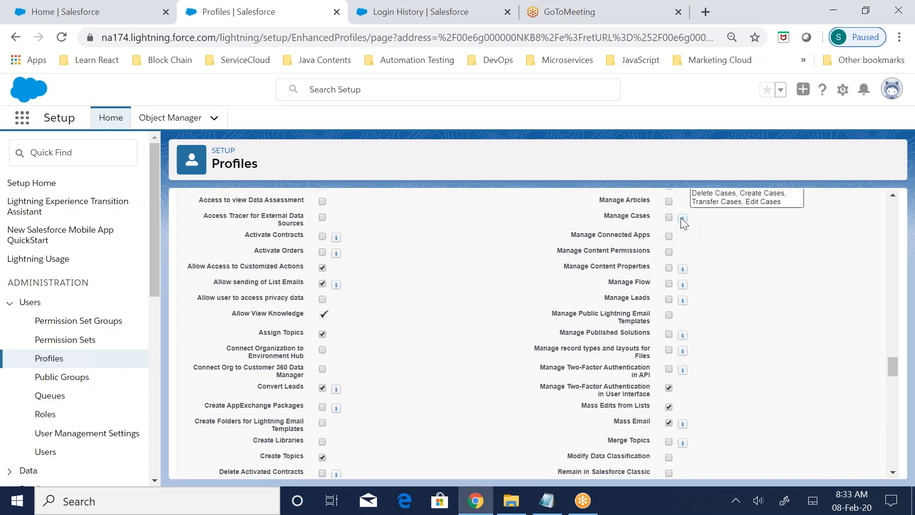
scroll(681, 218, "up", 1)
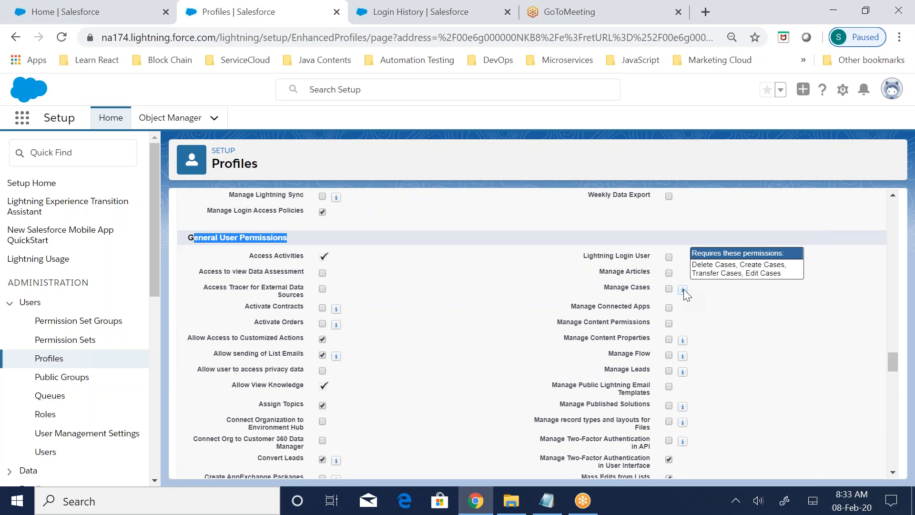
mouse_move(683, 357)
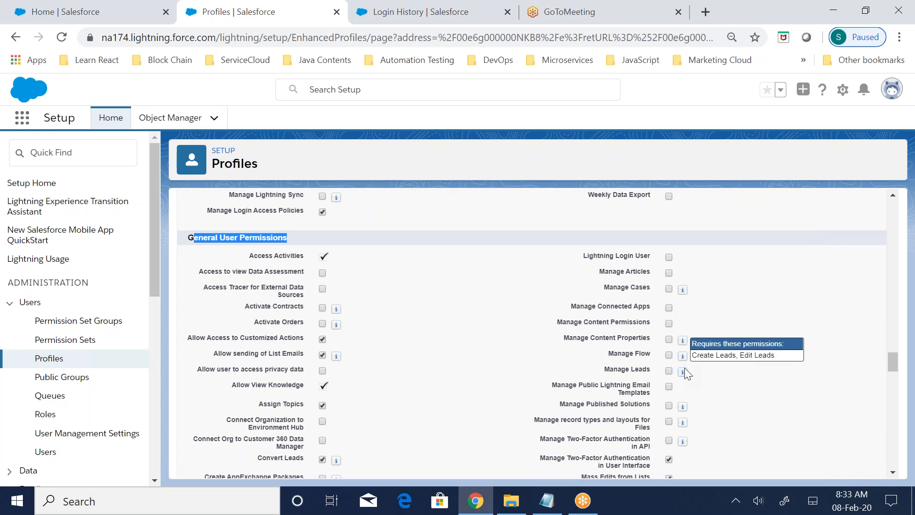
scroll(362, 346, "up", 15)
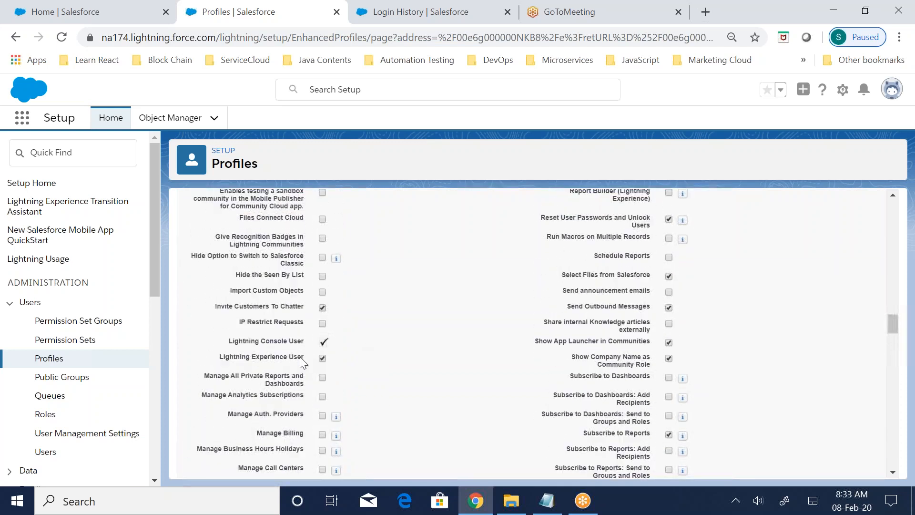
scroll(300, 359, "up", 12)
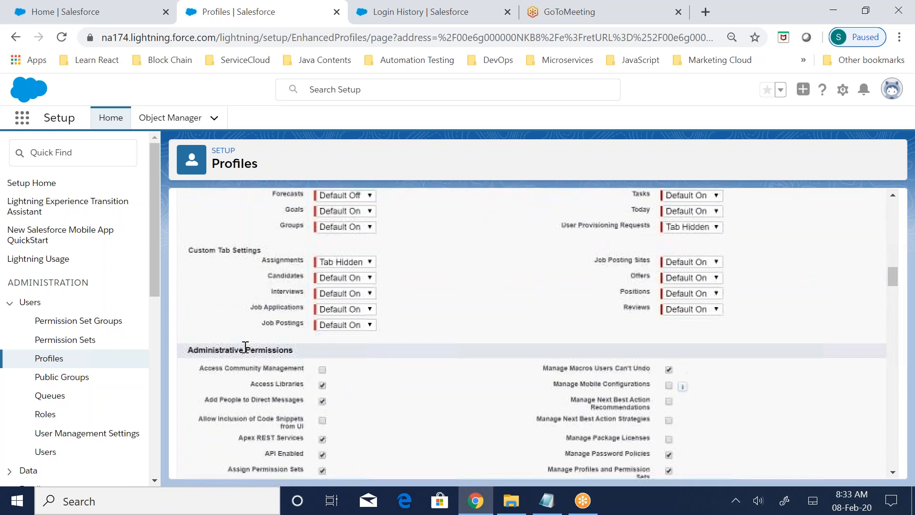
left_click_drag(191, 350, 399, 468)
left_click(499, 343)
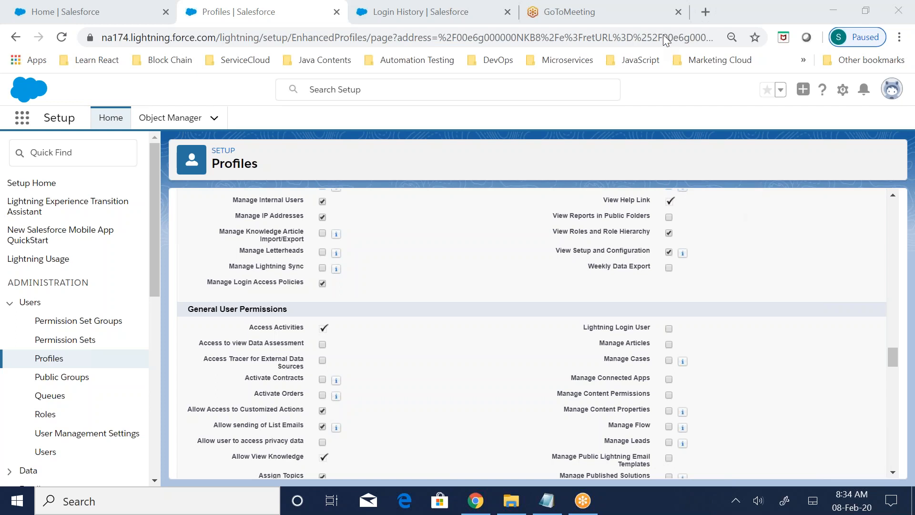
Give Positions Edit and Delete access and Job Applications Read access
scroll(608, 403, "down", 10)
scroll(455, 326, "down", 10)
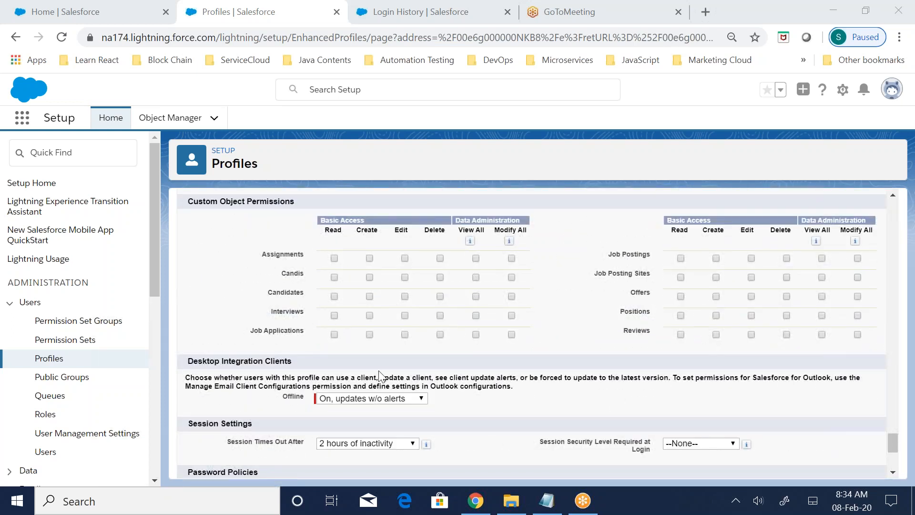
left_click(542, 506)
left_click(542, 505)
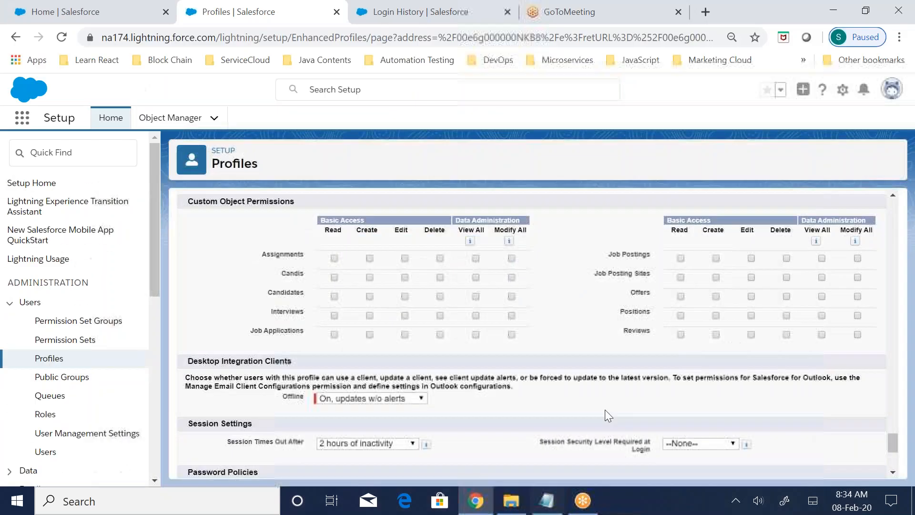
left_click(751, 315)
left_click(787, 315)
left_click(333, 336)
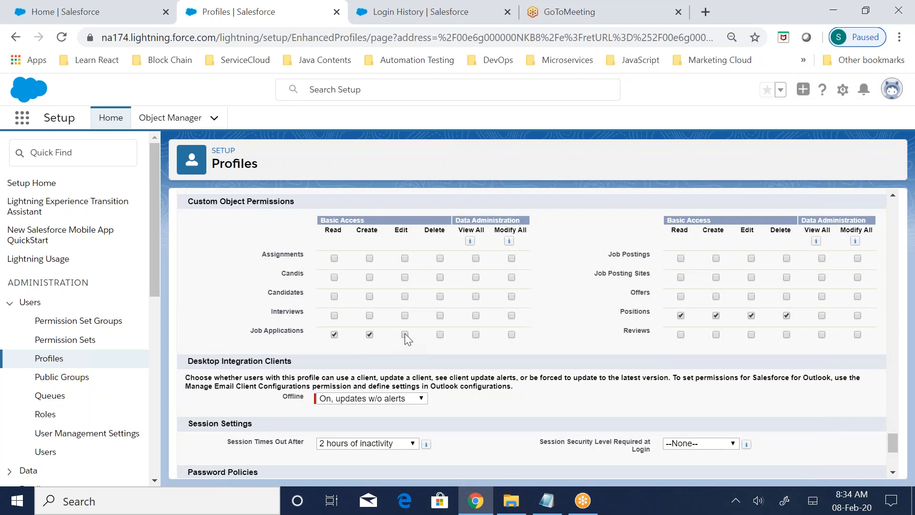
Grant Read, Create and Edit on Interviews after checking the notes
left_click(548, 510)
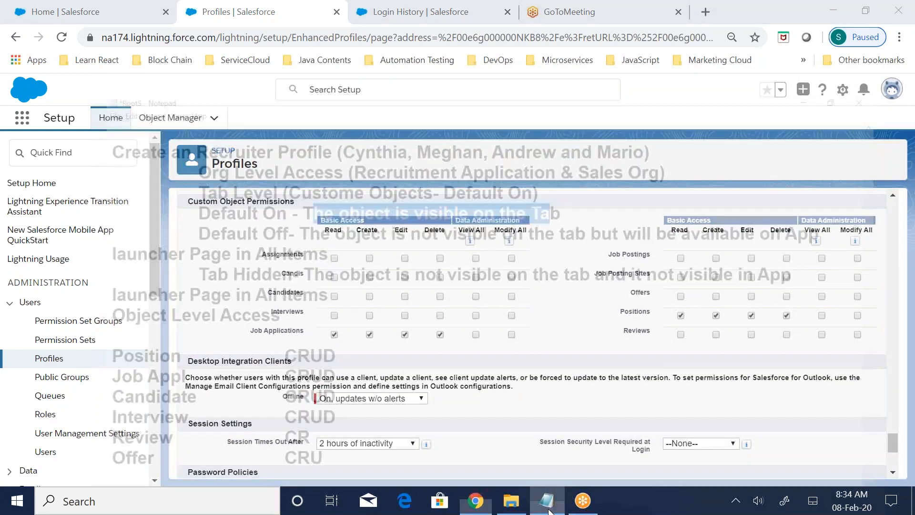
left_click(549, 509)
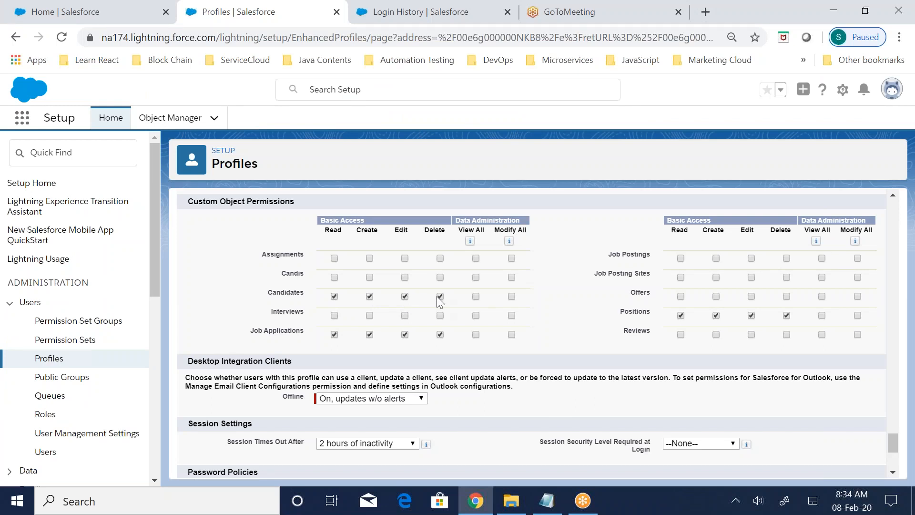
left_click(549, 510)
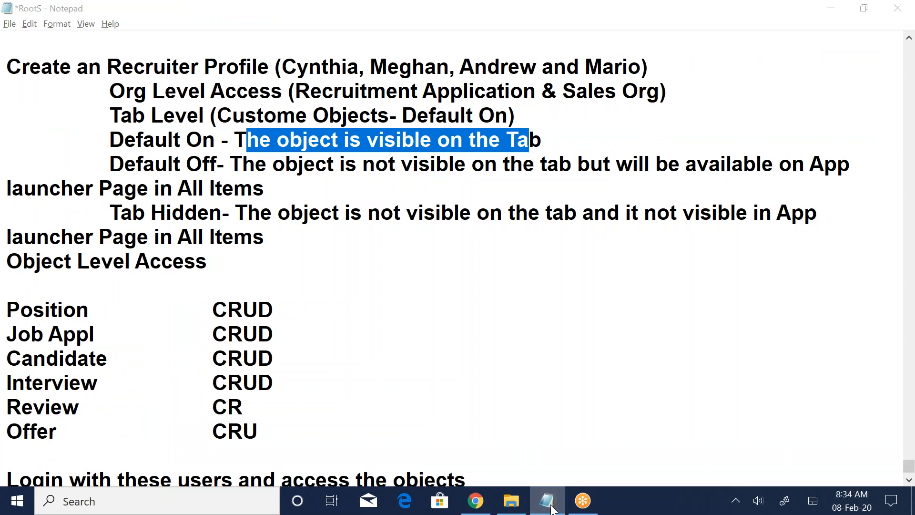
left_click(552, 508)
left_click(334, 315)
left_click(370, 316)
left_click(405, 315)
Add Edit access on Offers, comparing against the RootS notes
left_click(547, 501)
left_click(545, 505)
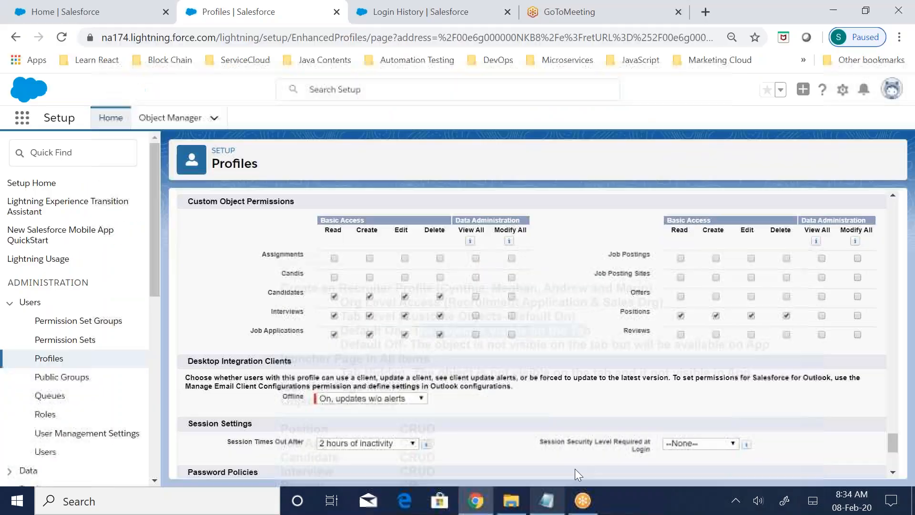
left_click(549, 505)
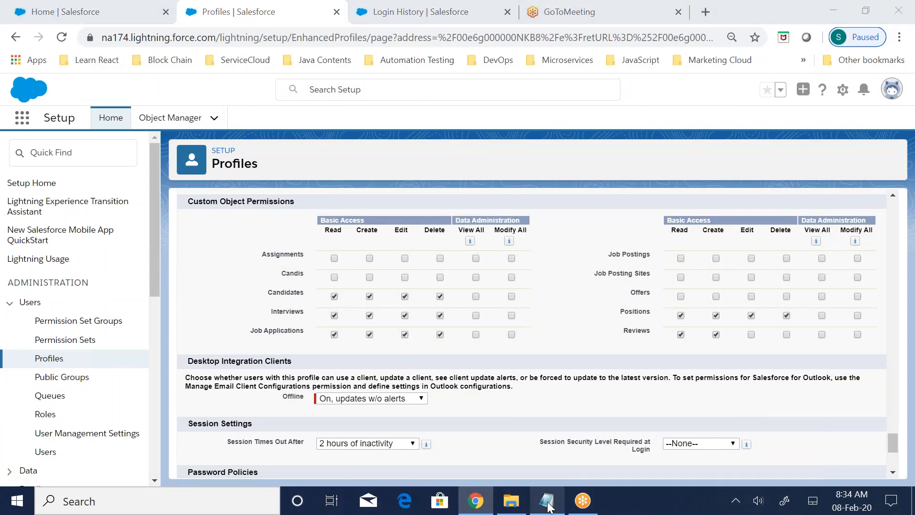
left_click(549, 506)
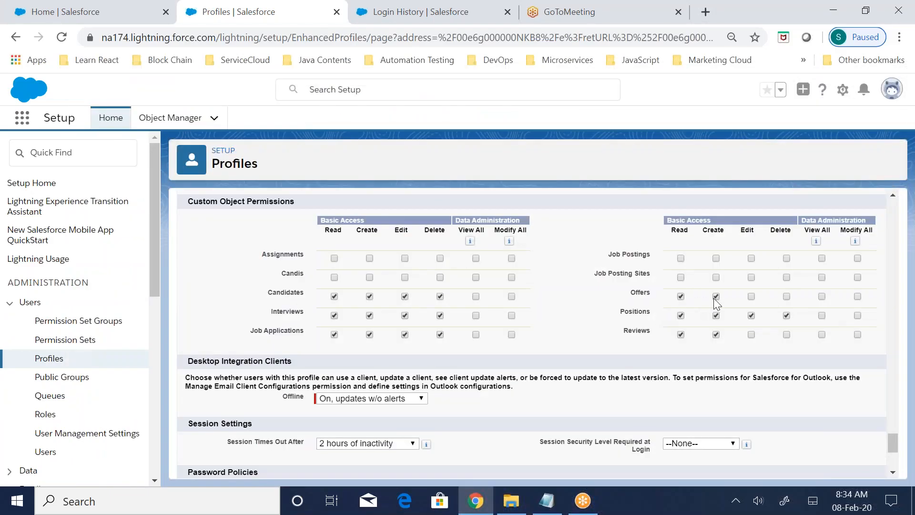
left_click(752, 297)
left_click(548, 501)
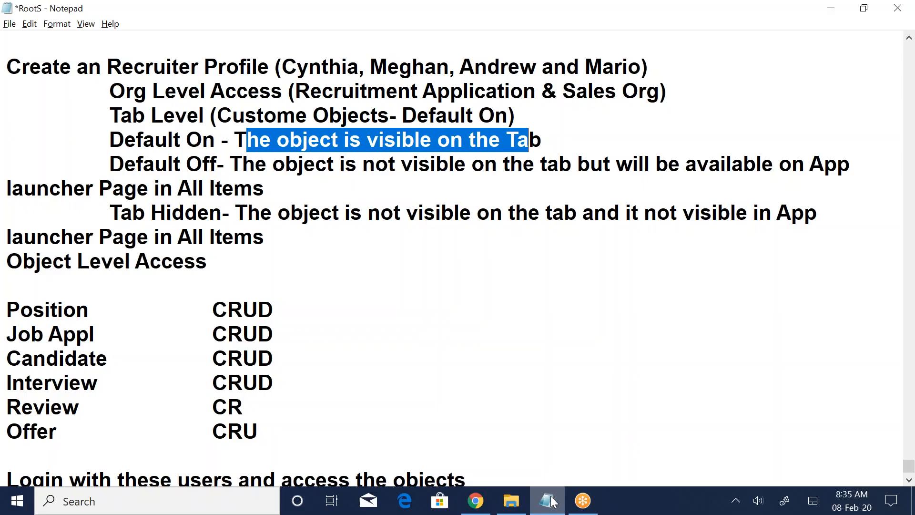
left_click(550, 500)
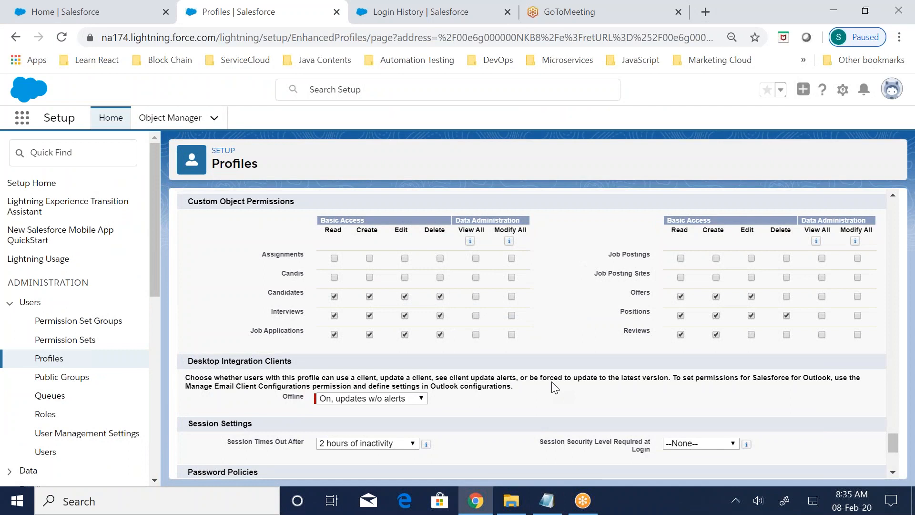
Review the profile's Tab Settings and permission sections, then bring up the RootS notes
scroll(439, 336, "up", 15)
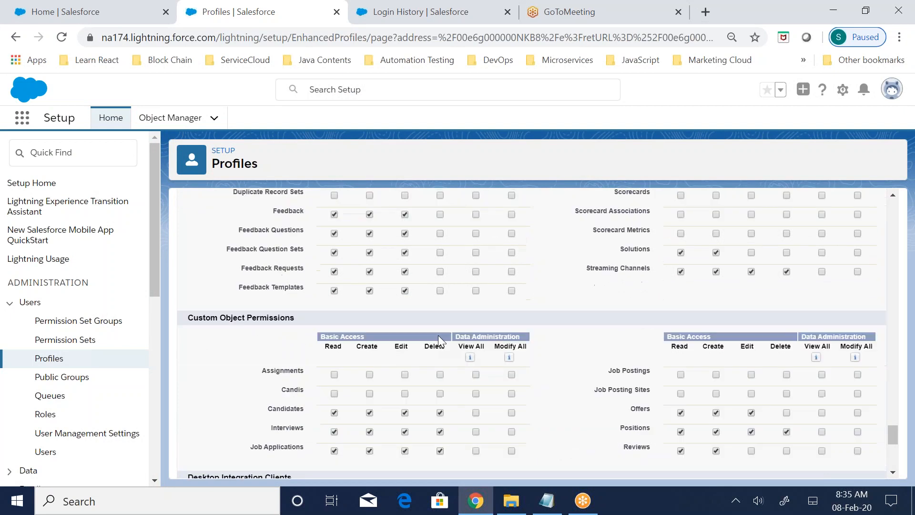
scroll(439, 335, "up", 10)
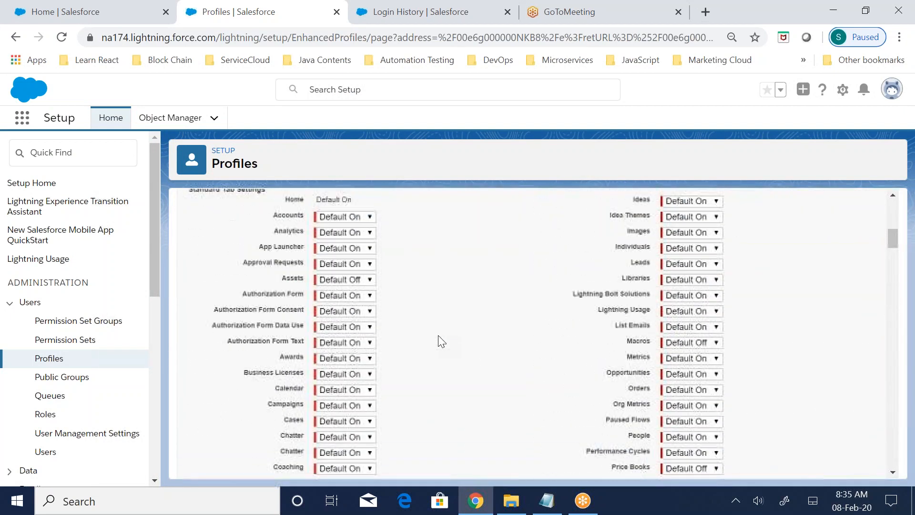
scroll(439, 336, "down", 8)
scroll(440, 339, "down", 3)
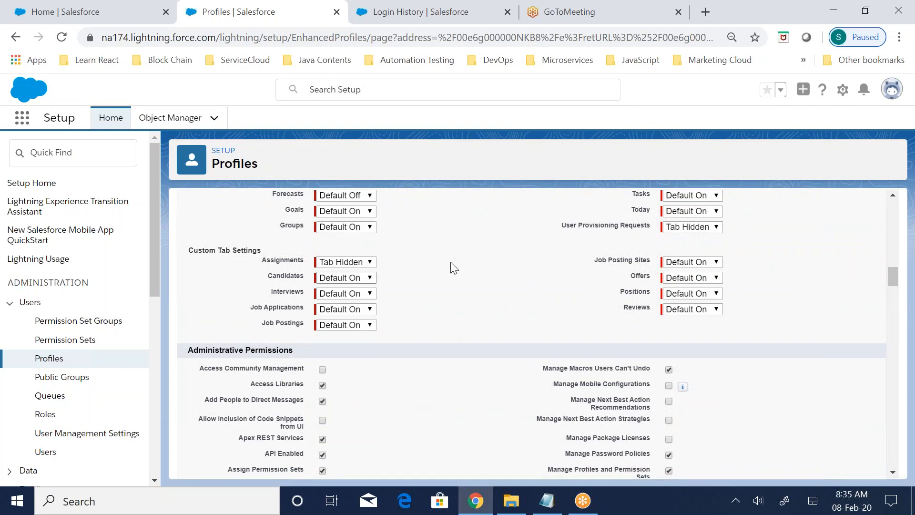
scroll(451, 358, "down", 15)
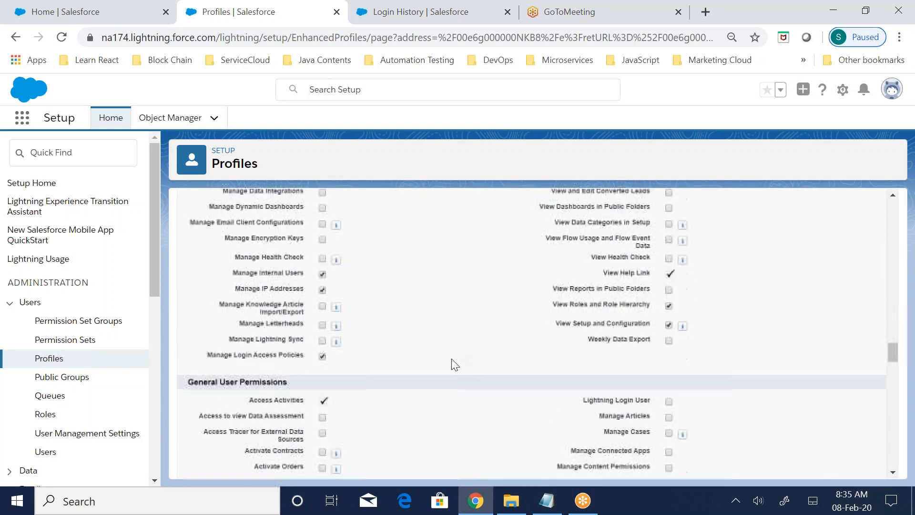
scroll(451, 367, "down", 10)
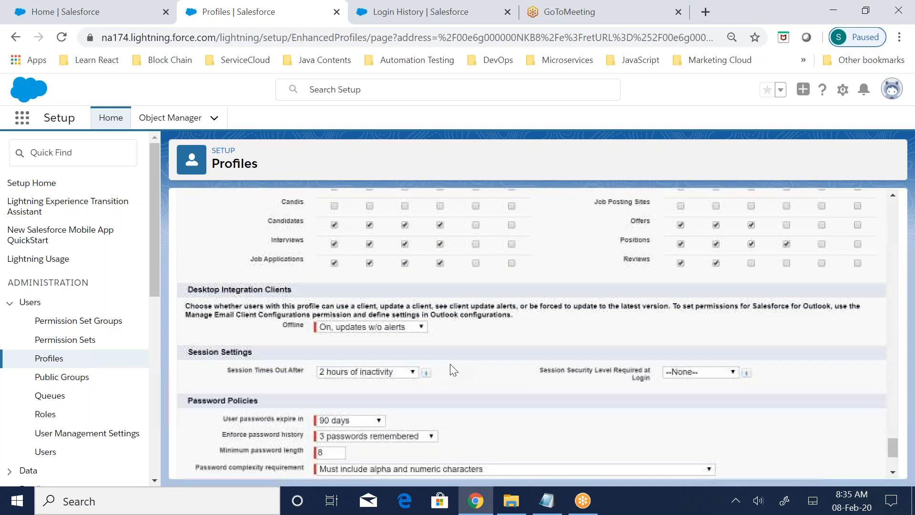
left_click(548, 501)
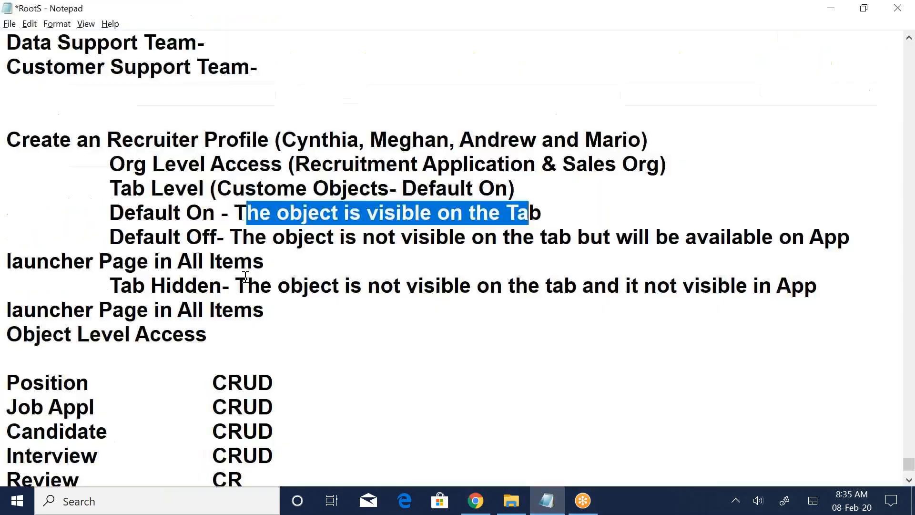
Highlight the Org Level Access, Tab Level and object access requirements in the notes
left_click_drag(110, 164, 329, 164)
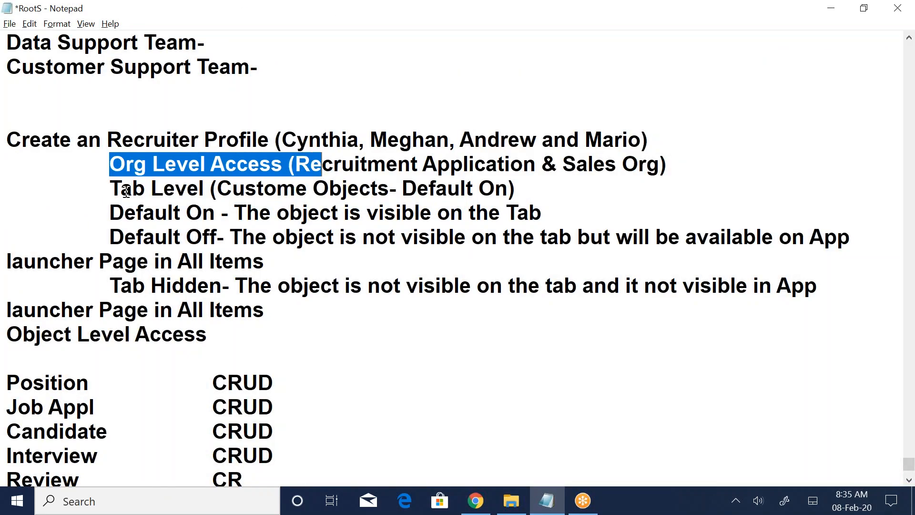
left_click_drag(92, 191, 265, 188)
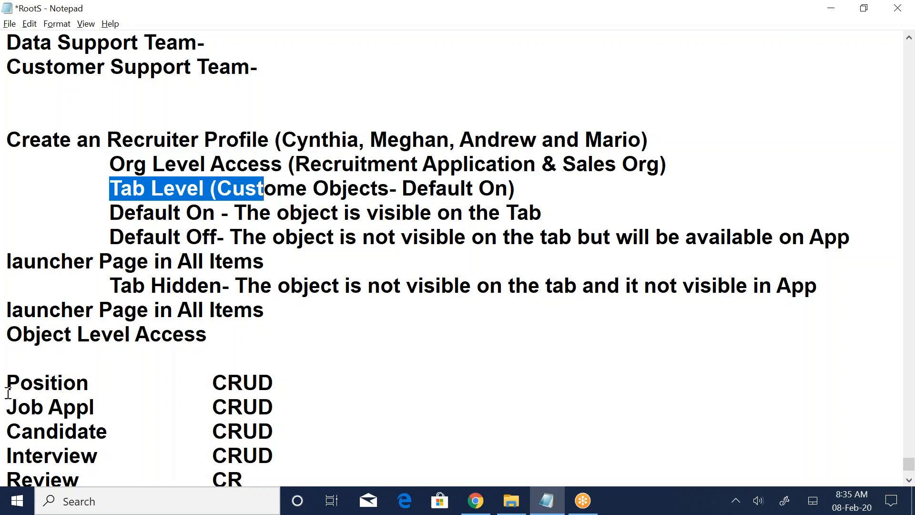
left_click_drag(7, 381, 285, 392)
Save the Recruiter Profile changes and go to the All Users list
left_click(476, 501)
scroll(519, 398, "up", 10)
left_click_drag(894, 378, 893, 205)
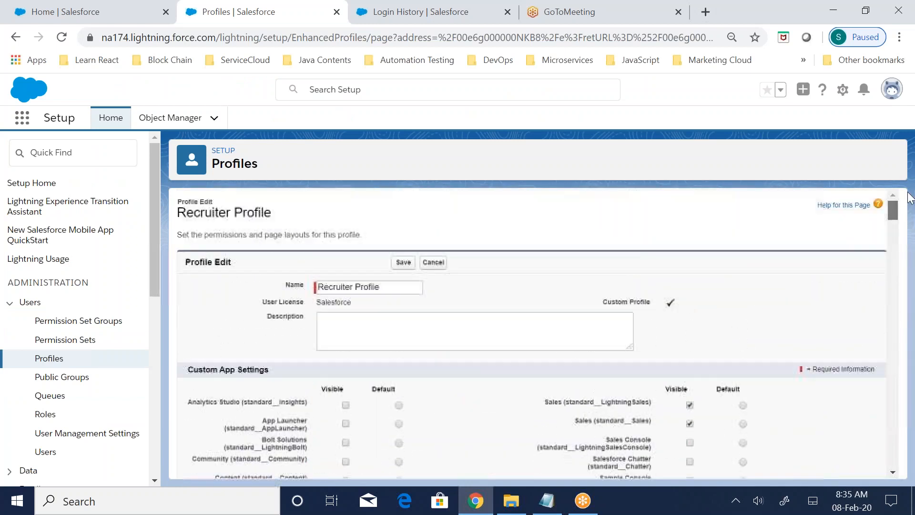
left_click(404, 262)
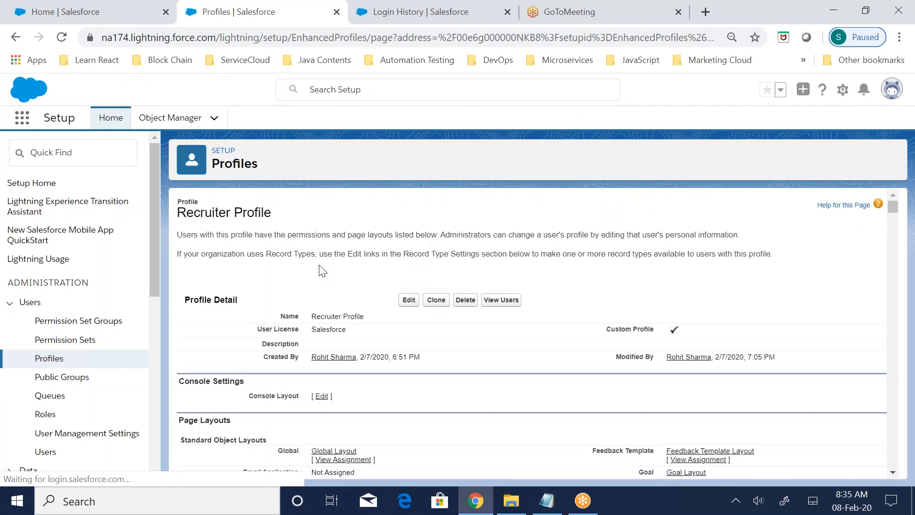
scroll(48, 377, "down", 2)
left_click(46, 381)
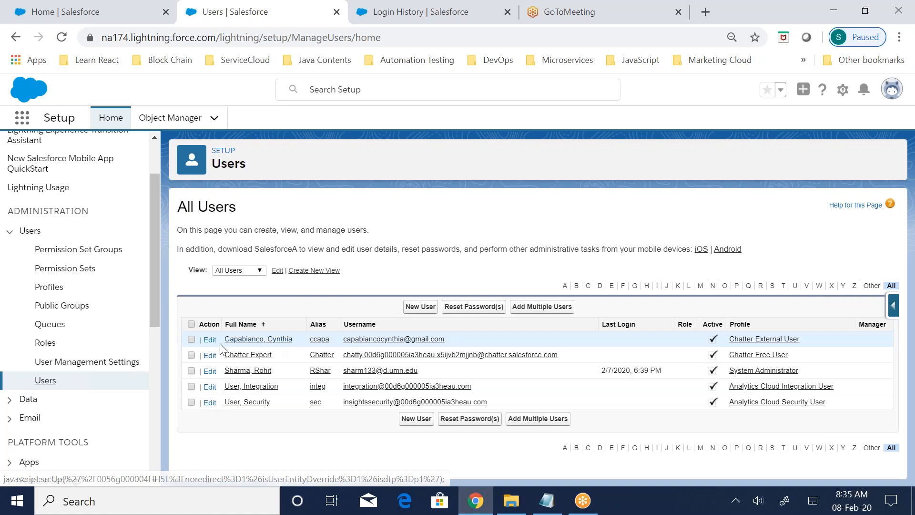
Give the first listed user the Salesforce licence and Recruiter Profile, and save
left_click(248, 342)
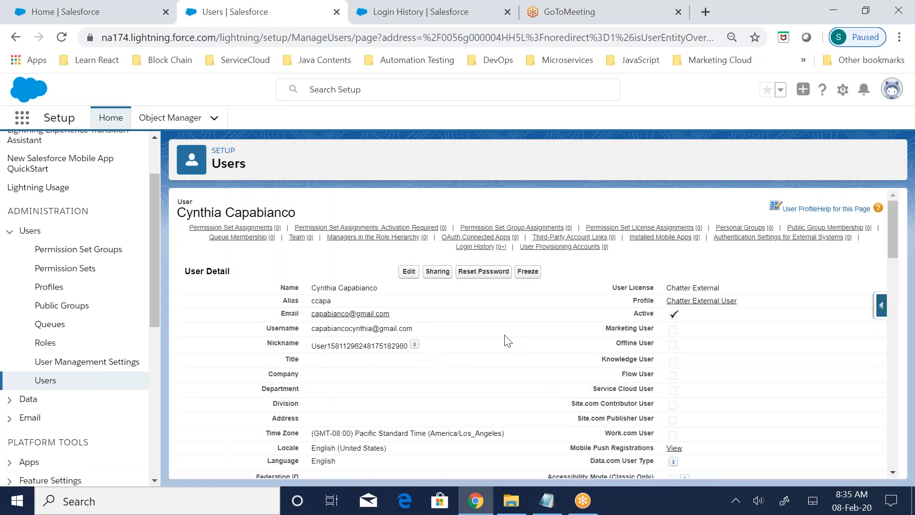
left_click(413, 276)
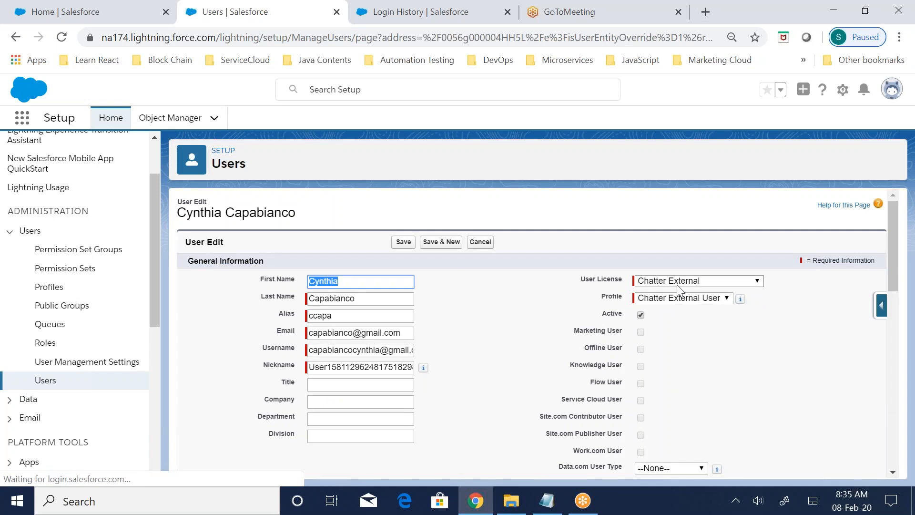
left_click(677, 285)
left_click(671, 195)
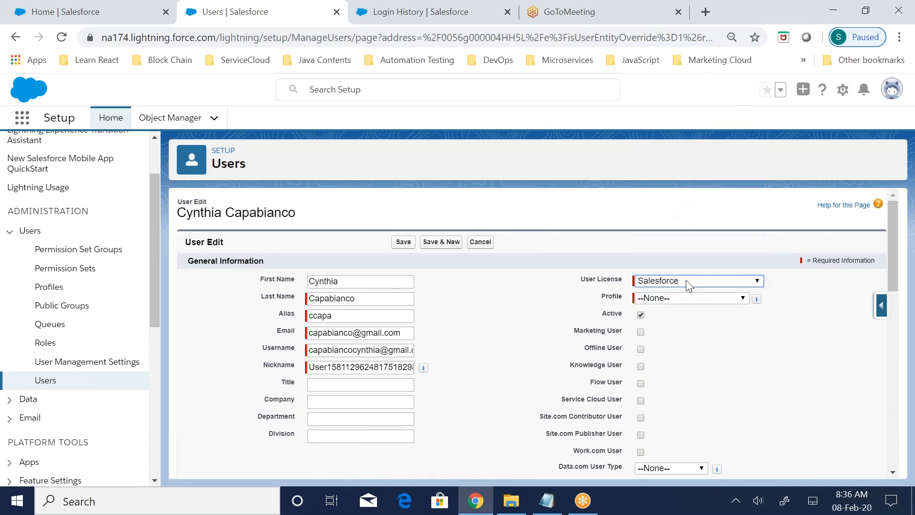
left_click(689, 298)
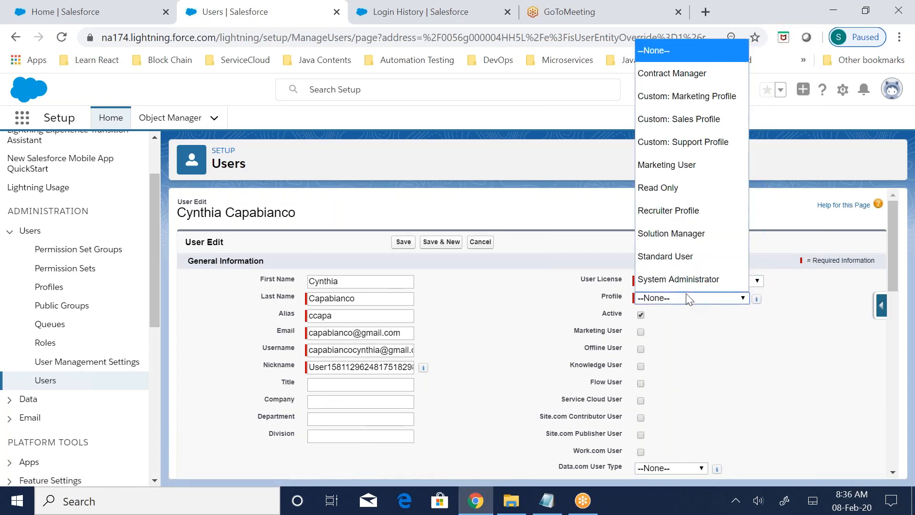
left_click(679, 210)
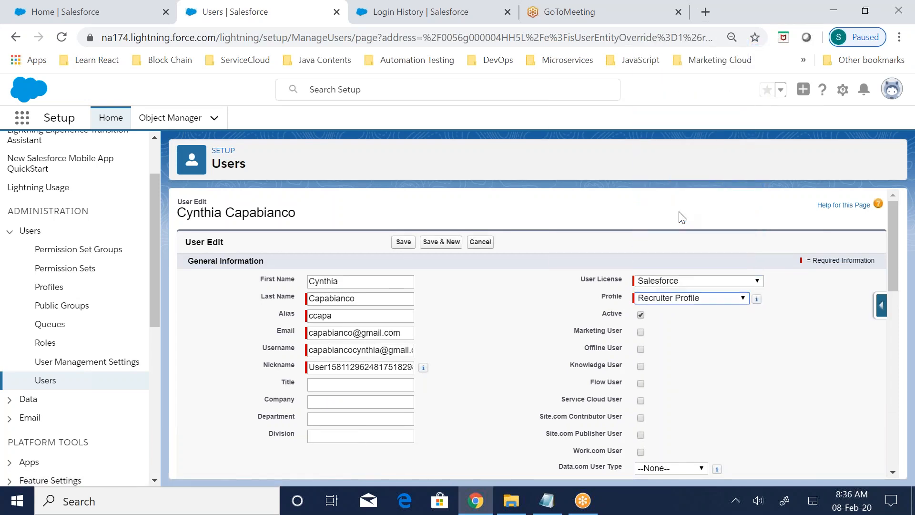
left_click(405, 242)
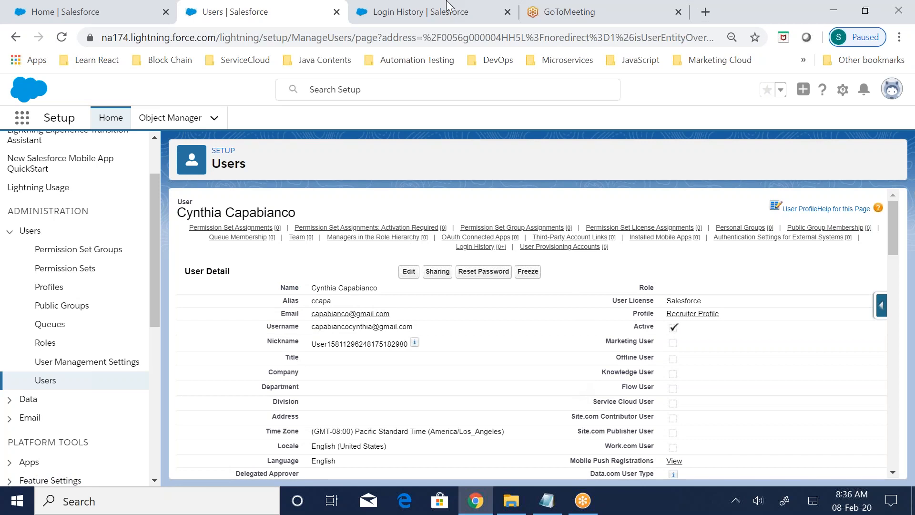
scroll(112, 305, "up", 3)
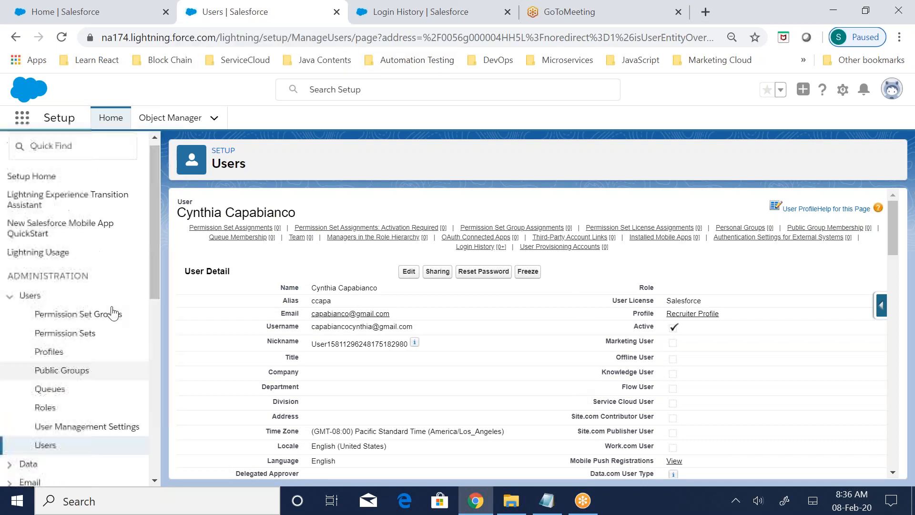
Find Login Access Policies via Quick Find 'Login' and select the Administrators Can Log in as Any User setting
left_click(38, 155)
type("Lo")
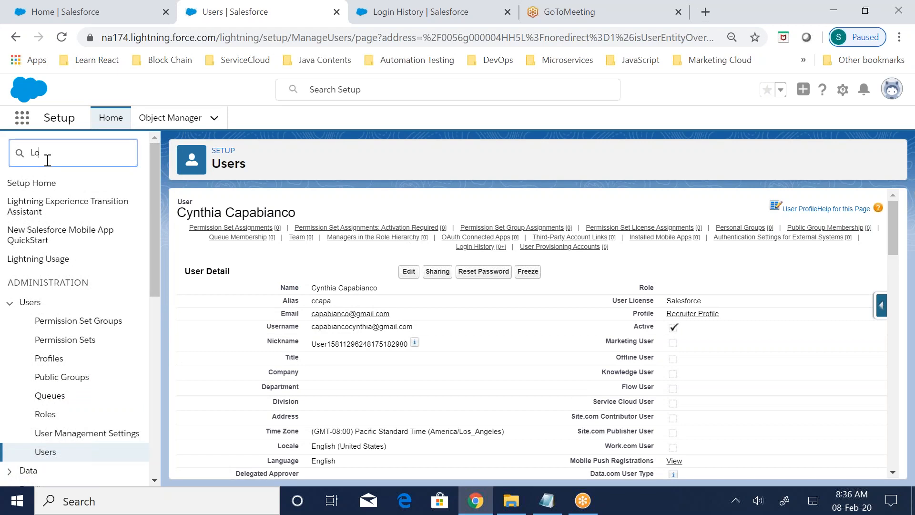
type("gin")
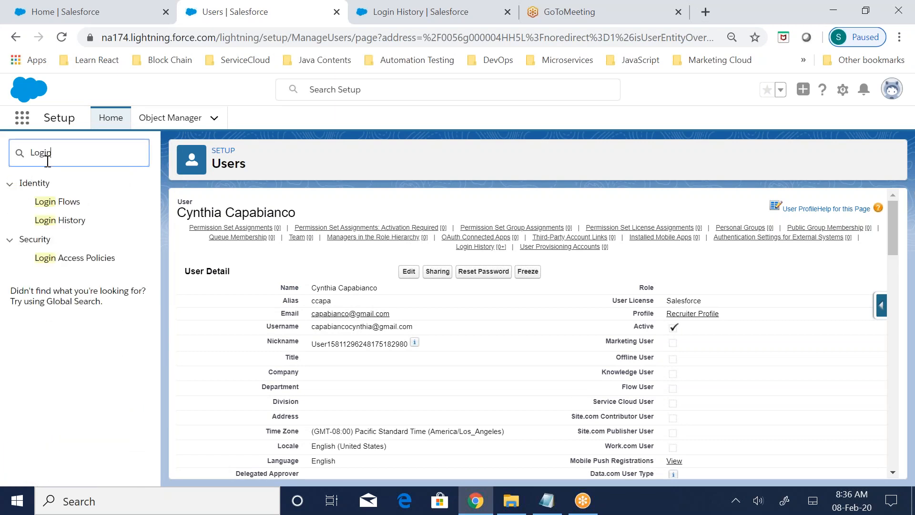
left_click(71, 265)
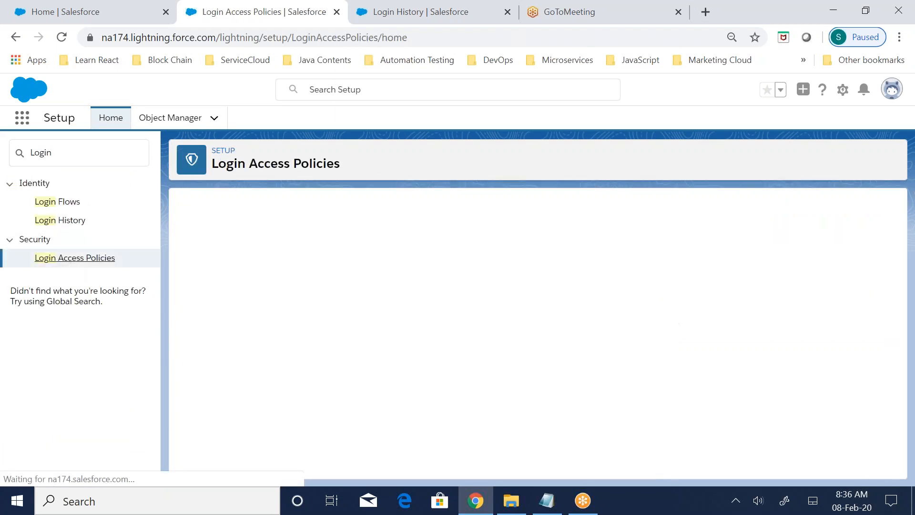
left_click_drag(189, 298, 339, 299)
key("ctrl+c")
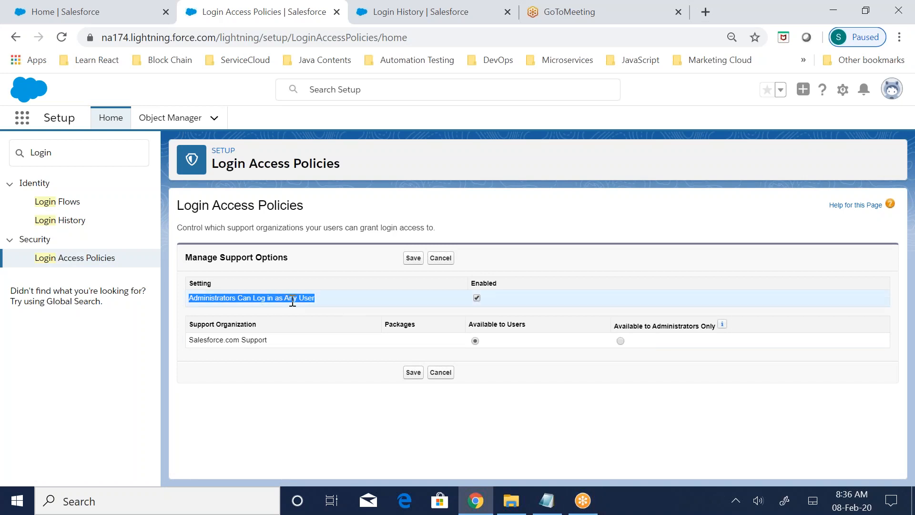
Paste the setting name into the RootS notes, then search Setup for 'users'
left_click(548, 505)
left_click(341, 470)
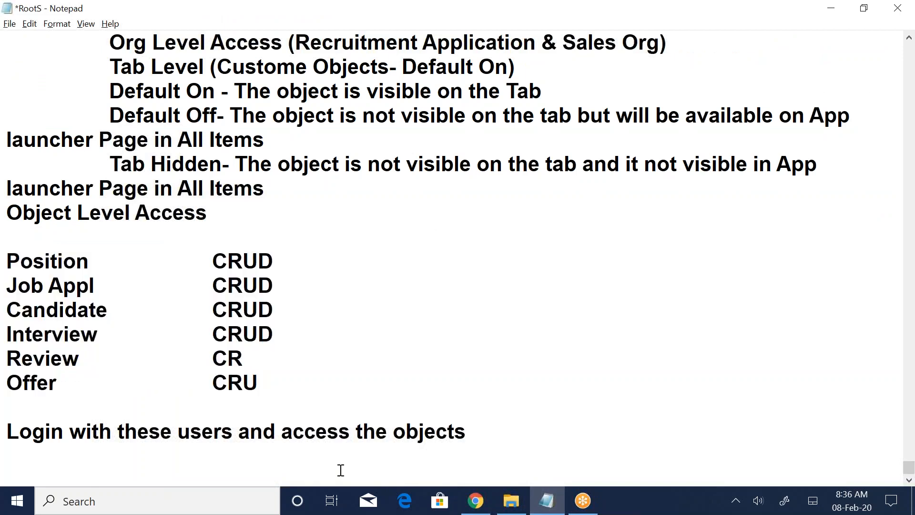
key("ctrl+v")
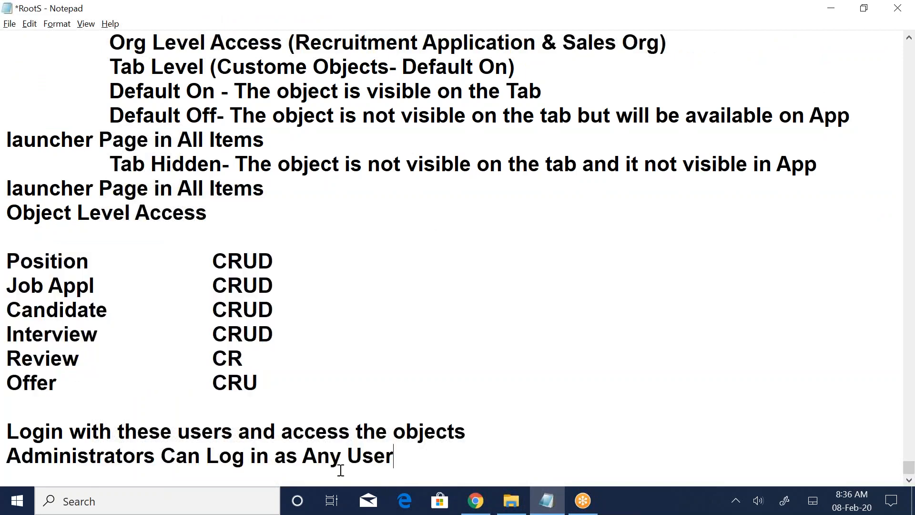
key("alt+Tab")
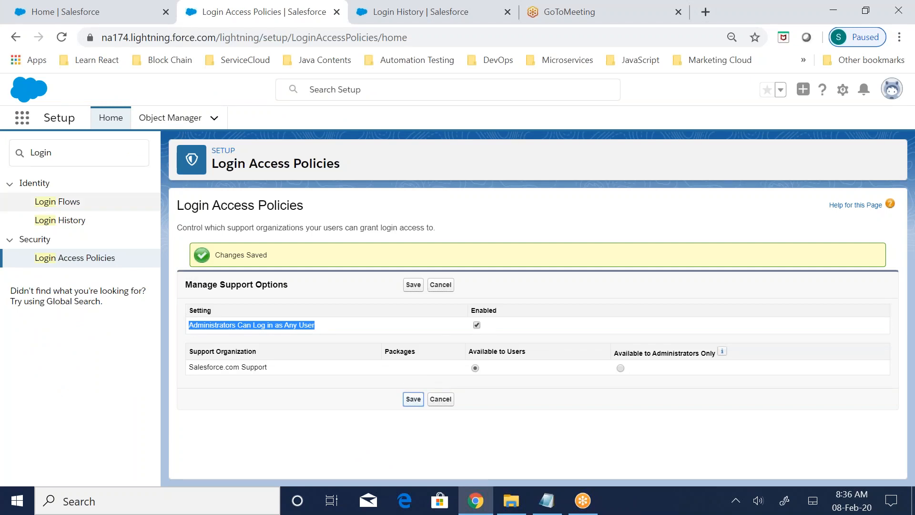
left_click(8, 142)
type("use")
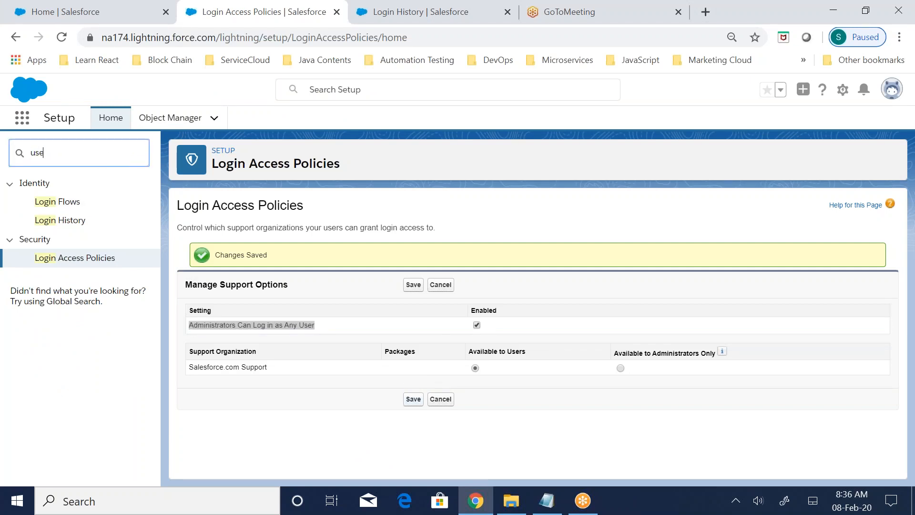
type("rs")
Log in as the Recruiter Profile user from the Users page and dismiss the Lightning welcome popup
left_click(54, 339)
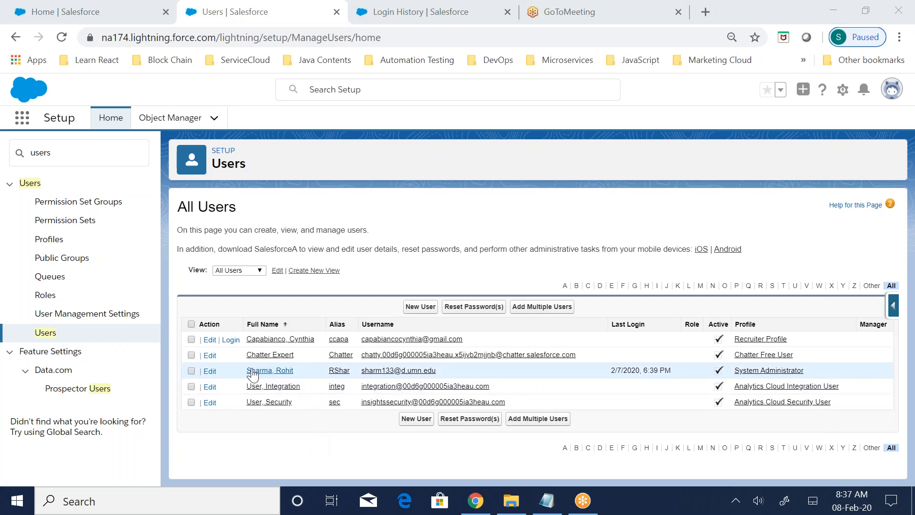
left_click(230, 340)
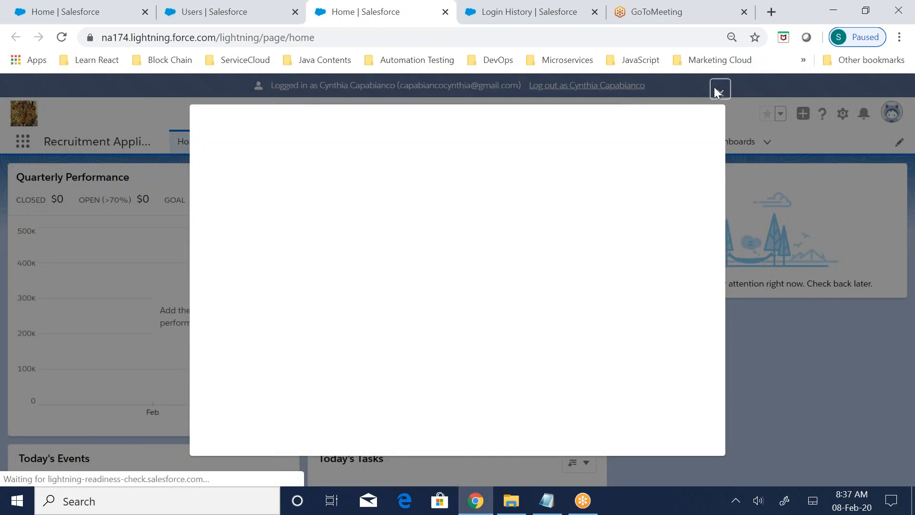
left_click(719, 94)
left_click_drag(515, 85, 273, 85)
left_click(260, 86)
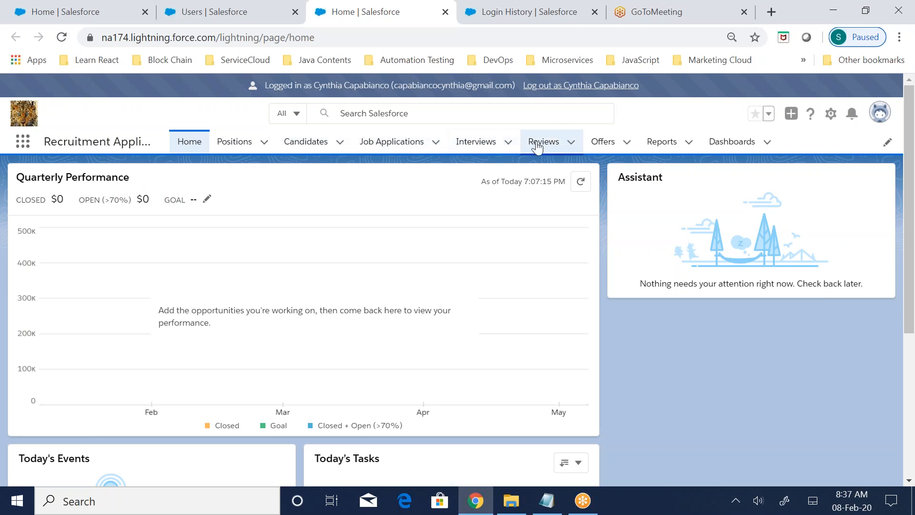
Start a new Position from the All positions view and enter the name Web Developer
left_click(243, 144)
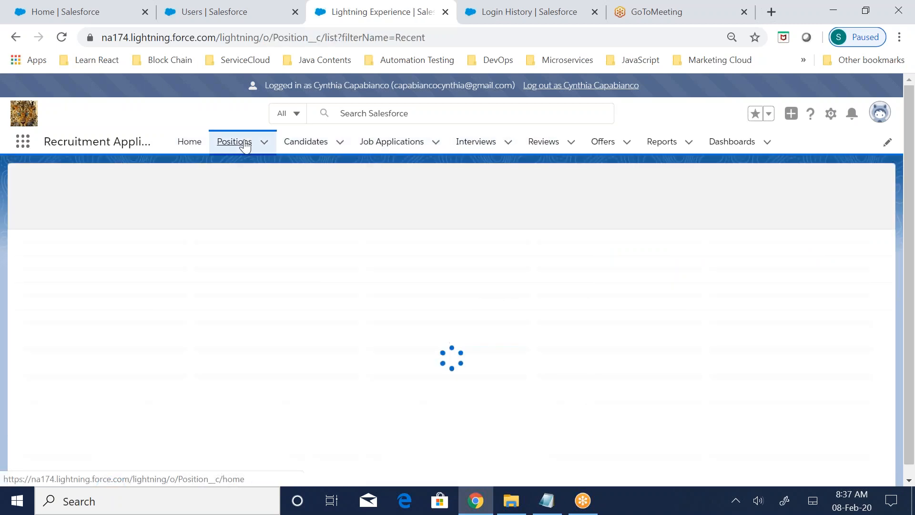
left_click(148, 190)
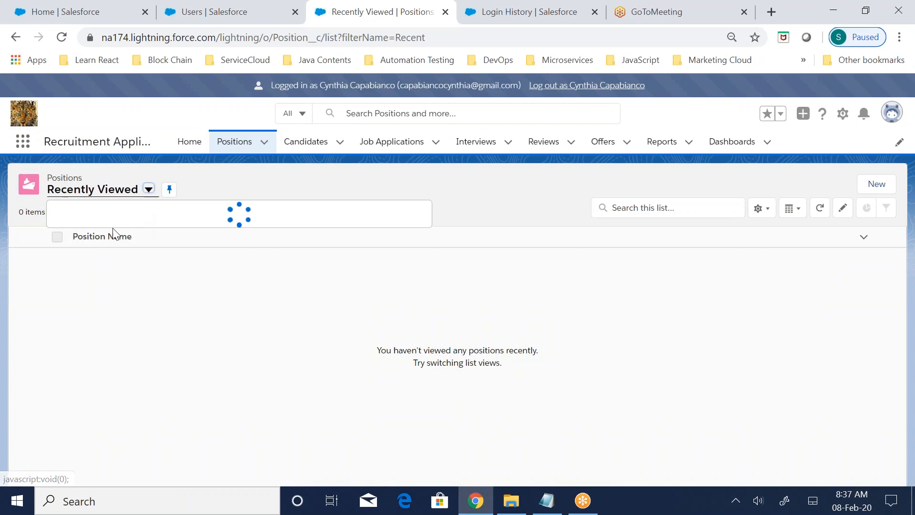
left_click(80, 233)
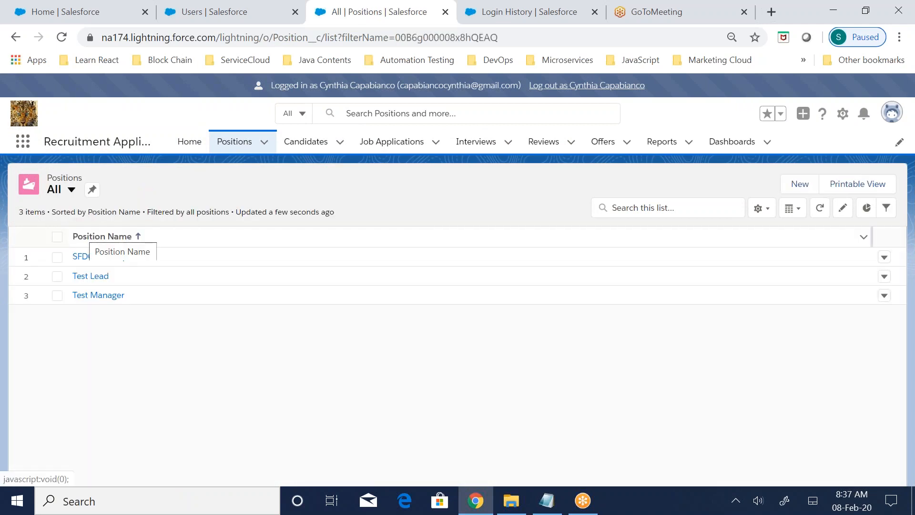
left_click(800, 184)
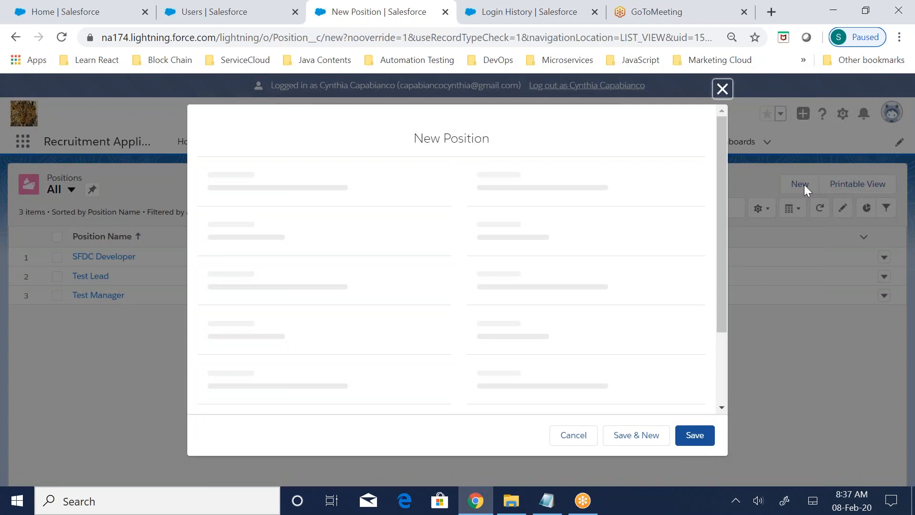
left_click(547, 500)
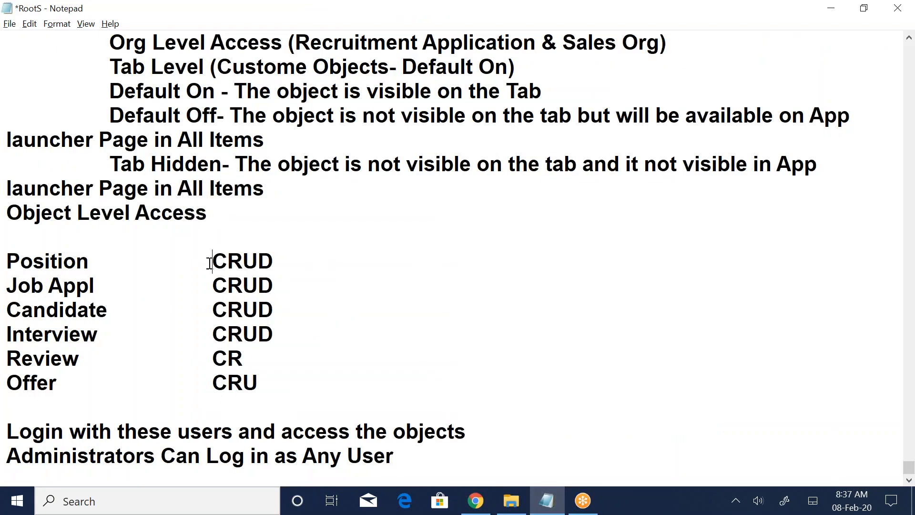
left_click_drag(212, 262, 304, 263)
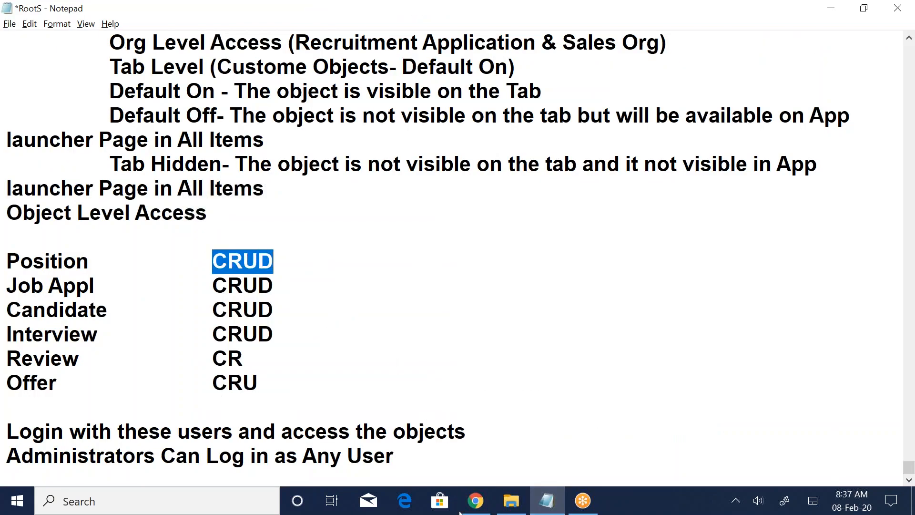
left_click(475, 500)
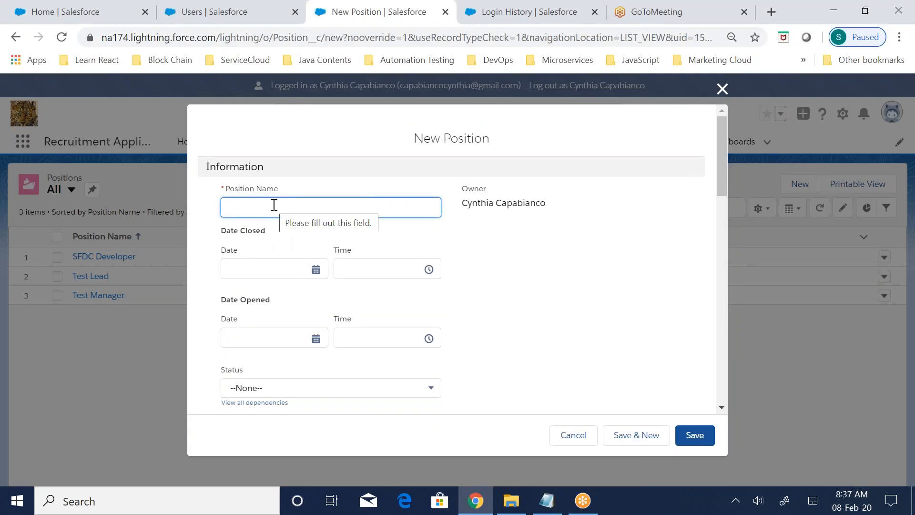
type("Web Developer")
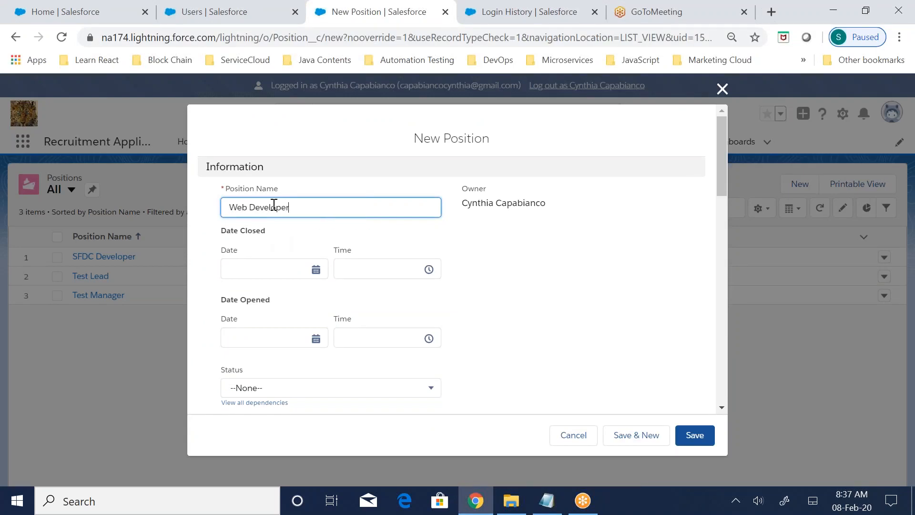
Set Date Opened 2/19/2020, Status Open, Department IT, Location San Fransico, CA, and fill the job description
left_click(316, 339)
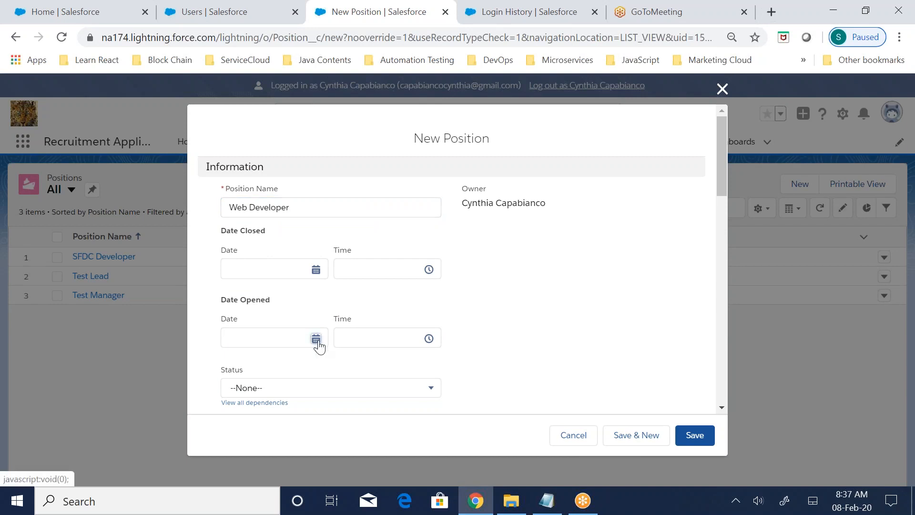
left_click(314, 242)
scroll(433, 296, "down", 4)
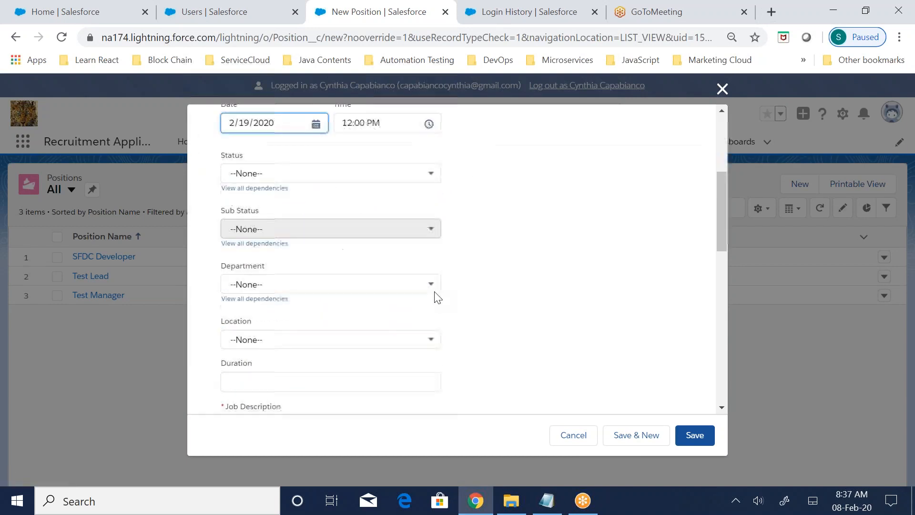
left_click(381, 175)
left_click(310, 244)
left_click(316, 282)
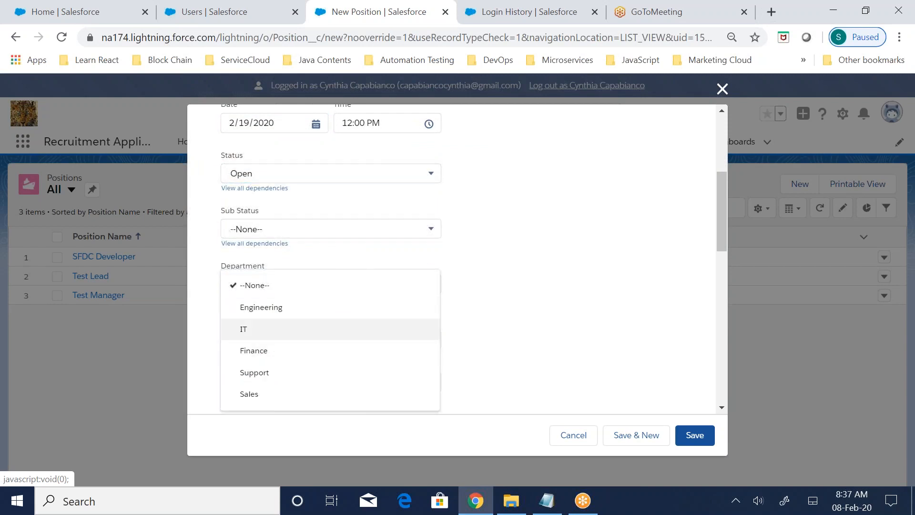
left_click(271, 334)
left_click(283, 344)
left_click(283, 331)
scroll(284, 344, "down", 5)
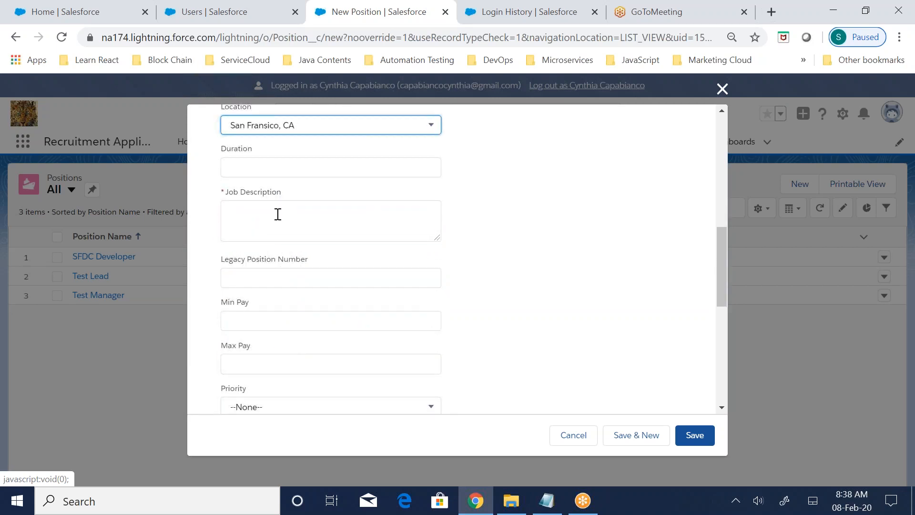
left_click(278, 214)
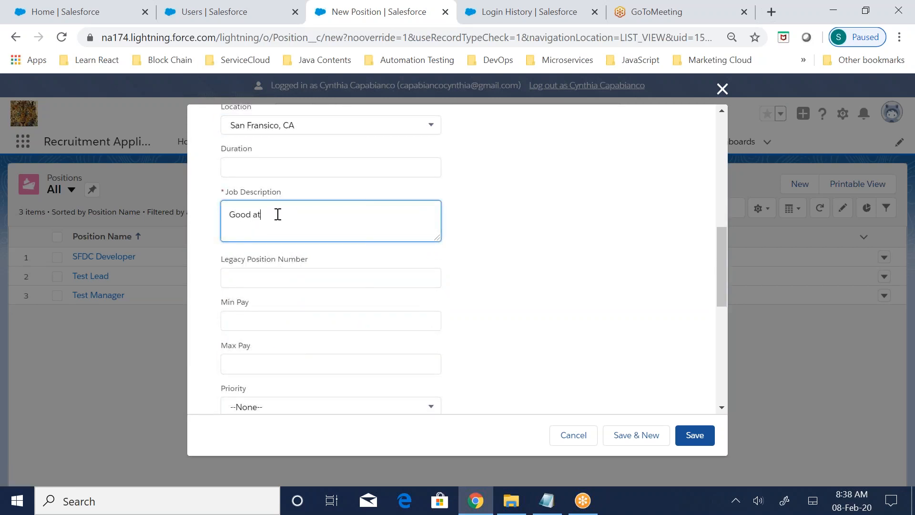
Set pay from $3,000 to $4,000 and pay grade IT-200, then save the position
scroll(277, 214, "down", 5)
scroll(263, 241, "up", 3)
left_click(265, 174)
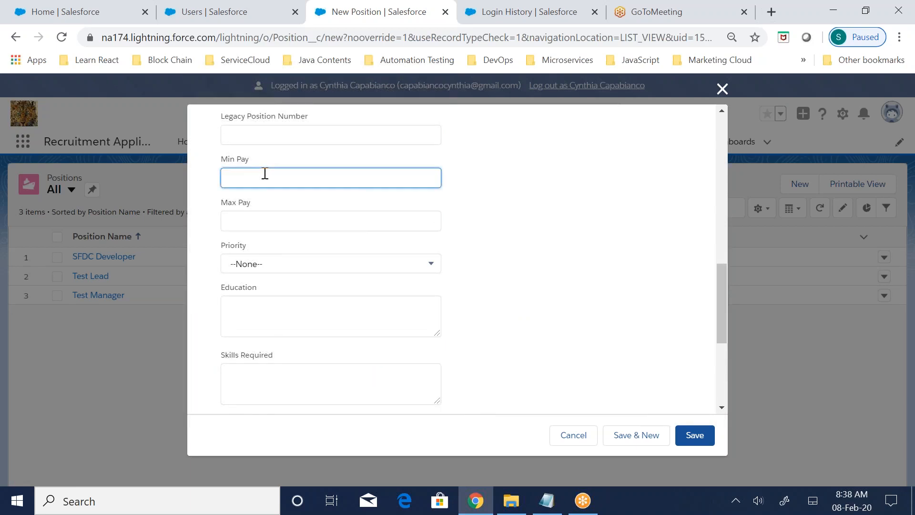
key("Tab")
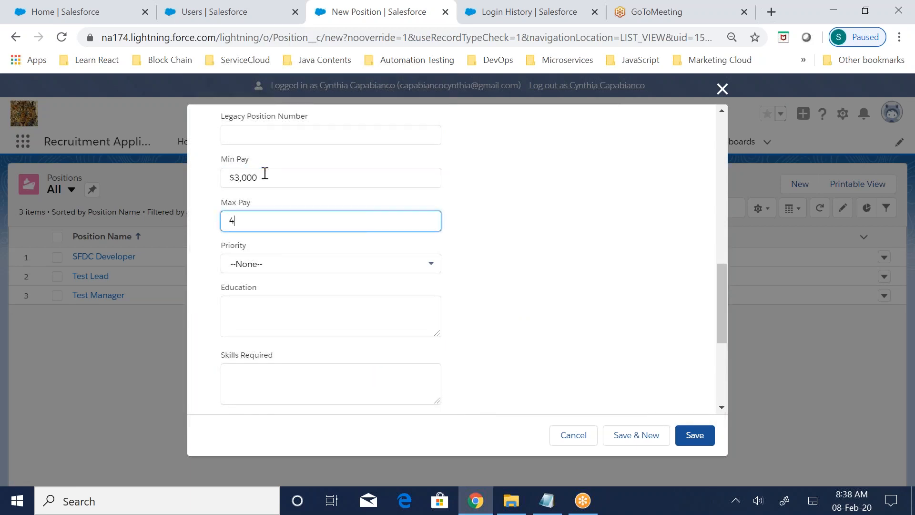
type("4000")
key("Tab")
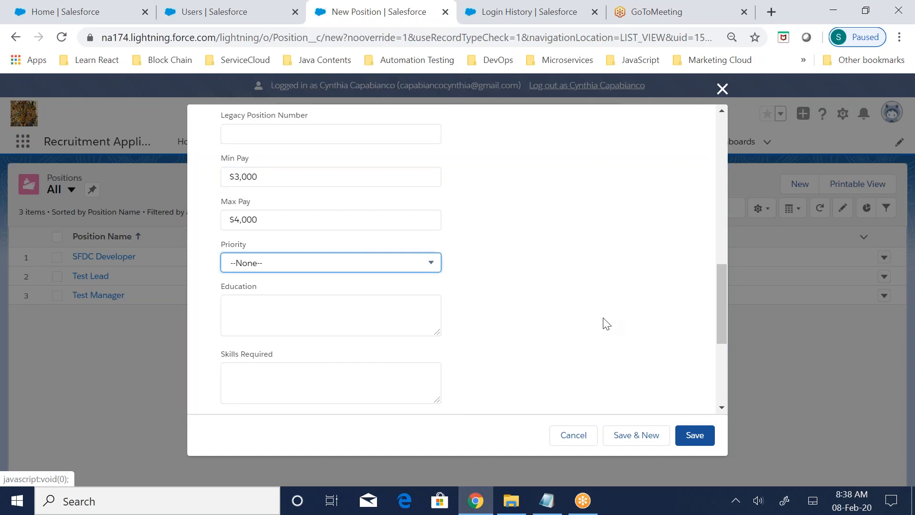
scroll(606, 324, "down", 5)
scroll(278, 348, "down", 1)
left_click(281, 375)
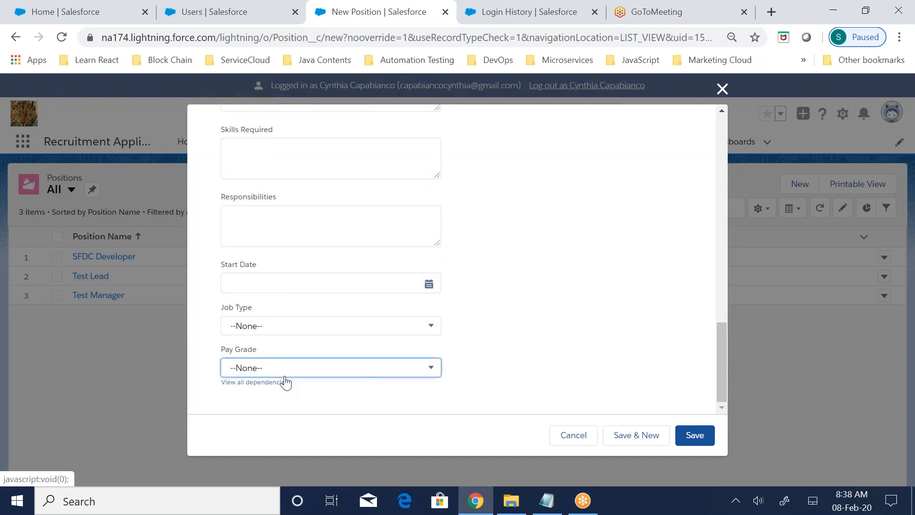
left_click(261, 297)
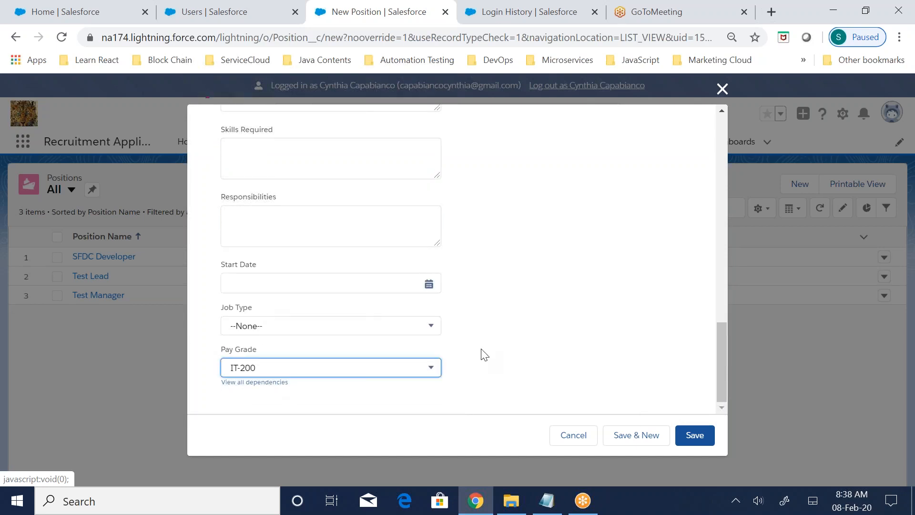
left_click(704, 442)
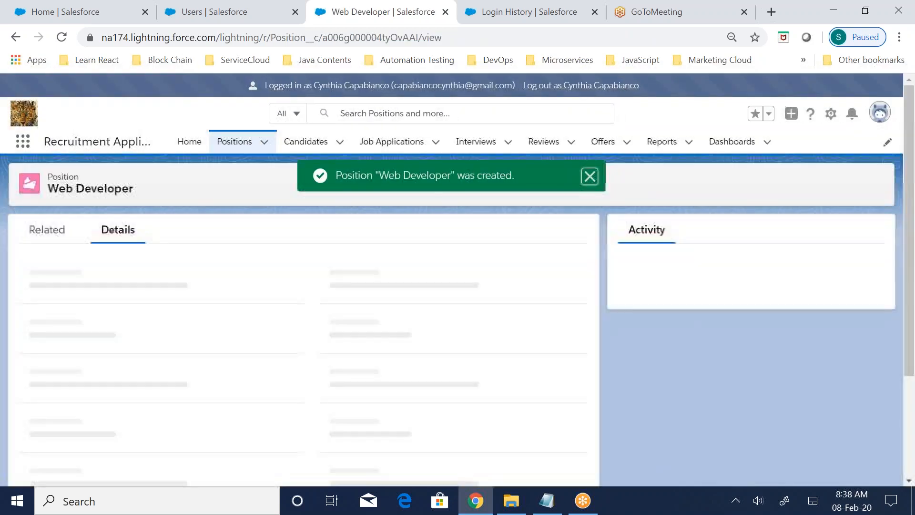
left_click_drag(436, 279, 339, 281)
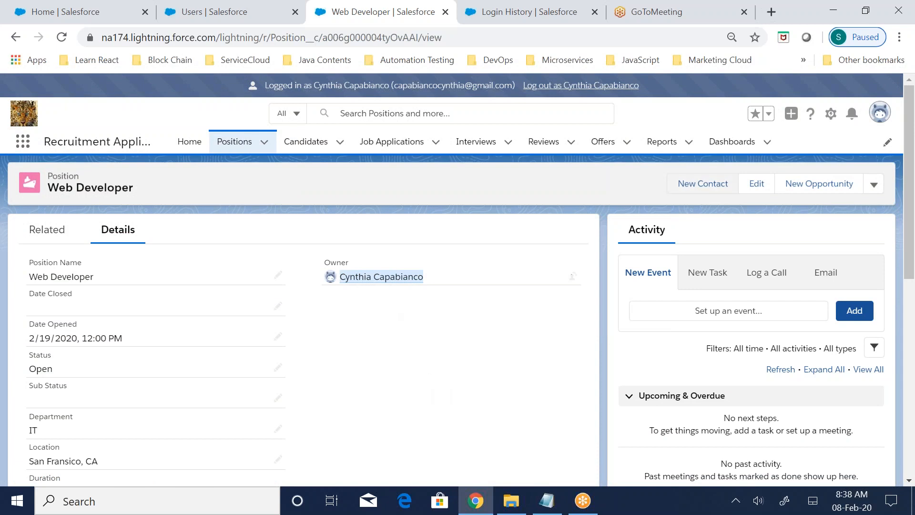
left_click(882, 113)
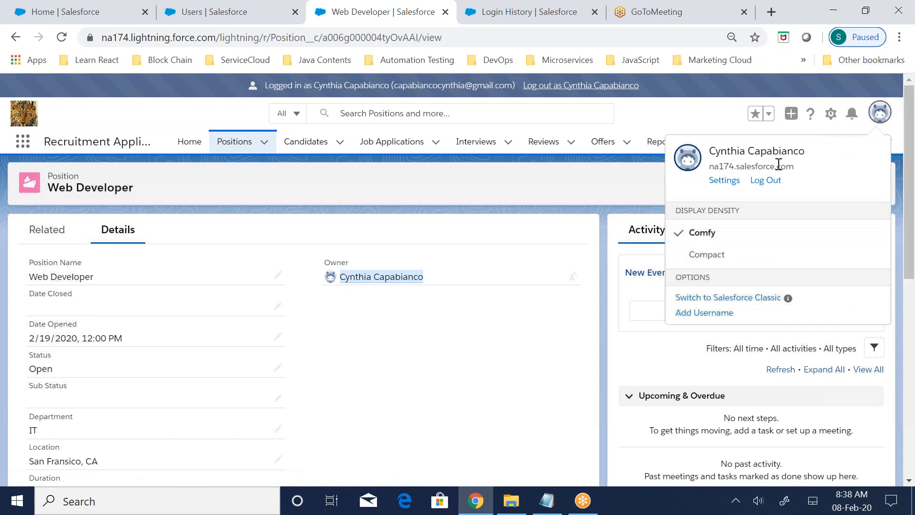
left_click_drag(810, 152, 717, 150)
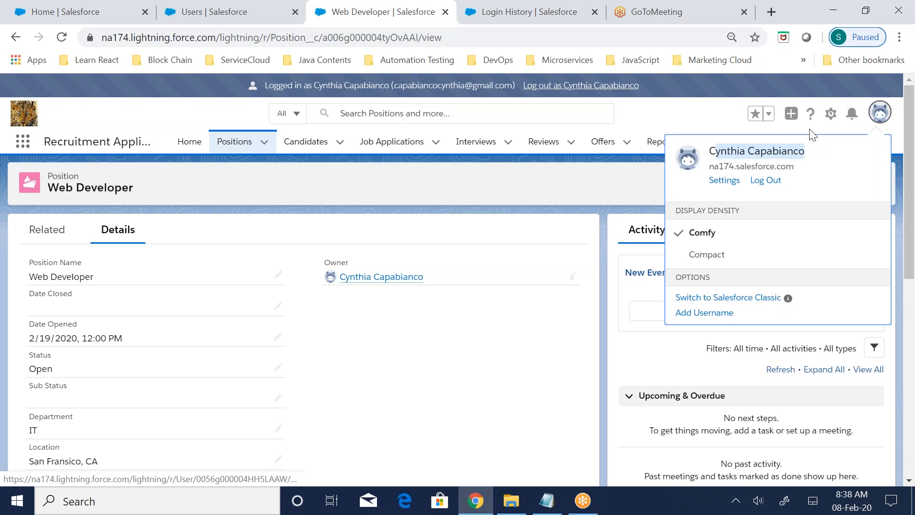
left_click(22, 147)
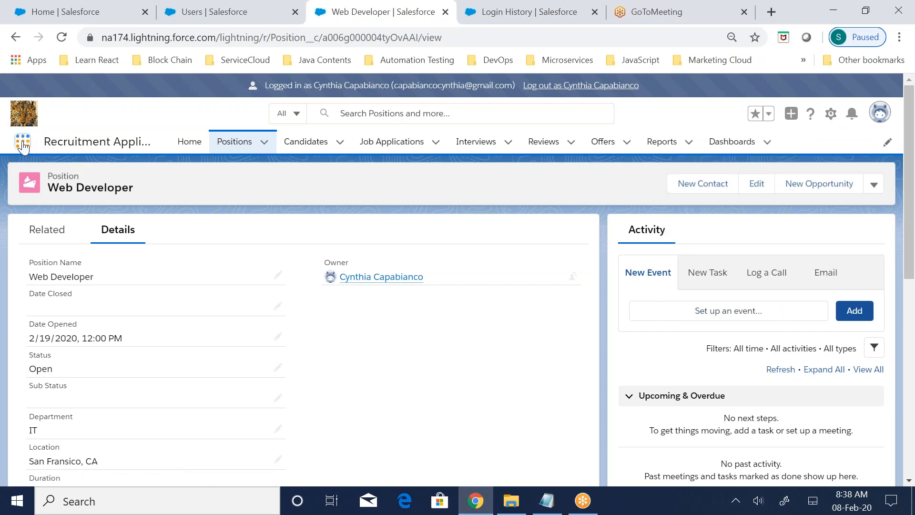
Open the Profiles page in a new browser tab from the Setup users list
left_click(22, 147)
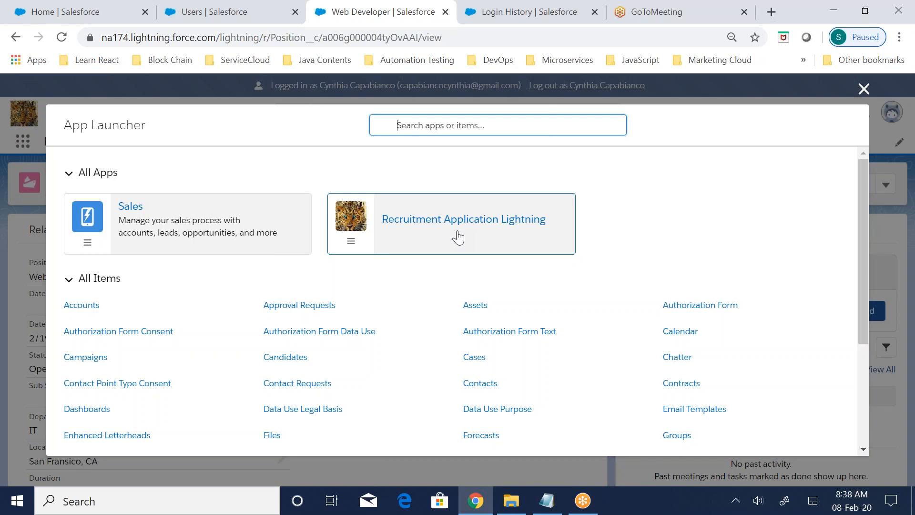
left_click(228, 18)
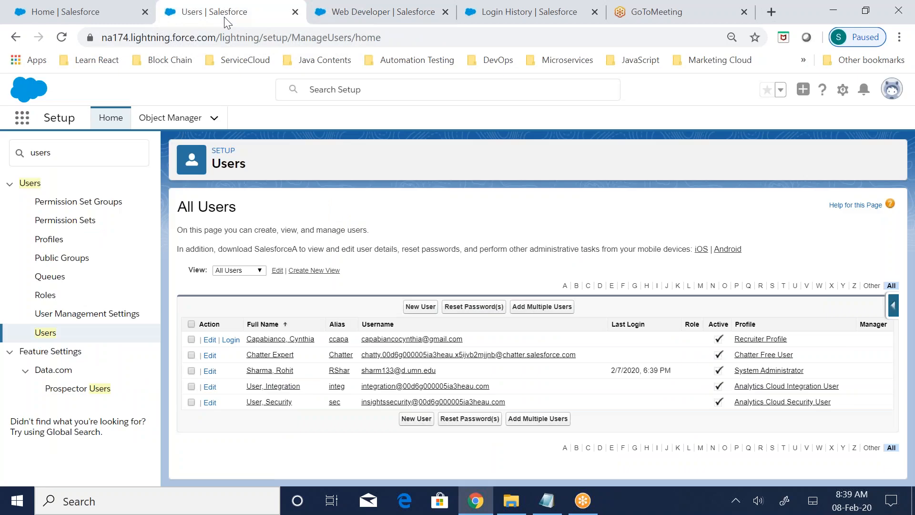
right_click(49, 239)
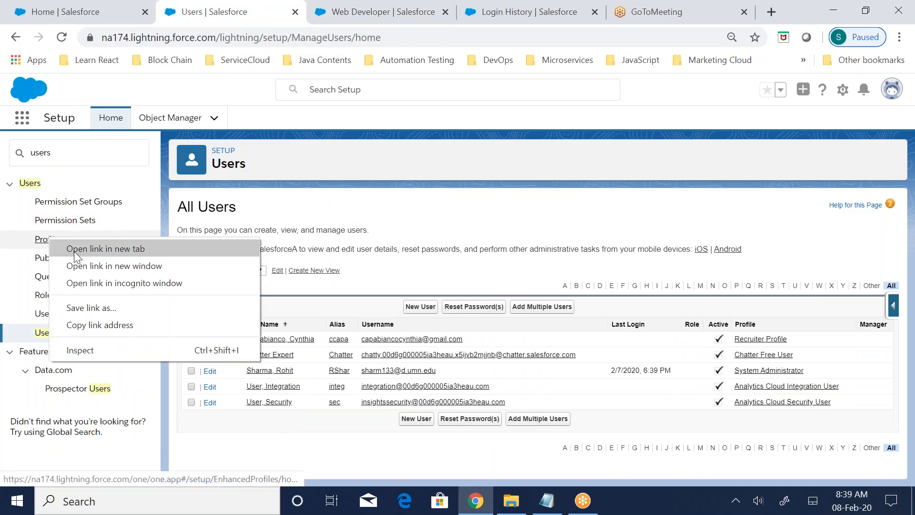
left_click(91, 249)
left_click(362, 17)
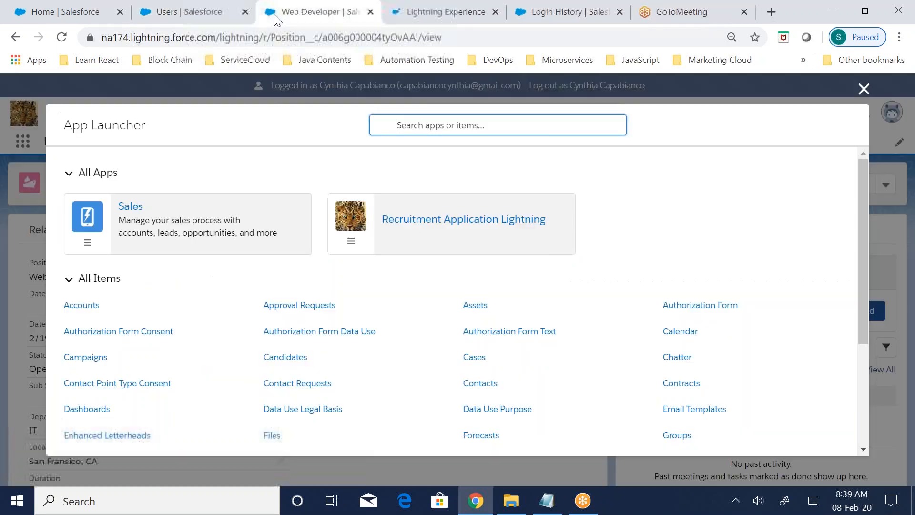
left_click(396, 22)
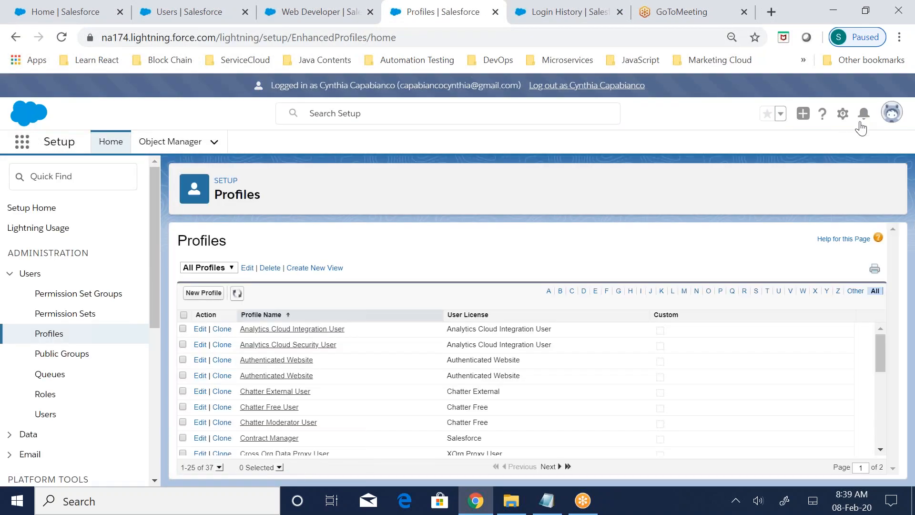
left_click(82, 14)
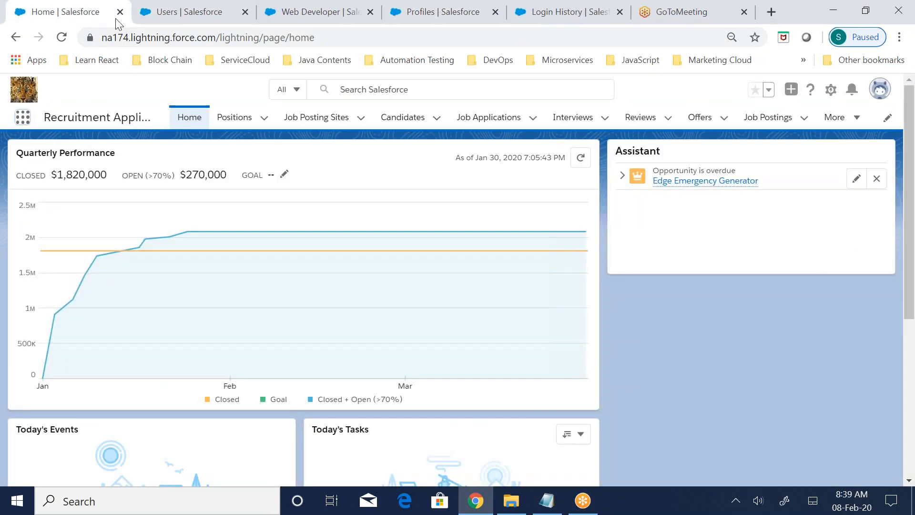
left_click(176, 13)
left_click(315, 12)
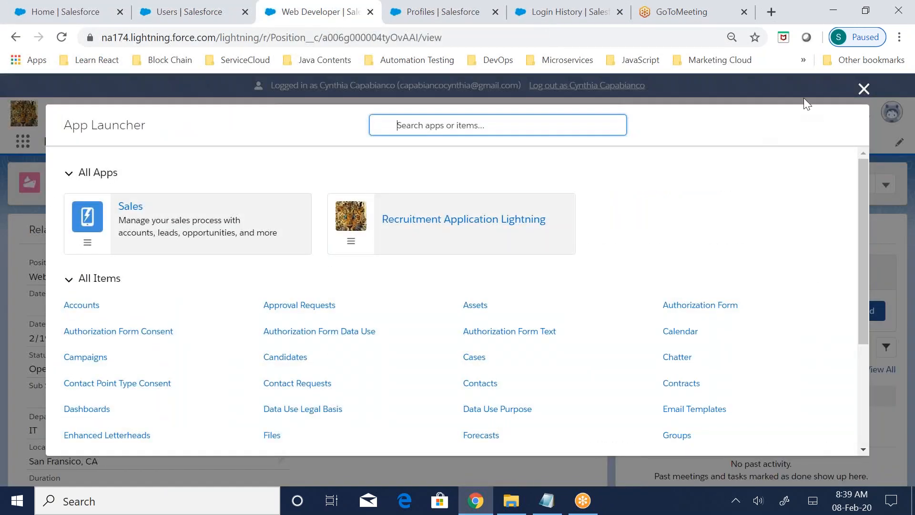
Close the App Launcher and open Setup in a new tab from the gear menu
left_click(863, 89)
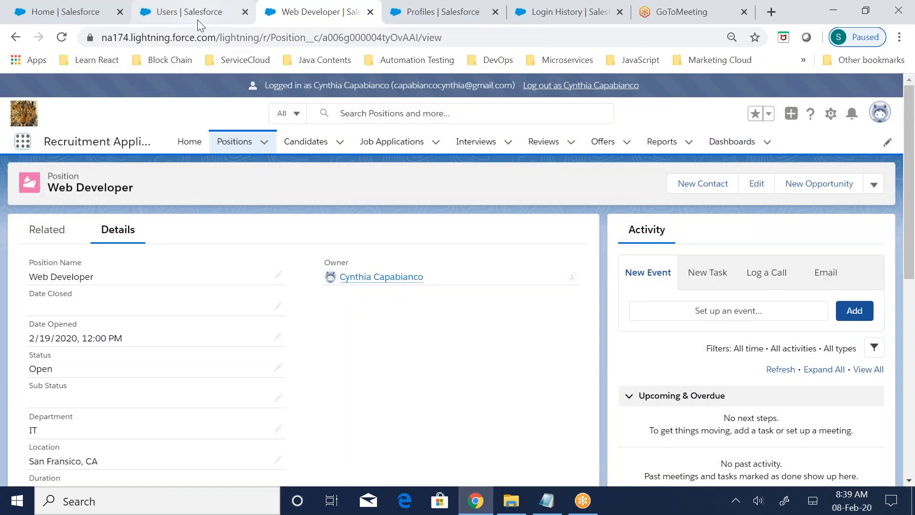
left_click(880, 113)
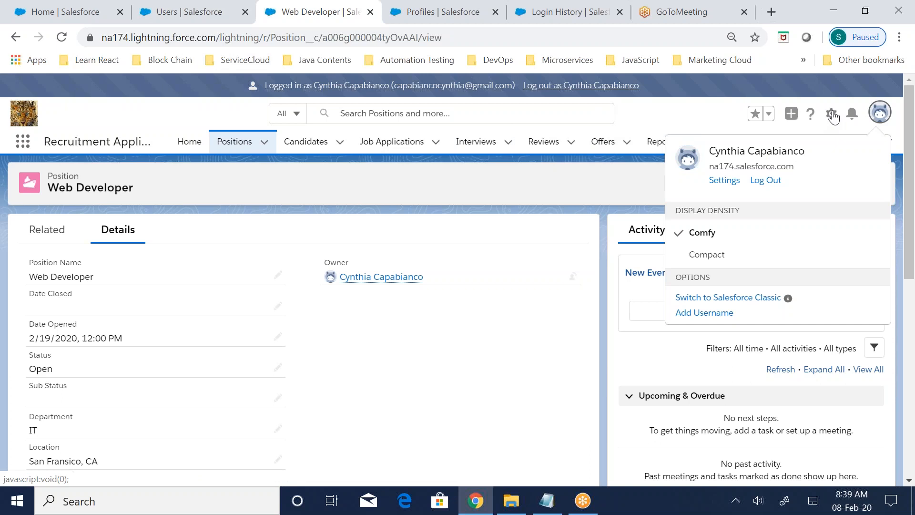
left_click(832, 113)
left_click(776, 150)
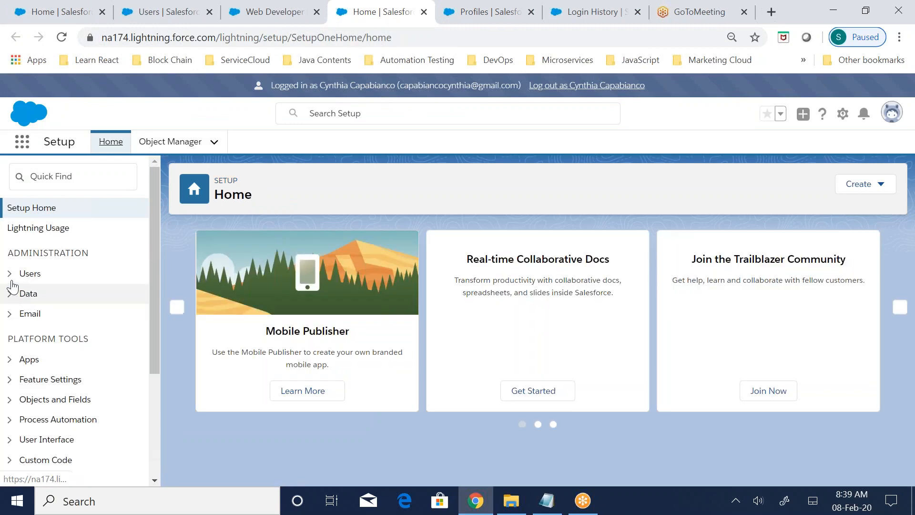
Open Users > Profiles and show all 37 profiles on one page
left_click(11, 275)
left_click(57, 334)
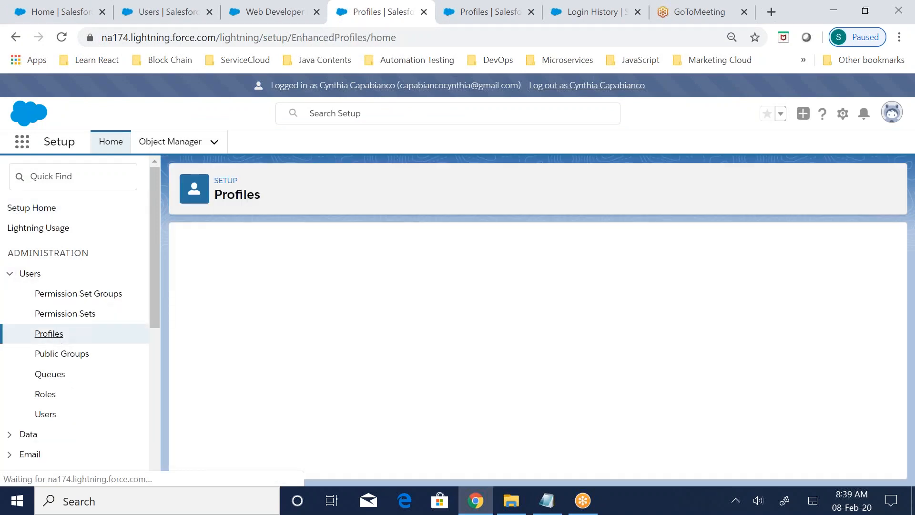
scroll(272, 429, "down", 3)
scroll(272, 422, "down", 1)
scroll(267, 434, "up", 3)
scroll(270, 437, "up", 3)
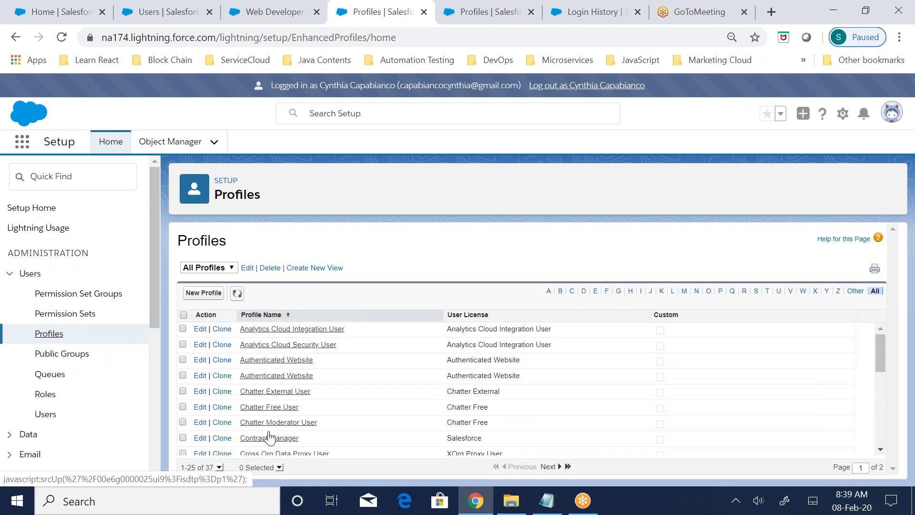
scroll(270, 436, "down", 5)
left_click(219, 467)
left_click(221, 446)
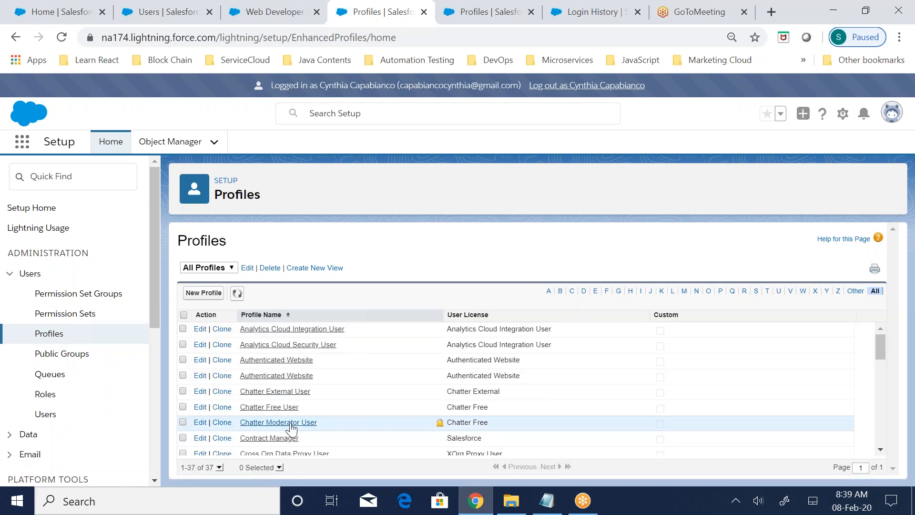
Open the Recruiter Profile in edit mode, then bring the All Users list forward
scroll(291, 430, "down", 5)
scroll(292, 429, "down", 3)
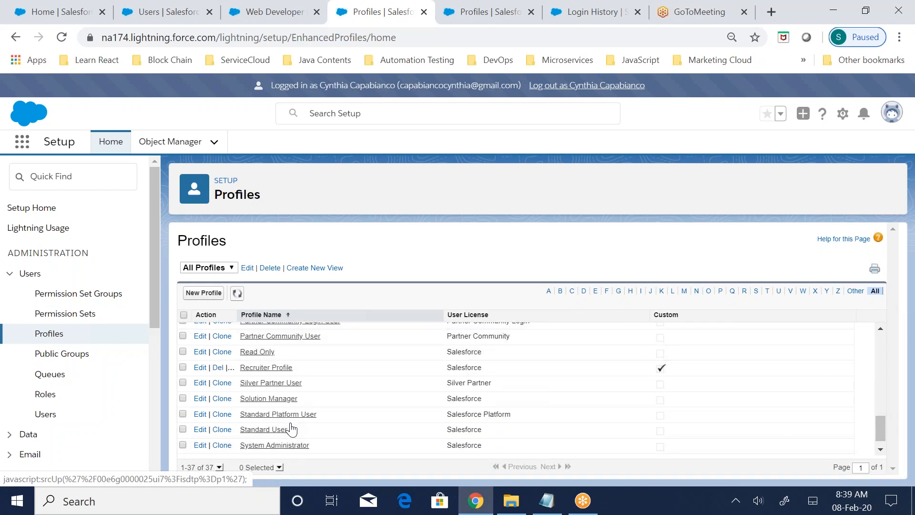
left_click(266, 367)
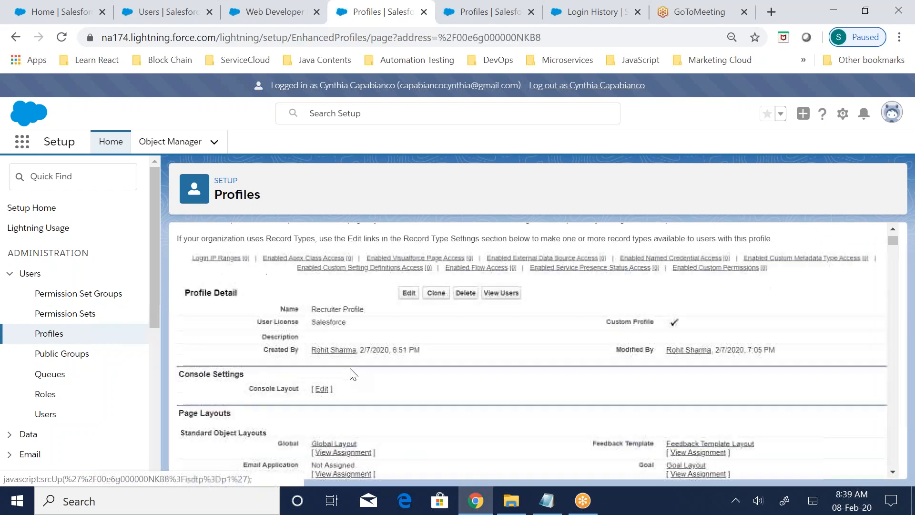
scroll(349, 368, "down", 10)
scroll(350, 368, "up", 10)
left_click(409, 342)
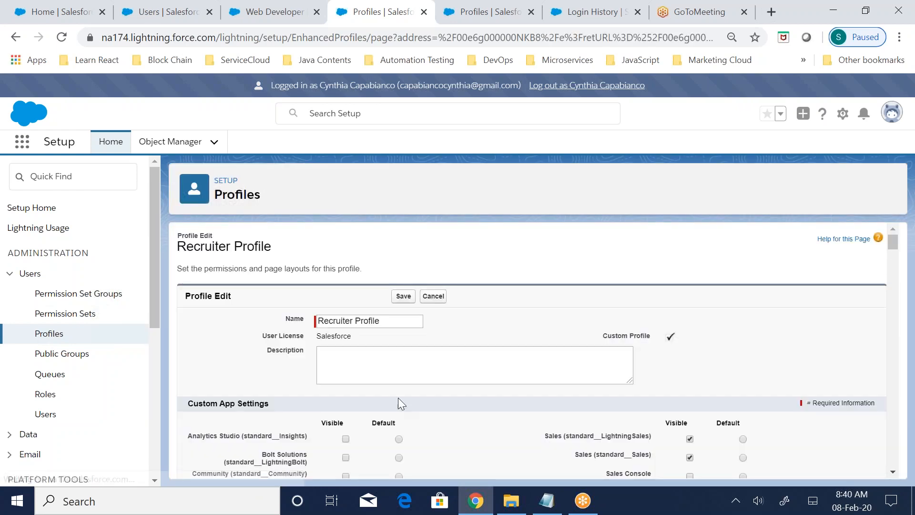
scroll(398, 398, "down", 5)
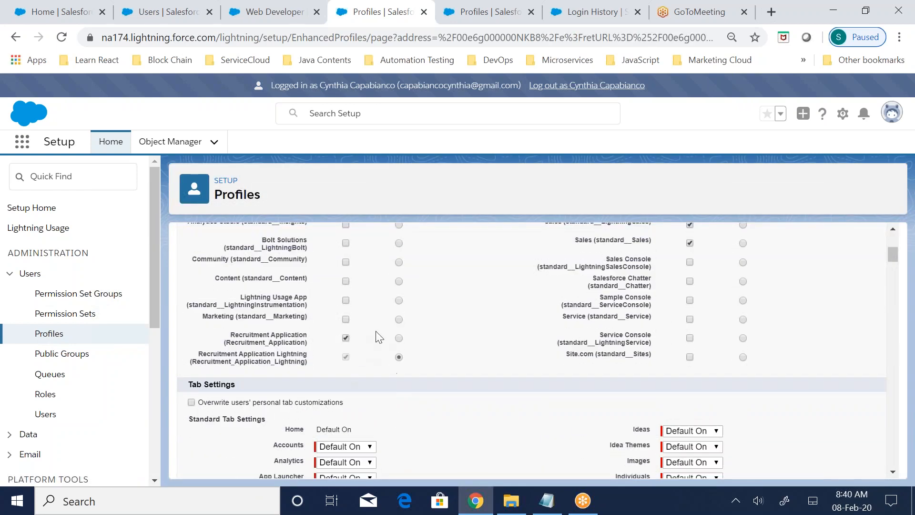
scroll(422, 362, "up", 3)
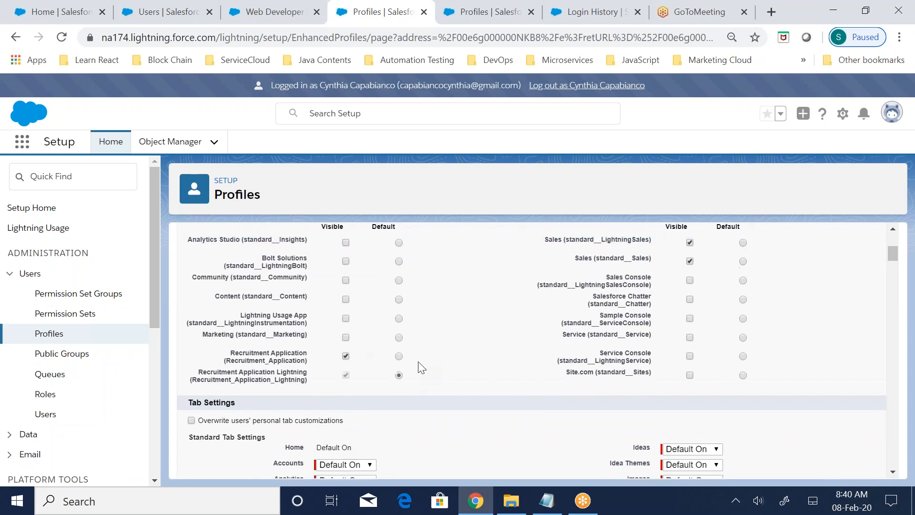
left_click(171, 14)
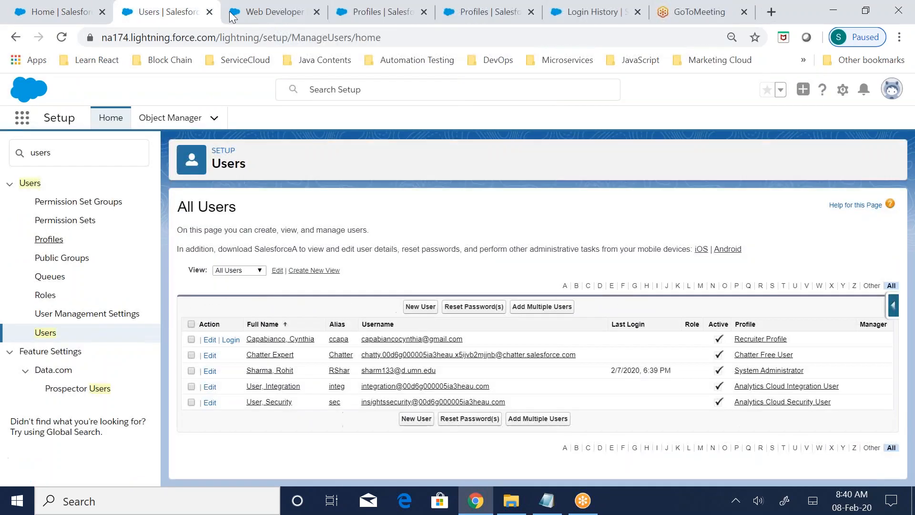
Cycle through the Web Developer, profile edit, Profiles, Login History and All Users tabs
left_click(274, 14)
left_click(359, 22)
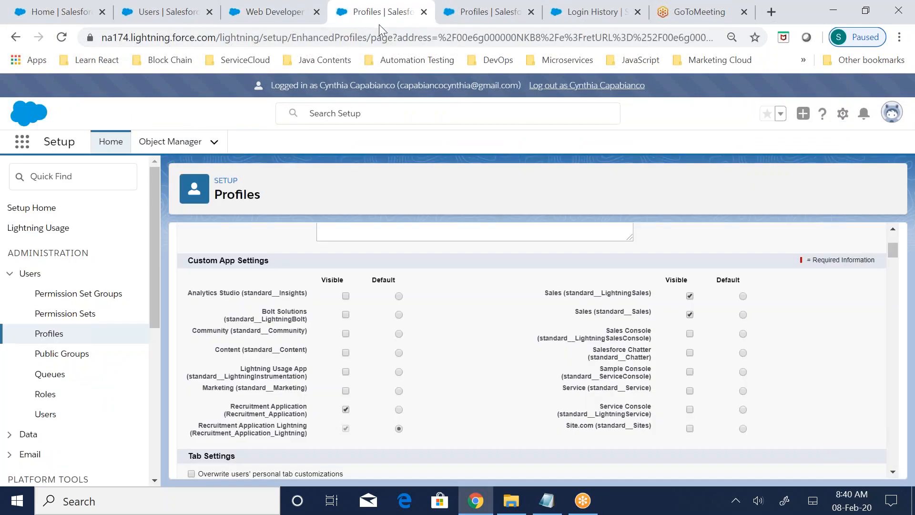
left_click(451, 22)
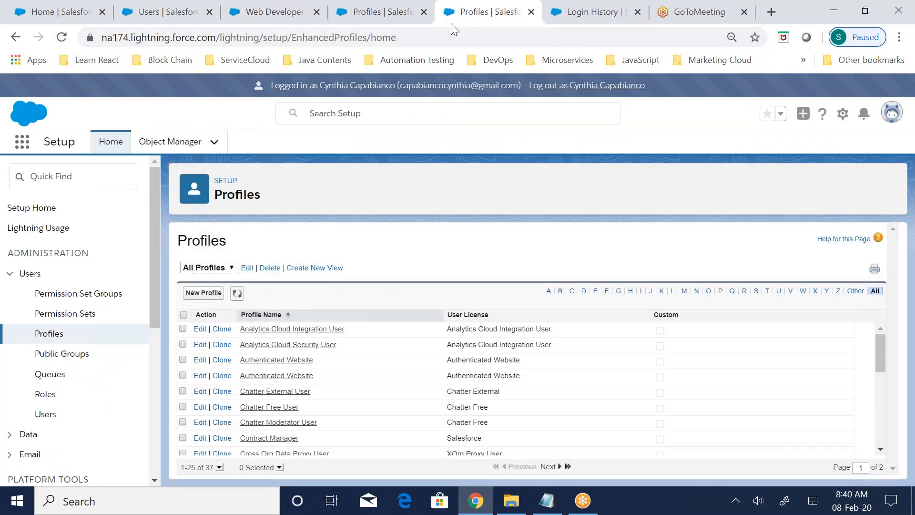
left_click(552, 19)
left_click(169, 16)
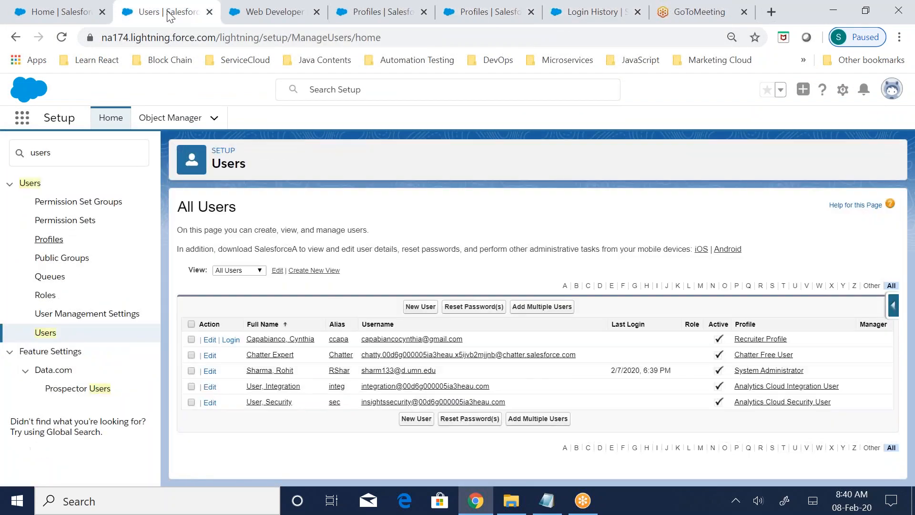
left_click(265, 14)
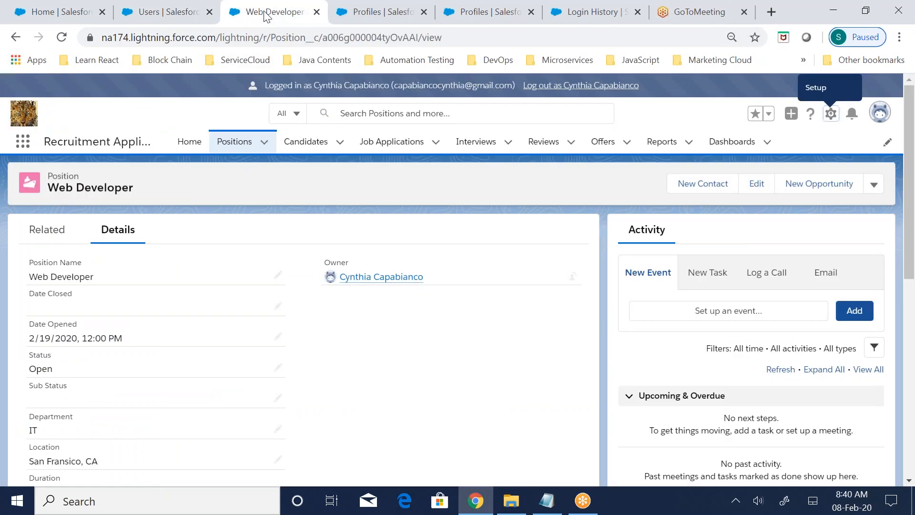
Review the Recruiter Profile's Custom Tab Settings, then open the App Launcher on Web Developer
left_click(343, 21)
scroll(372, 324, "down", 5)
scroll(370, 349, "down", 10)
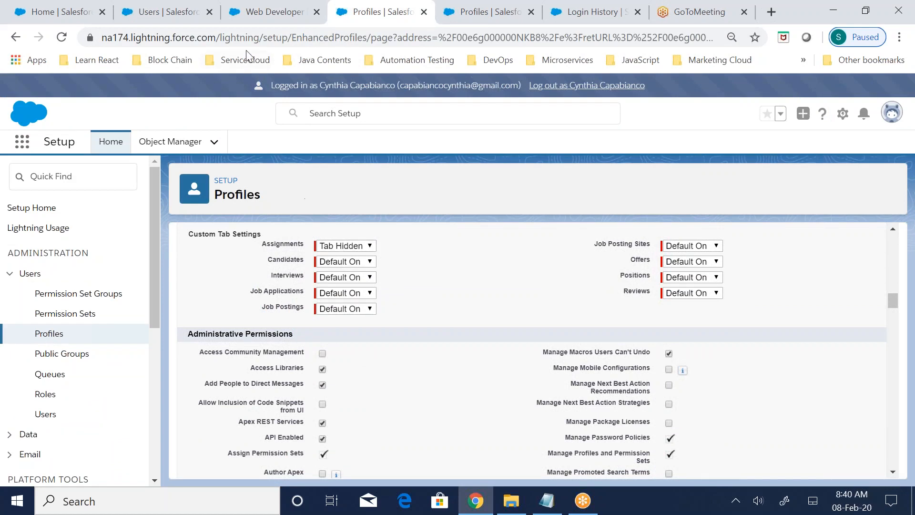
left_click(252, 19)
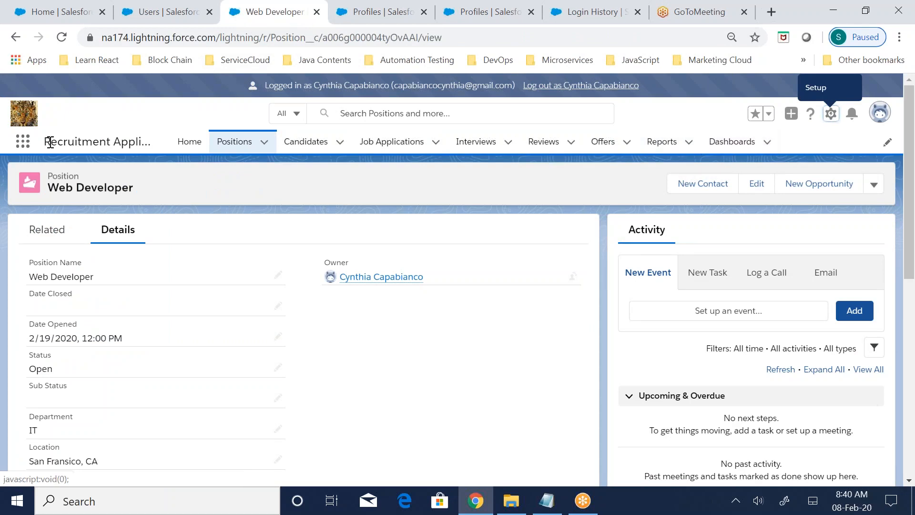
left_click(24, 144)
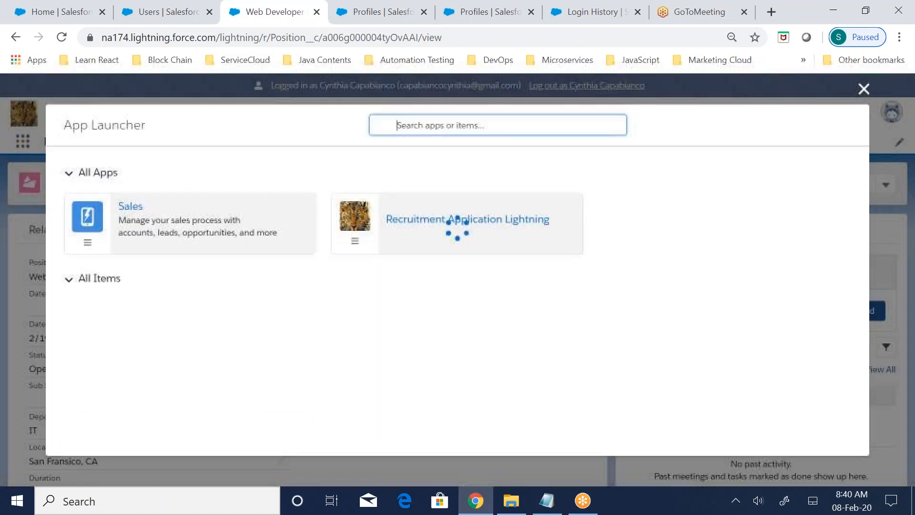
scroll(353, 342, "down", 3)
scroll(355, 344, "down", 1)
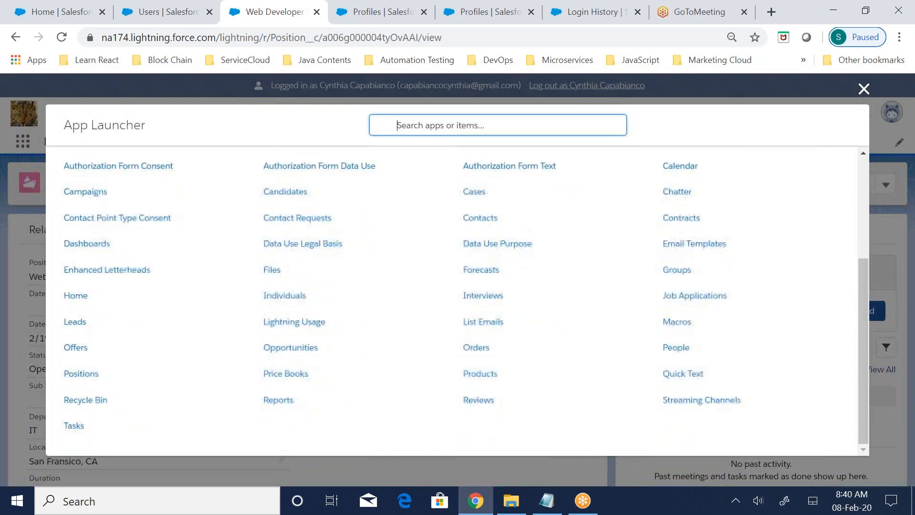
scroll(354, 343, "up", 2)
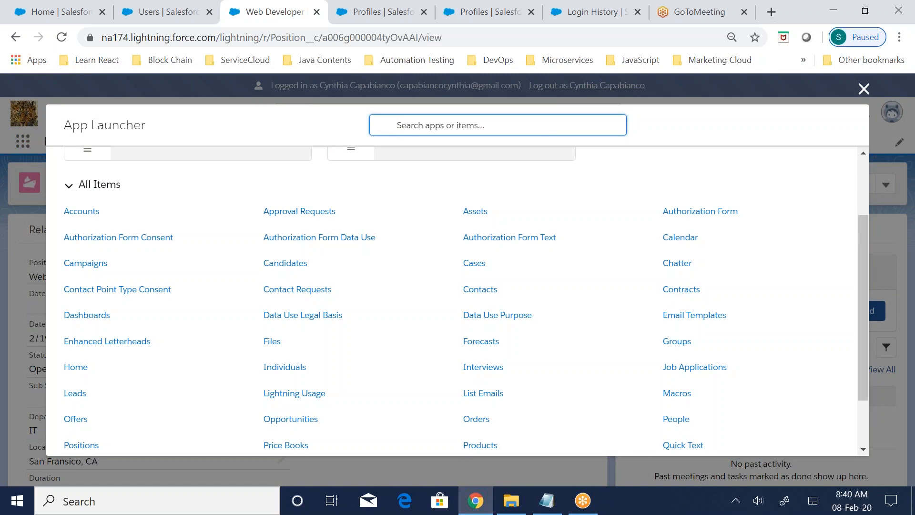
scroll(466, 300, "down", 3)
scroll(458, 300, "up", 3)
Read the Tab Hidden and 'Page in All Items' notes, then close the App Launcher
left_click(547, 501)
left_click(214, 215)
left_click_drag(239, 164, 876, 183)
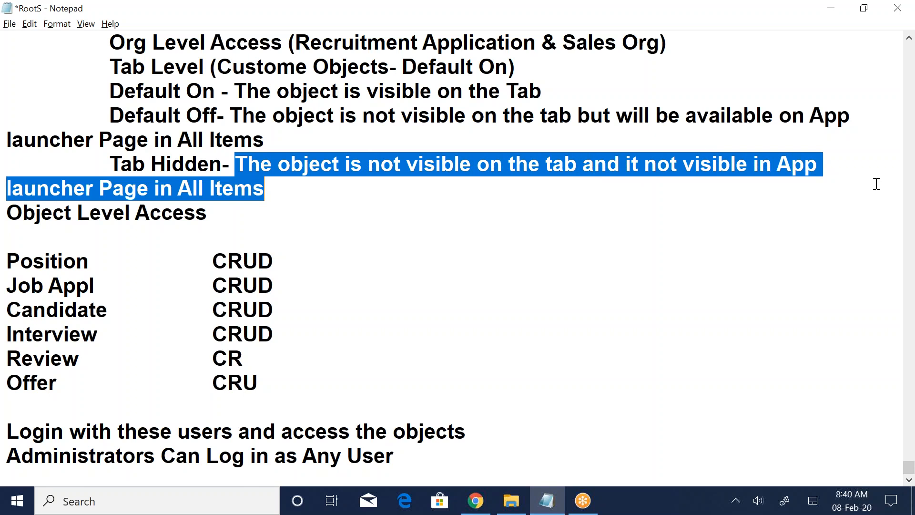
left_click(677, 218)
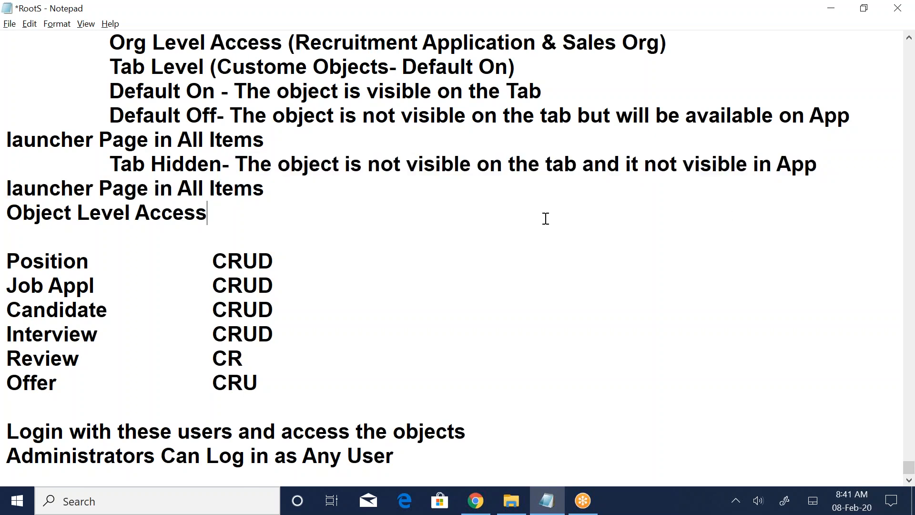
left_click_drag(100, 194, 312, 192)
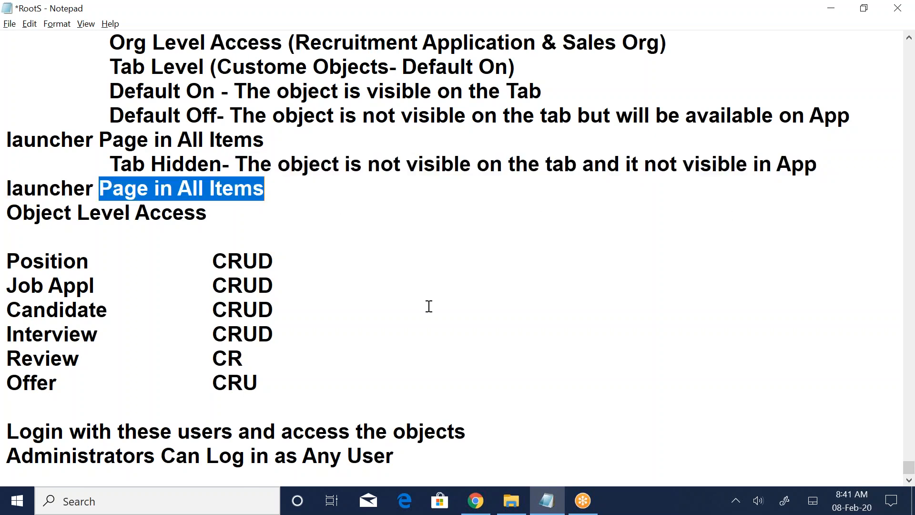
left_click(475, 500)
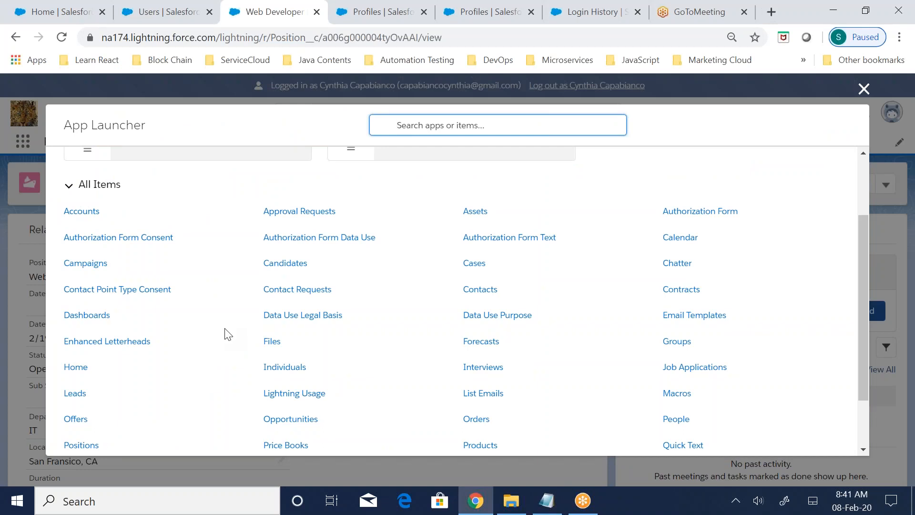
scroll(305, 310, "up", 2)
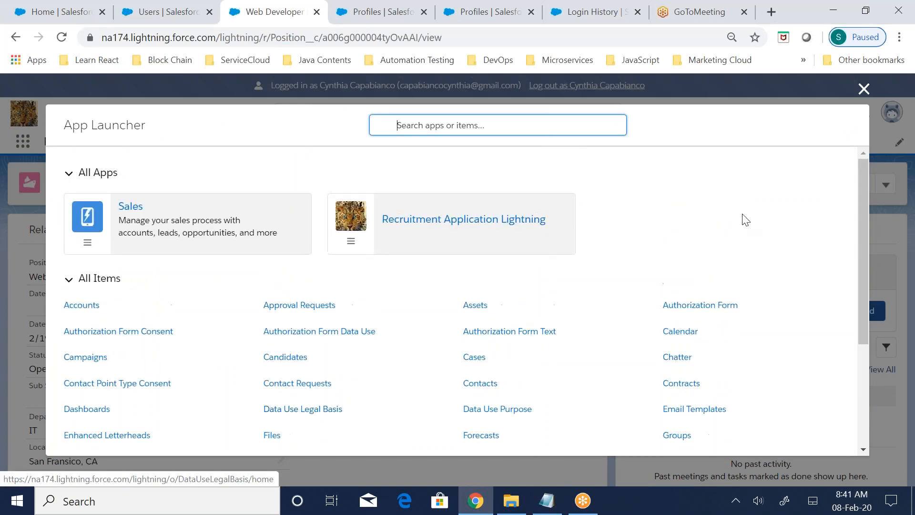
left_click(864, 90)
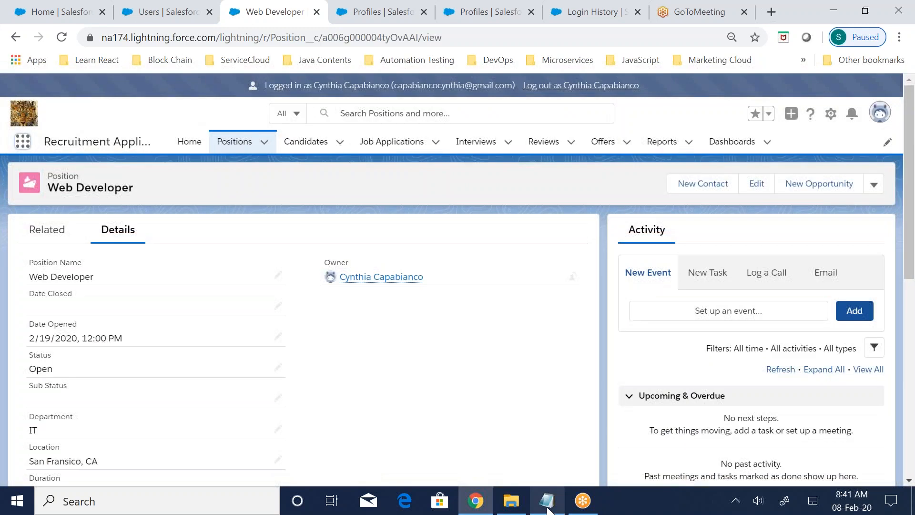
Highlight the Position CRUD line in the notes and show the Positions shortcuts
left_click(549, 510)
left_click(274, 334)
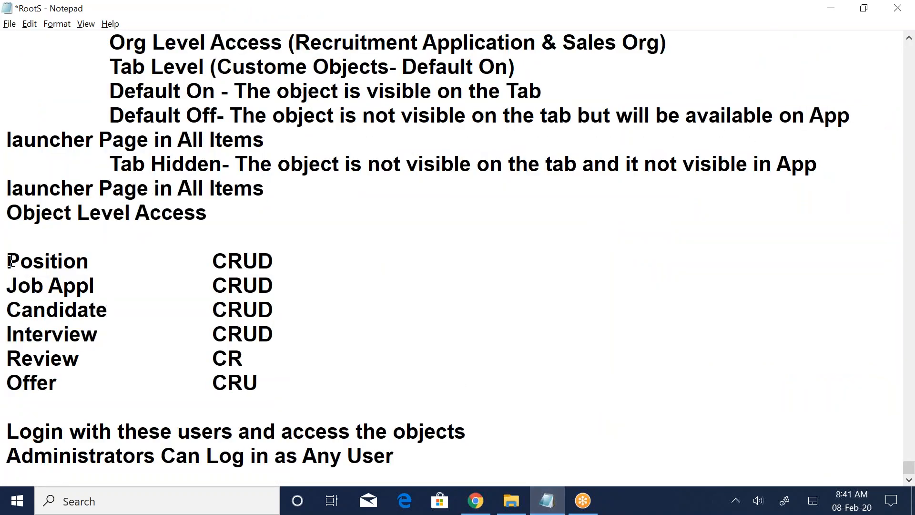
left_click_drag(9, 262, 299, 255)
left_click(476, 500)
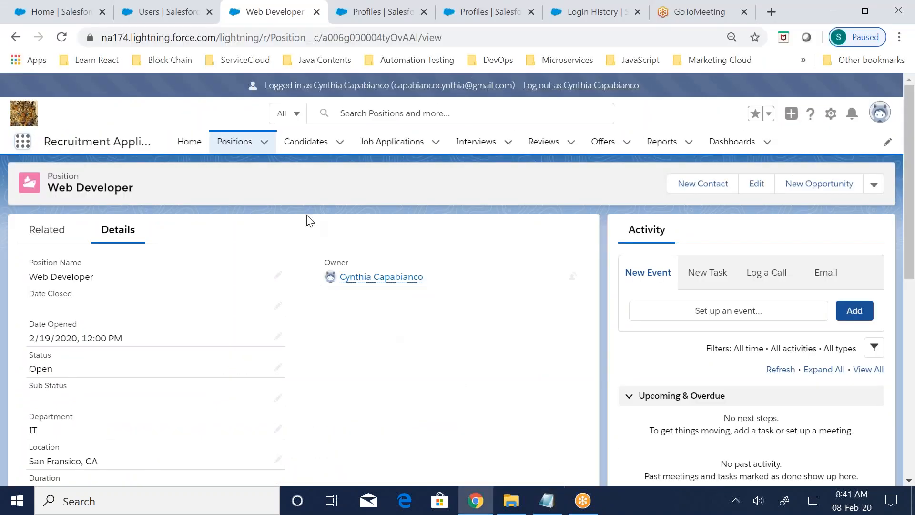
left_click(263, 142)
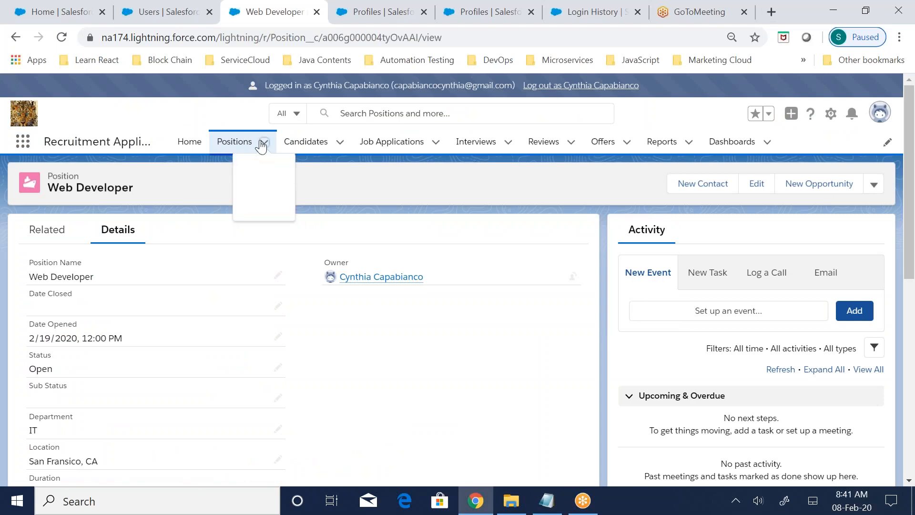
Switch Positions to the All positions view and open the Test Manager record
left_click(233, 141)
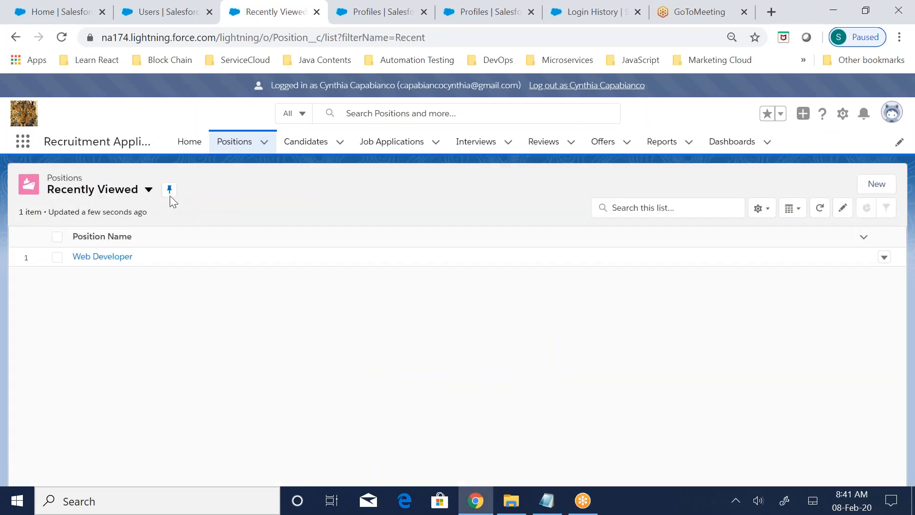
left_click(148, 190)
left_click(76, 235)
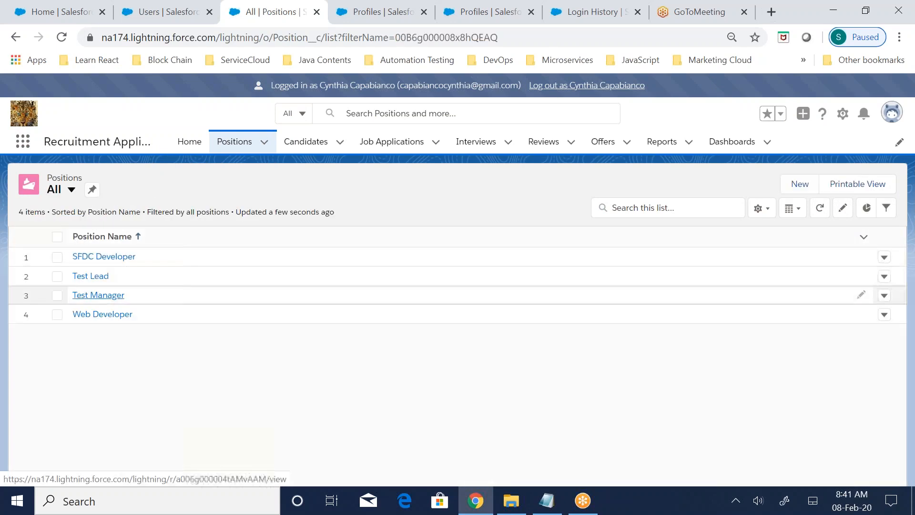
left_click(102, 297)
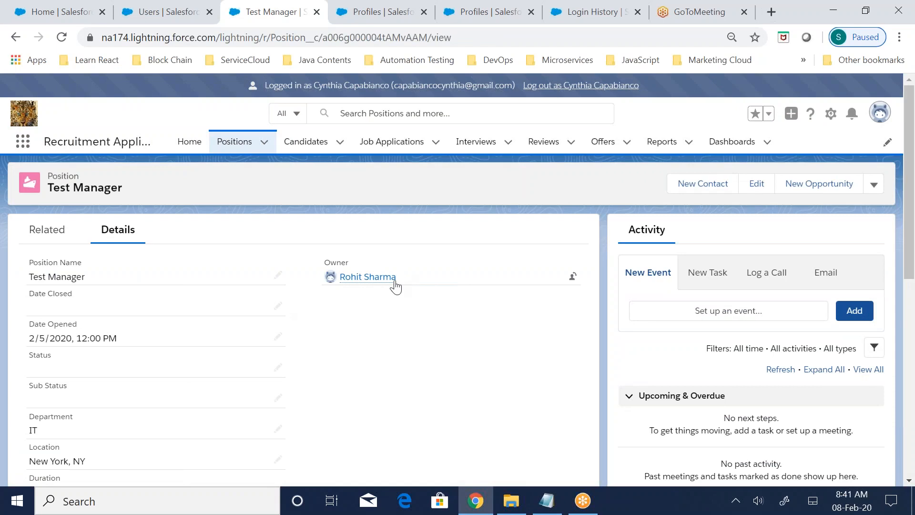
left_click_drag(419, 280, 399, 299)
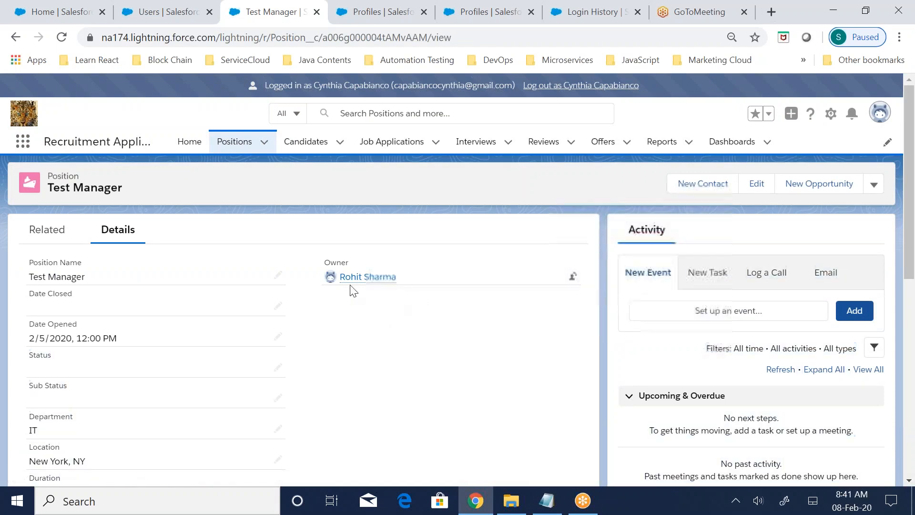
Return to Positions and open the Web Developer record, checking its owner
left_click(240, 146)
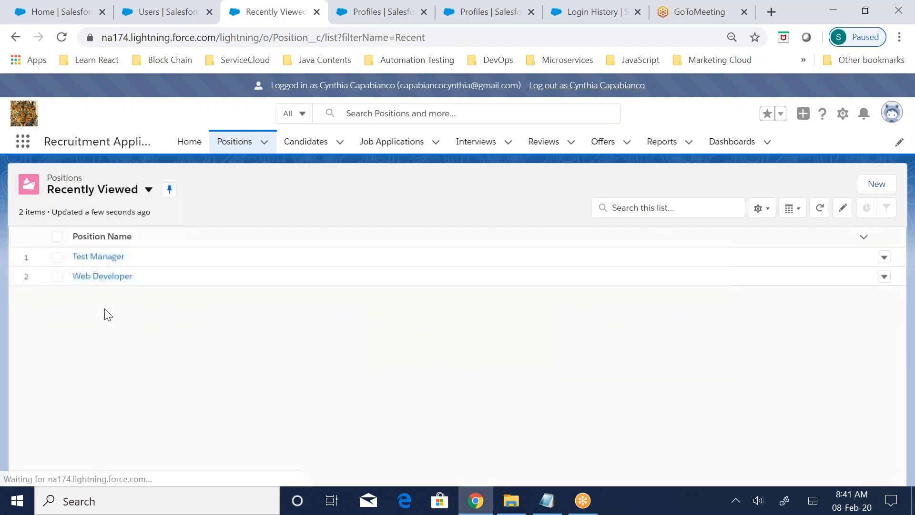
left_click(87, 276)
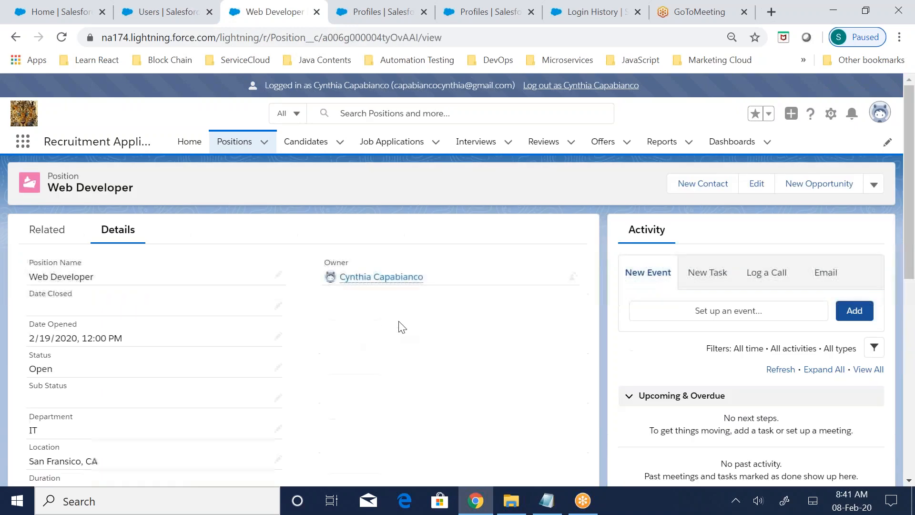
left_click_drag(434, 276, 348, 272)
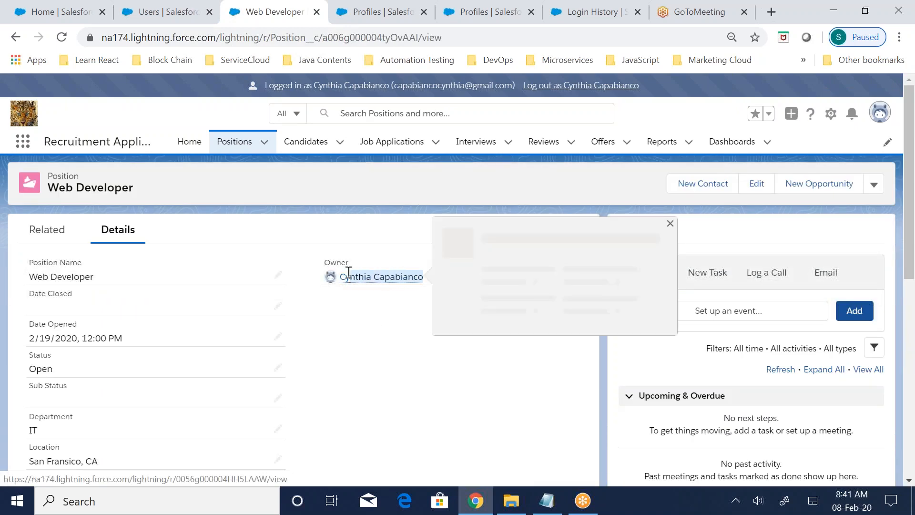
left_click(369, 345)
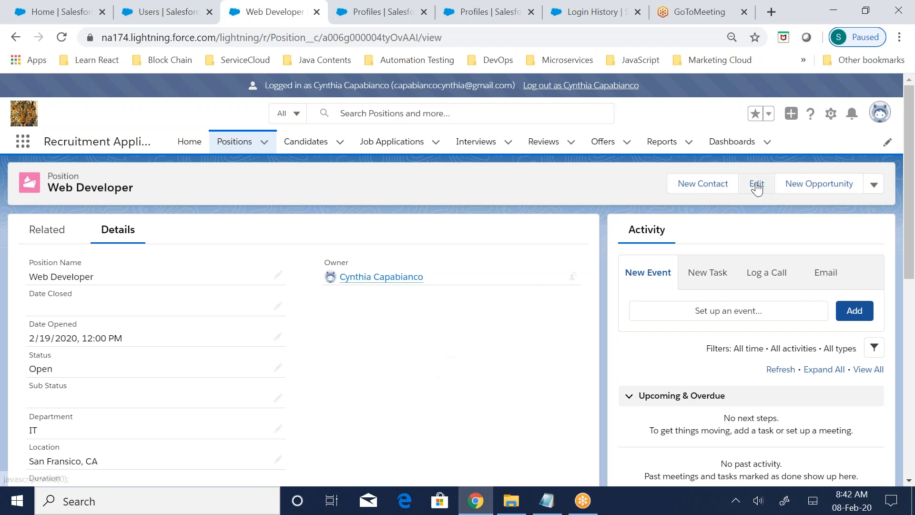
Open and cancel the Web Developer edit form, then open the Test Manager record
left_click(757, 185)
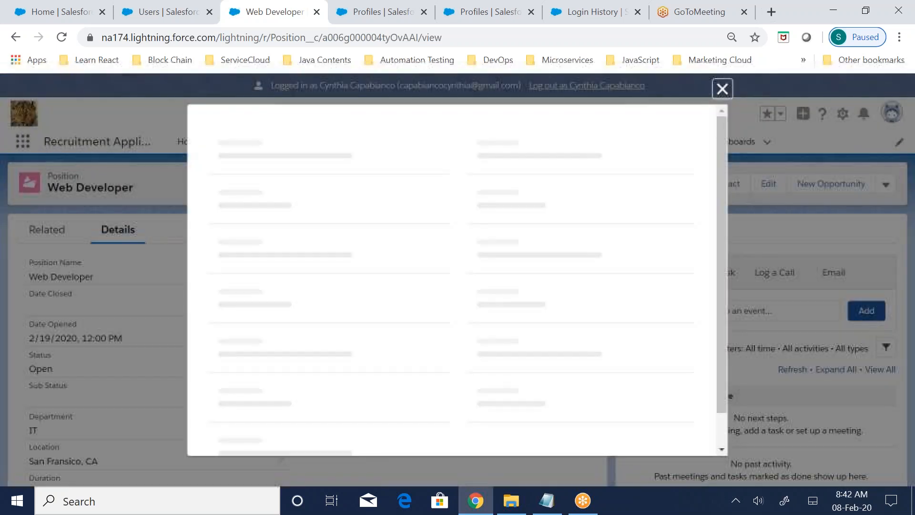
left_click(722, 90)
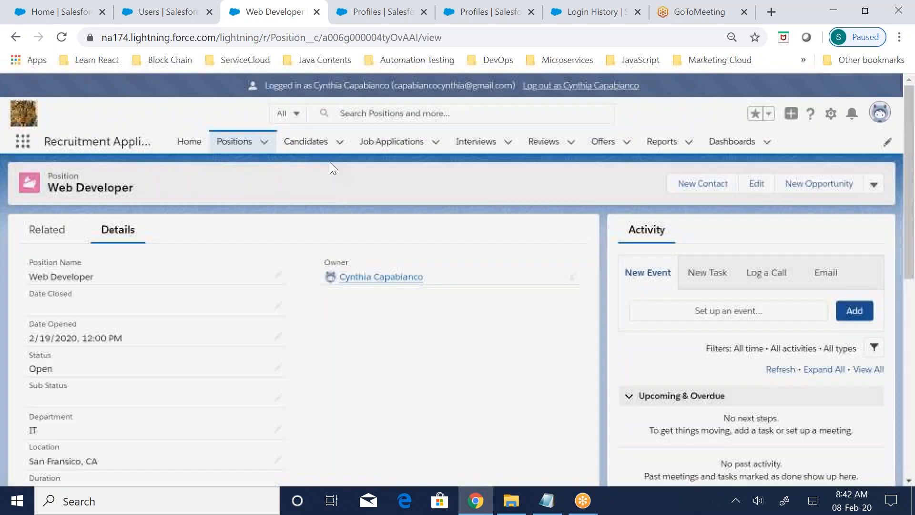
left_click(250, 152)
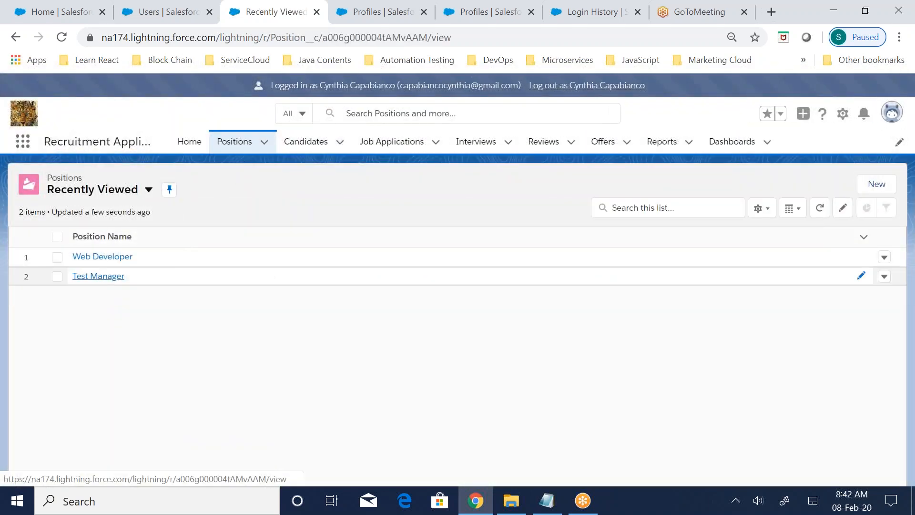
left_click(93, 274)
Open Test Manager's edit form, confirm the Position update right in the notes, and cancel
left_click(755, 184)
key("alt+Tab")
left_click(234, 261)
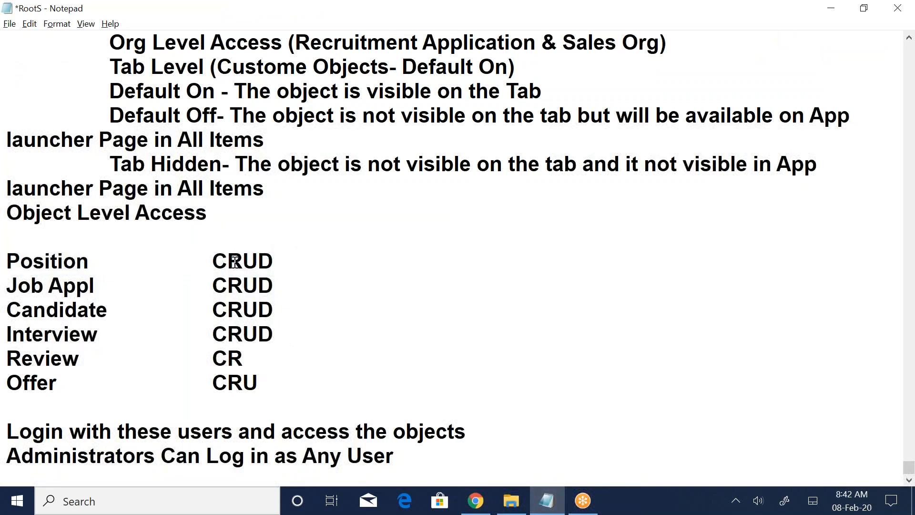
left_click_drag(246, 262, 302, 261)
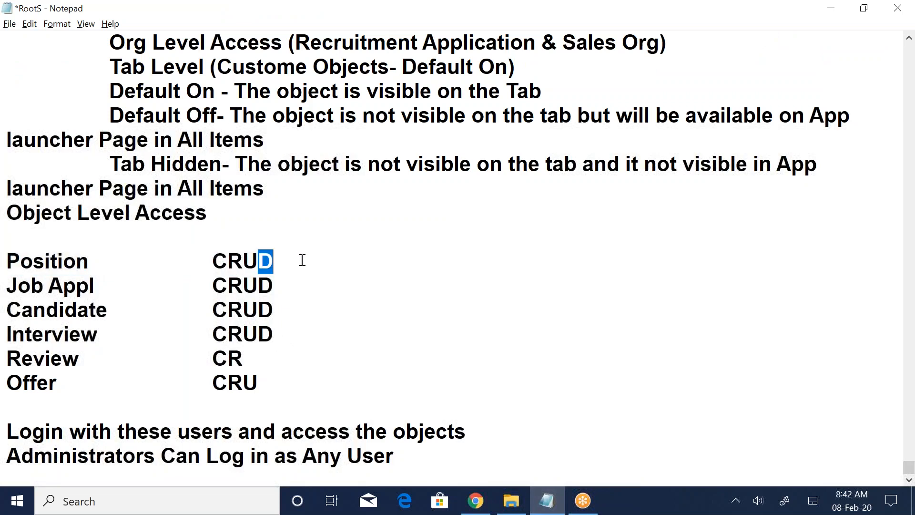
left_click(483, 493)
left_click(716, 91)
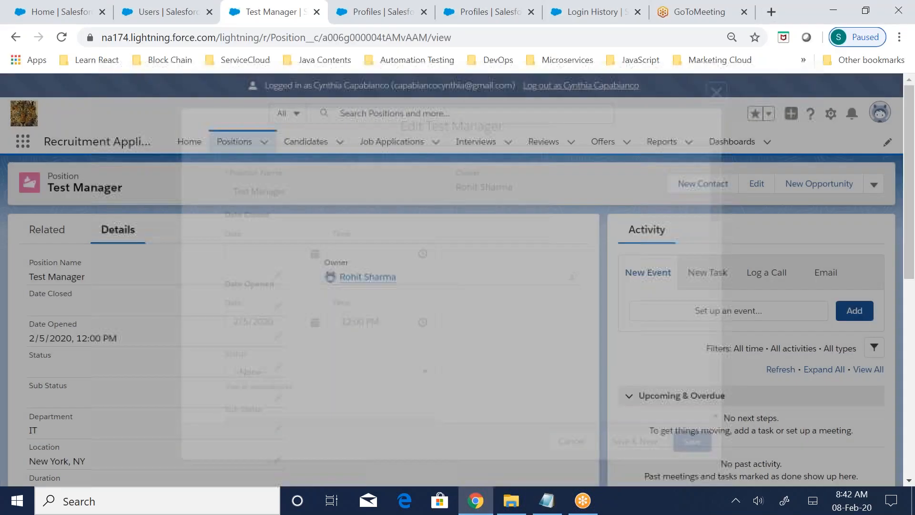
Check Web Developer's row actions and the Review CR rights, then show the Reviews list
left_click(234, 141)
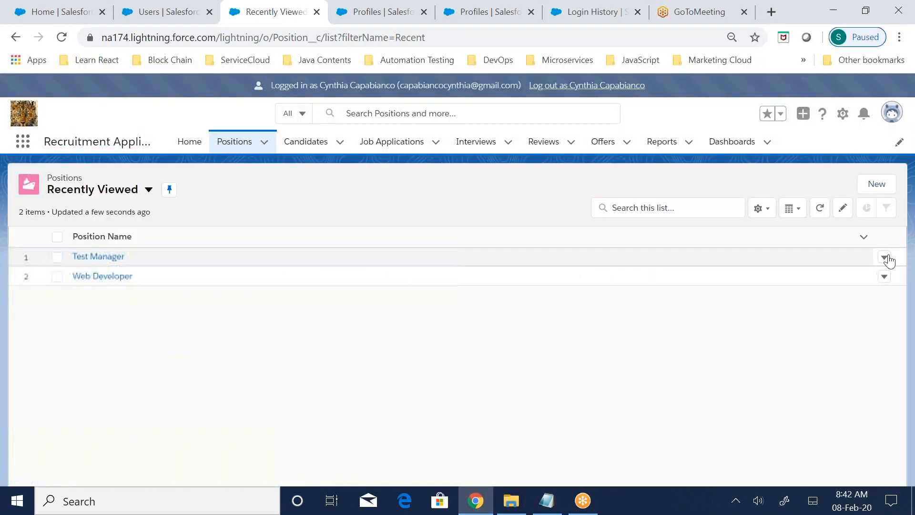
left_click(885, 277)
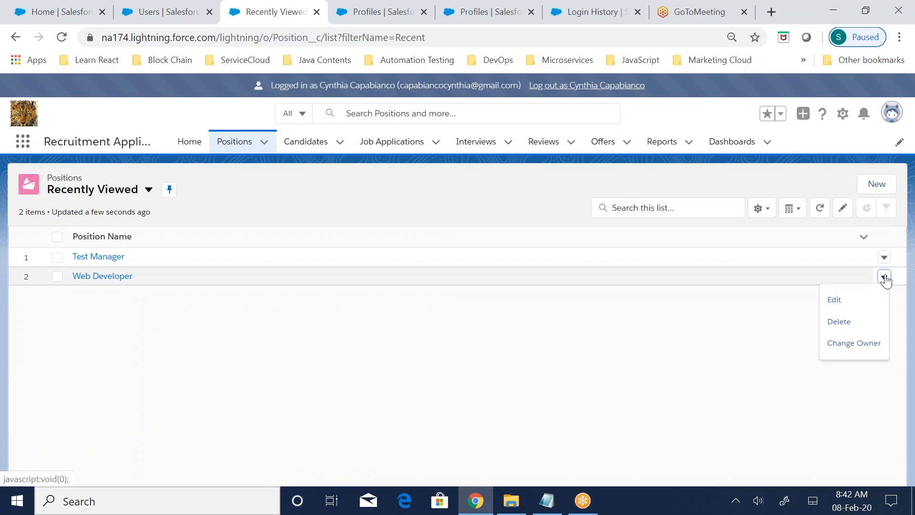
left_click(548, 501)
left_click_drag(213, 359, 286, 360)
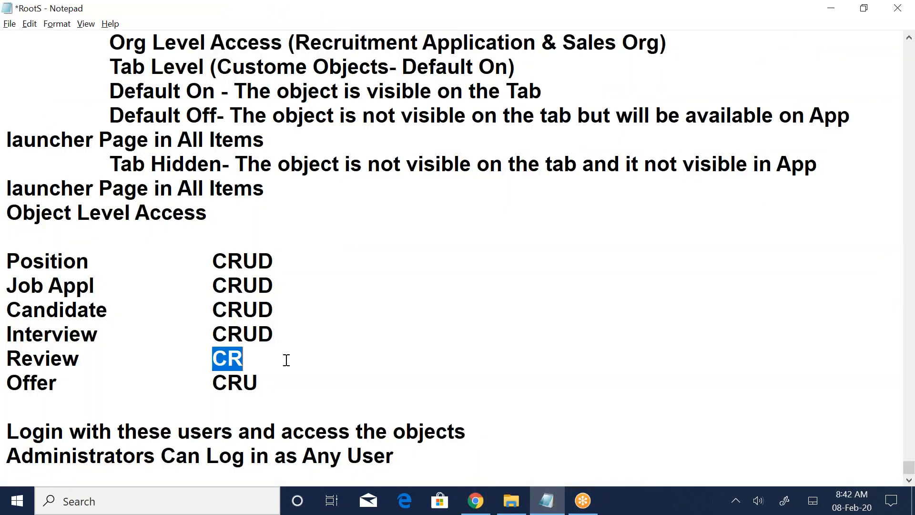
left_click(476, 501)
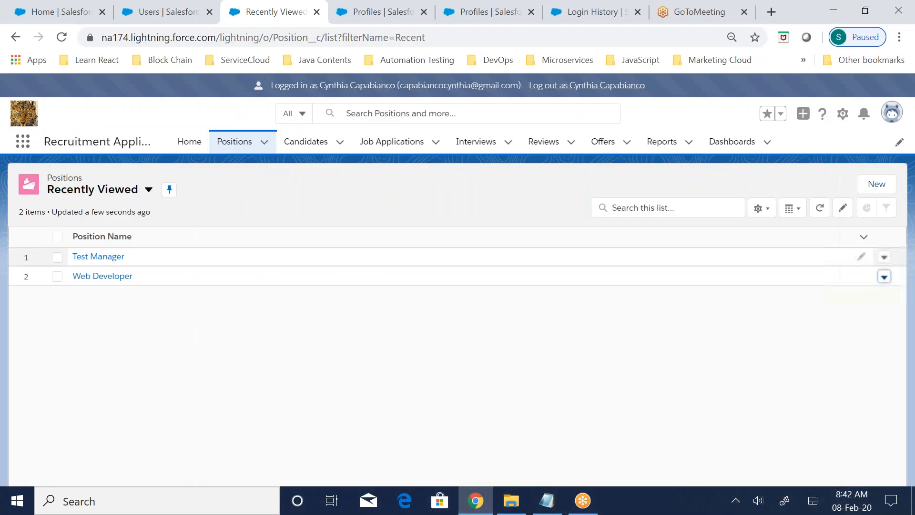
left_click(560, 146)
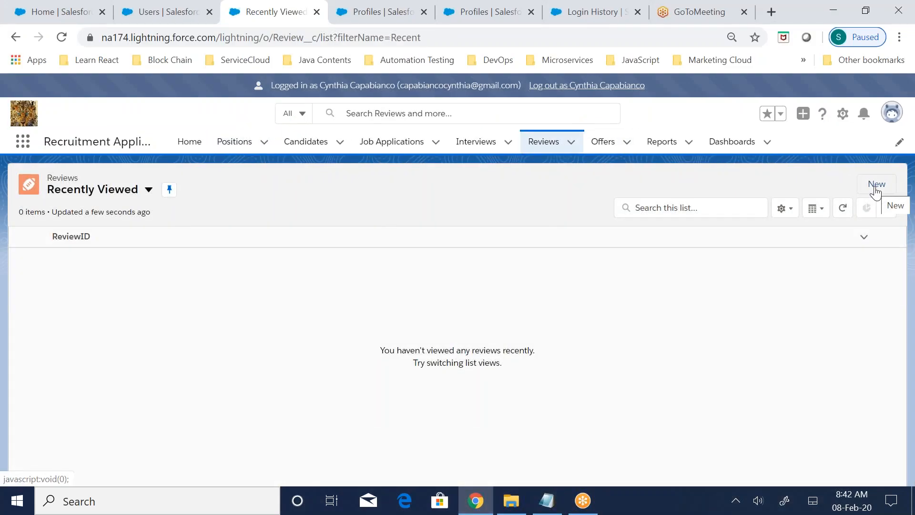
Open review R-0001 from the All reviews view and check Review and Interview rights in the notes
left_click(148, 191)
left_click(77, 236)
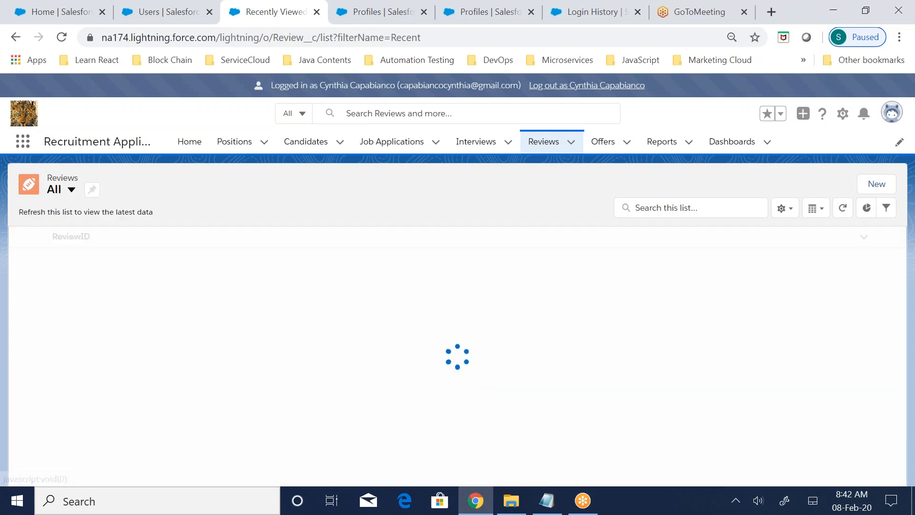
left_click(67, 257)
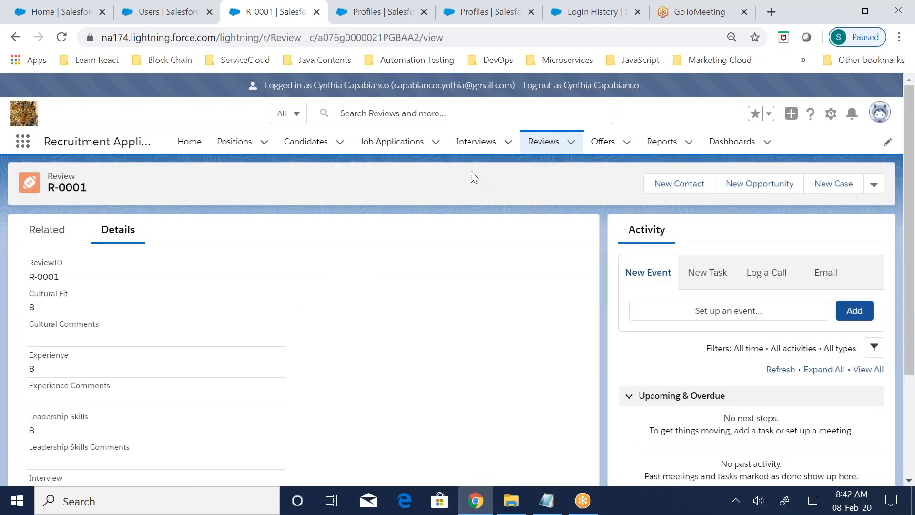
left_click(548, 501)
left_click(215, 358)
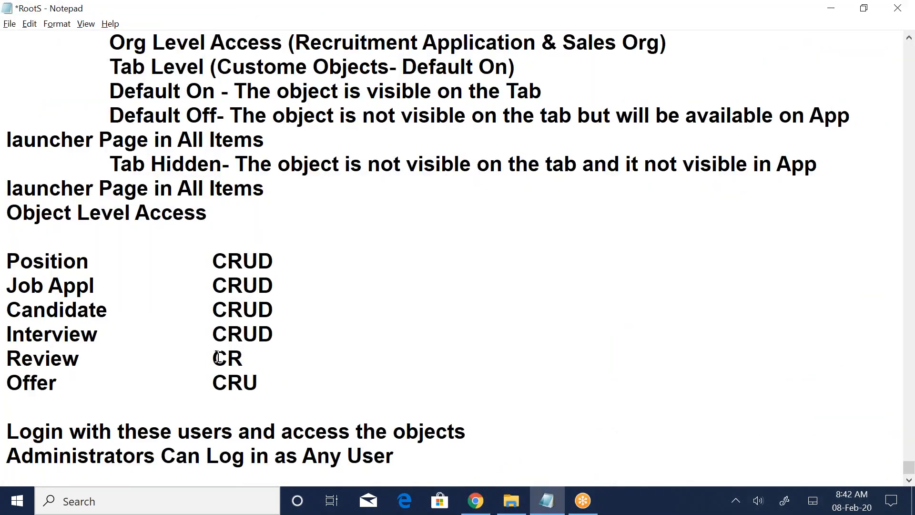
left_click_drag(218, 358, 251, 357)
left_click(254, 357)
left_click_drag(243, 334, 257, 334)
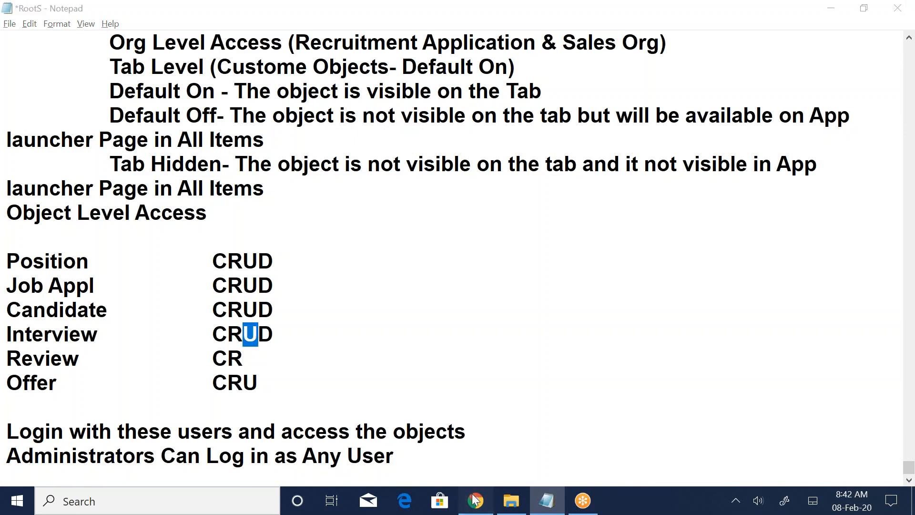
left_click(476, 501)
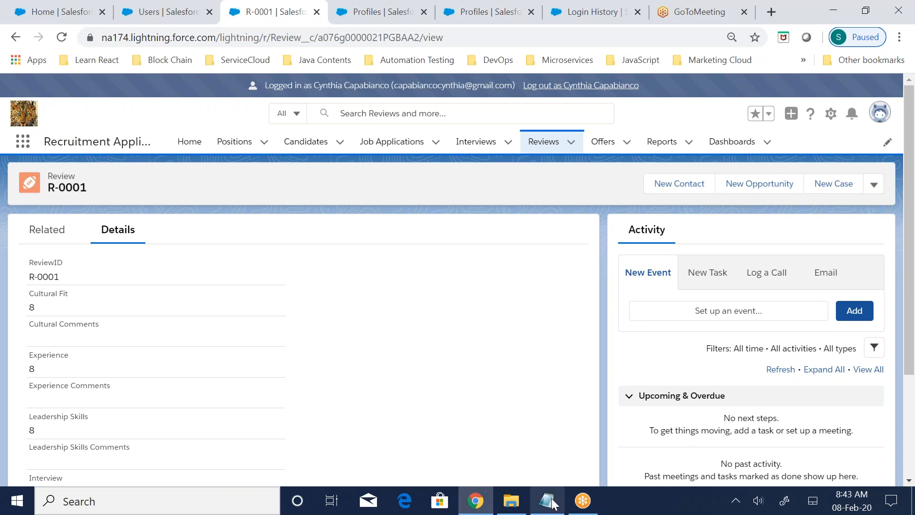
Tick Delete for Positions in the profile permissions, then return to R-0001
left_click(350, 24)
scroll(565, 407, "down", 15)
scroll(566, 408, "down", 10)
left_click(787, 367)
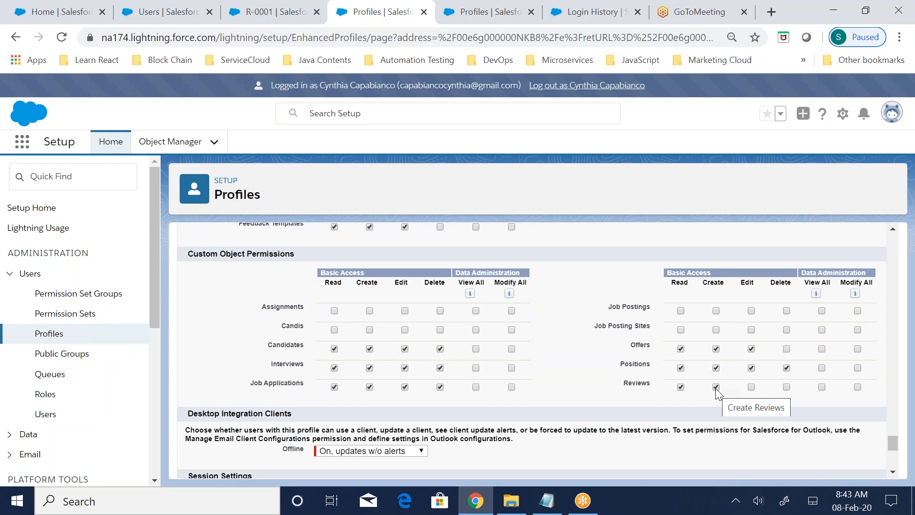
left_click(581, 500)
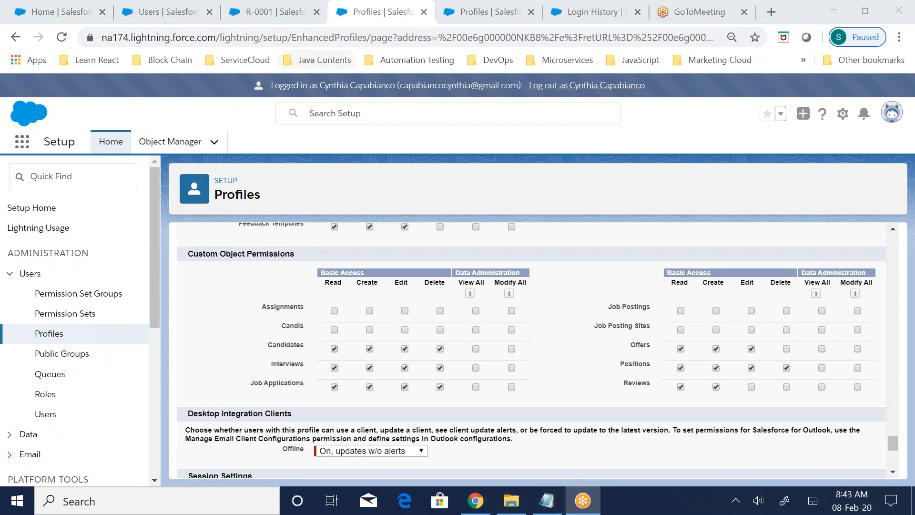
left_click(252, 16)
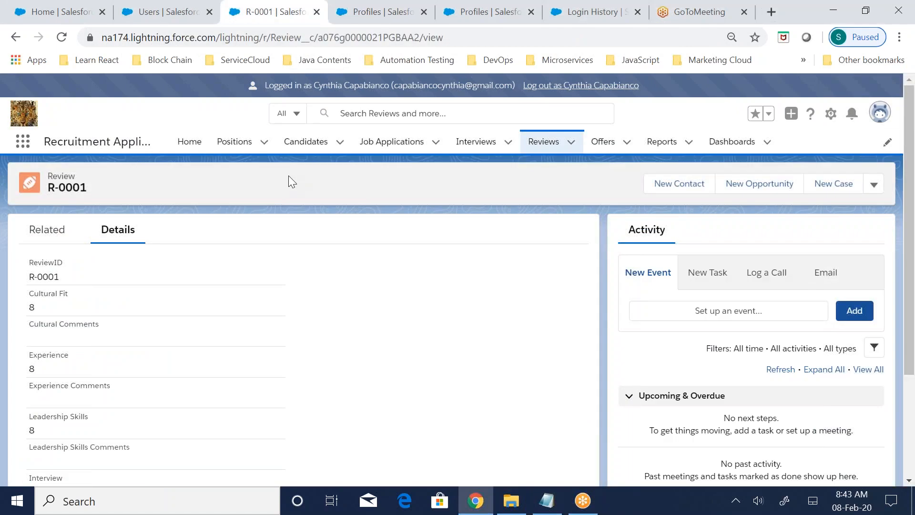
Open interview I-0002 from the All interviews view, open and cancel its edit form
left_click(474, 140)
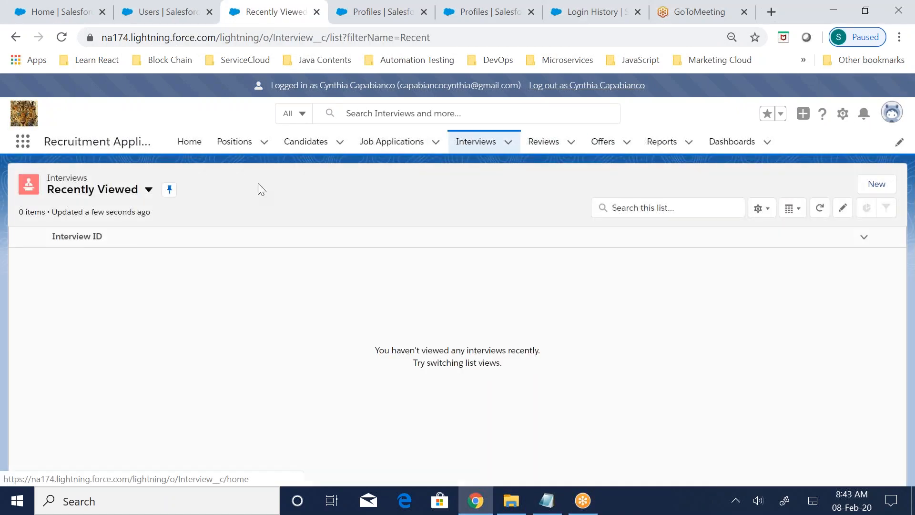
left_click(148, 191)
left_click(106, 232)
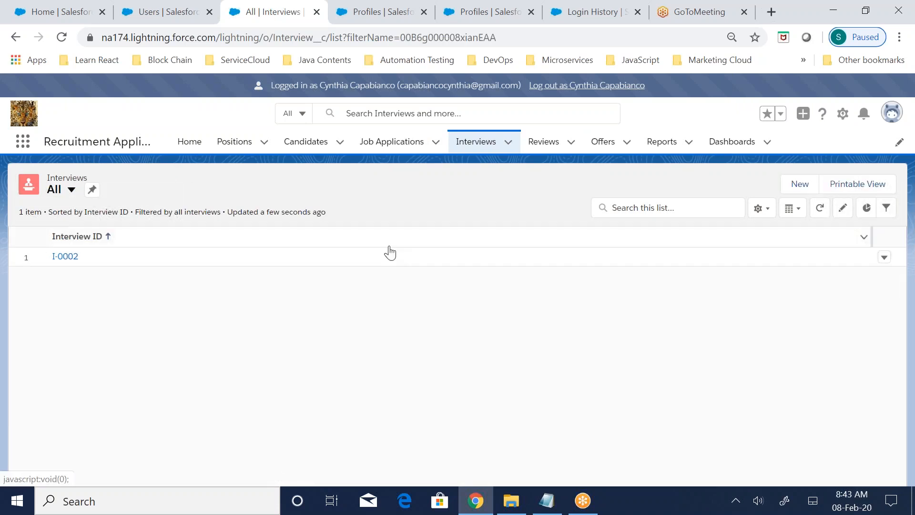
left_click(66, 257)
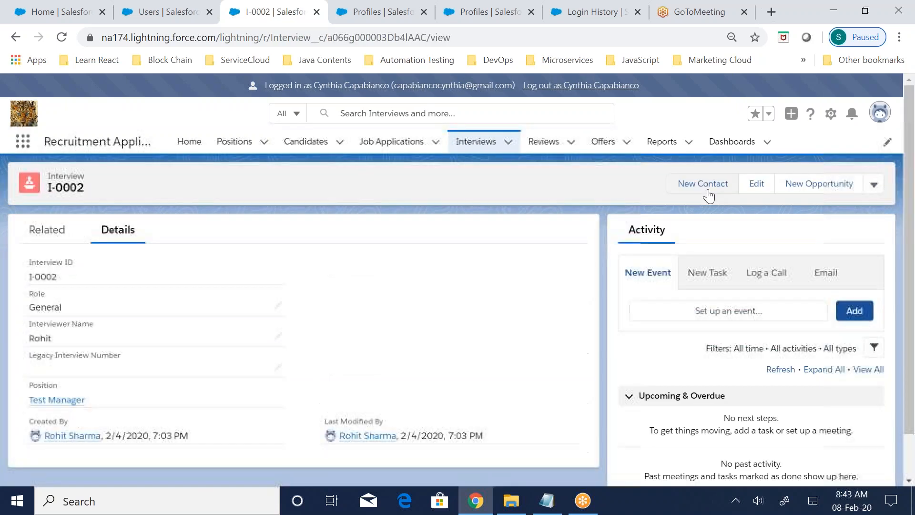
left_click(758, 185)
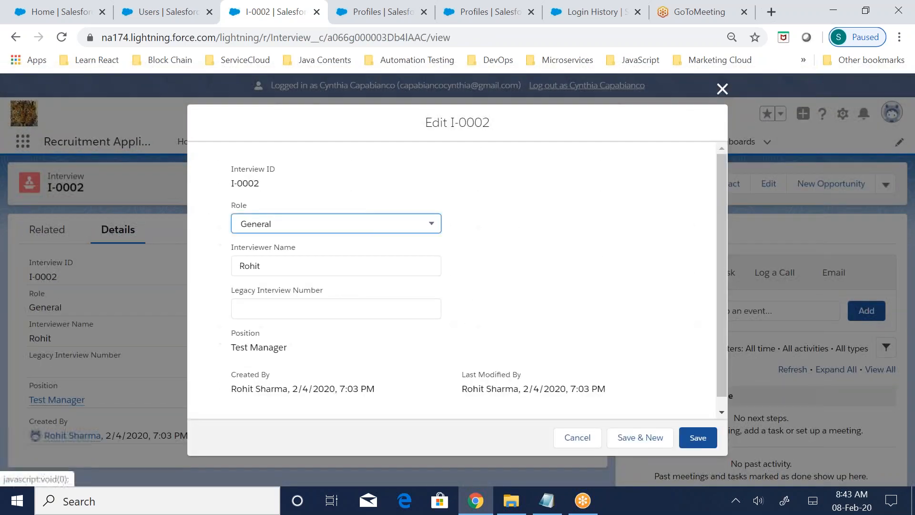
scroll(642, 336, "down", 1)
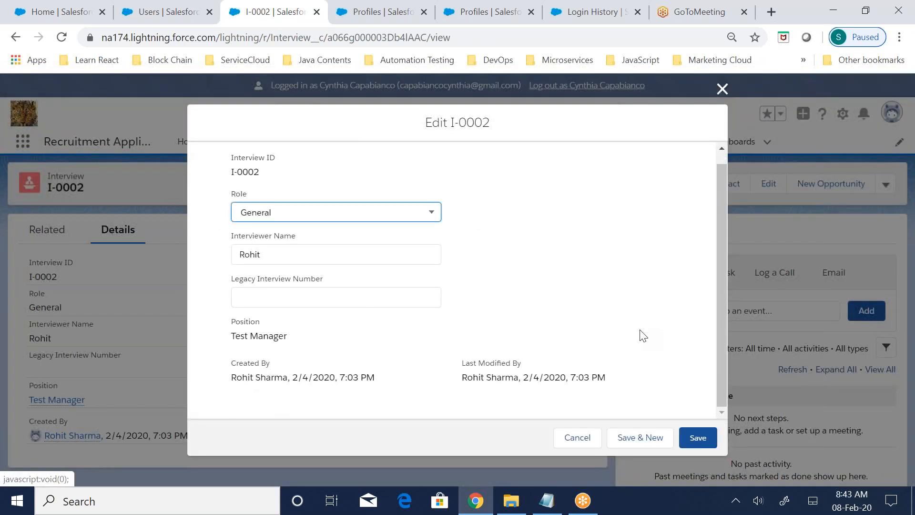
left_click(723, 91)
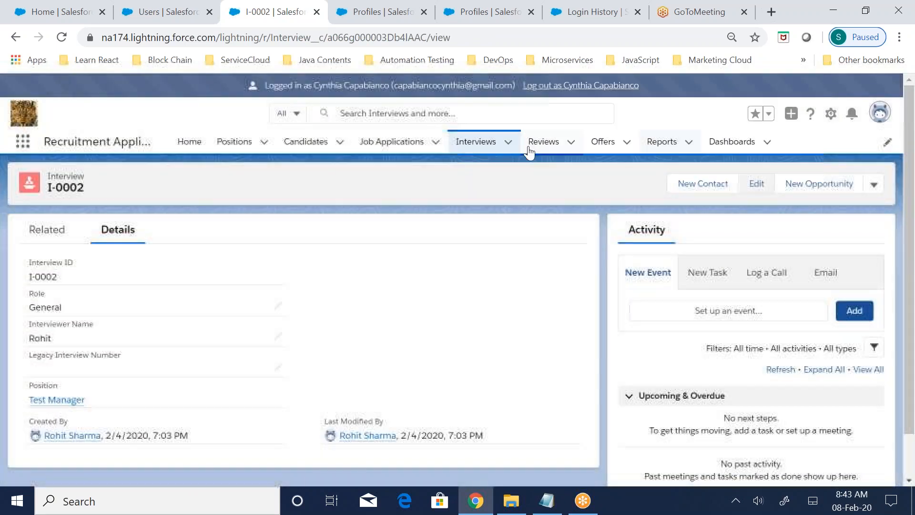
left_click(481, 146)
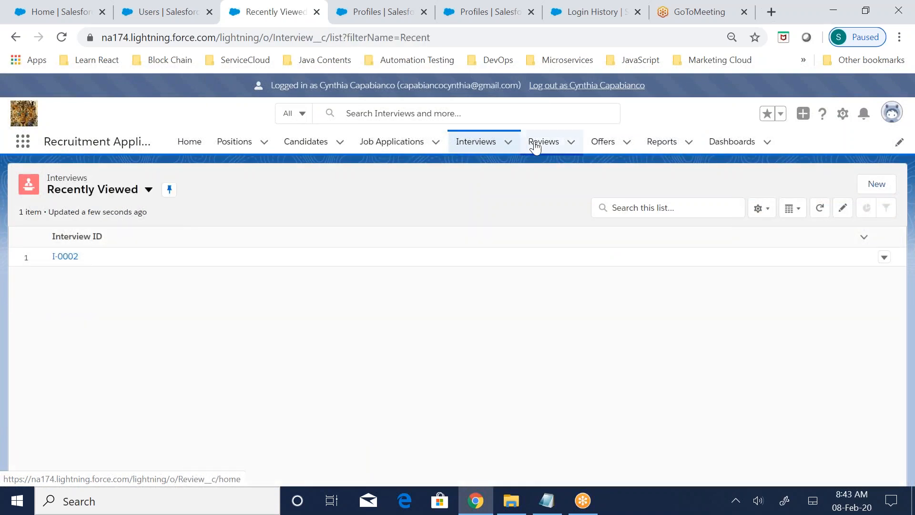
Open Offer-1 from the All offers view, return to Offers and check its row actions
left_click(615, 141)
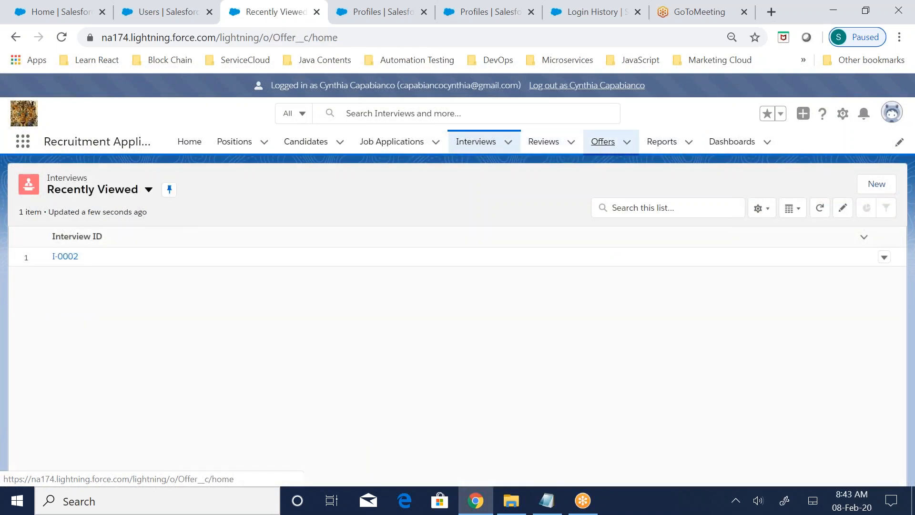
left_click(149, 191)
left_click(96, 232)
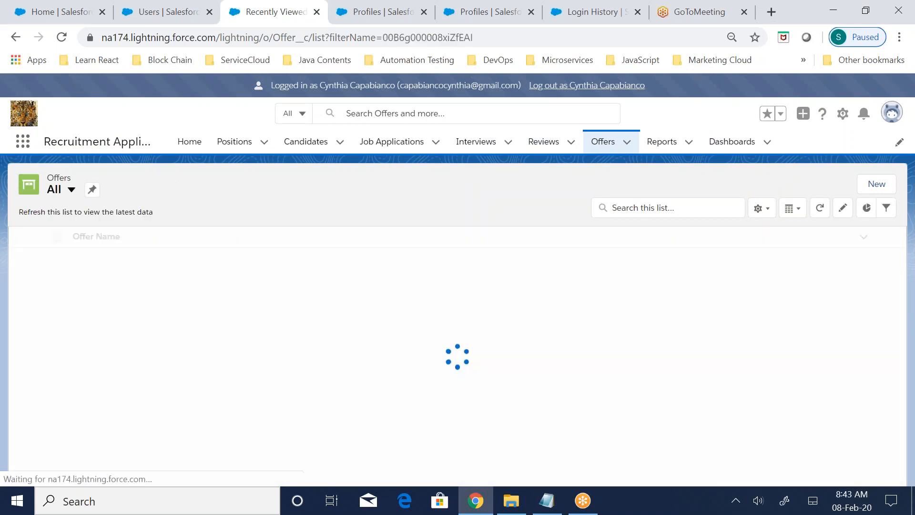
left_click(90, 262)
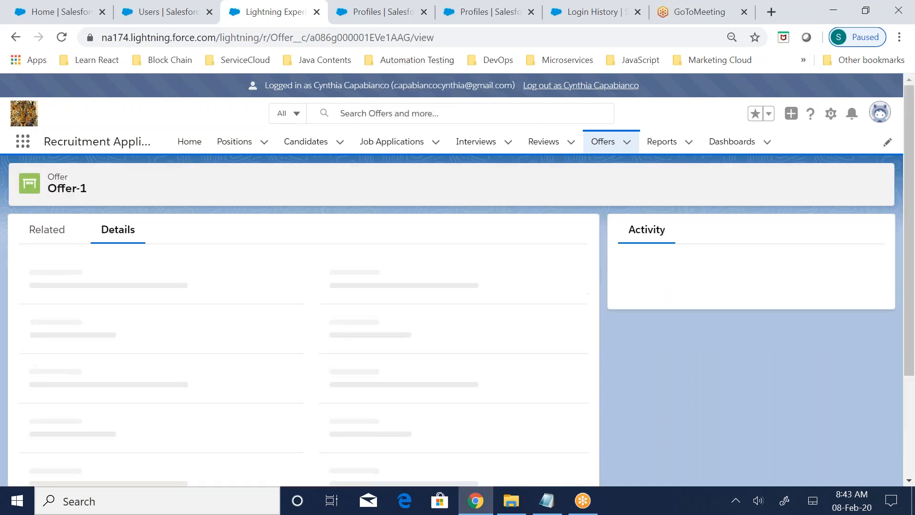
left_click(627, 142)
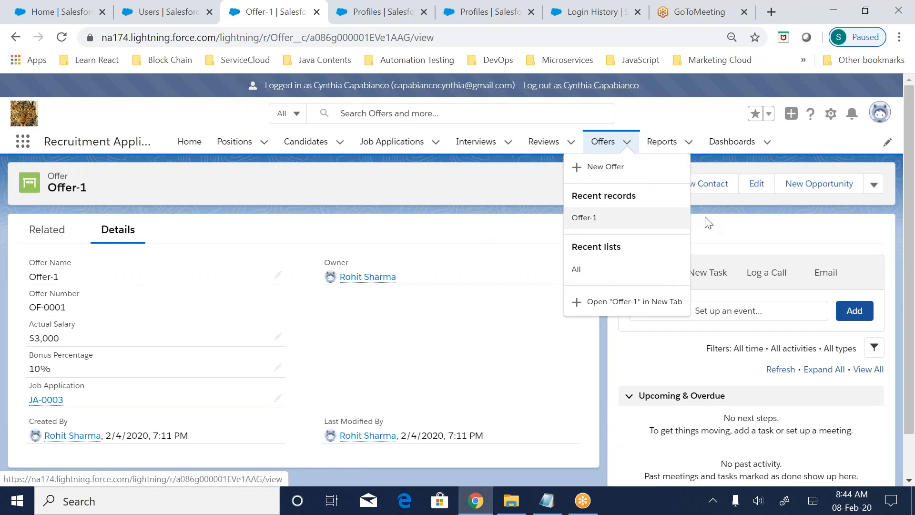
left_click(604, 142)
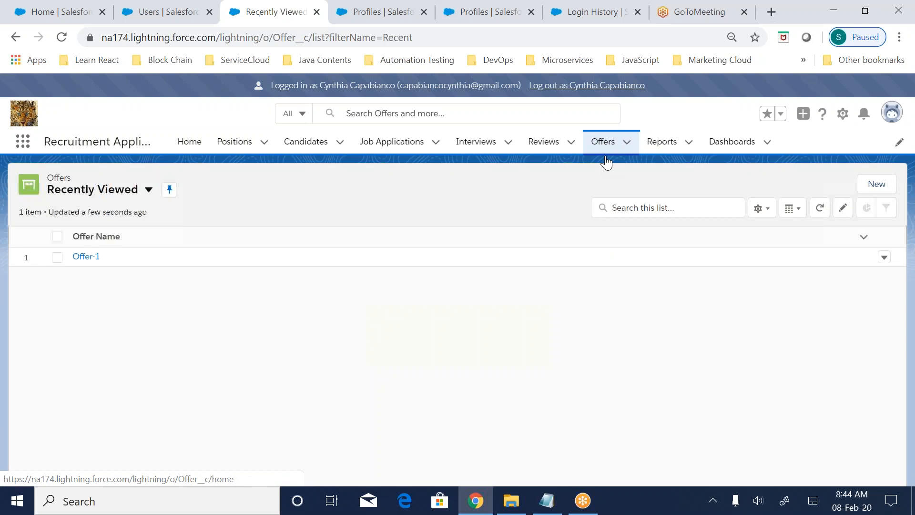
left_click(882, 260)
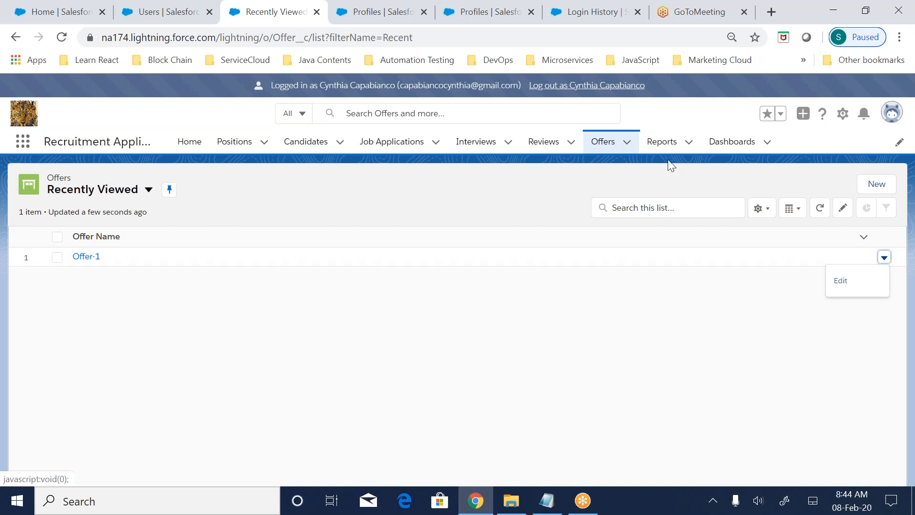
left_click(548, 500)
scroll(408, 308, "up", 10)
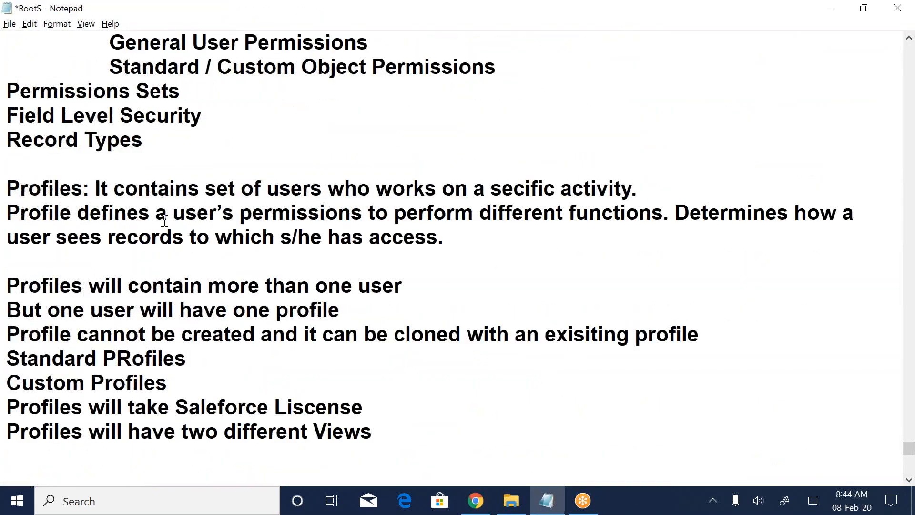
left_click_drag(19, 237, 426, 241)
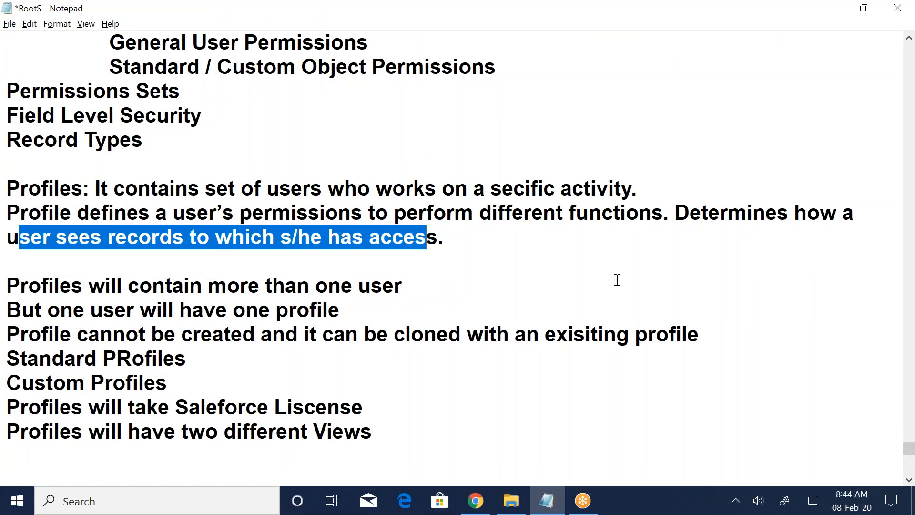
left_click(276, 239)
left_click(476, 504)
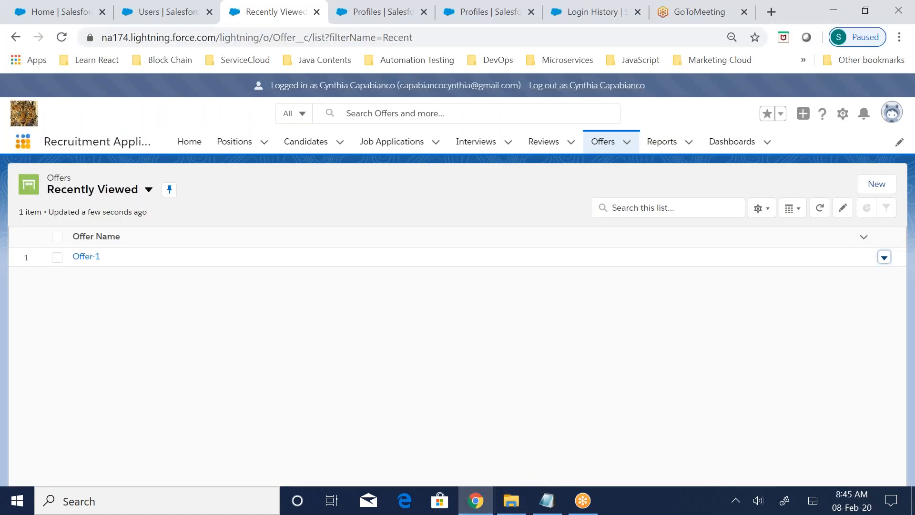
Log the recruiter user out of Salesforce and launch Sticky Notes via Windows search 'sti'
left_click(893, 112)
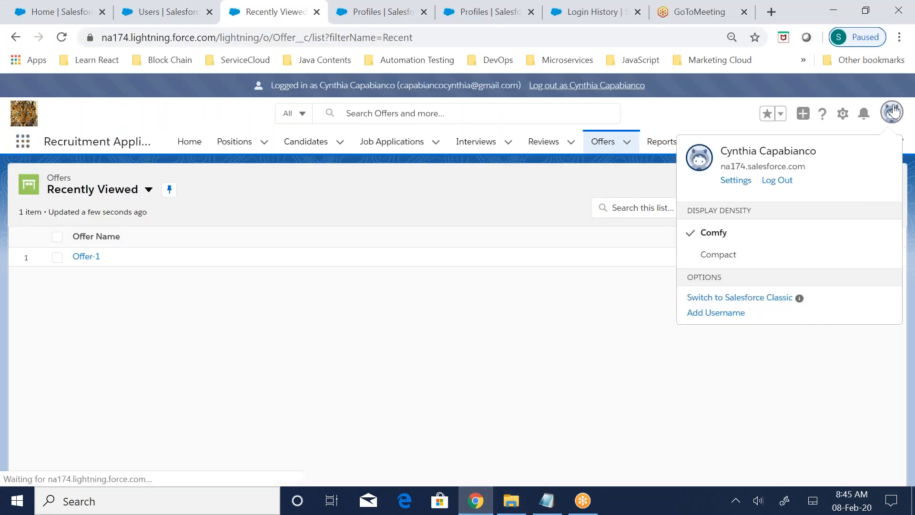
left_click(781, 184)
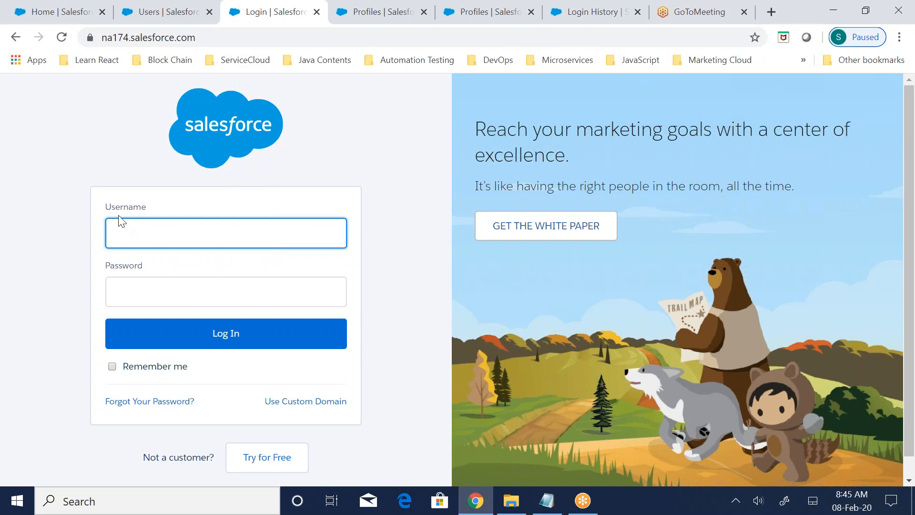
left_click(119, 501)
type("sti")
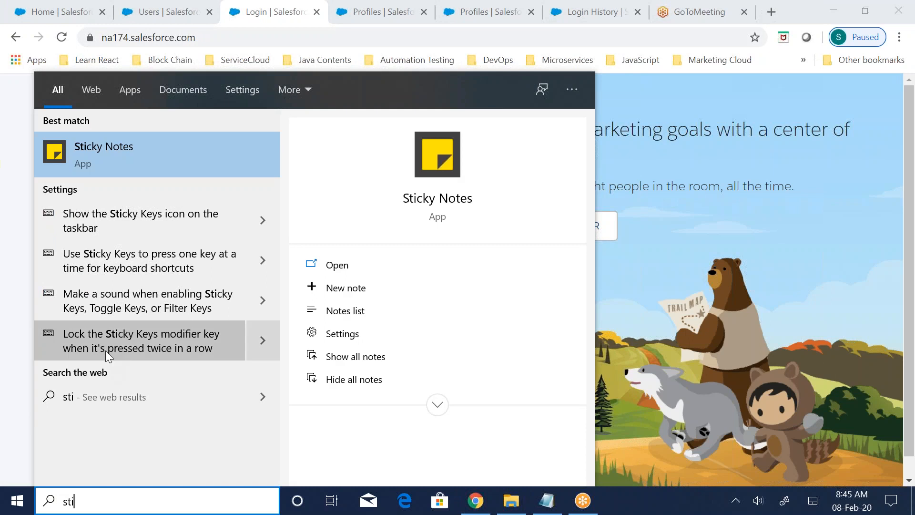
left_click(431, 175)
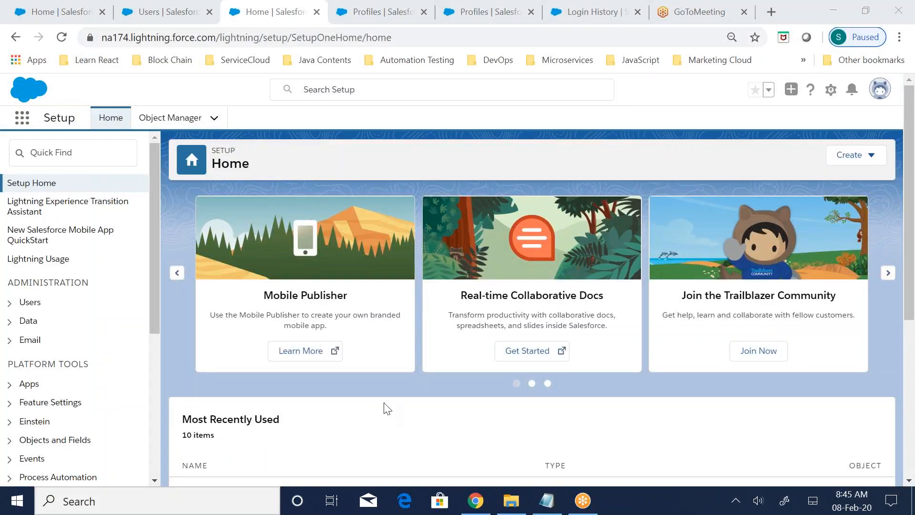
Confirm which user is logged in and look over the Profiles and Users lists
left_click(393, 386)
left_click(884, 93)
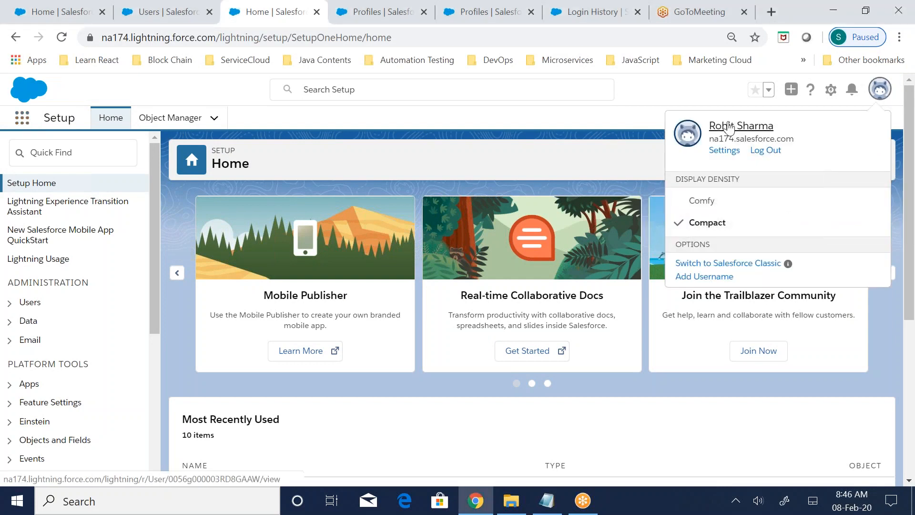
left_click(10, 303)
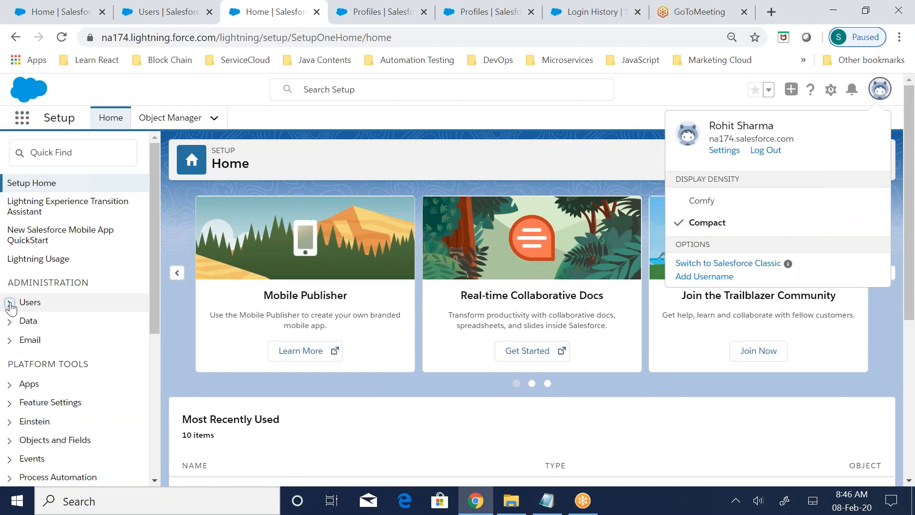
left_click(55, 361)
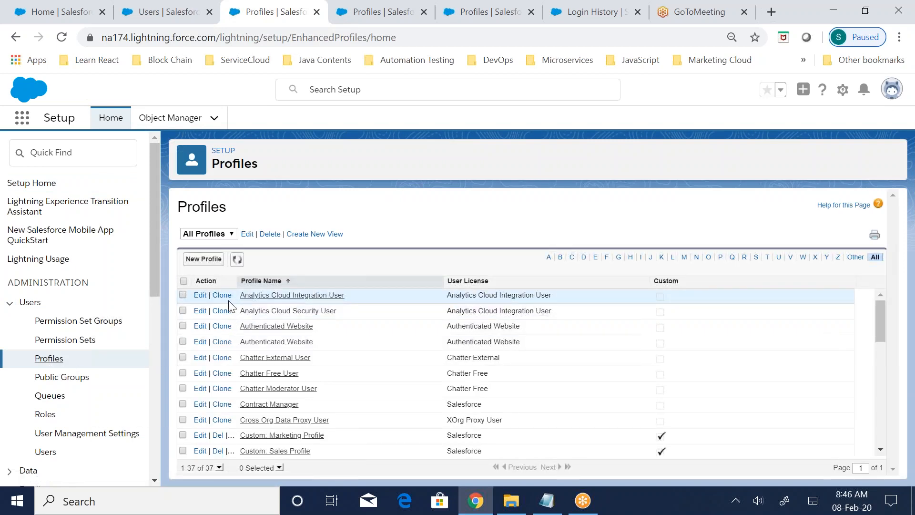
left_click(45, 452)
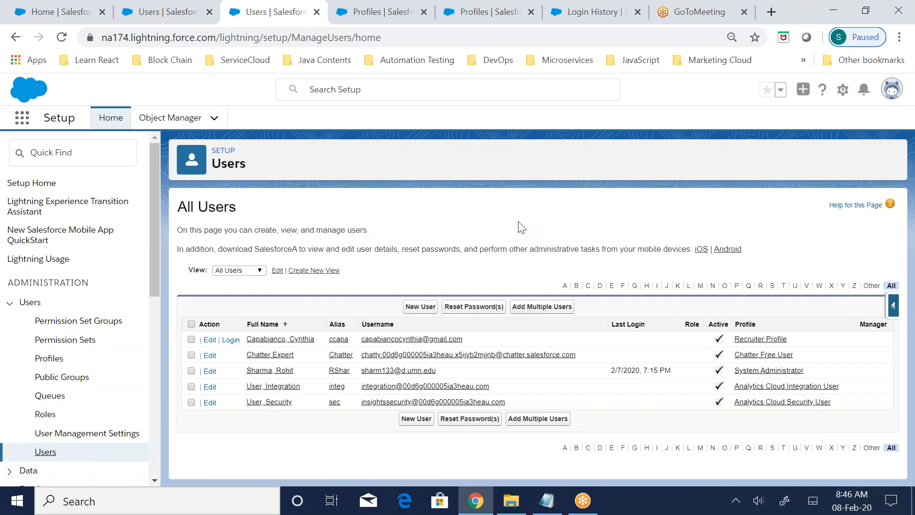
Search Quick Find for 'session' and open Session Settings
left_click(59, 156)
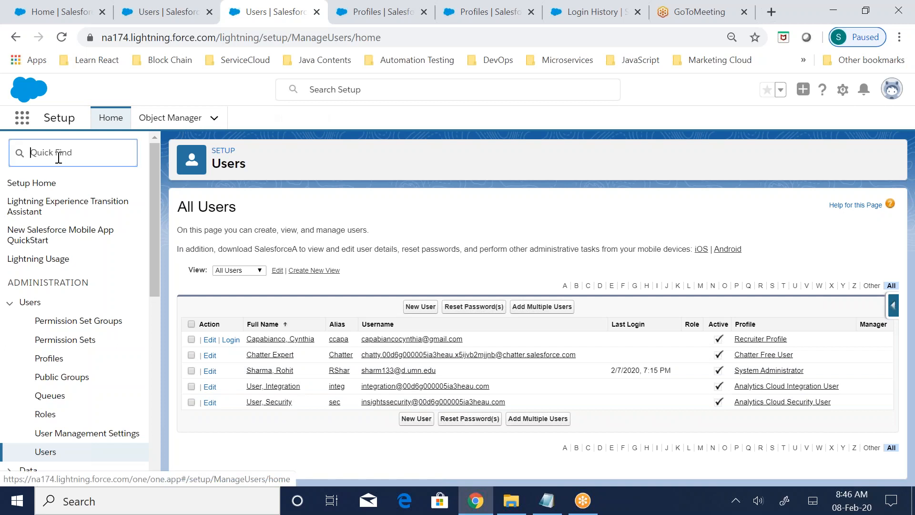
type("se")
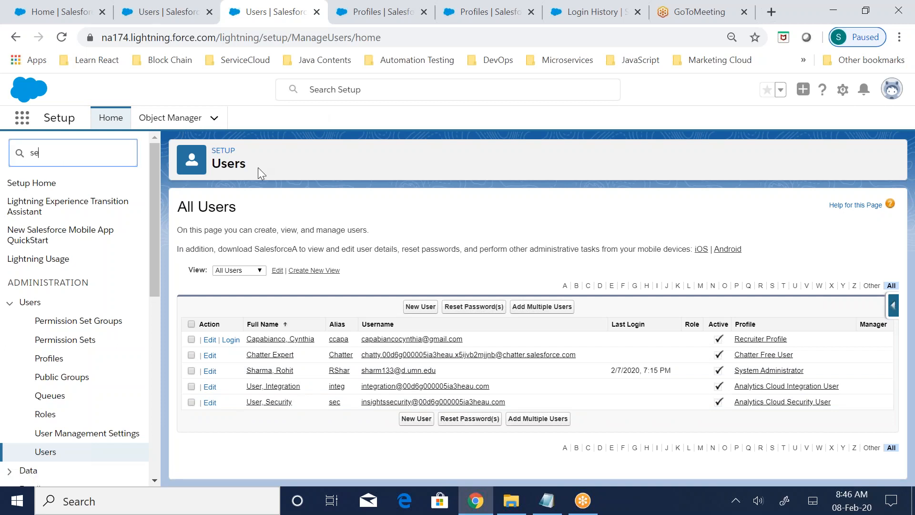
type("ssion")
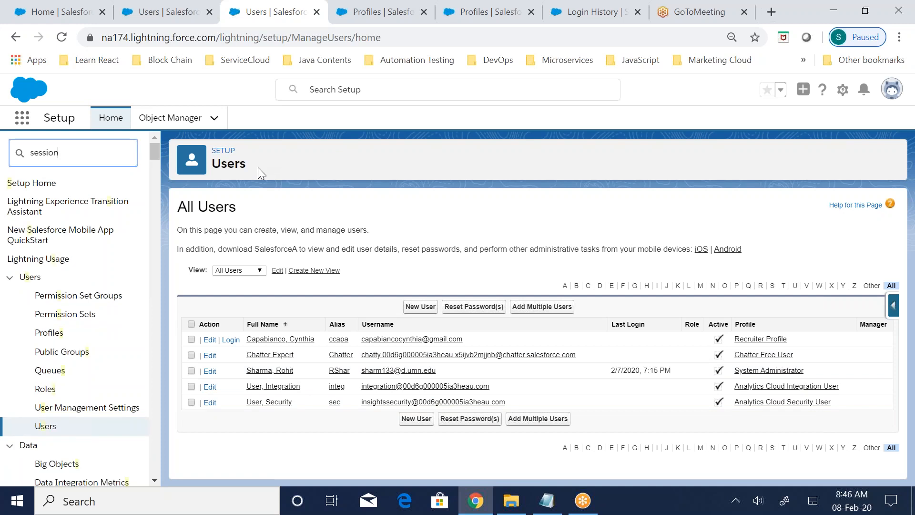
left_click(75, 223)
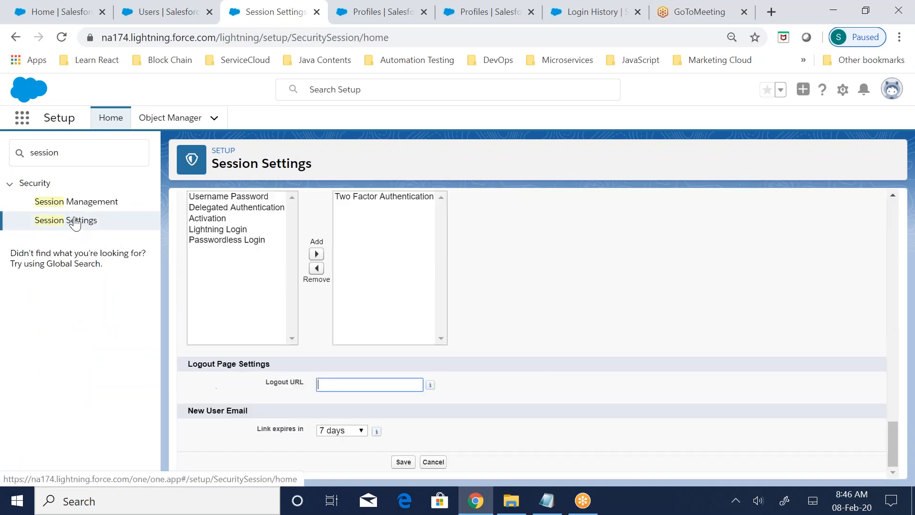
Untick Force relogin after Login-As-User in Session Settings, then bring up the Notepad notes
left_click_drag(890, 445, 823, 225)
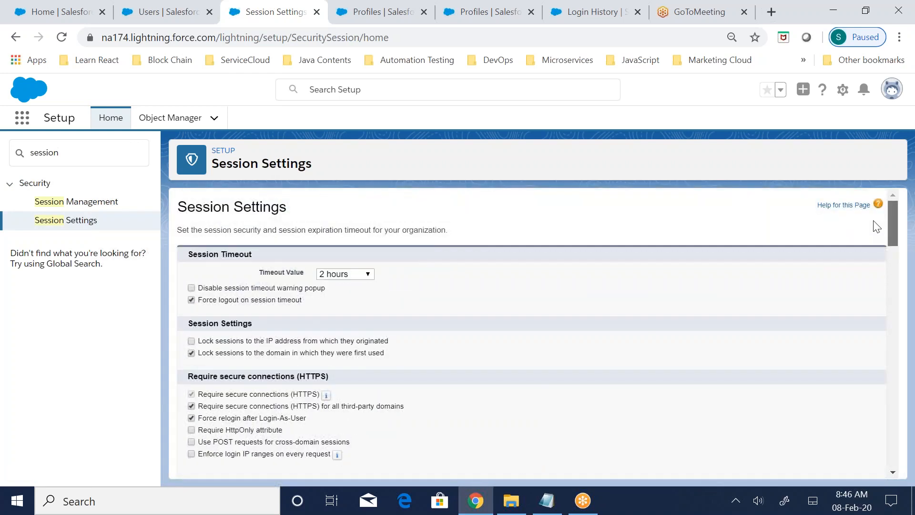
scroll(392, 402, "down", 1)
scroll(392, 402, "down", 3)
left_click_drag(188, 233, 403, 240)
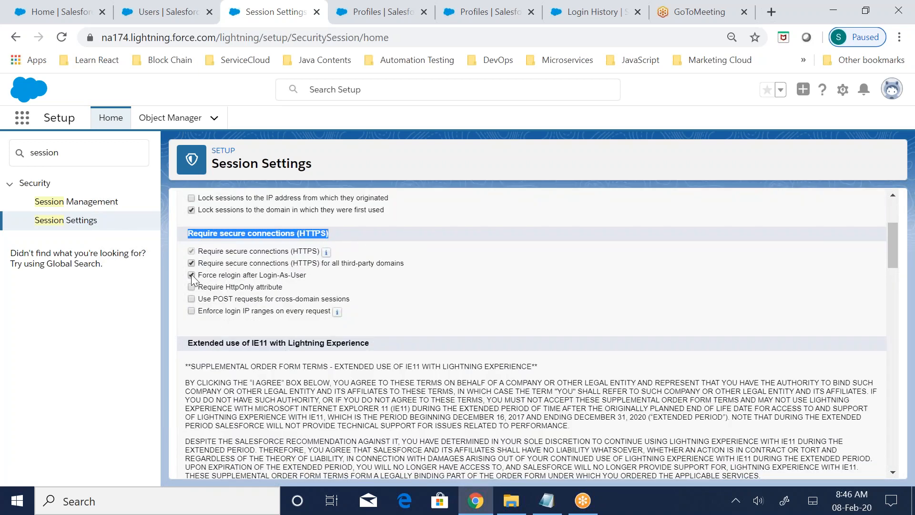
left_click_drag(317, 279, 190, 282)
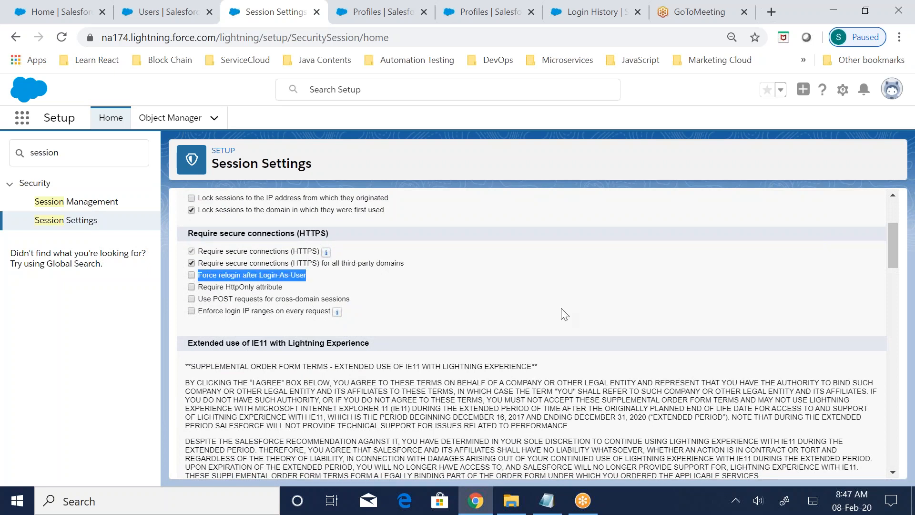
left_click(547, 501)
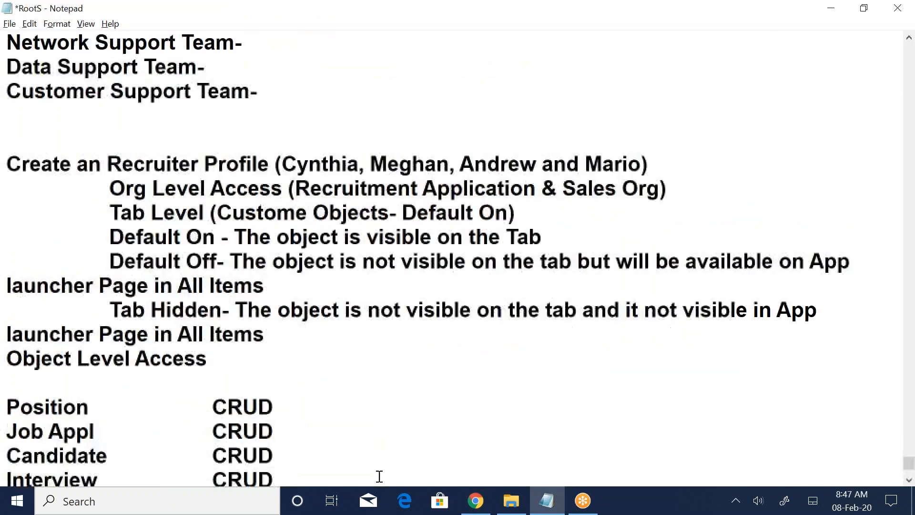
Note 'Check' for admin Login-As-User and add 'Force relogin after Login-As-User- Un Check'
scroll(380, 476, "down", 2)
key("Right")
key("Right")
type("-  Chec")
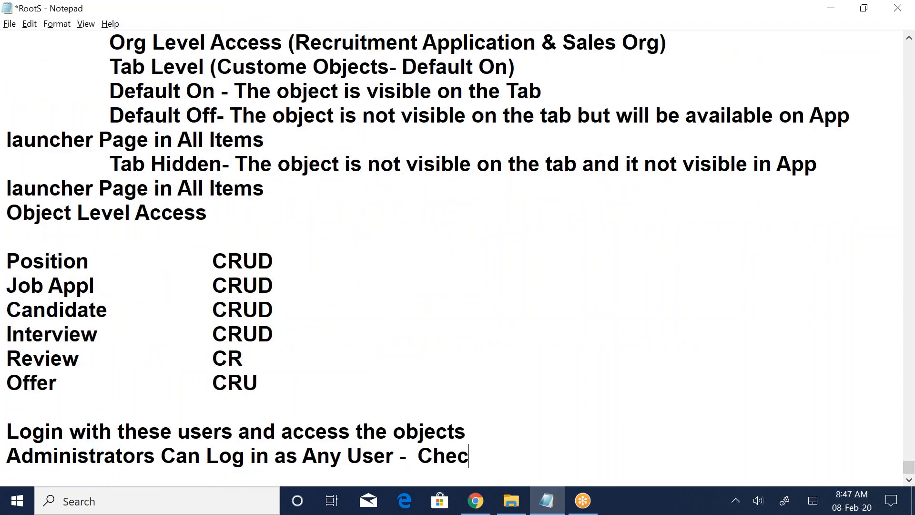
type("k")
key("Return")
type("Force relogin after Login-As-User- Un Check")
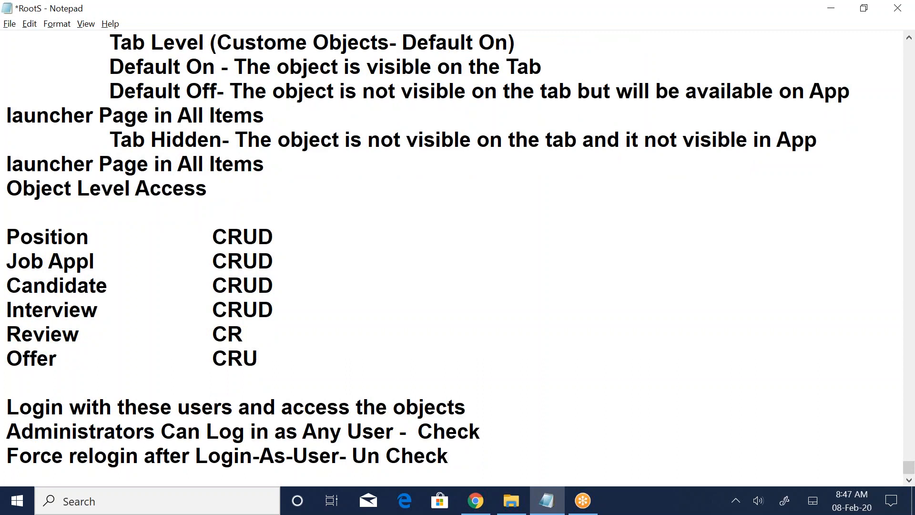
key("alt+Tab")
scroll(572, 308, "down", 15)
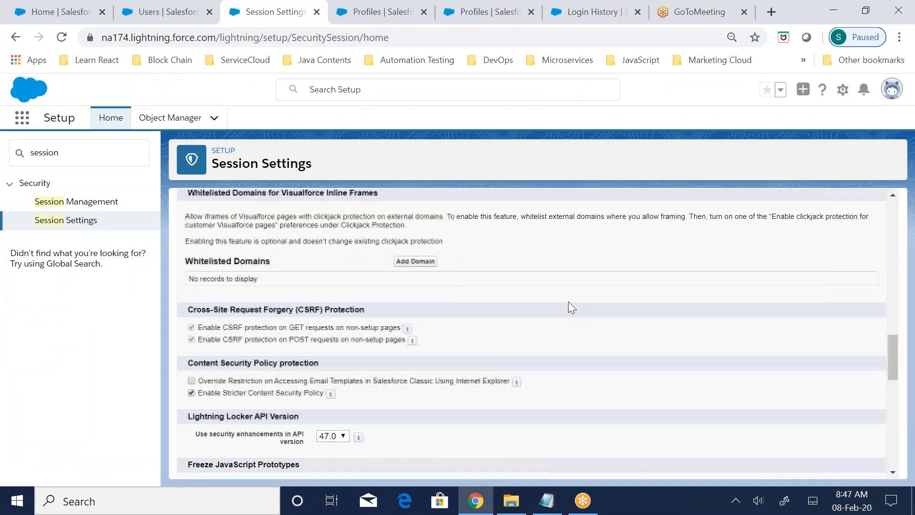
Save the session settings and log in as the Recruiter Profile user from the Users list
left_click(403, 462)
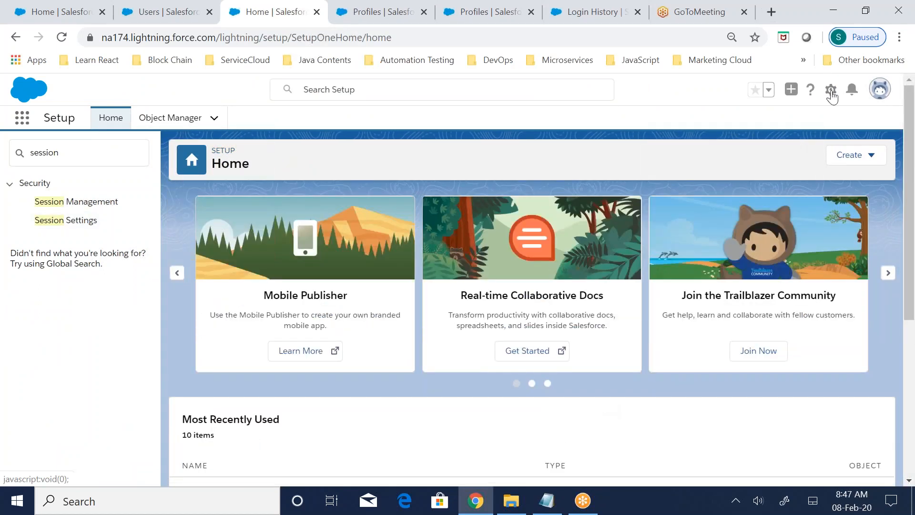
double_click(36, 152)
type("u")
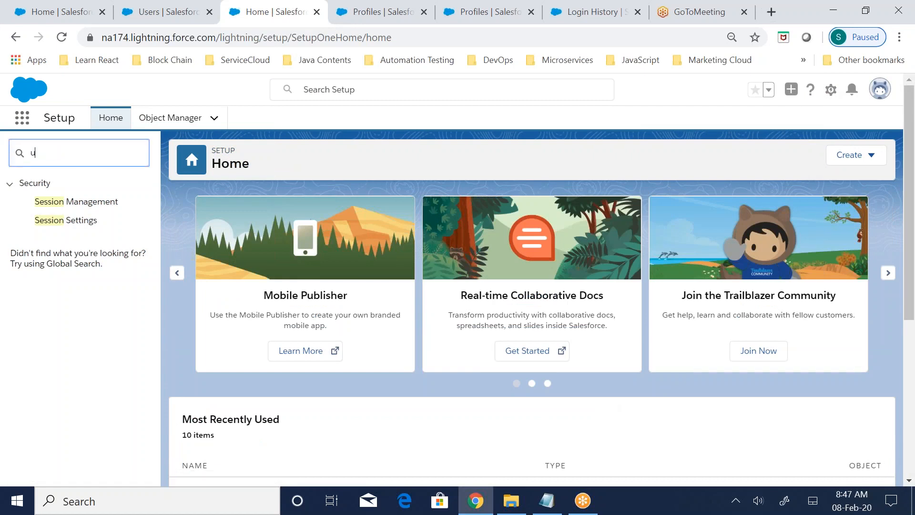
type("sers")
left_click(51, 336)
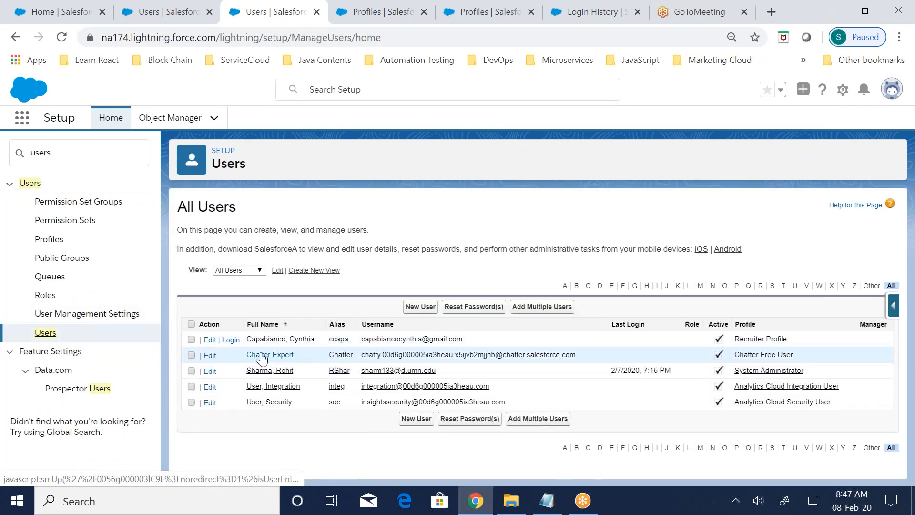
left_click(231, 339)
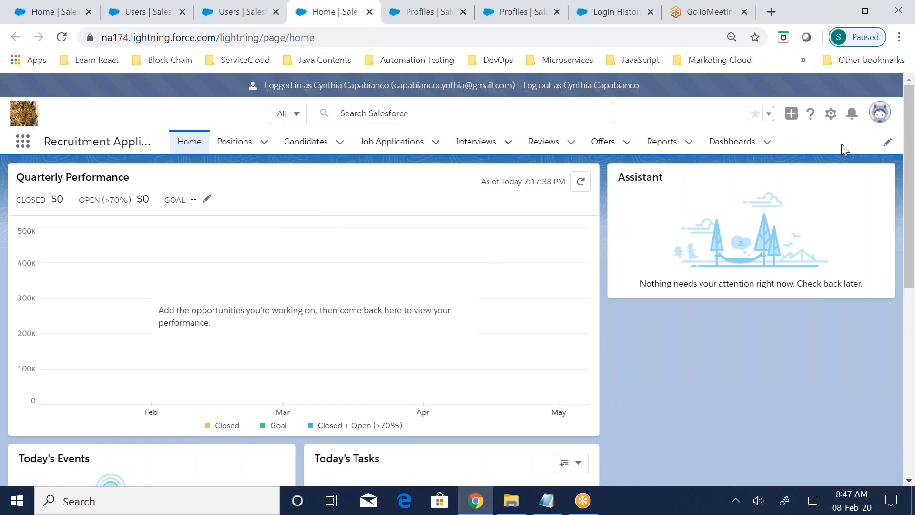
Log out of the Recruiter Profile user's session from the avatar menu
left_click(880, 113)
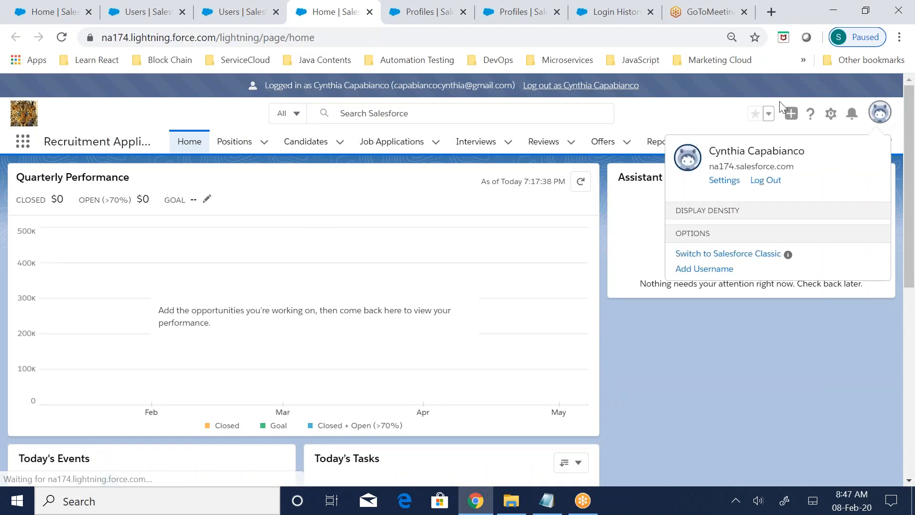
left_click(763, 184)
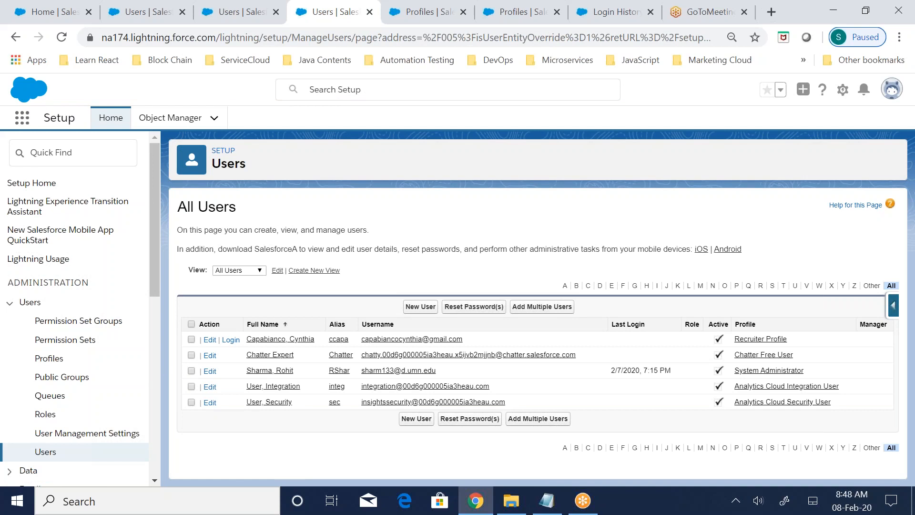
Start a new user and enter the first and last name
left_click(892, 98)
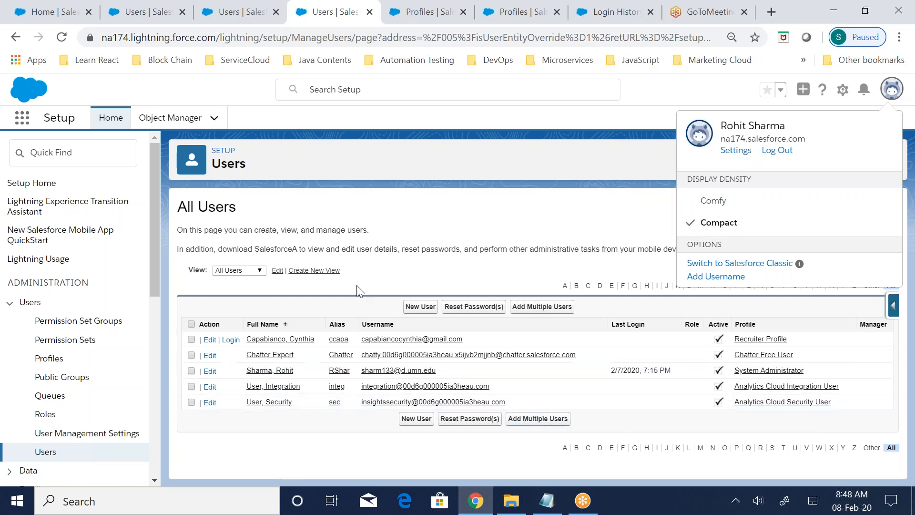
left_click(426, 310)
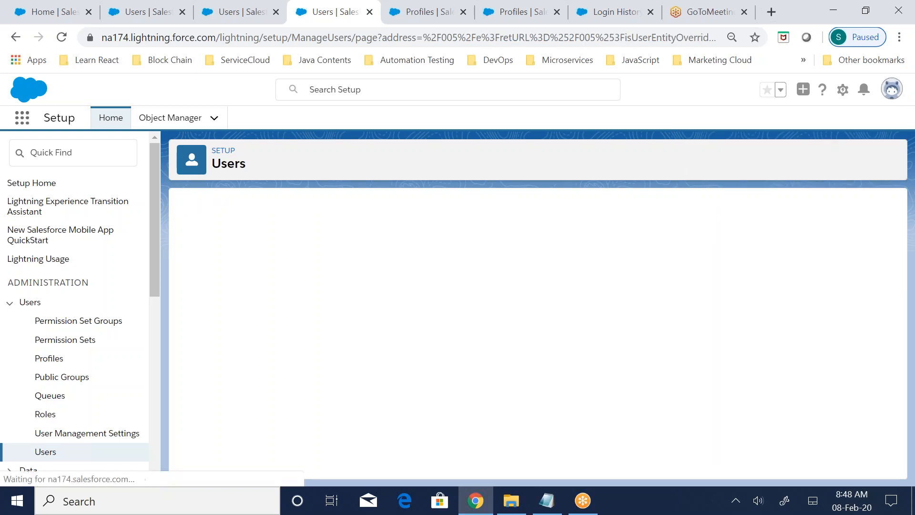
left_click(387, 275)
type("A")
key("BackSpace")
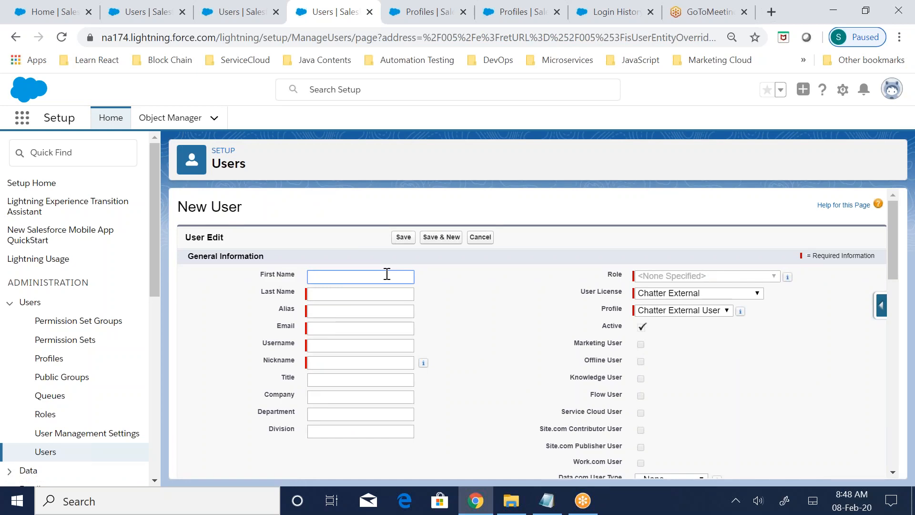
type("Megan")
key("Tab")
type("S")
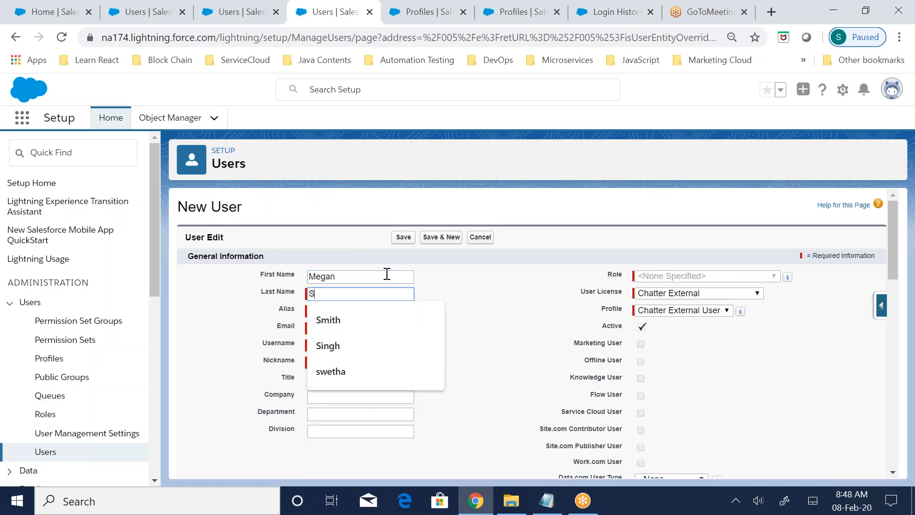
key("Down")
key("Tab")
key("Tab")
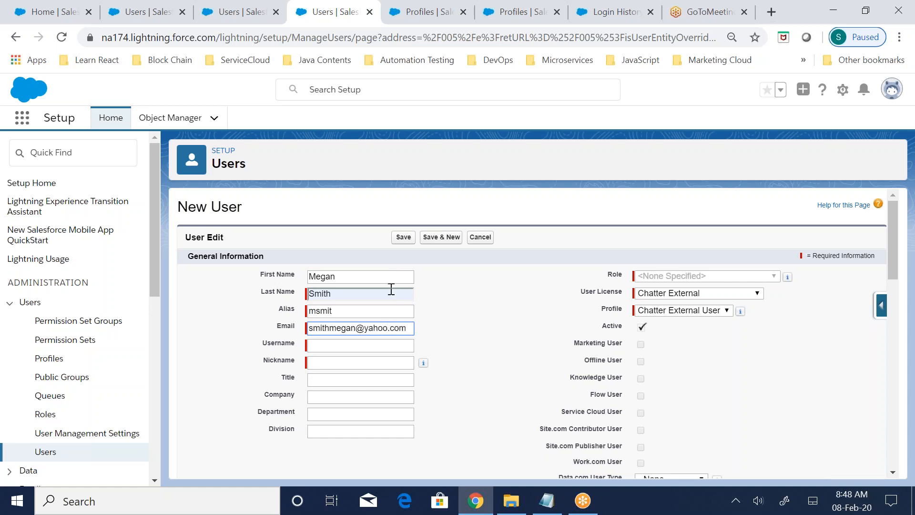
Let the username auto-fill from the email and view the user license choices
left_click_drag(406, 328, 258, 326)
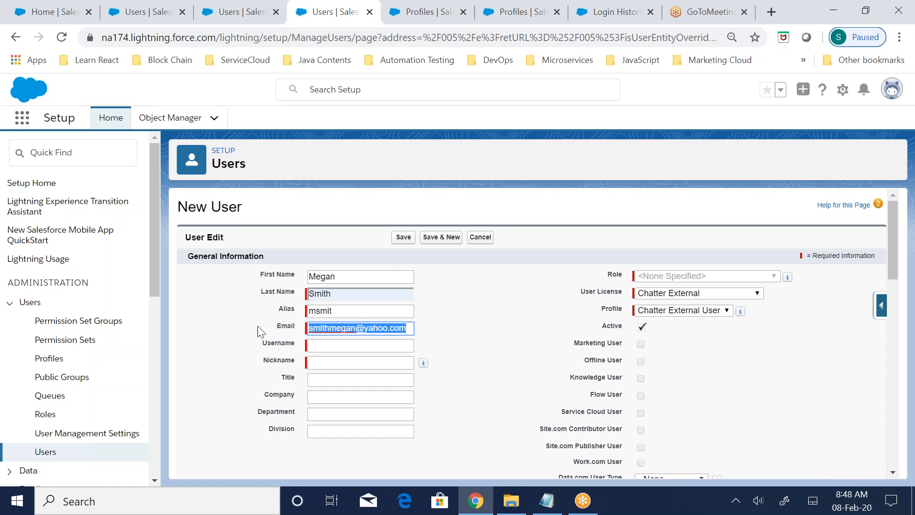
left_click(350, 345)
left_click(452, 350)
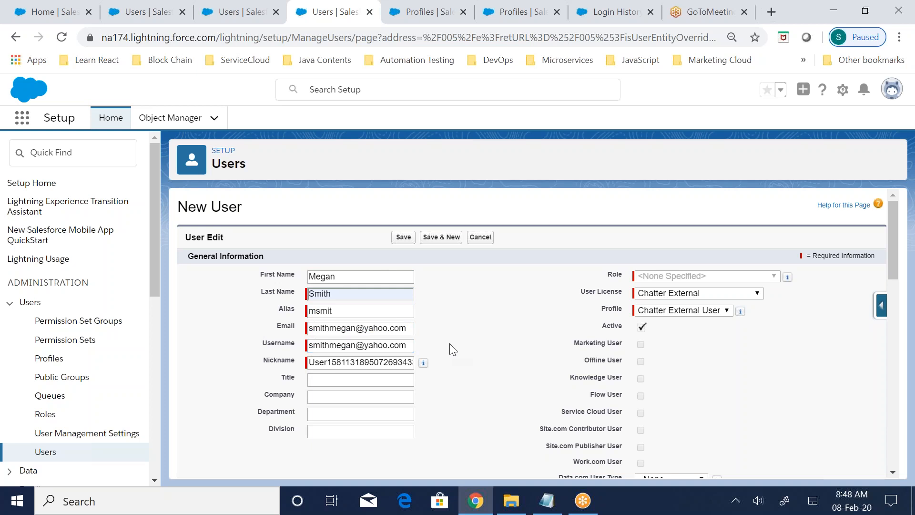
left_click(674, 293)
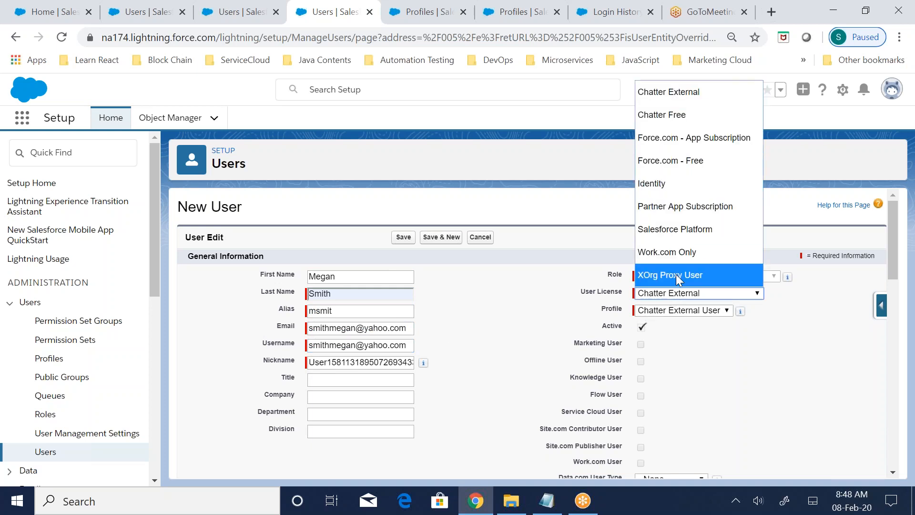
Open the Users page in a new tab and switch to the All Users list
right_click(52, 453)
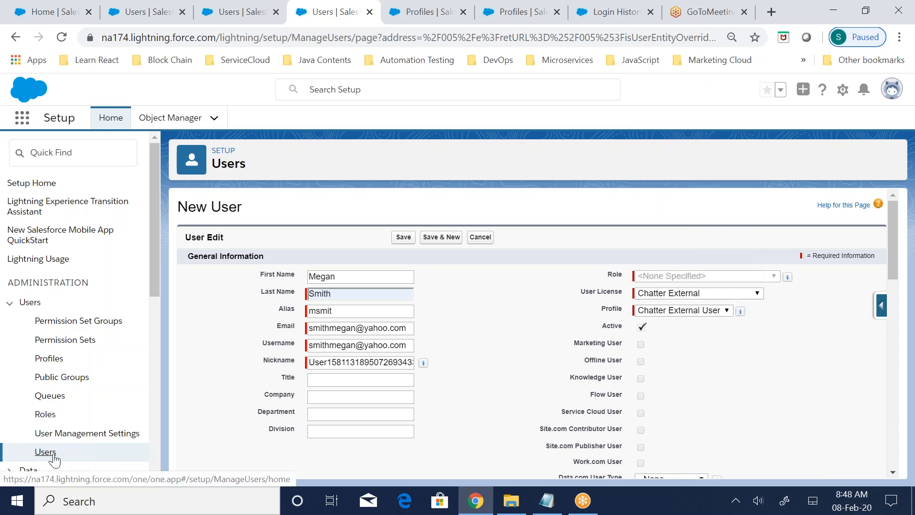
right_click(54, 453)
left_click(105, 341)
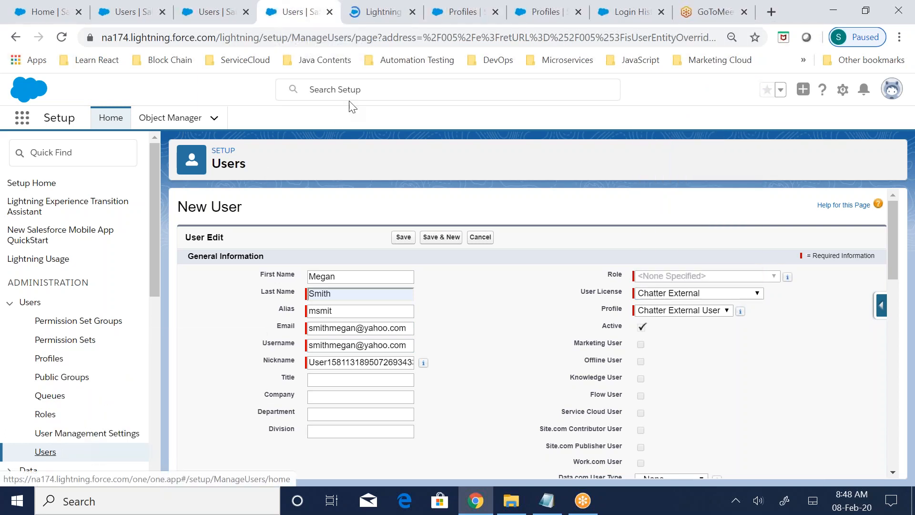
left_click(370, 22)
left_click(281, 19)
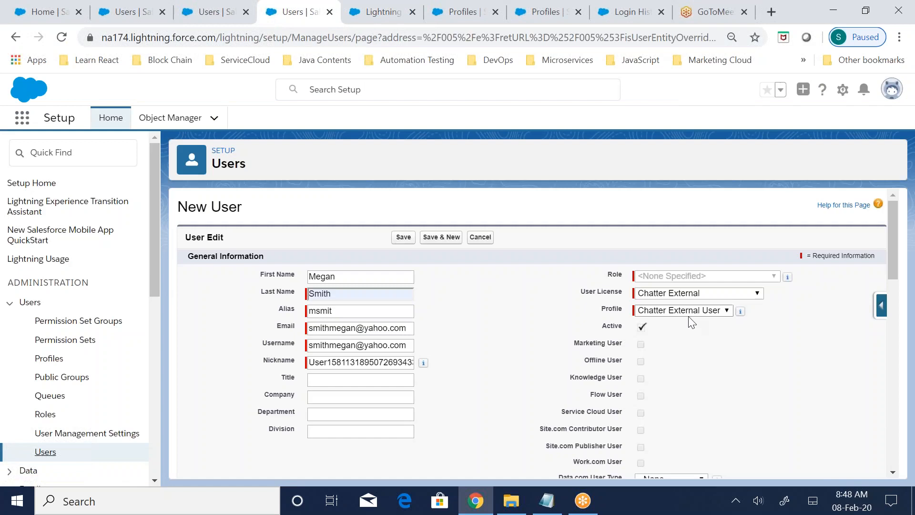
left_click(215, 13)
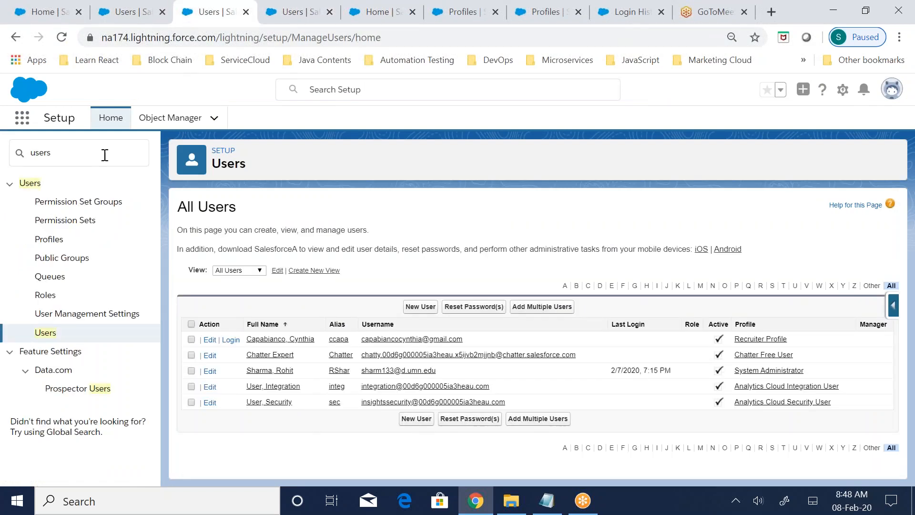
Open Company Information and confirm 0 Salesforce user licenses remain
type("comp")
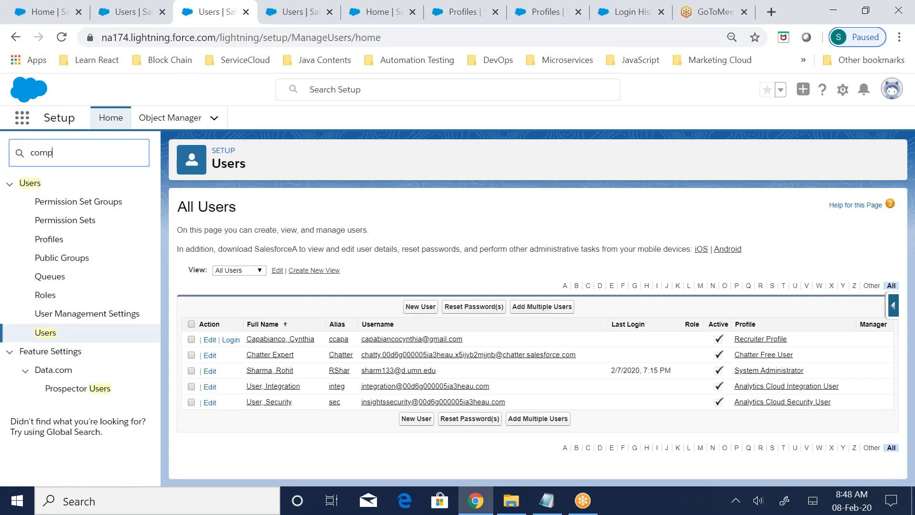
type("an")
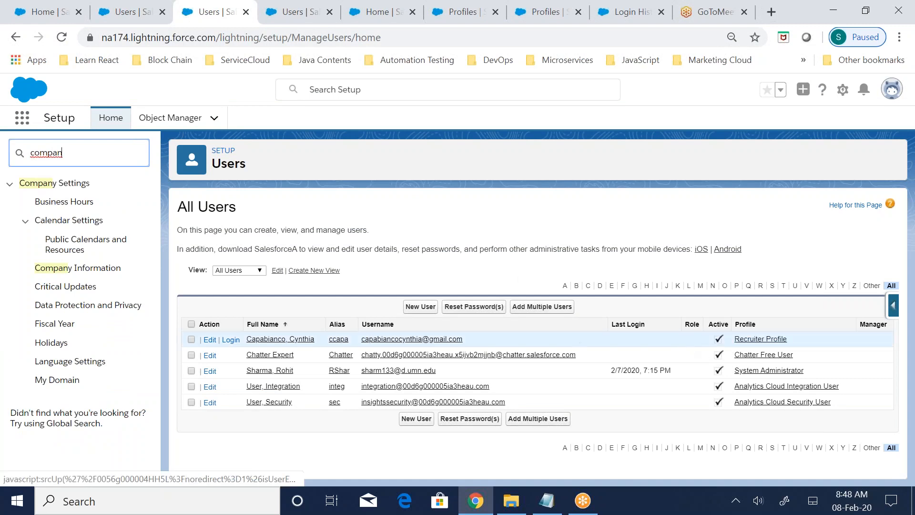
left_click(73, 269)
scroll(476, 310, "down", 3)
scroll(494, 325, "down", 8)
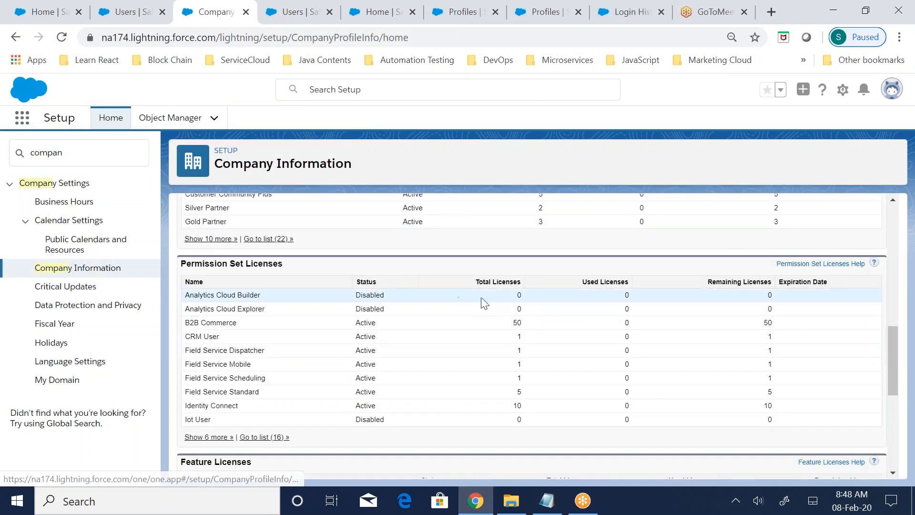
scroll(482, 297, "up", 4)
left_click_drag(617, 315, 772, 315)
double_click(775, 312)
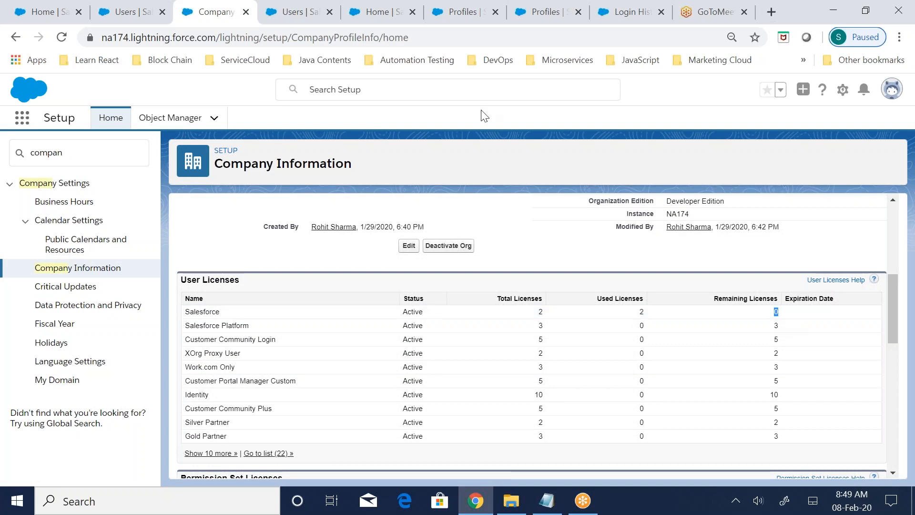
Switch between tabs and return to the All Users list
left_click(285, 16)
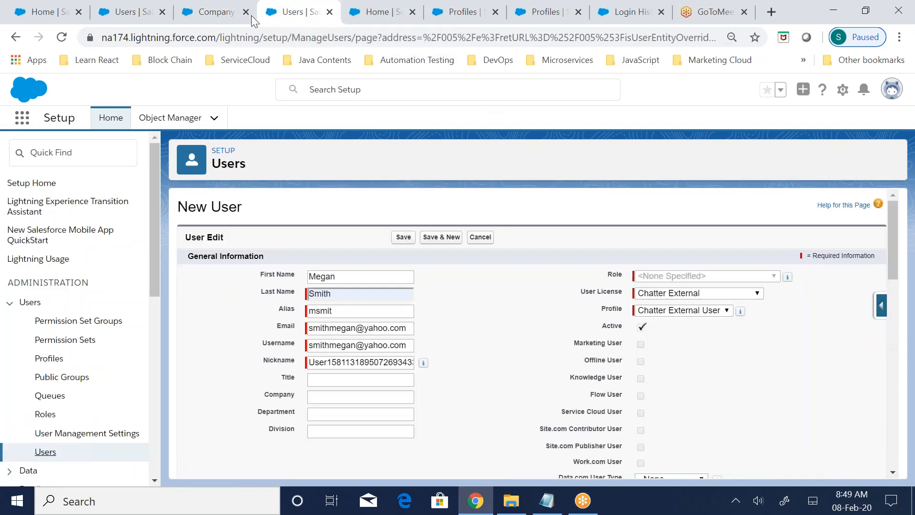
left_click(226, 15)
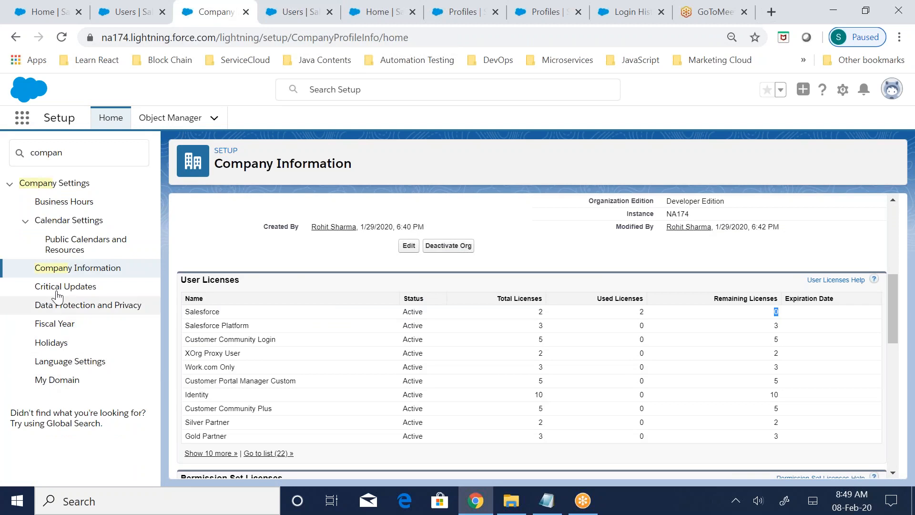
left_click(120, 18)
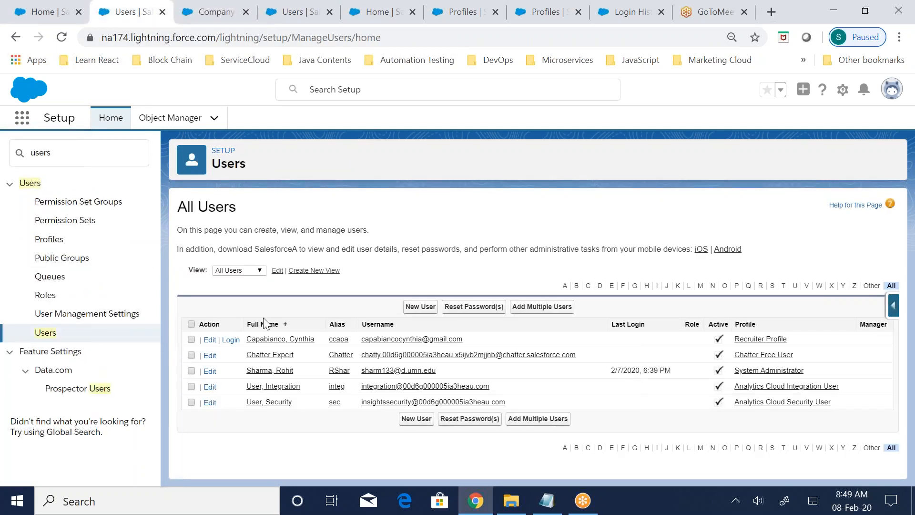
Change the existing recruiter user's license to Force.com - App Subscription and save
left_click(274, 340)
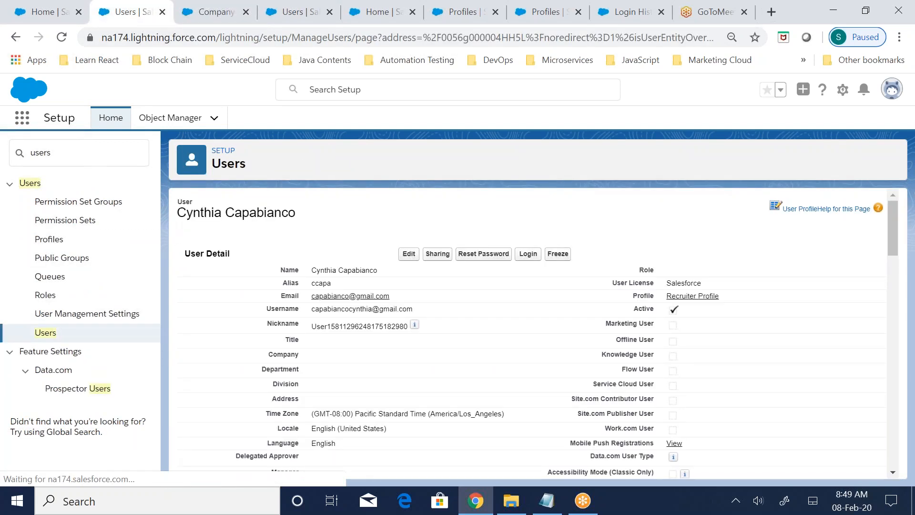
left_click(410, 273)
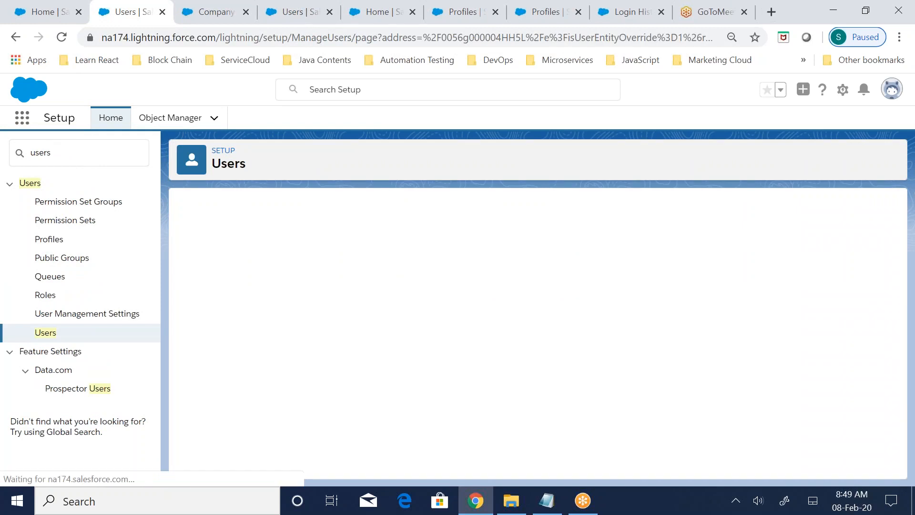
left_click(698, 298)
left_click(697, 317)
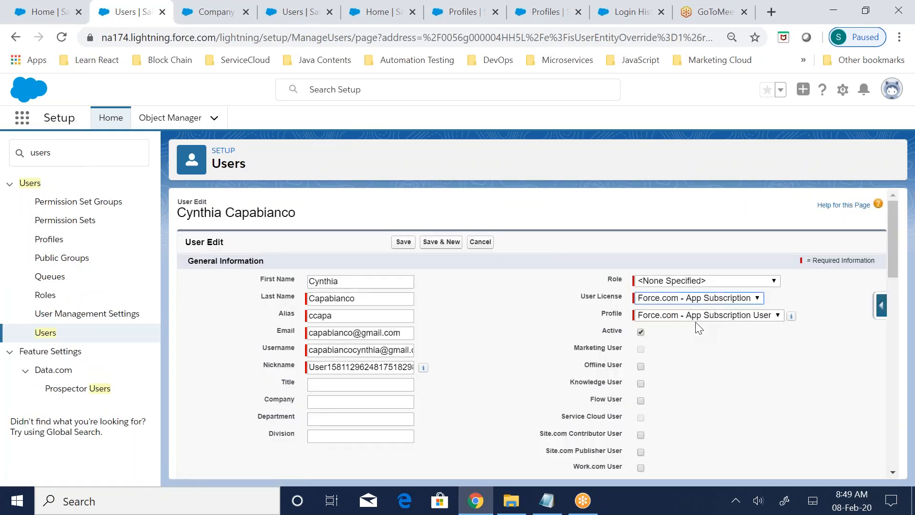
left_click(403, 242)
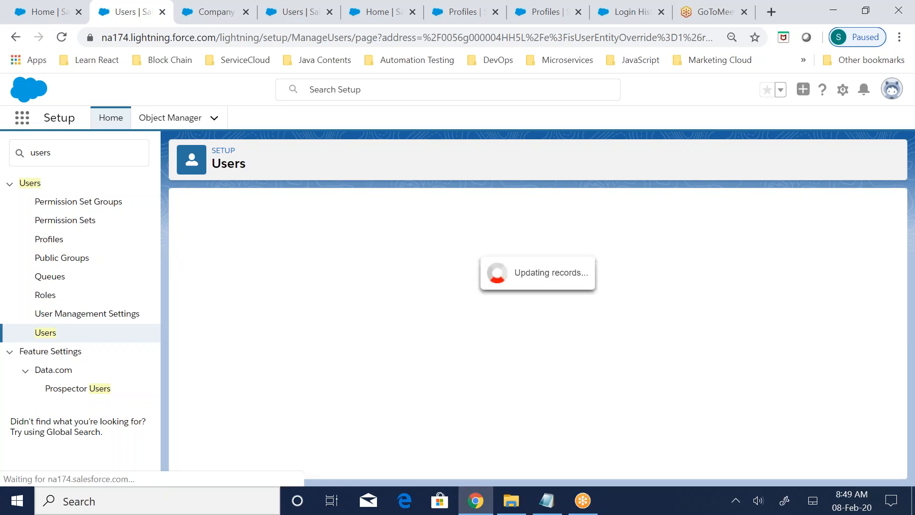
Reload the New User form so it starts blank
left_click(291, 13)
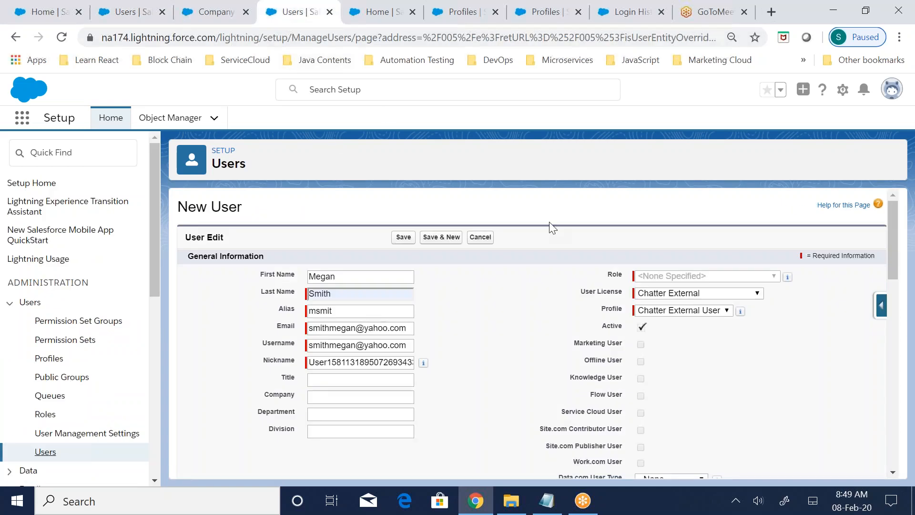
left_click(675, 295)
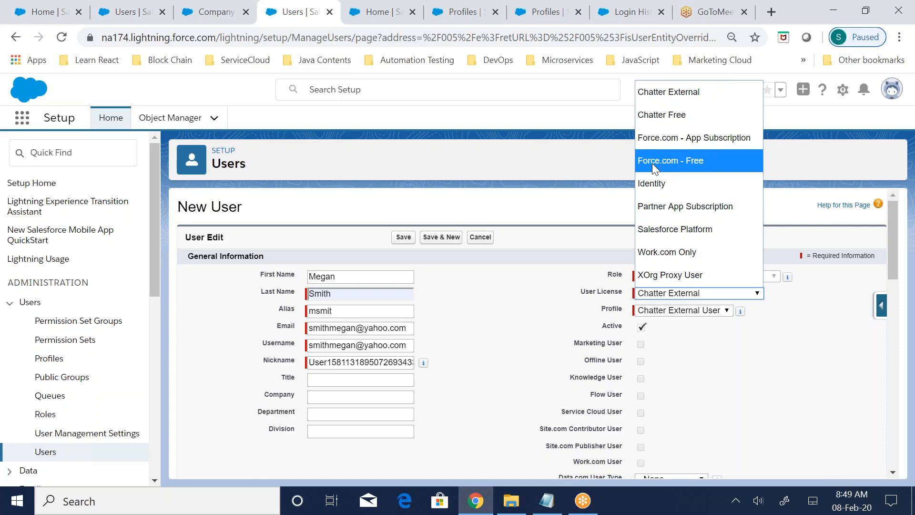
left_click(443, 38)
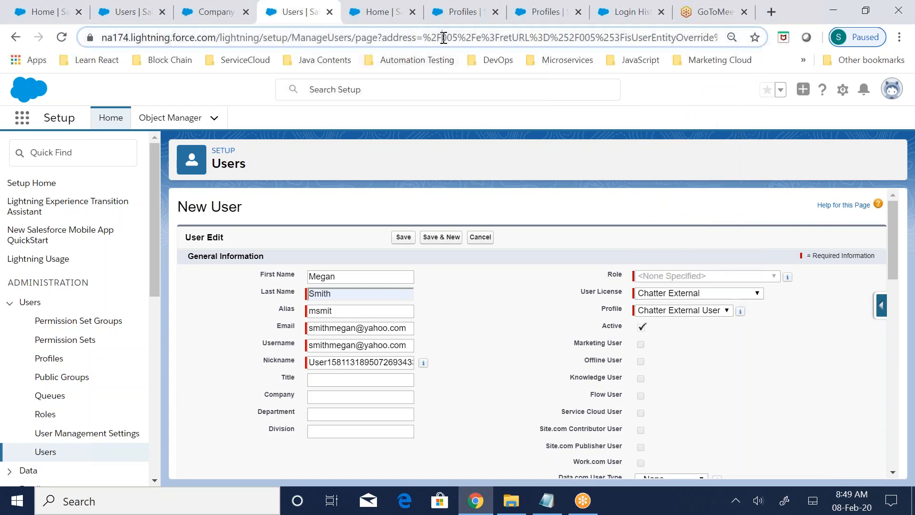
key("Return")
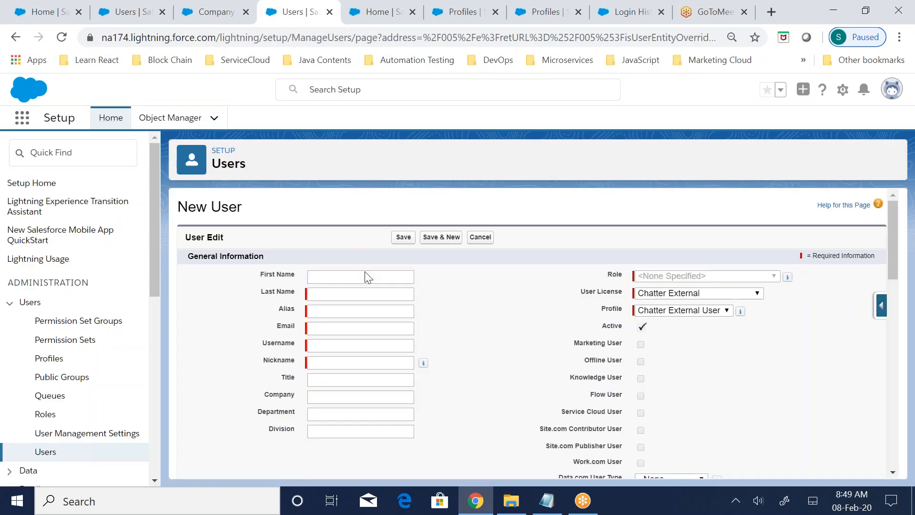
Fill in the new user's first name, last name and email from the suggestions
left_click(367, 276)
type("Megan")
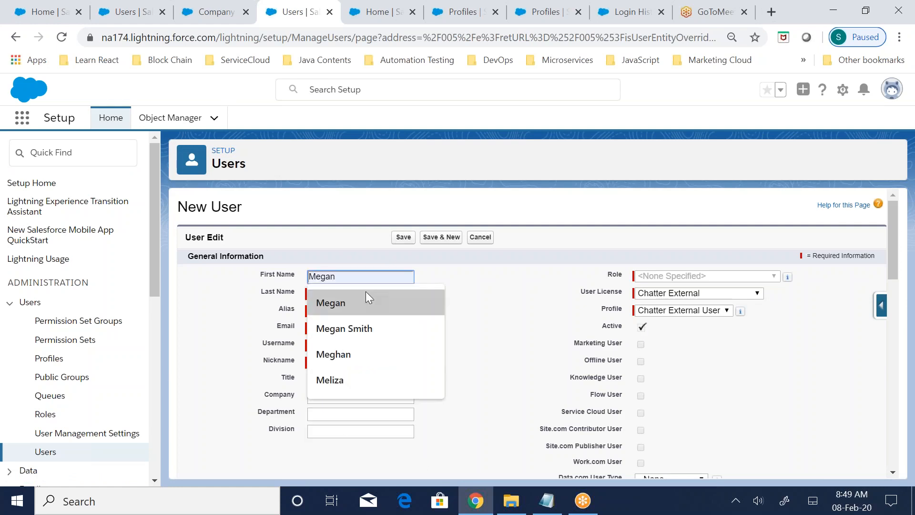
left_click(368, 298)
left_click(360, 293)
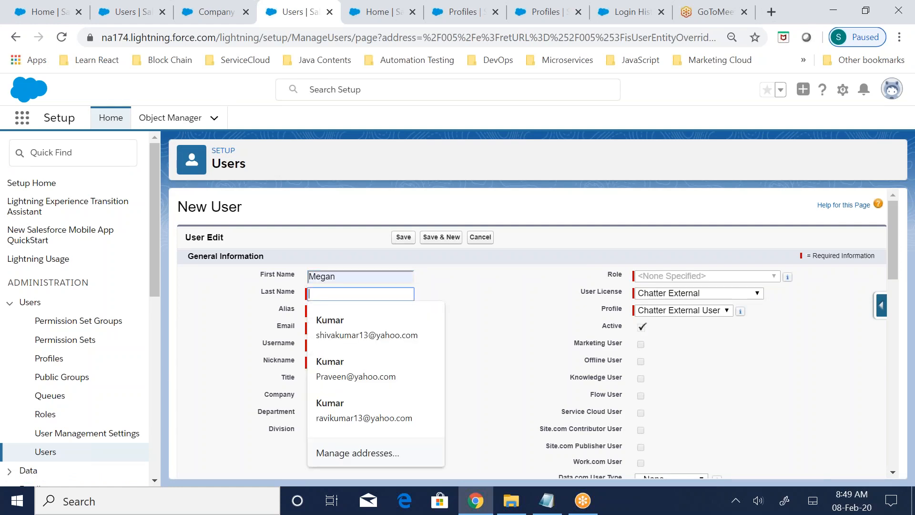
type("Smith")
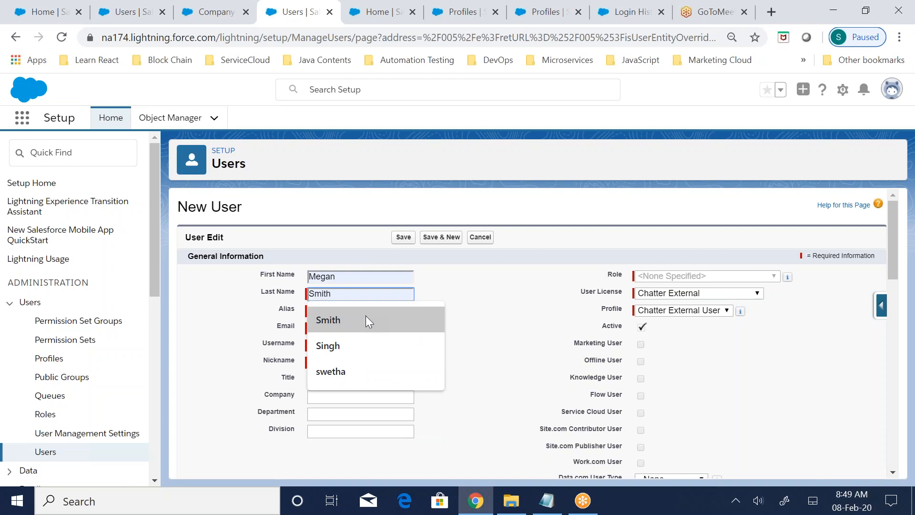
left_click(368, 318)
left_click(365, 334)
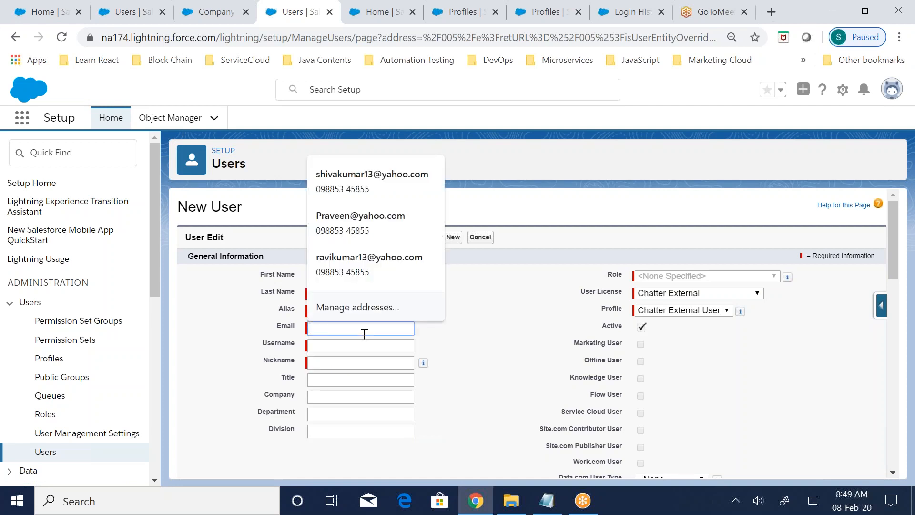
left_click(468, 335)
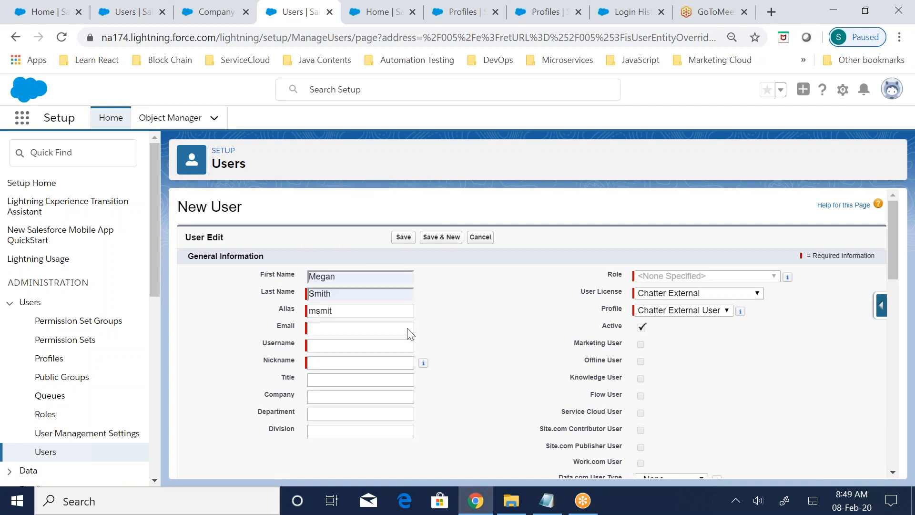
left_click(409, 334)
type("smit")
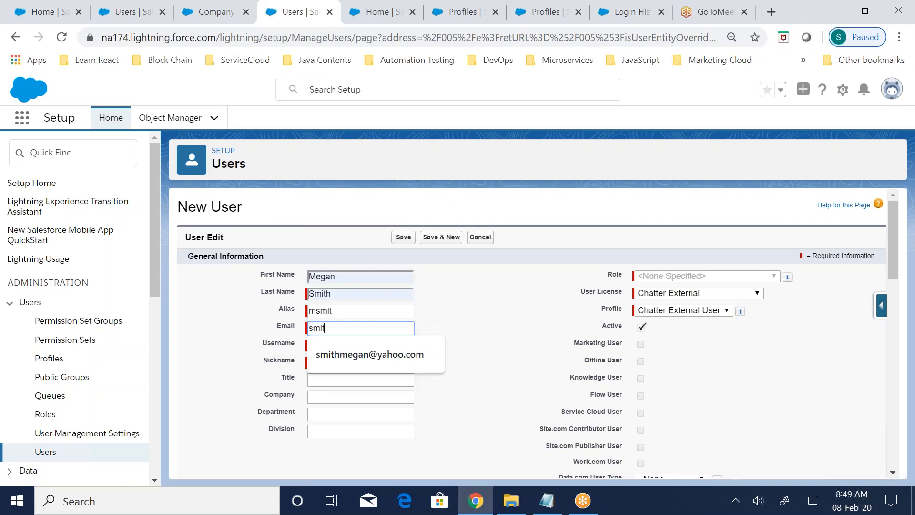
left_click(393, 355)
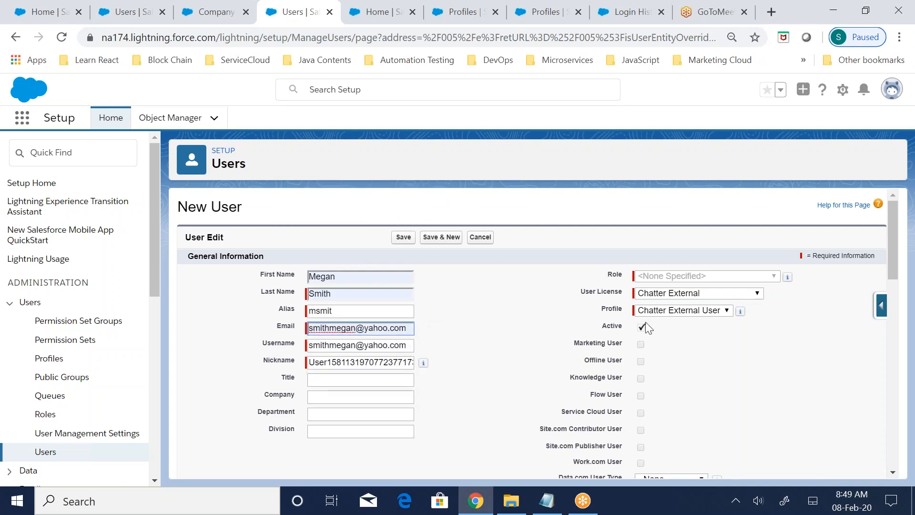
Set the user license to Salesforce and the profile to Recruiter Profile, then save
left_click(697, 294)
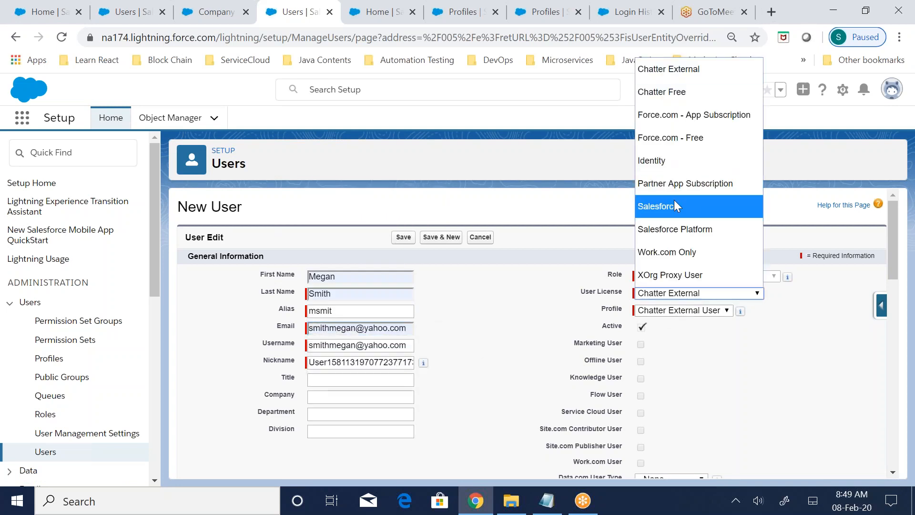
left_click(675, 205)
left_click(685, 311)
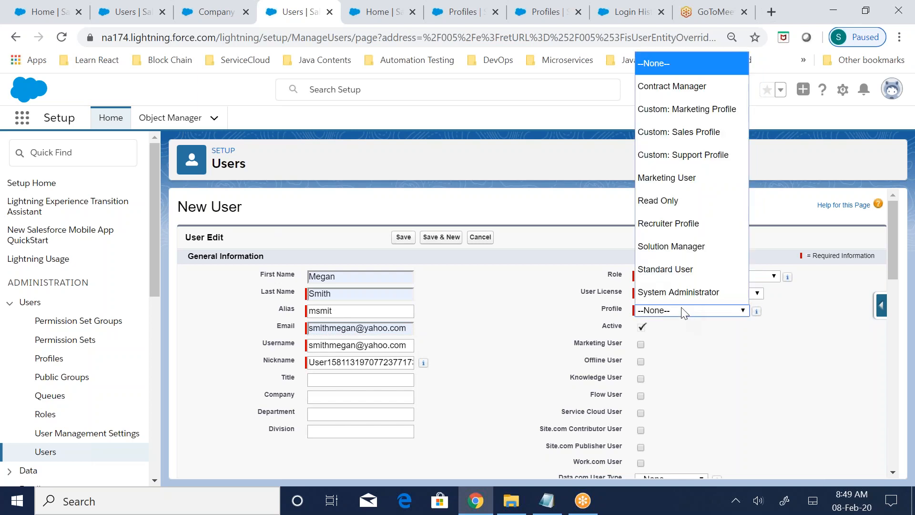
left_click(664, 221)
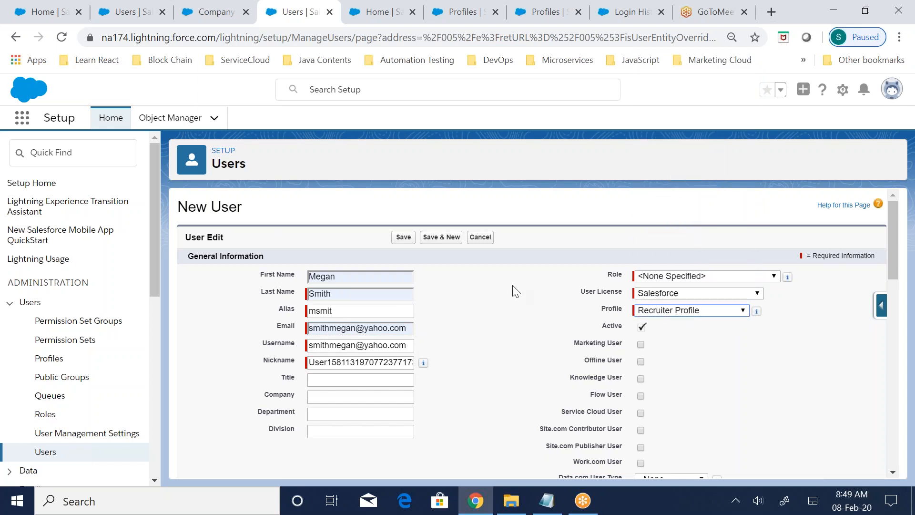
left_click(403, 237)
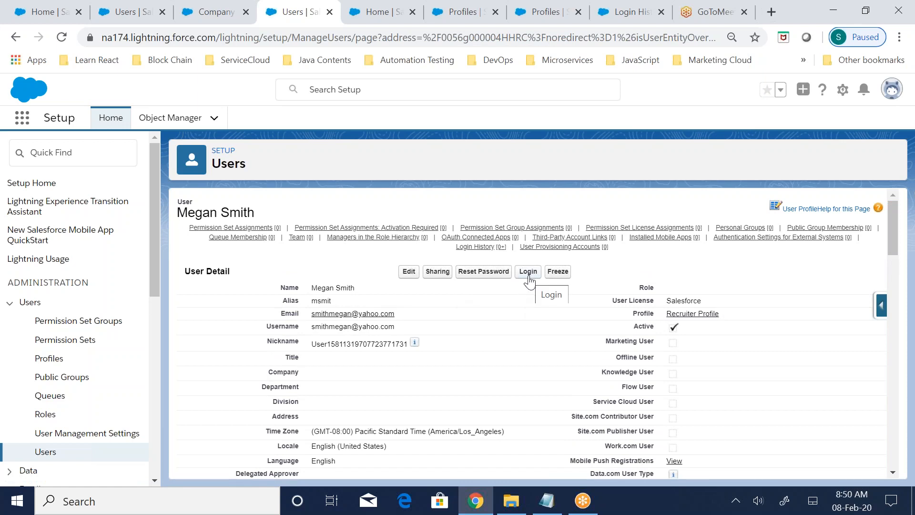
Review the Notepad note about administrators logging in as users
left_click(547, 500)
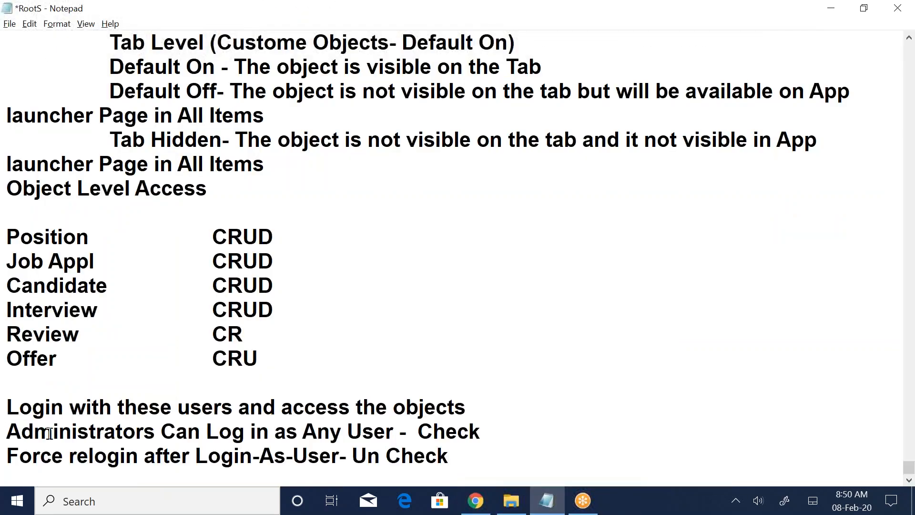
left_click_drag(13, 433, 506, 434)
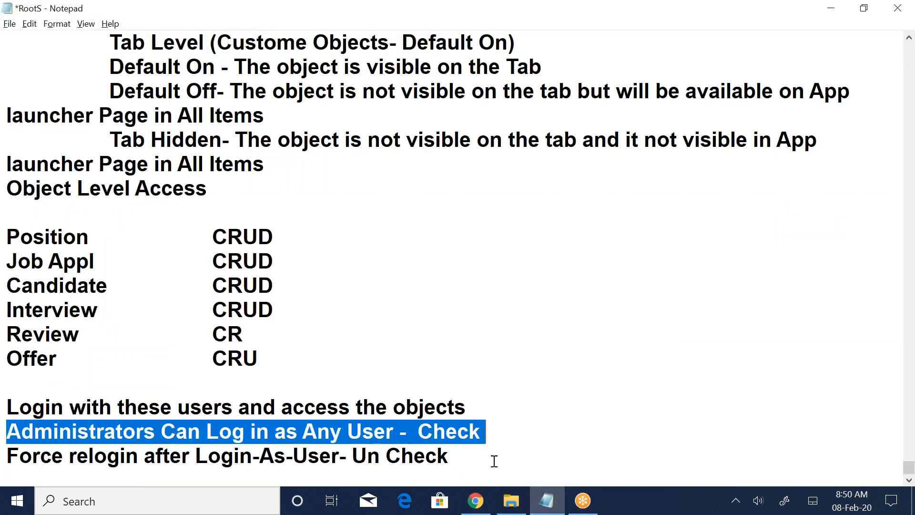
left_click(489, 500)
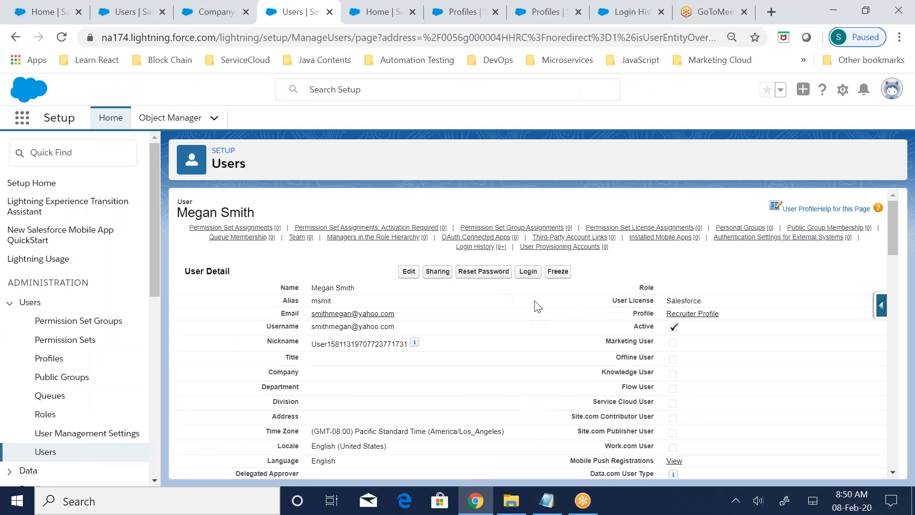
Log in as the newly created recruiter user from their detail page
left_click_drag(178, 212, 294, 217)
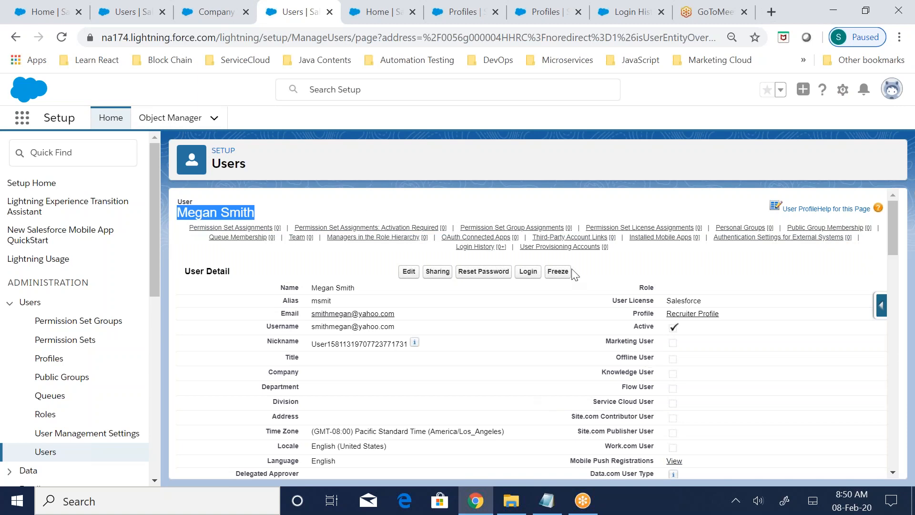
left_click(260, 216)
left_click_drag(260, 216, 183, 213)
left_click(528, 272)
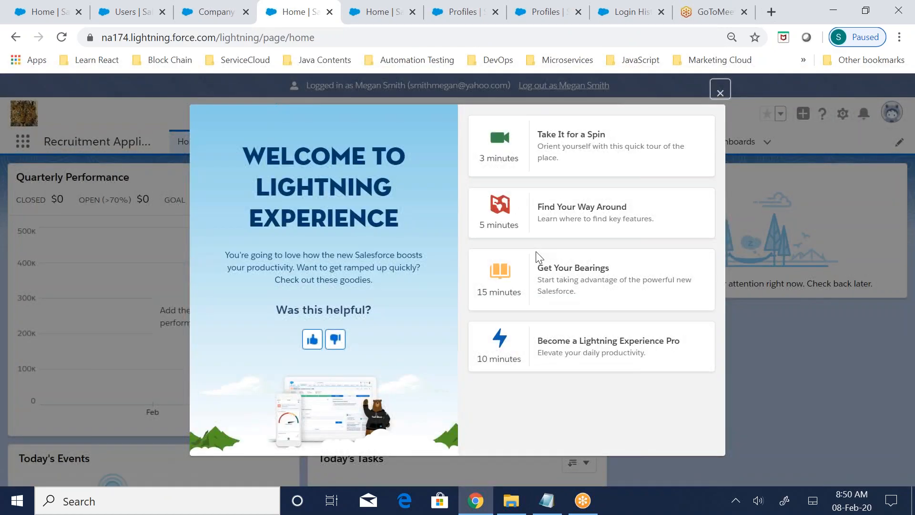
Start a new position opened 2/9/2020 with status New in the Engineering department
left_click(721, 92)
left_click(263, 142)
left_click(261, 168)
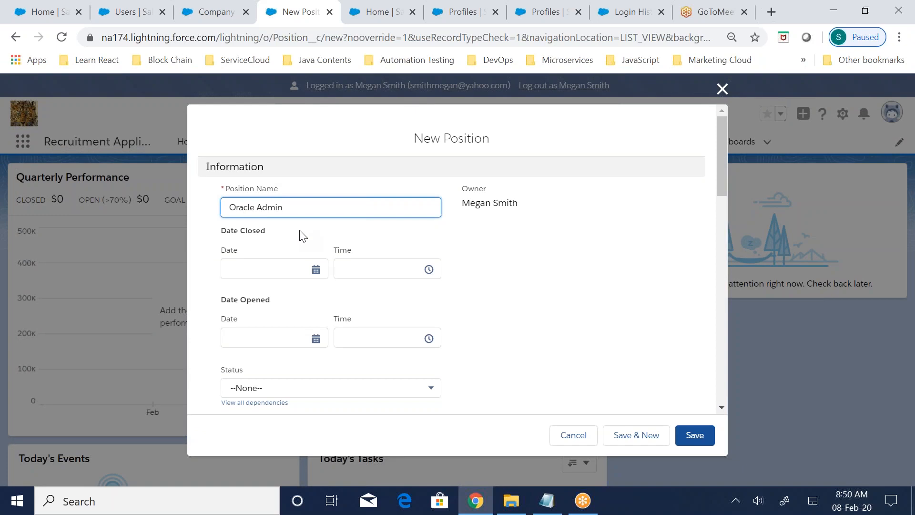
left_click(315, 338)
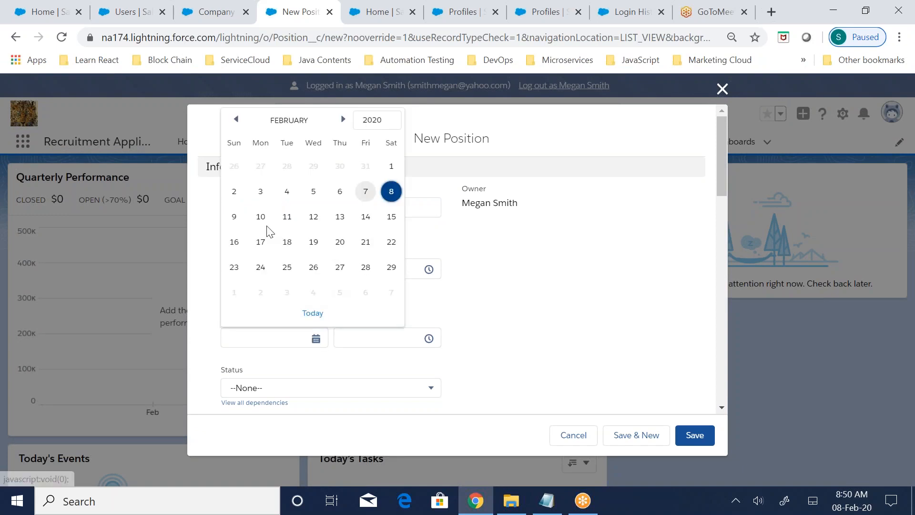
left_click(234, 217)
scroll(236, 224, "down", 5)
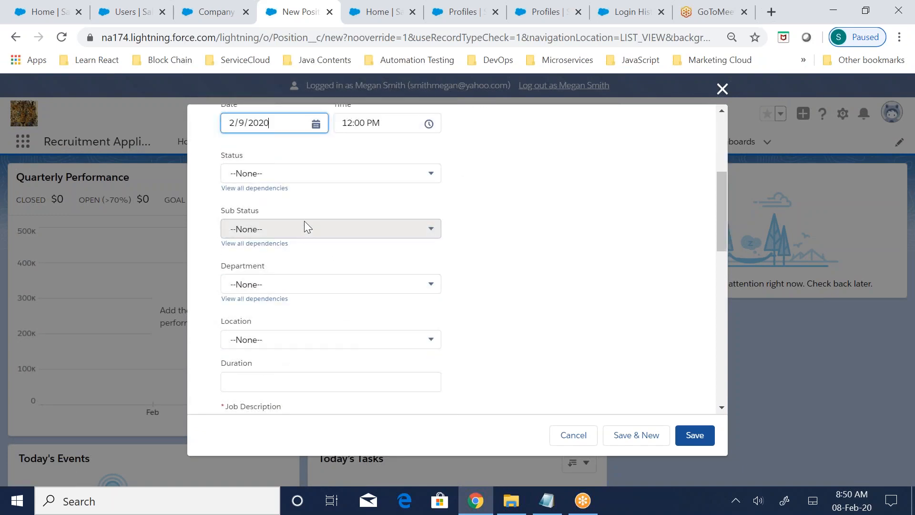
left_click(296, 174)
left_click(253, 221)
left_click(284, 284)
left_click(282, 310)
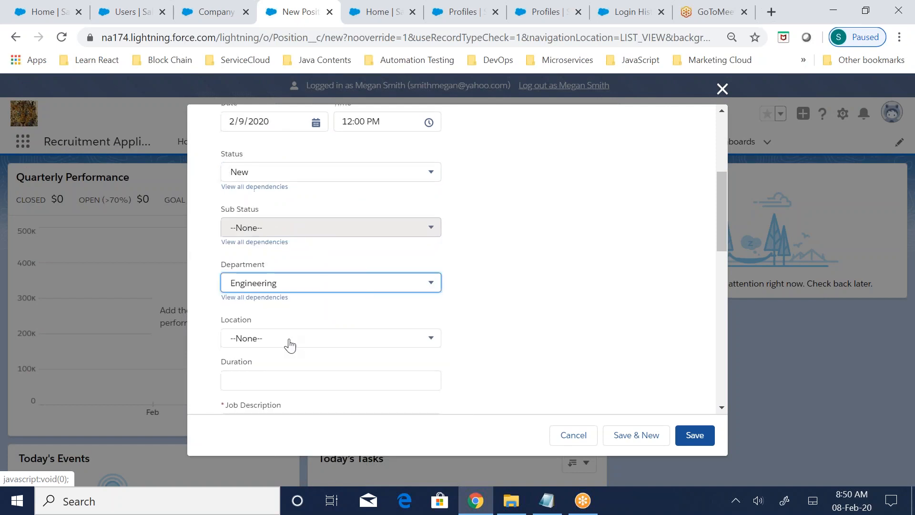
Add the job description, pay range $3,000–$5,000 and pay grade ENG-200, then save
scroll(288, 344, "down", 3)
left_click(287, 293)
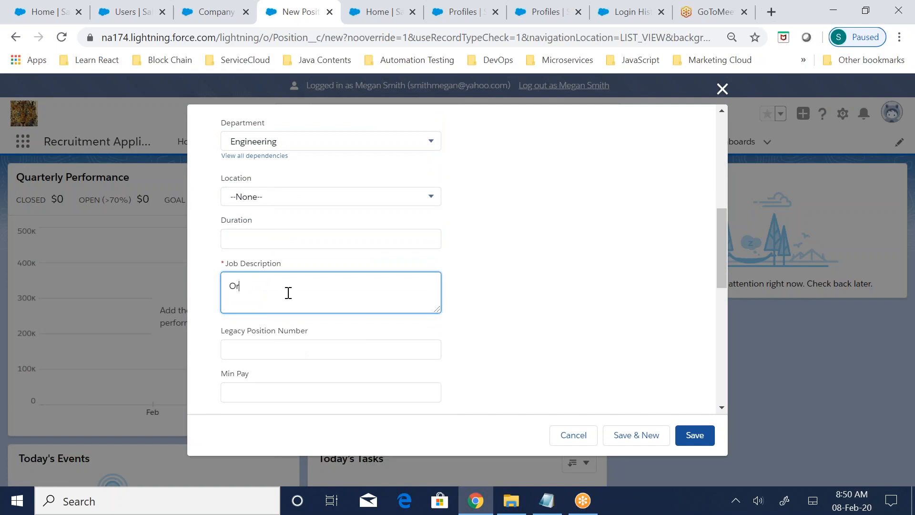
scroll(288, 293, "down", 3)
left_click(283, 249)
type("3,000")
key("Tab")
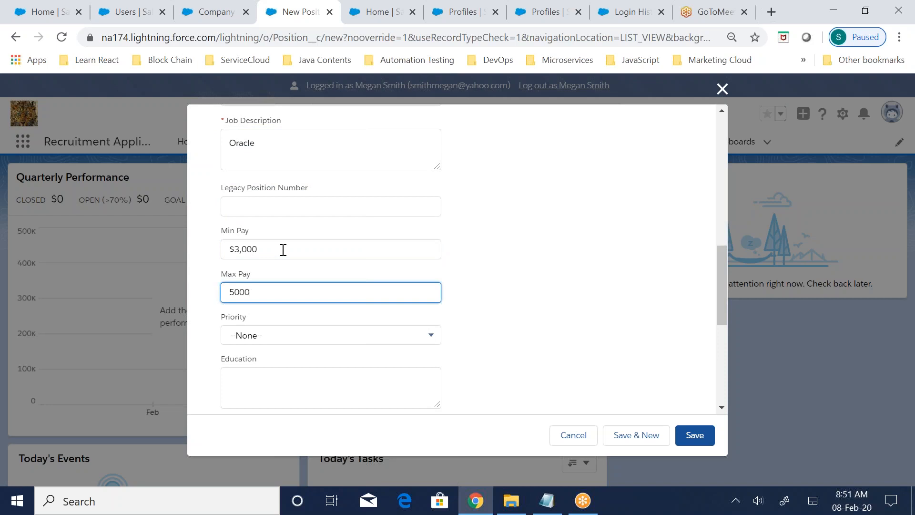
left_click(462, 296)
scroll(463, 296, "down", 6)
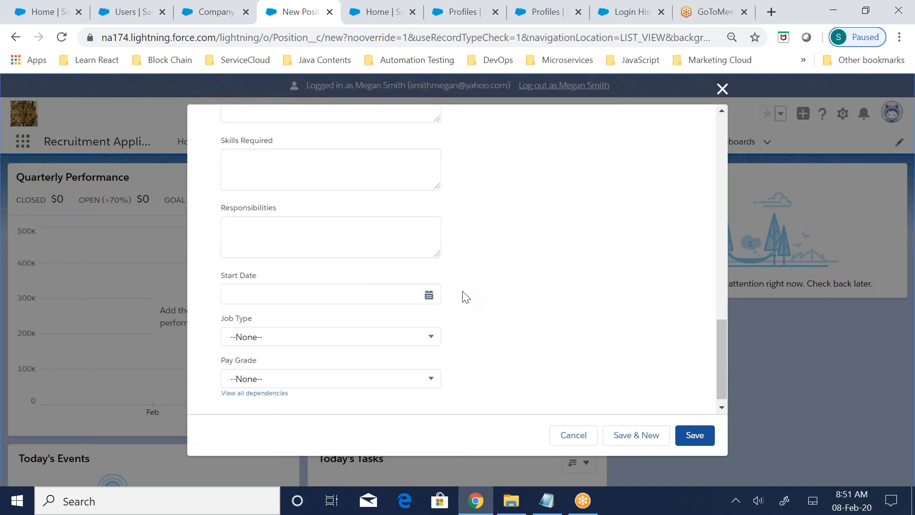
left_click(382, 368)
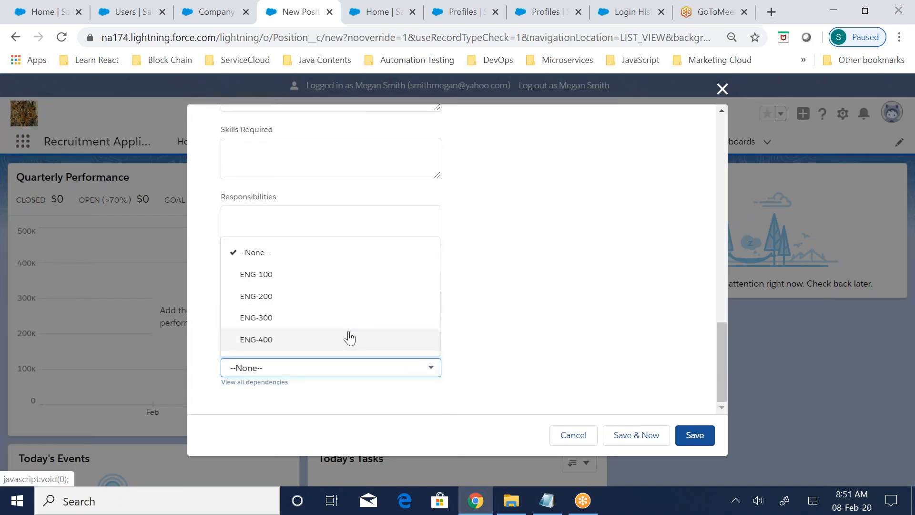
left_click(329, 299)
left_click(524, 318)
left_click(694, 436)
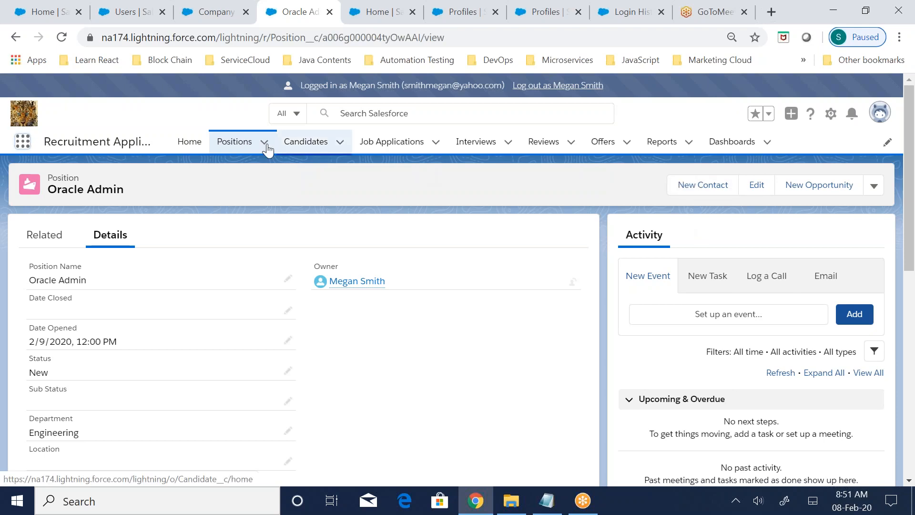
Check the Oracle Admin position's owner, then log out of the recruiter's session
left_click(240, 143)
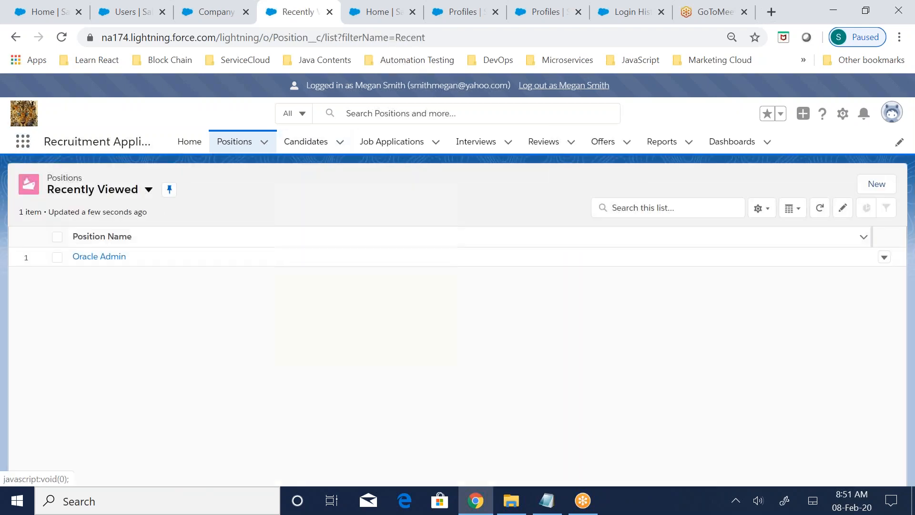
left_click(93, 262)
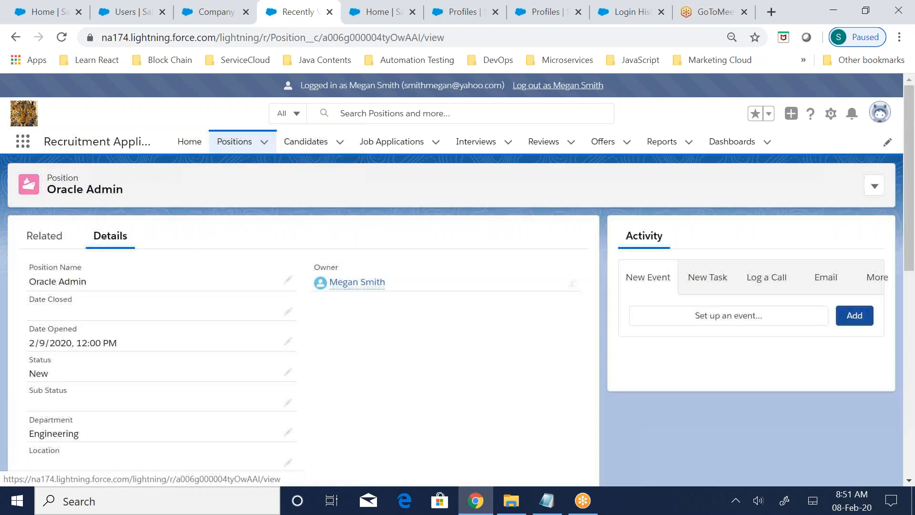
left_click_drag(391, 291, 333, 284)
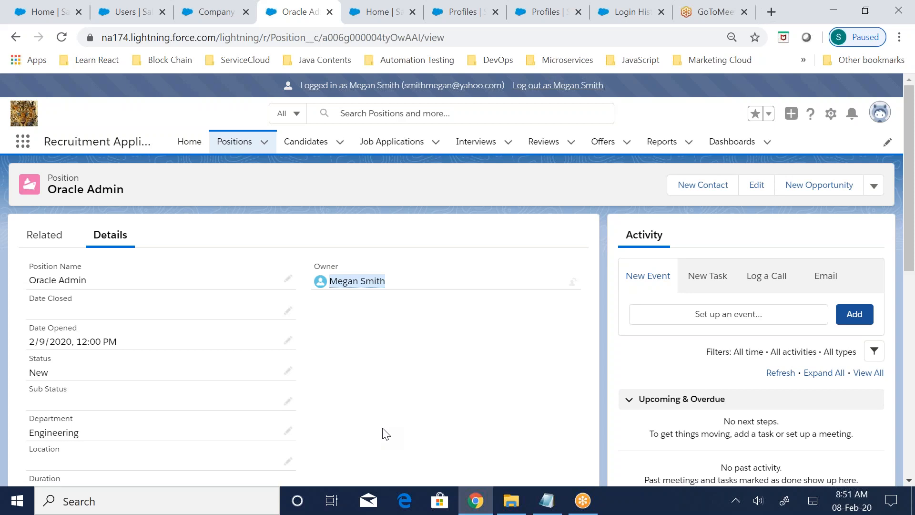
left_click(886, 123)
left_click(766, 180)
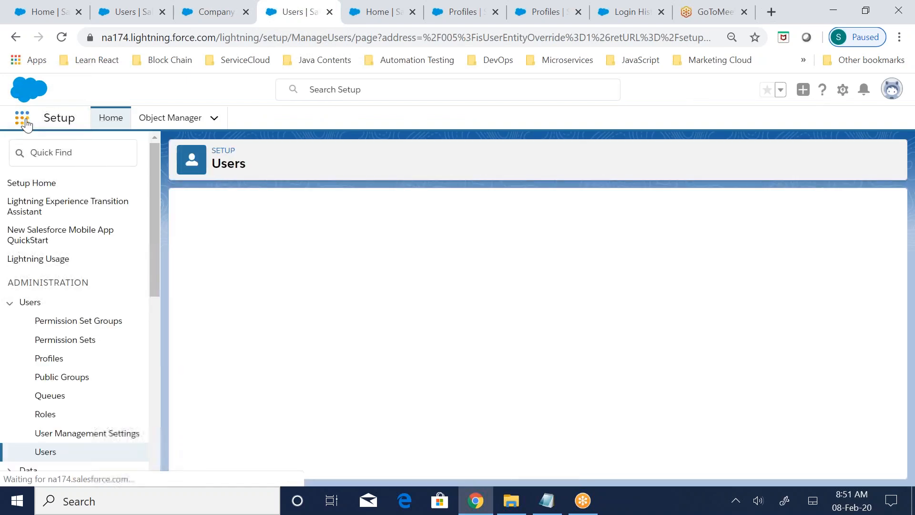
Launch the Recruitment Application Lightning app from the App Launcher's full app list
left_click(25, 122)
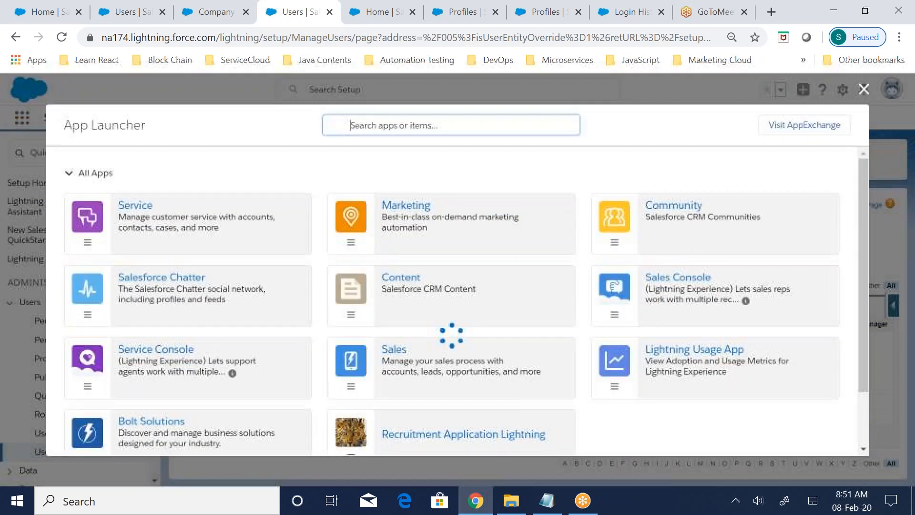
left_click_drag(461, 441, 515, 429)
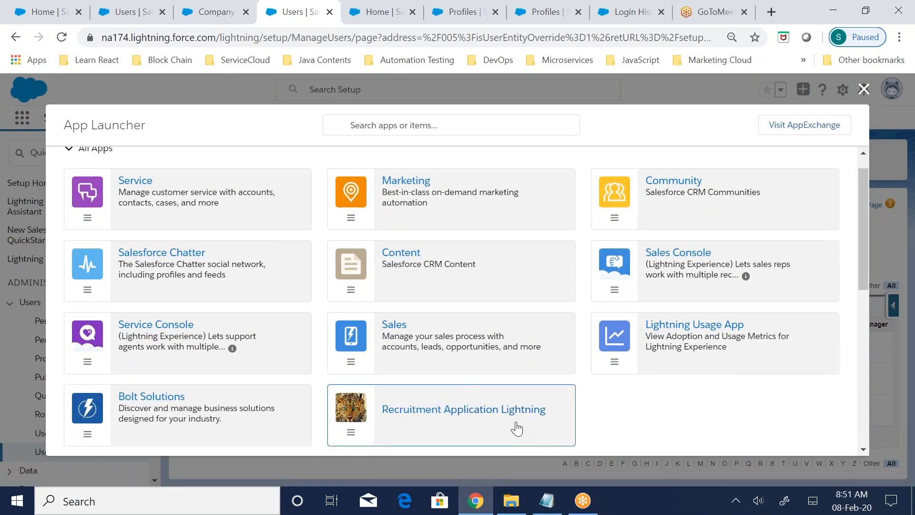
left_click(463, 409)
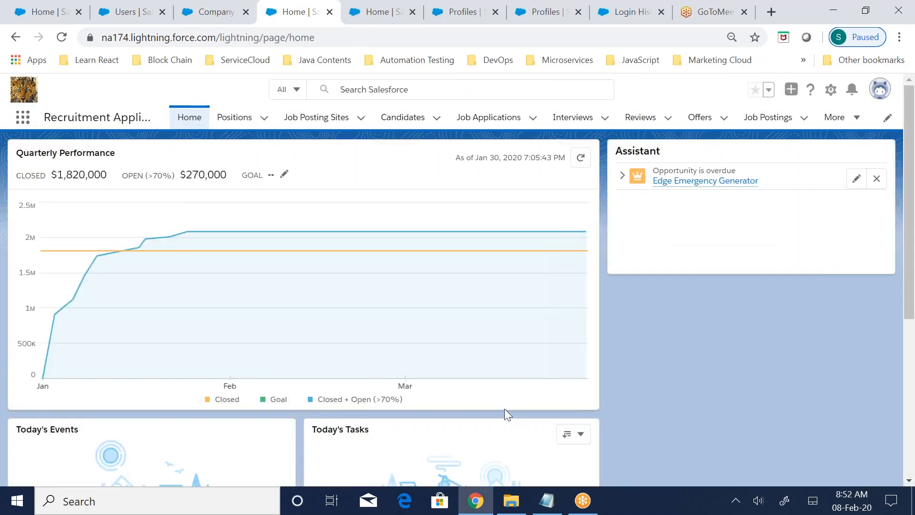
Show the Positions list with the All list view
left_click(264, 118)
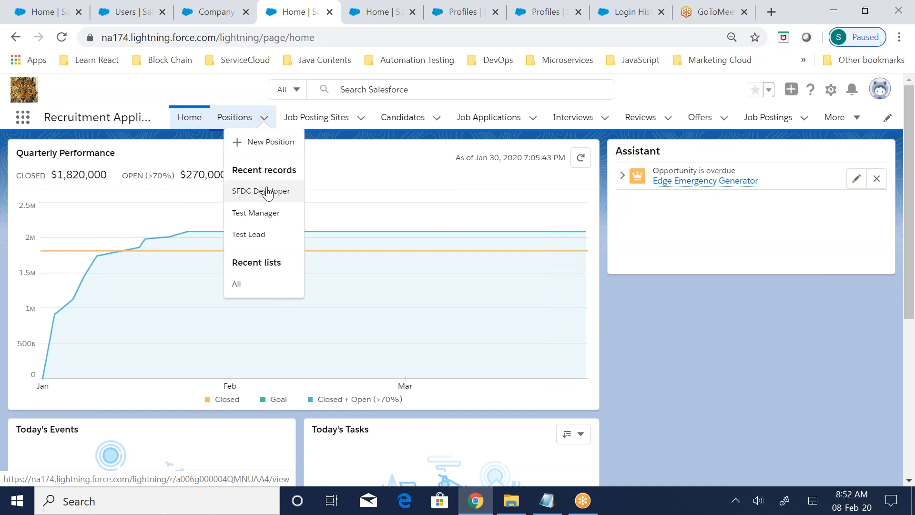
left_click(231, 118)
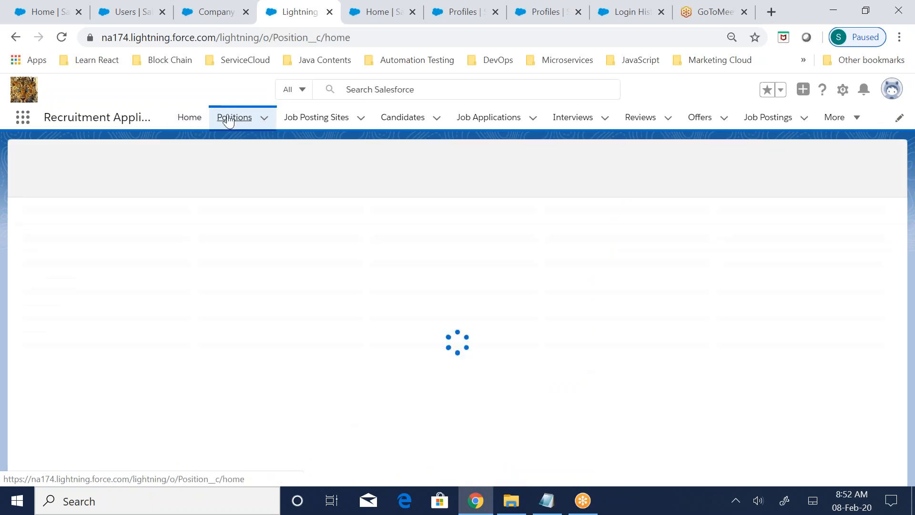
left_click(146, 162)
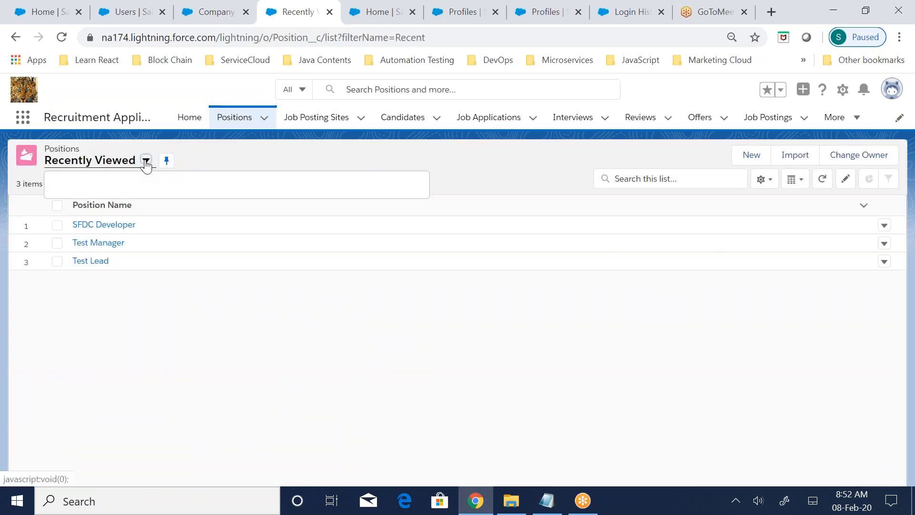
left_click(82, 206)
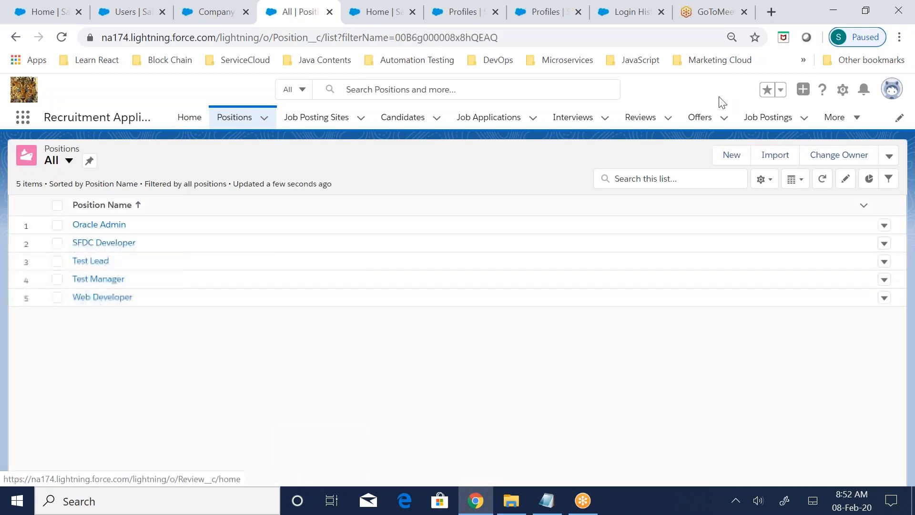
Open the Oracle Admin position, confirm its owner is the recruiter user, and return to Positions
left_click(893, 90)
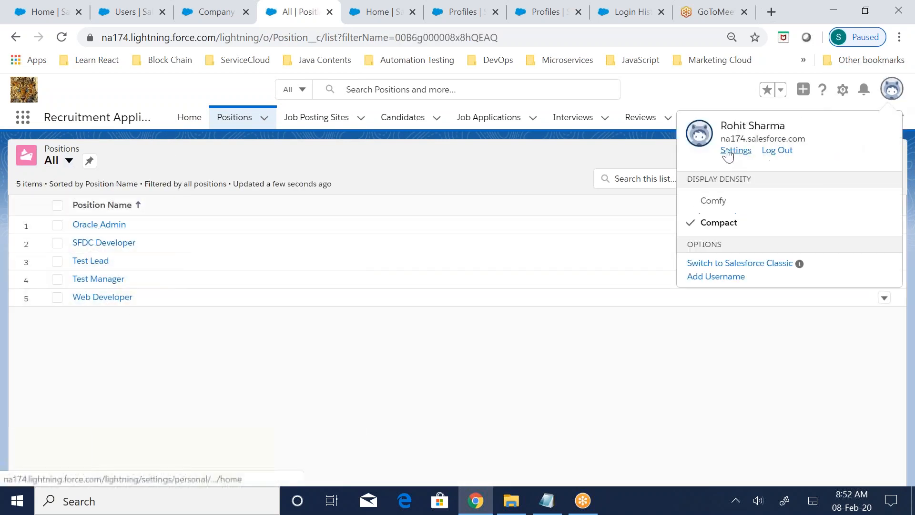
left_click_drag(724, 135, 286, 260)
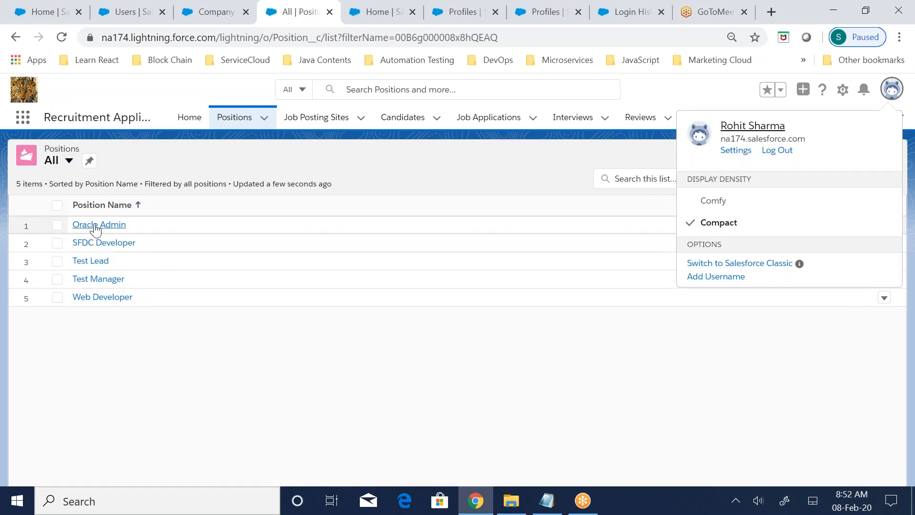
left_click(99, 224)
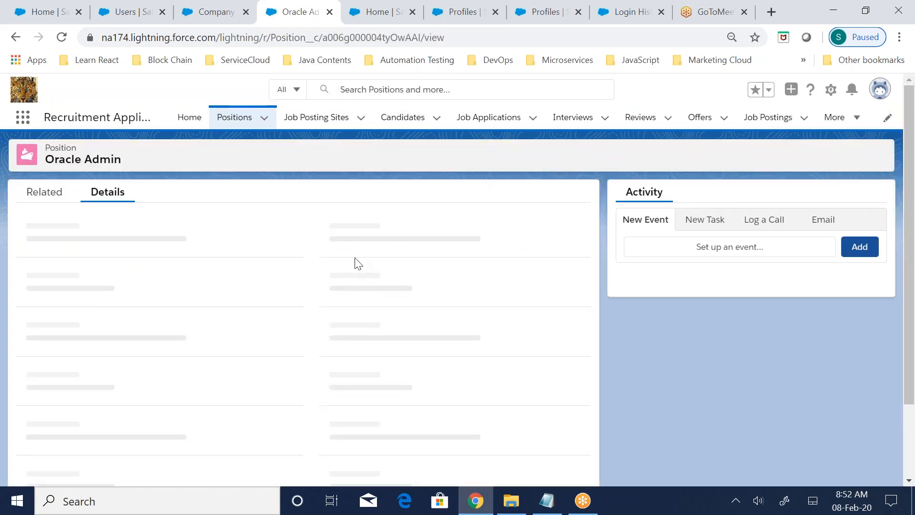
left_click_drag(398, 224, 496, 218)
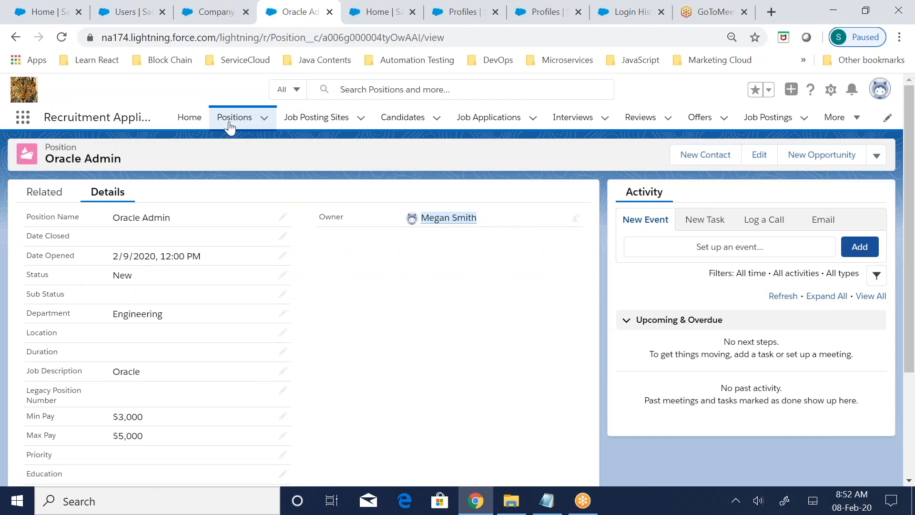
left_click(234, 119)
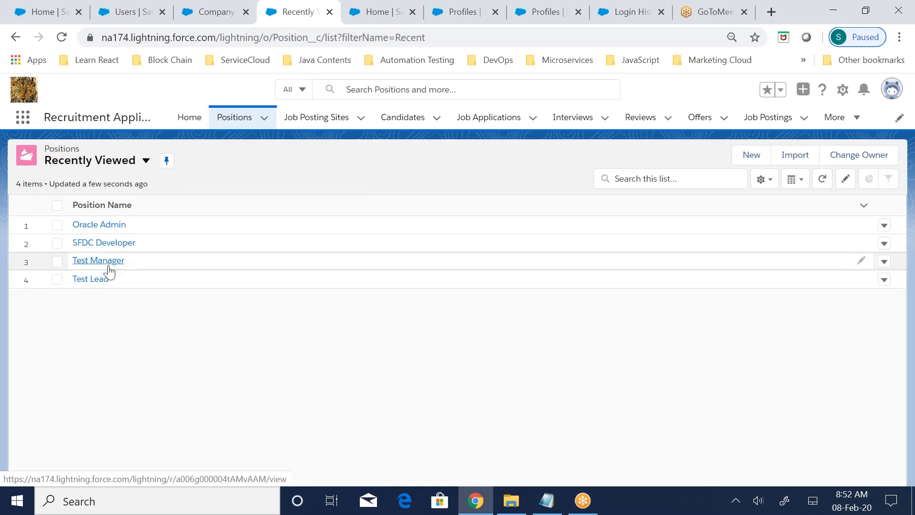
From the All positions view, review the SFDC Developer record, then open Test Lead
left_click(151, 162)
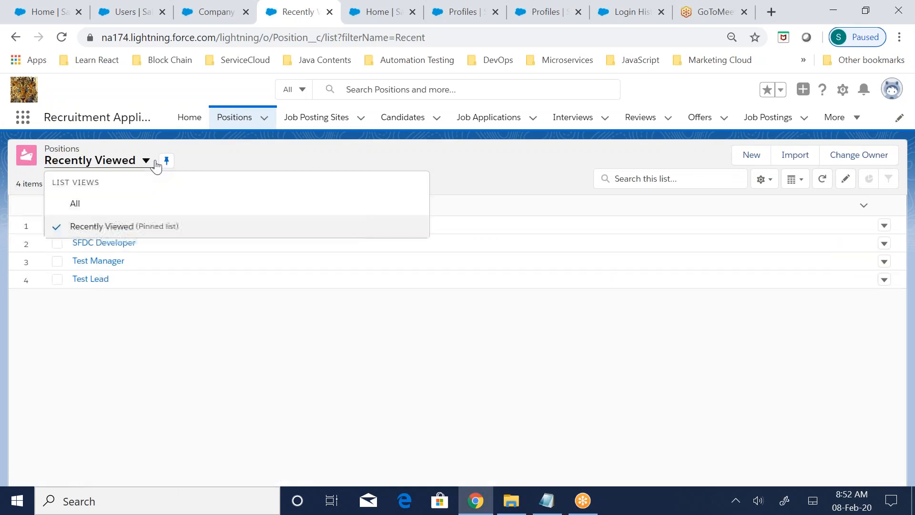
left_click(108, 204)
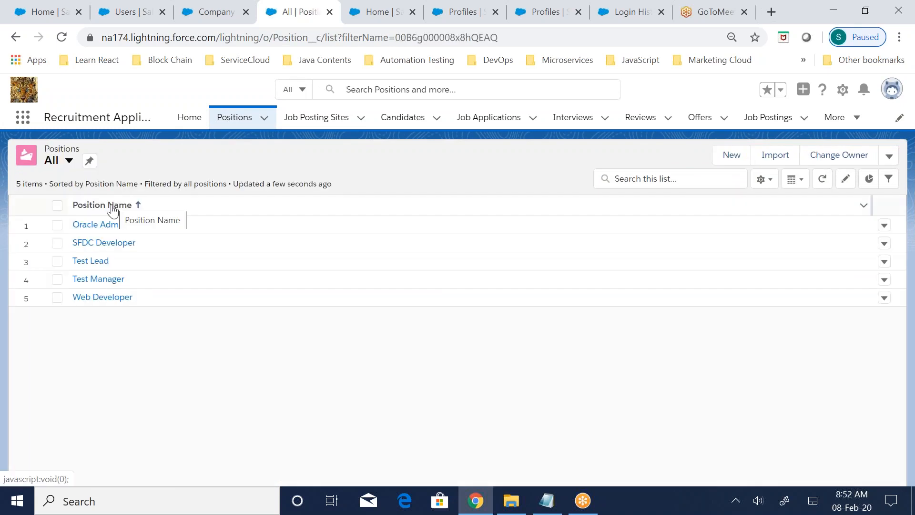
left_click(103, 243)
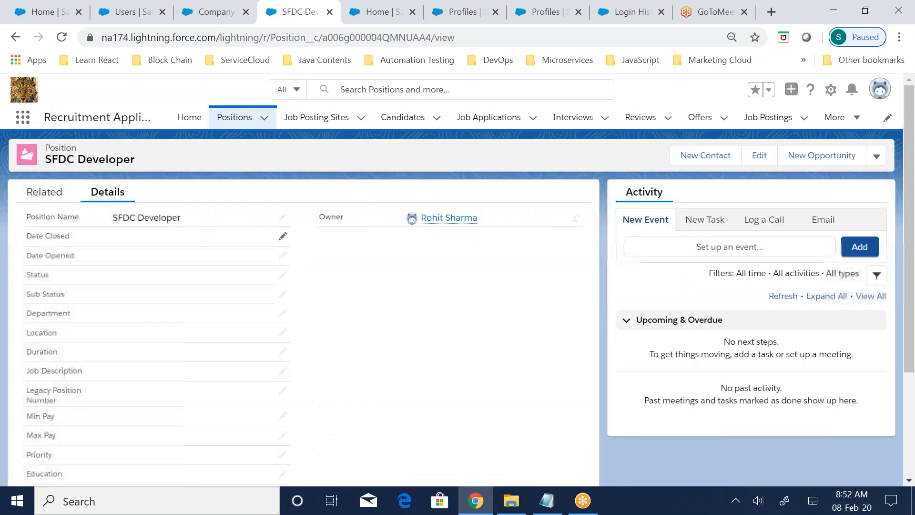
left_click(258, 126)
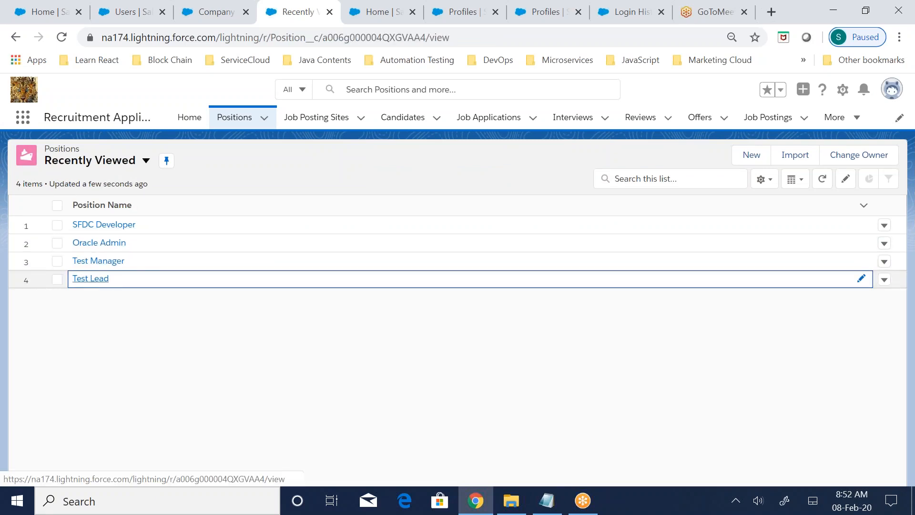
left_click(90, 278)
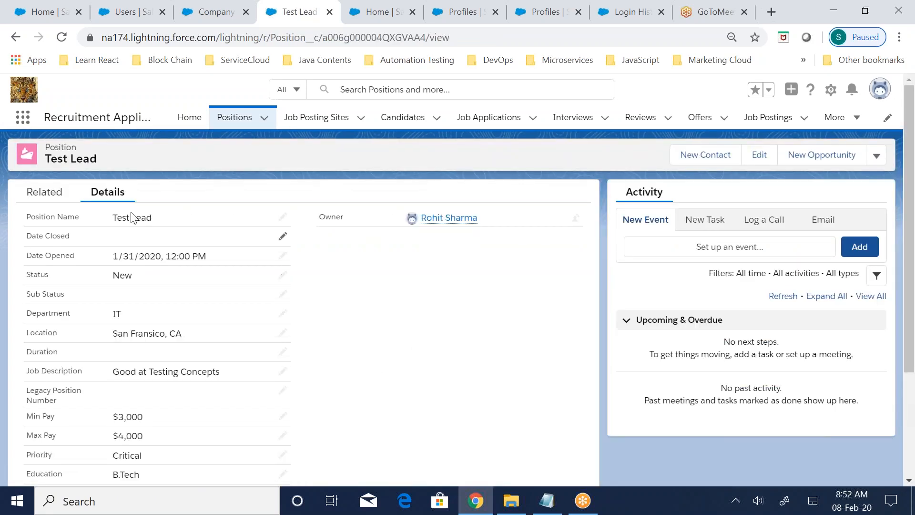
Return to the All positions list view and open the Web Developer record
left_click(264, 118)
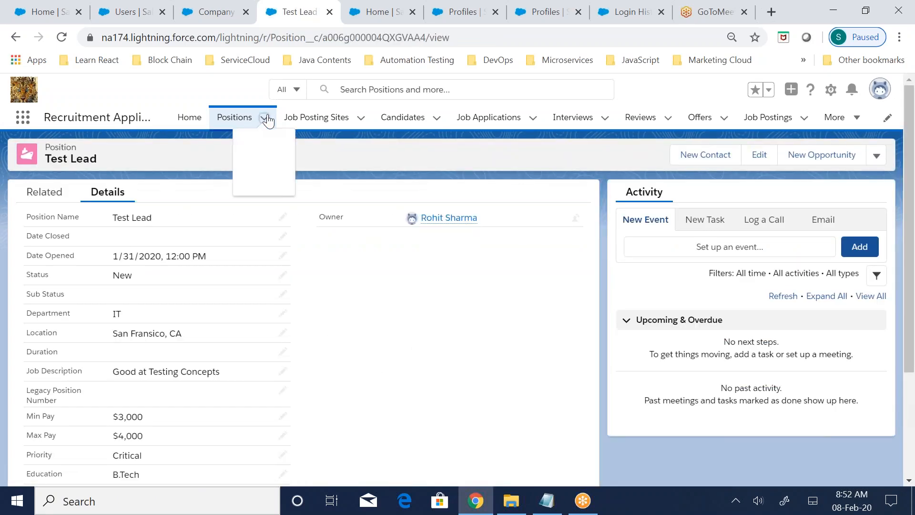
left_click(235, 119)
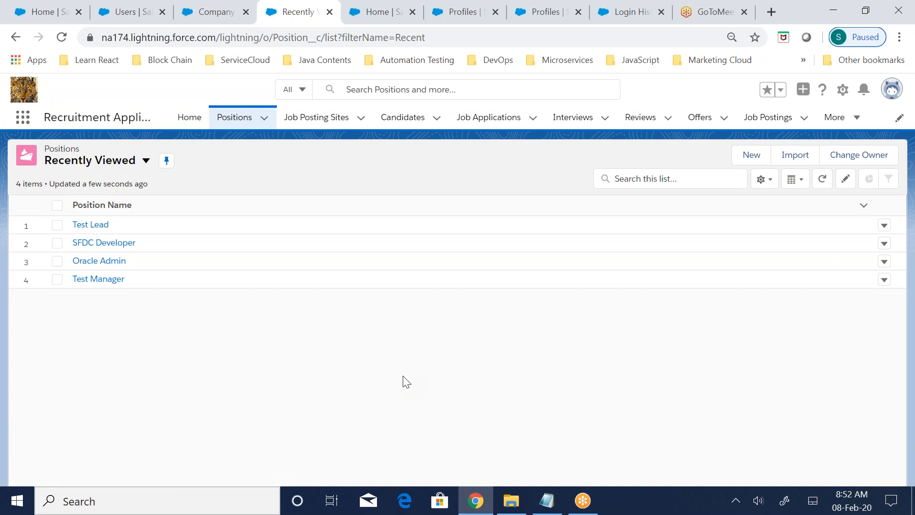
left_click(145, 162)
left_click(80, 209)
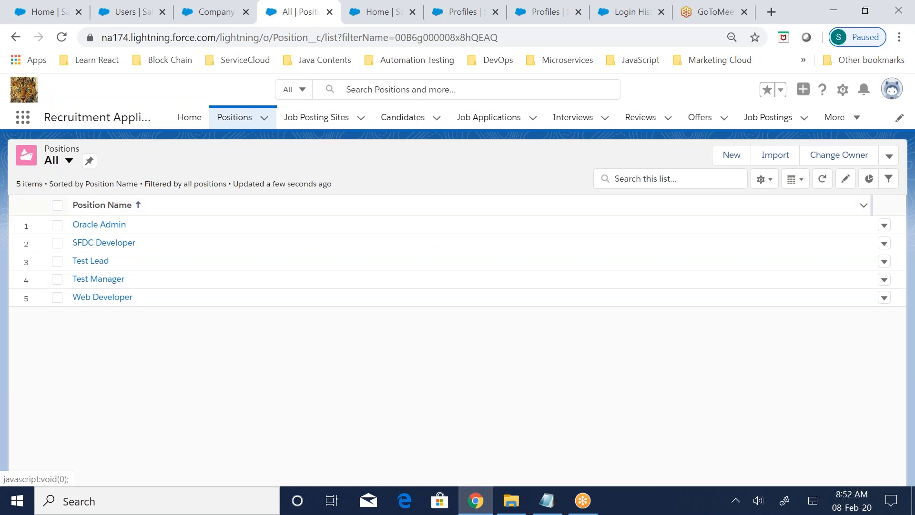
left_click(102, 297)
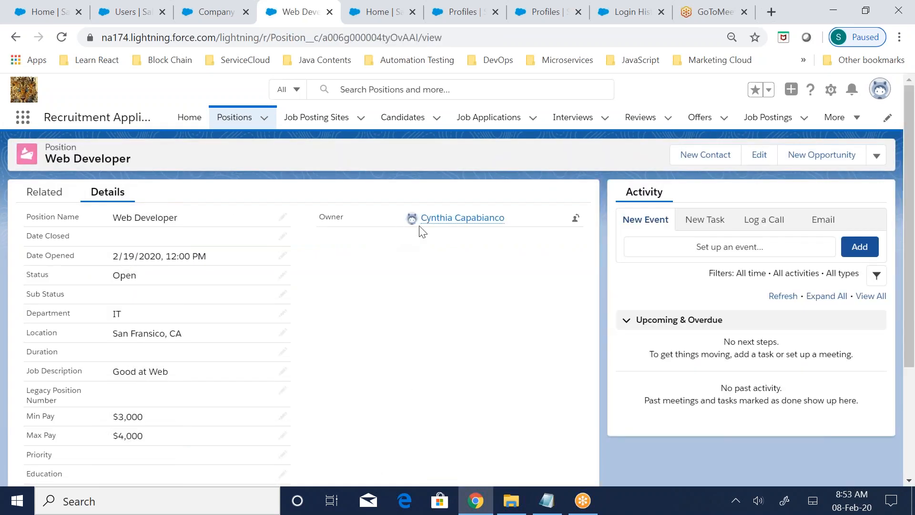
Check the Web Developer record's owner and current user profile, then bring up the Notepad notes
left_click_drag(422, 231, 494, 230)
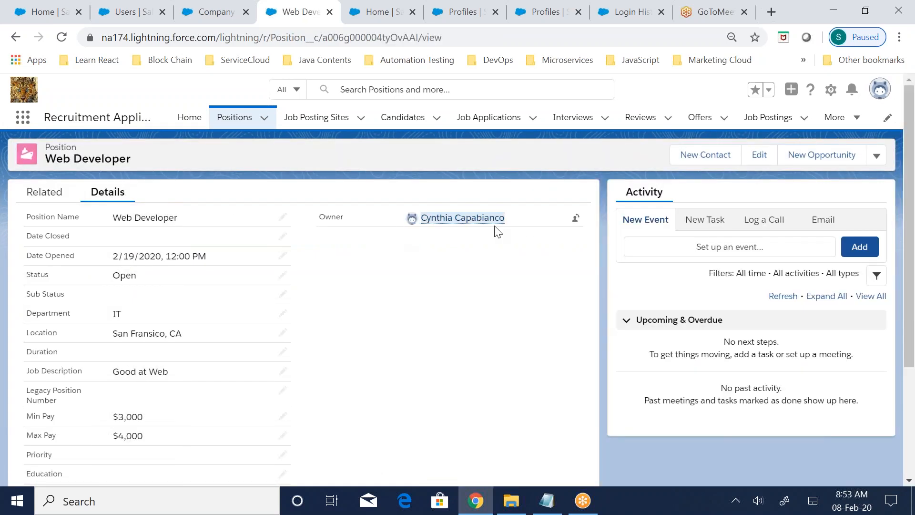
left_click(518, 326)
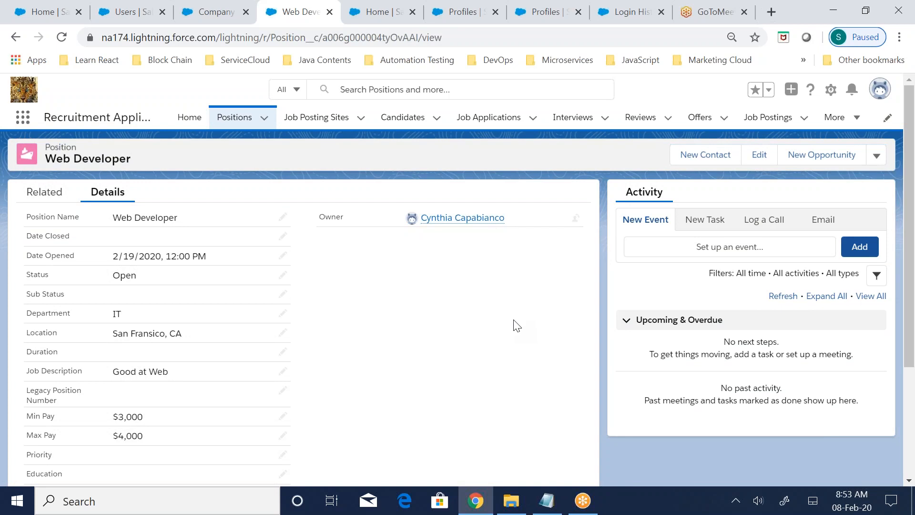
left_click(880, 93)
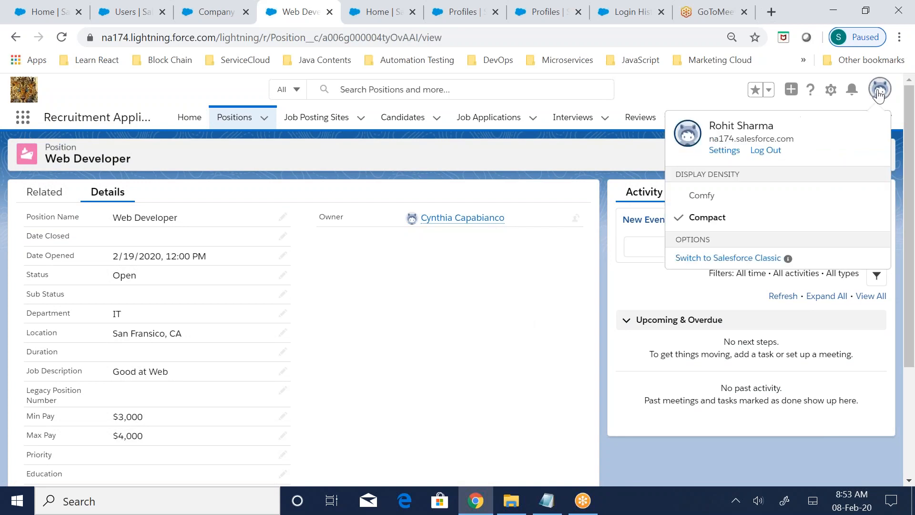
left_click(570, 289)
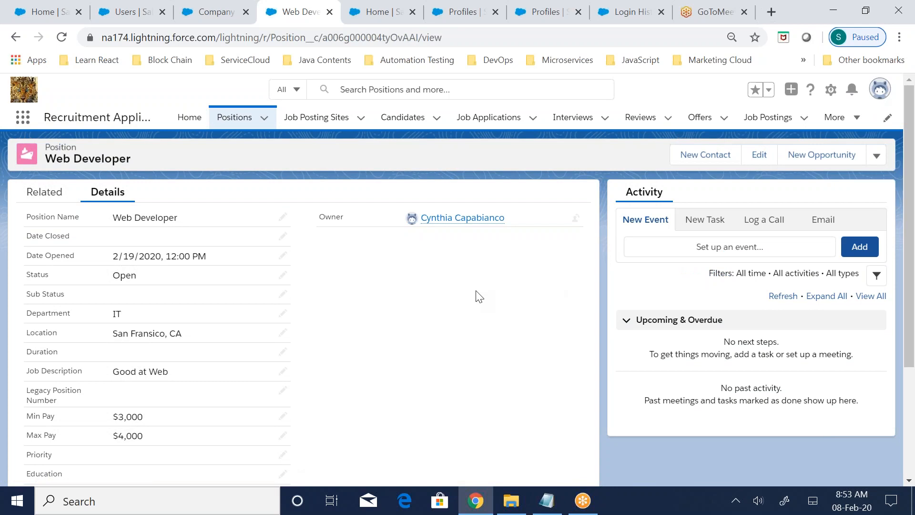
left_click(546, 501)
Select the RootS notes' Profiles section, from Profiles down to Standard / Custom Object Permissions
scroll(272, 343, "up", 11)
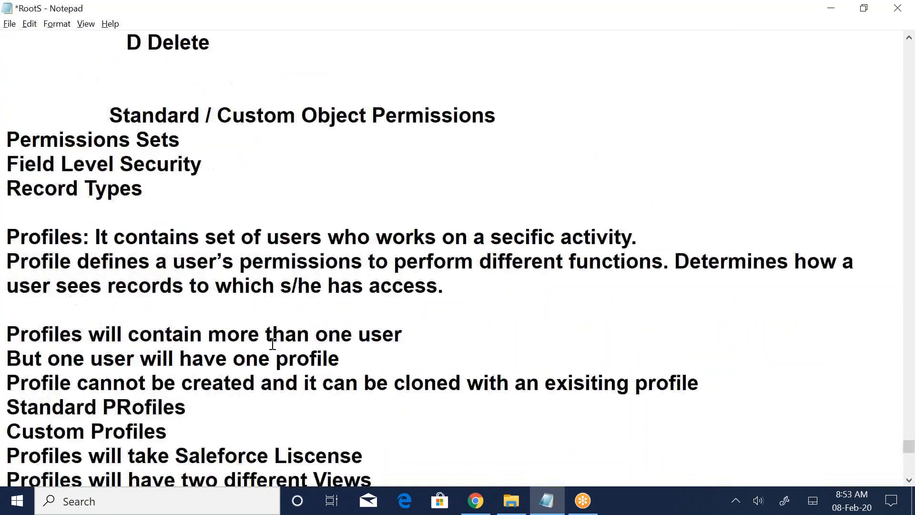
left_click(45, 166)
left_click_drag(44, 166, 417, 165)
left_click_drag(100, 188, 281, 337)
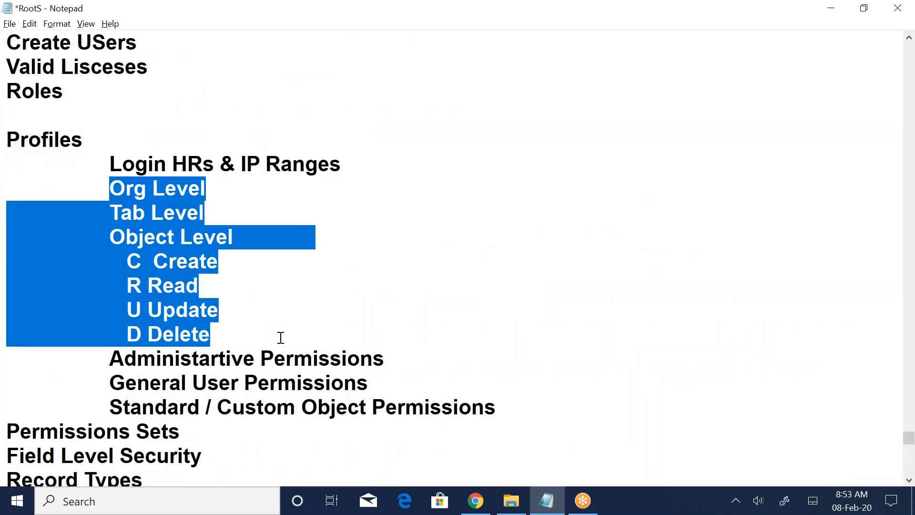
scroll(281, 338, "down", 5)
scroll(280, 337, "up", 4)
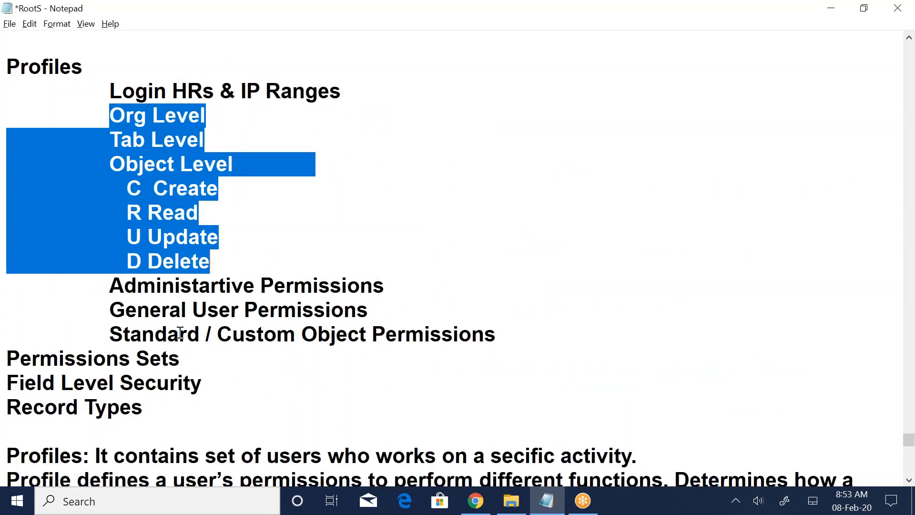
left_click(37, 147)
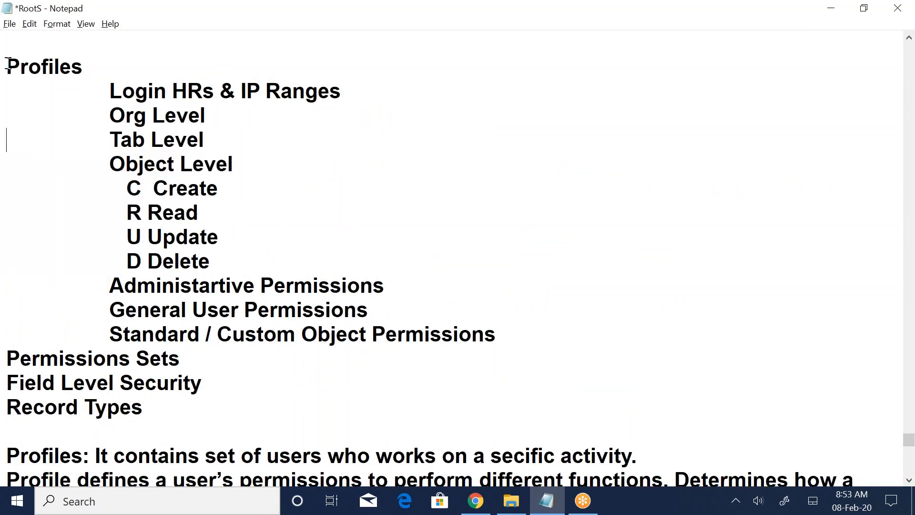
left_click_drag(7, 66, 538, 337)
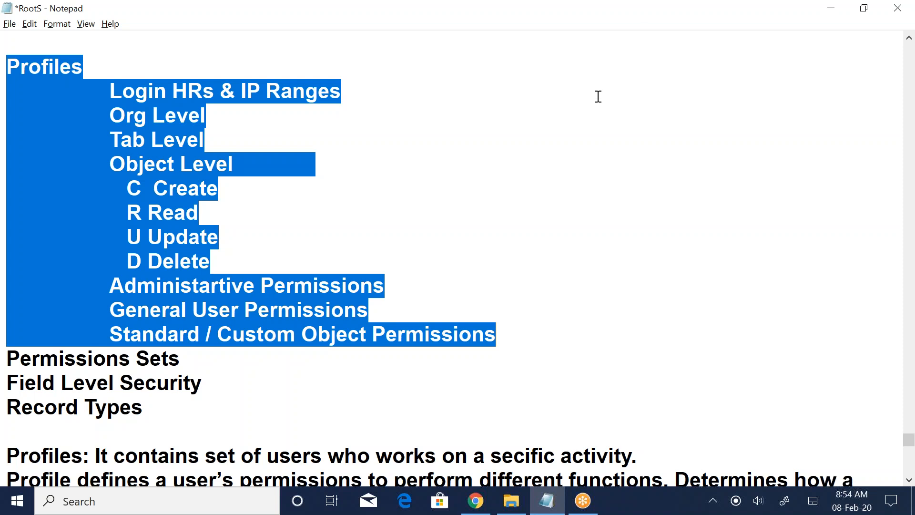
Review the Recruiter profile notes and its users, then select the whole Recruiter block to copy
left_click(647, 21)
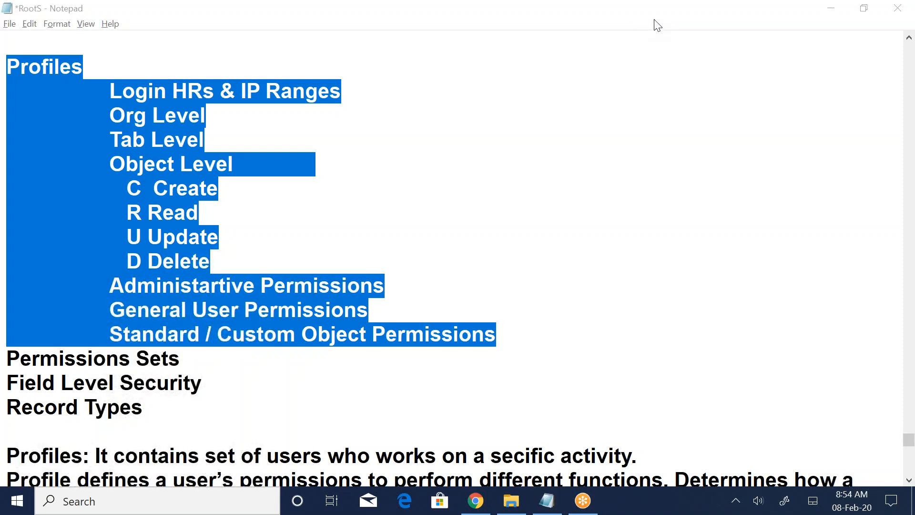
left_click(866, 335)
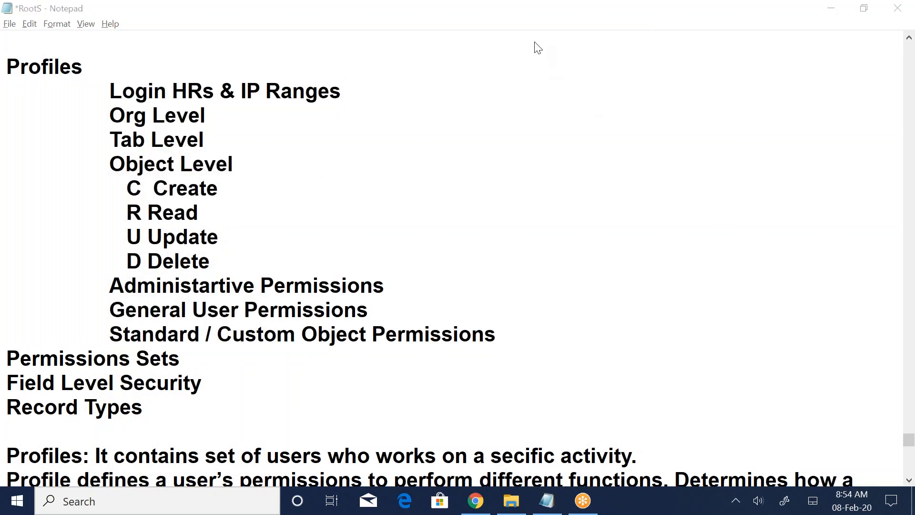
scroll(535, 368, "down", 4)
scroll(506, 410, "up", 6)
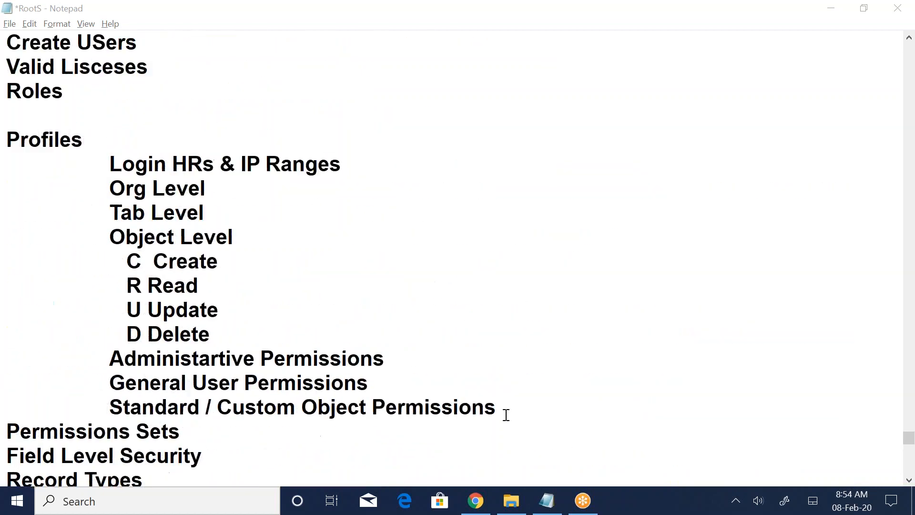
scroll(269, 356, "down", 5)
scroll(272, 356, "up", 12)
scroll(272, 356, "up", 6)
scroll(272, 357, "down", 3)
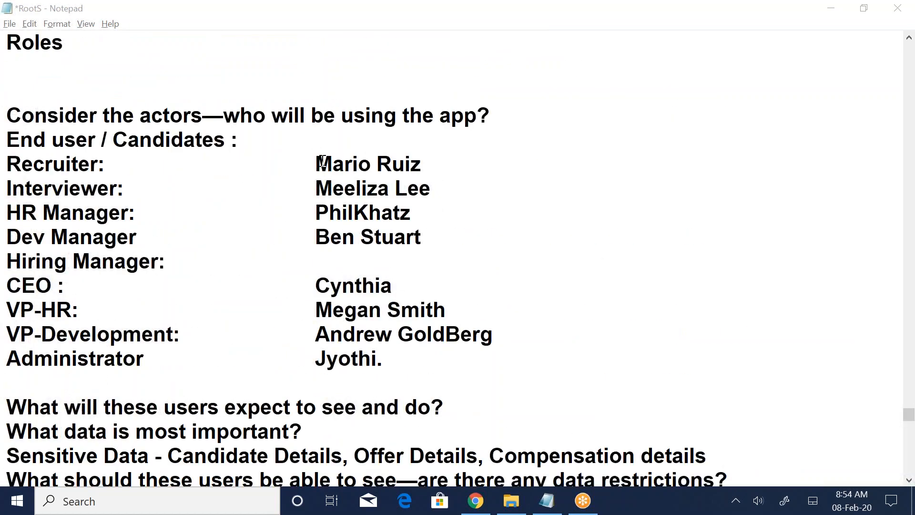
left_click_drag(317, 162, 428, 359)
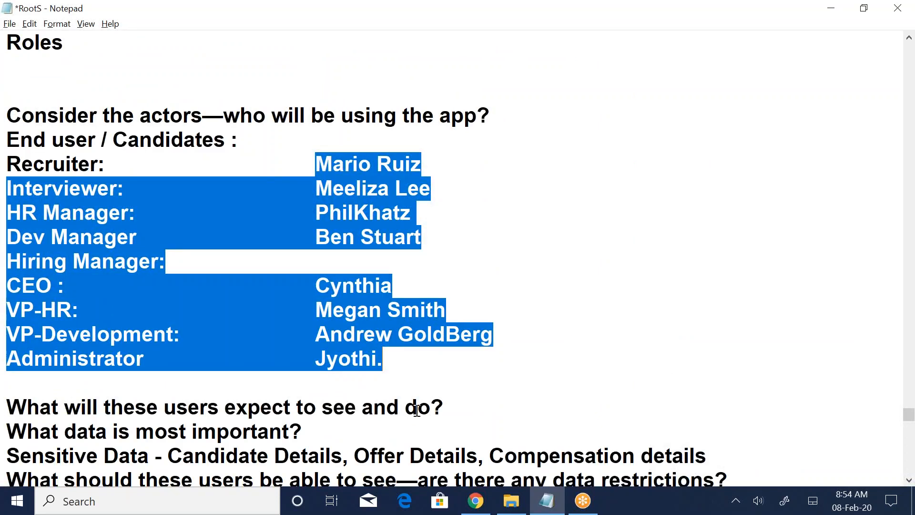
scroll(418, 411, "down", 15)
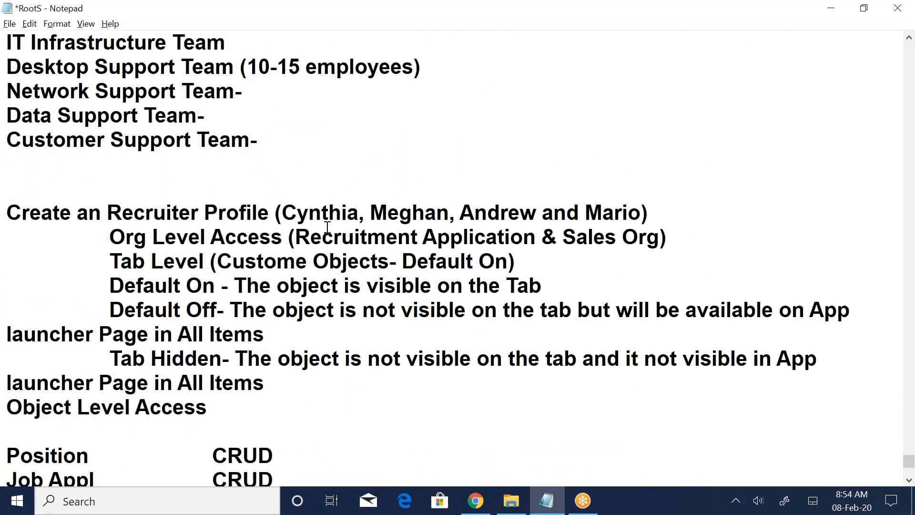
left_click_drag(298, 213, 629, 212)
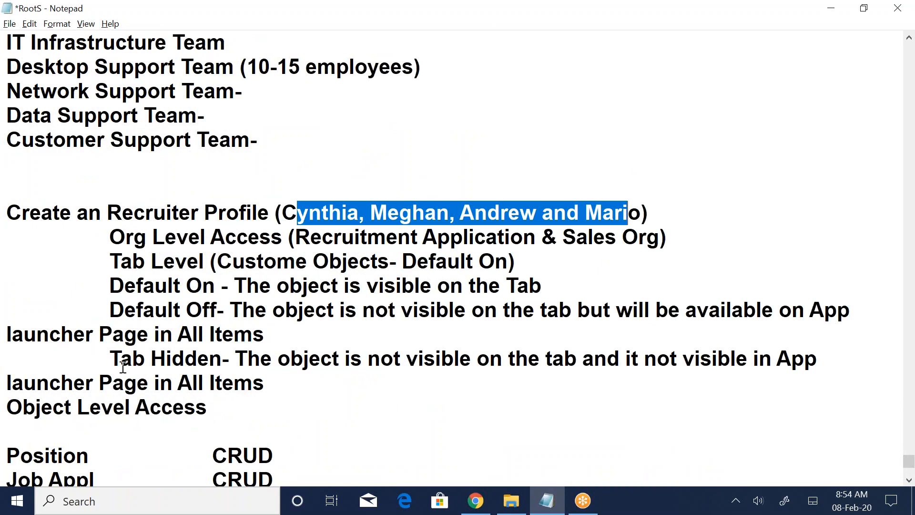
scroll(123, 367, "down", 3)
mouse_move(17, 236)
left_mouse_down()
mouse_move(319, 370)
mouse_move(137, 296)
mouse_move(14, 231)
left_mouse_up()
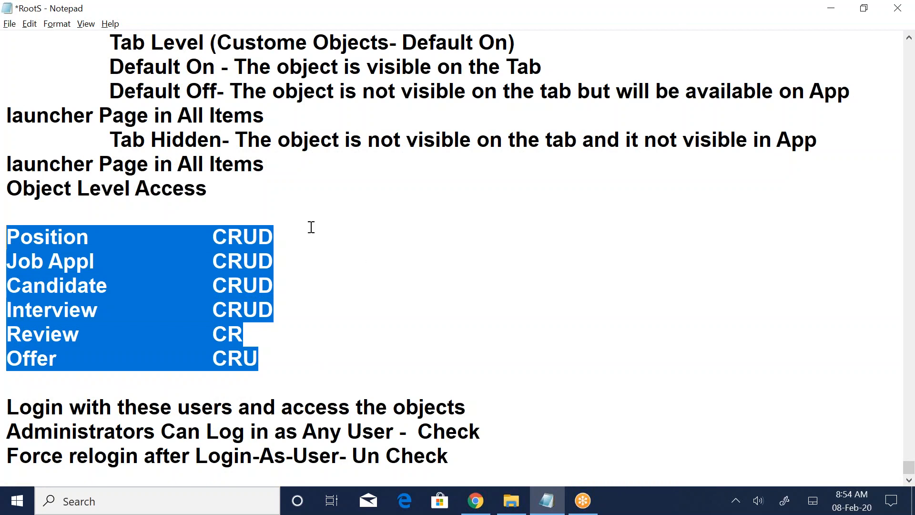
scroll(389, 271, "up", 2)
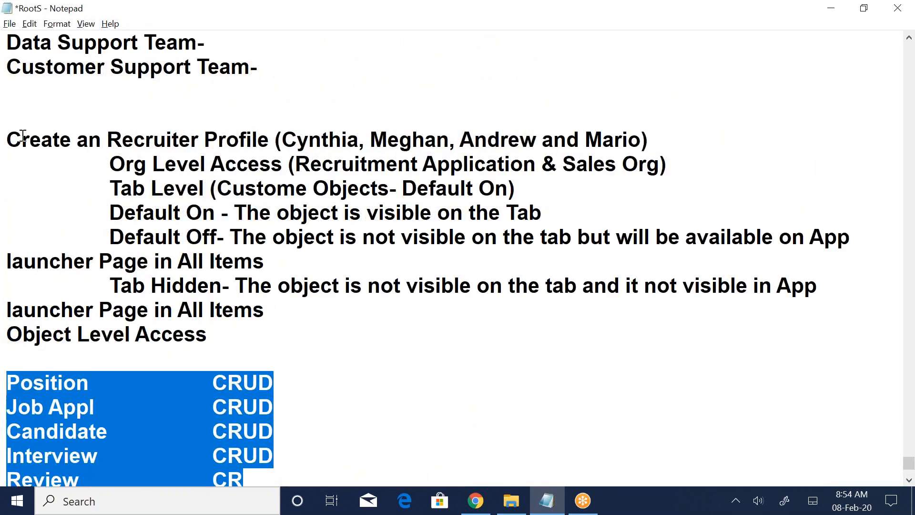
left_click_drag(10, 136, 297, 372)
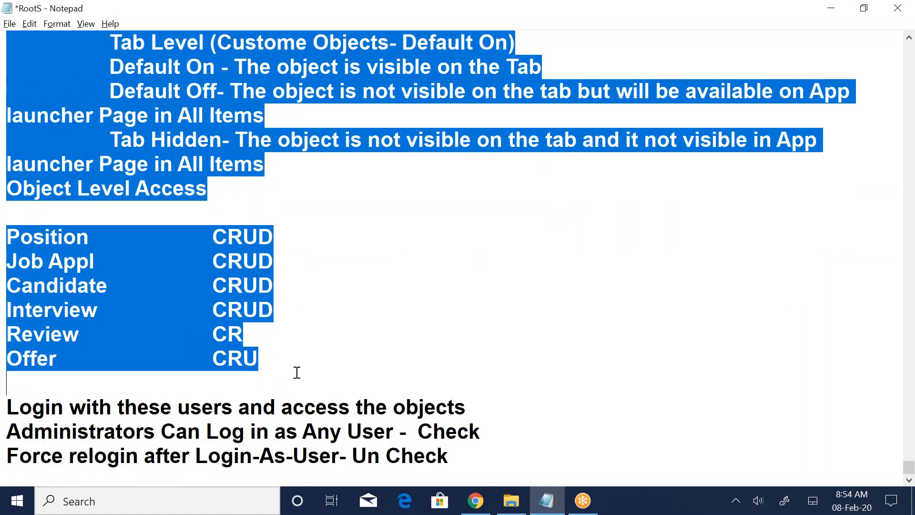
Paste the Recruiter block at the end of the notes and rename its heading to Hiring Manager
left_click(476, 458)
key("Return")
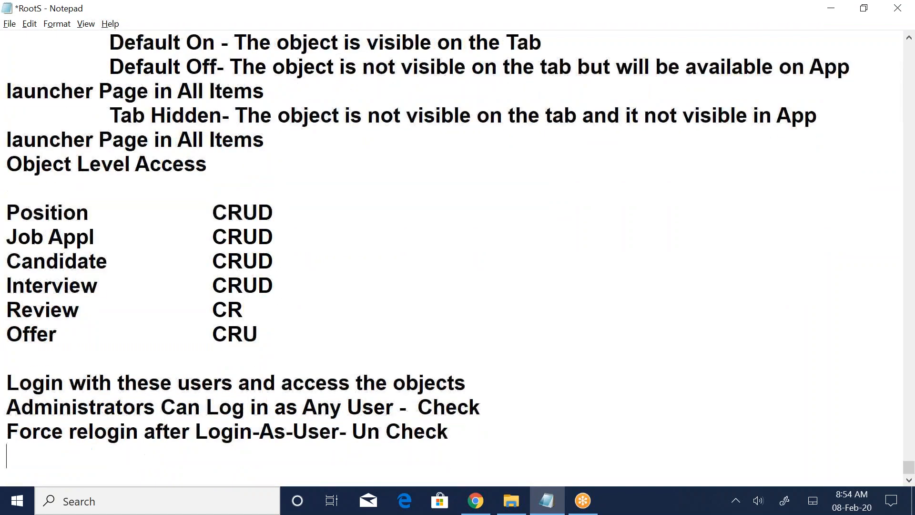
key("Return")
key("Return")
type("Create an Recruiter Profile (Cynthia, Meghan, Andrew and Mario) \tOrg Level Access (Recruitment Application & Sales Org) \tTab Level (Custome Objects- Default On) \tDefault On - The object is visible on the Tab \tDefault Off- The object is not visible on the tab but will be available on App launcher Page in All Items \tTab Hidden- The object is not visible on the tab and it not visible in App launcher Page in All Items Object Level Access  Position\t\tCRUD Job Appl\t\tCRUD Candidate\t\tCRUD Interview\t\tCRUD Review\t\tCR Offer\t\tCRU")
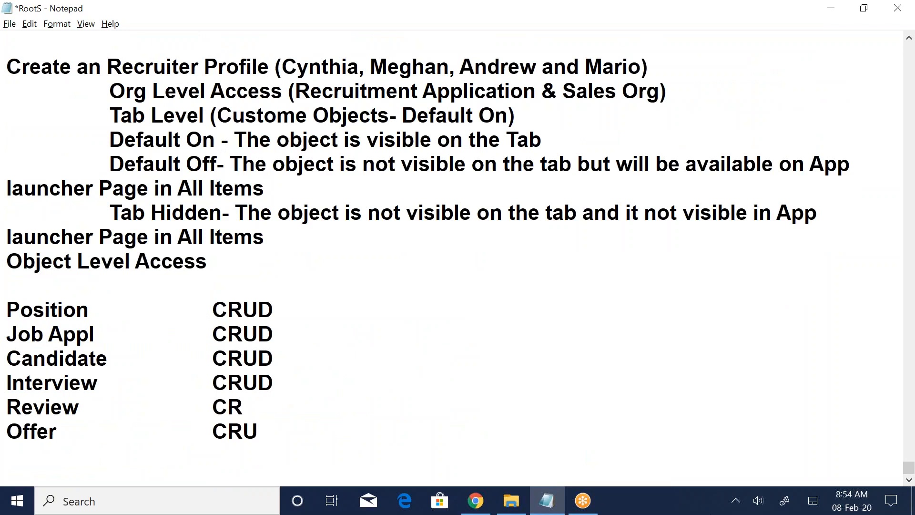
left_click_drag(108, 67, 197, 65)
type("Hiring Man")
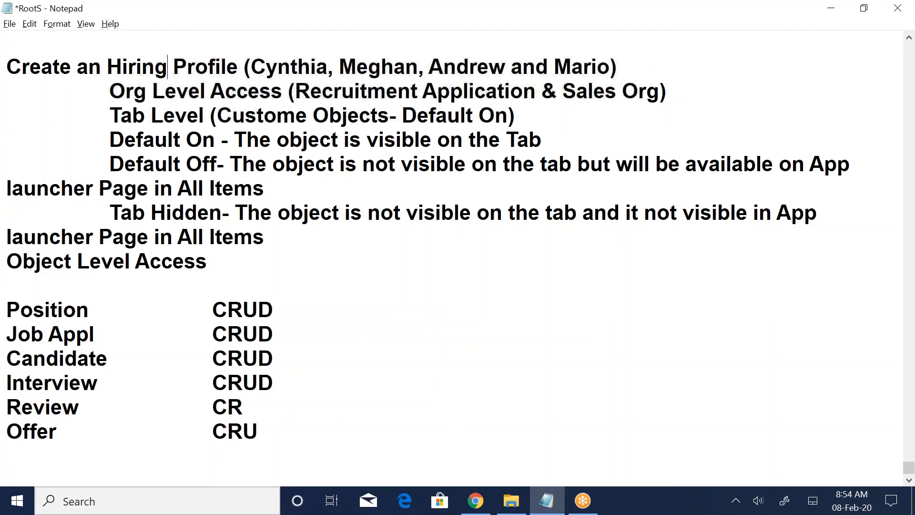
type("r")
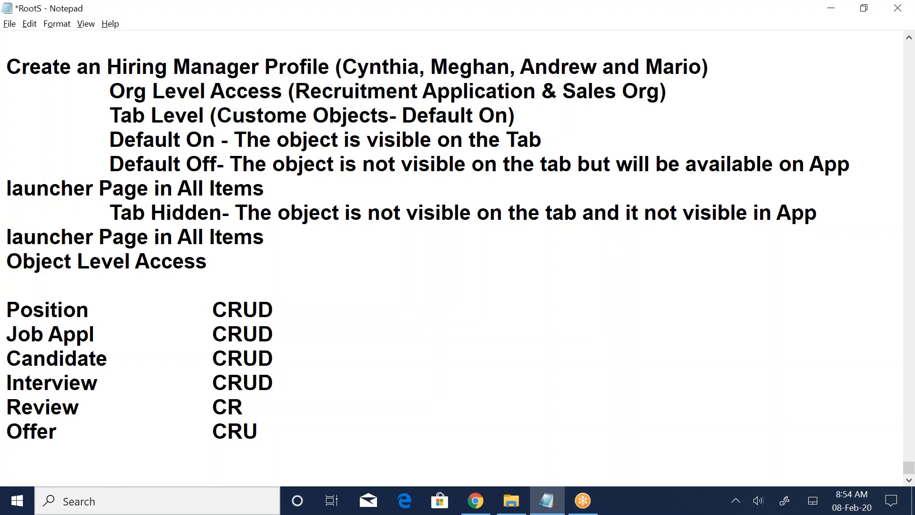
Replace the heading's user names with two other users and set Offer to TAB Hidden
left_click_drag(342, 67, 702, 66)
type("Phil Kh")
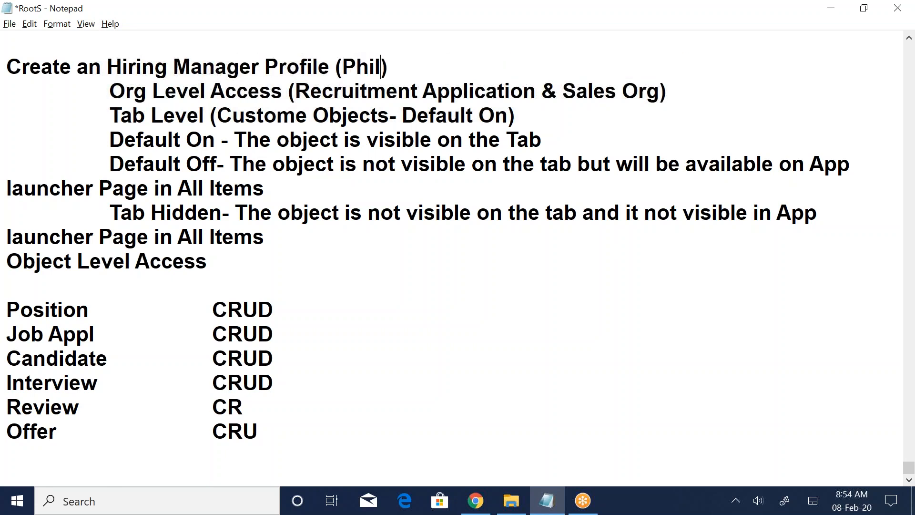
type("atz and ")
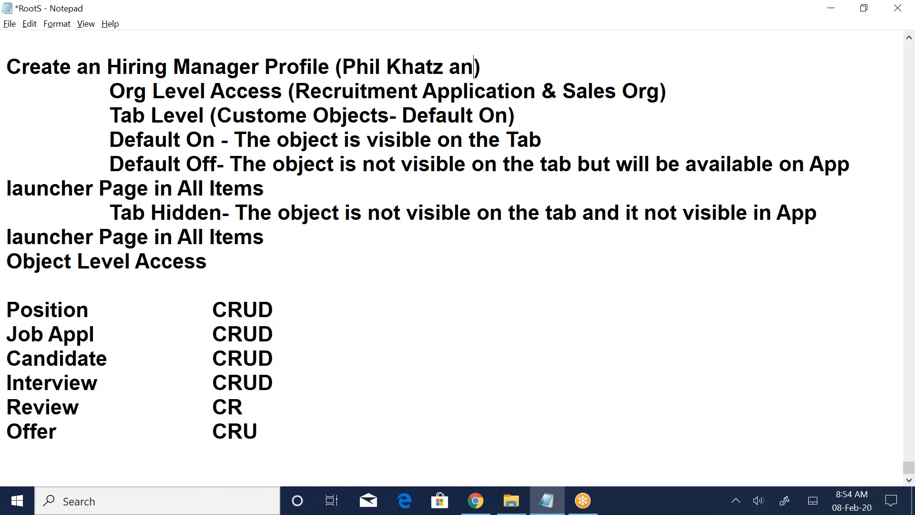
type("Ben")
key("Delete")
type("Staurt")
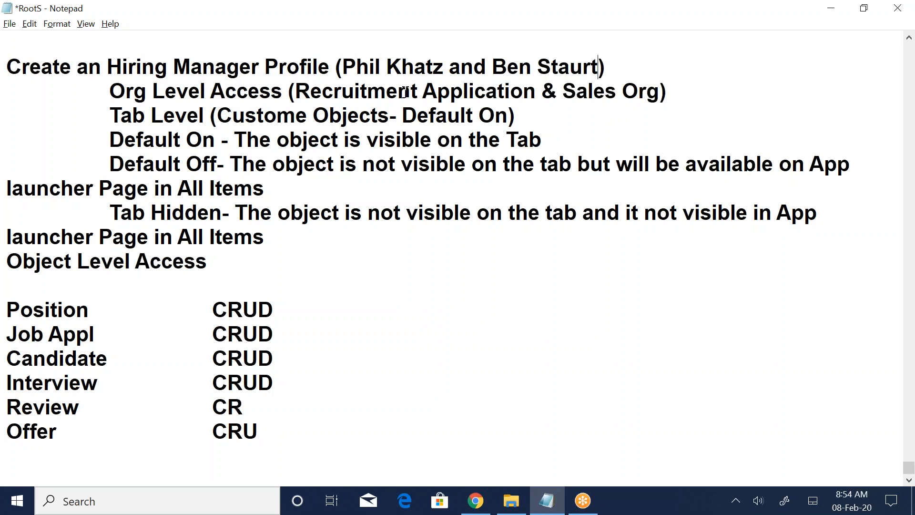
left_click_drag(311, 91, 647, 92)
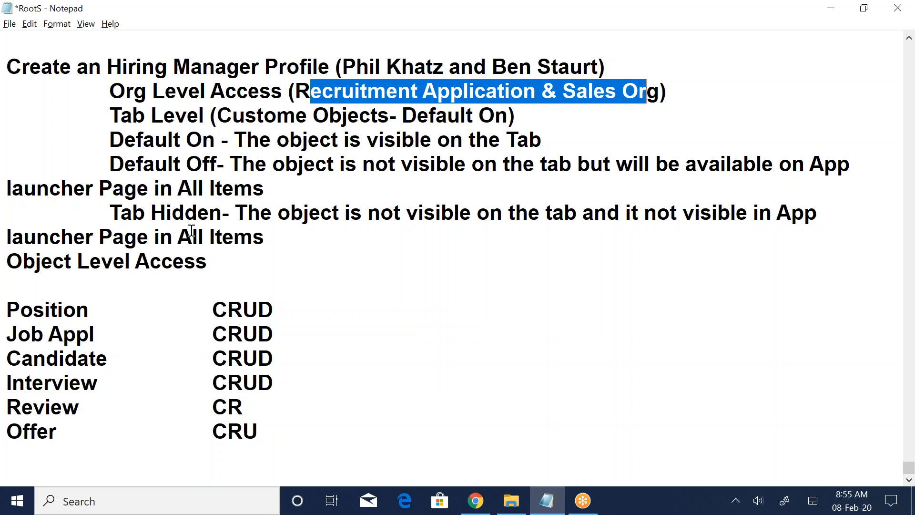
left_click(116, 213)
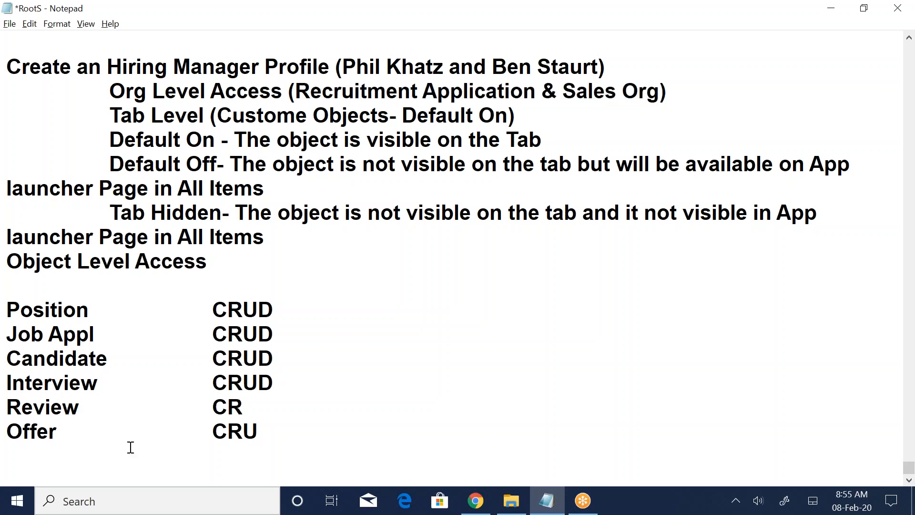
left_click_drag(205, 431, 308, 431)
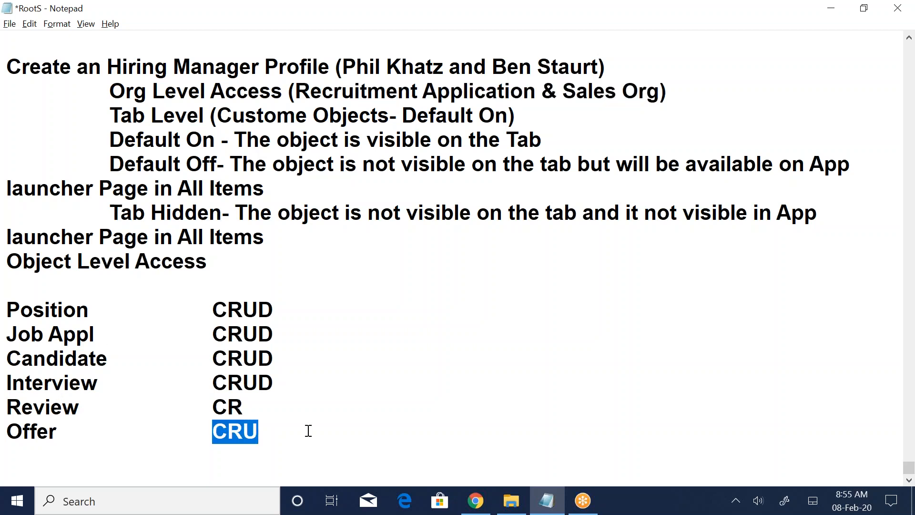
type("TA?b")
key("BackSpace")
key("BackSpace")
type("B Hidden")
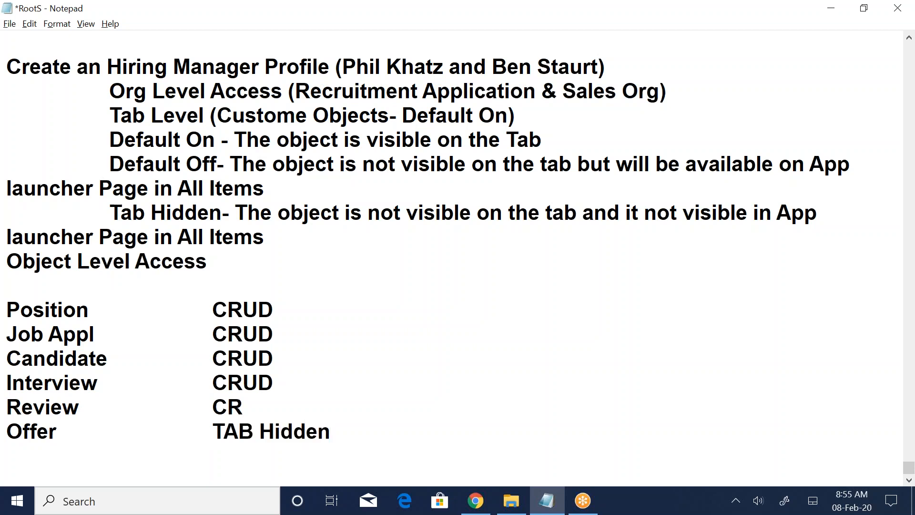
Trim Position, Job Appl and Candidate permissions to R, and change Offer to R
left_click(231, 311)
key("BackSpace")
key("BackSpace")
key("BackSpace")
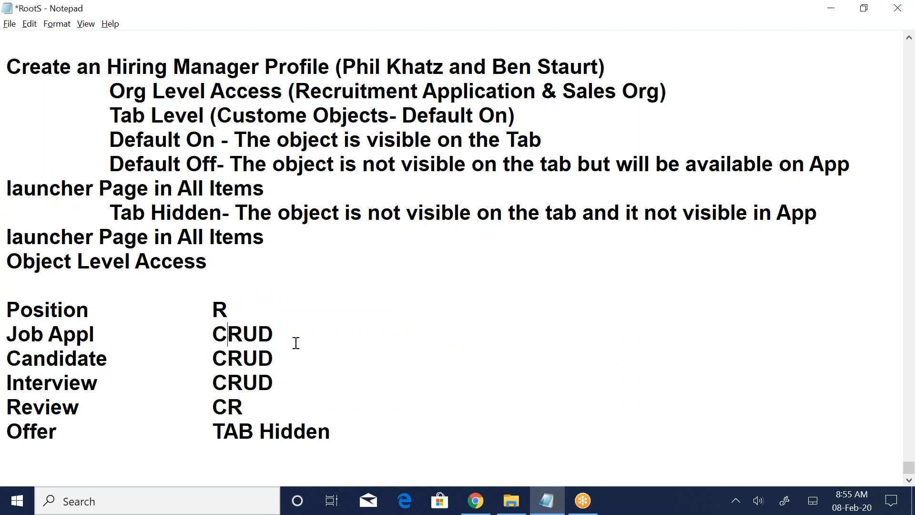
key("BackSpace")
key("BackSpace")
key("BackSpace")
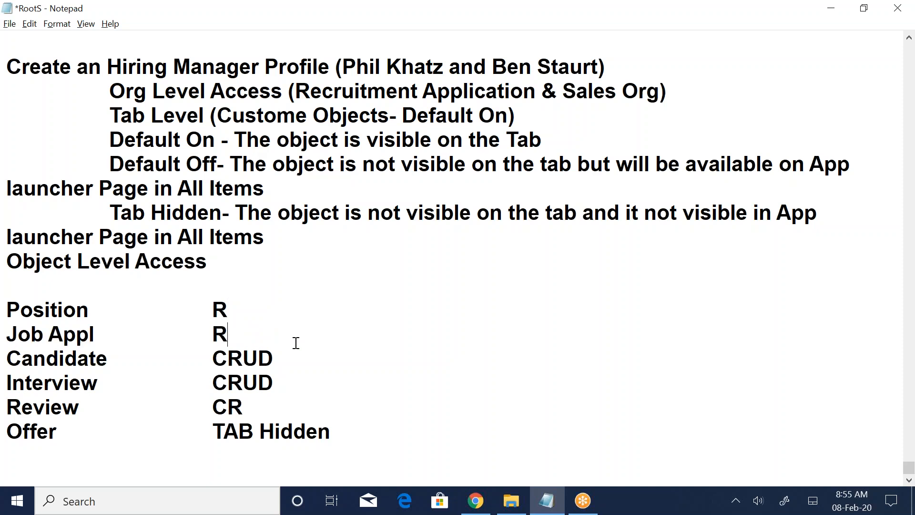
key("Down")
key("BackSpace")
key("Delete")
key("BackSpace")
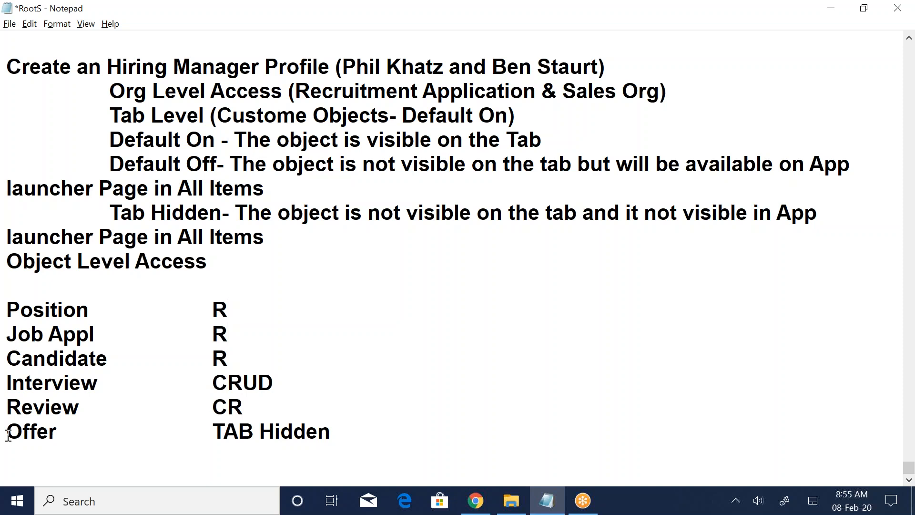
left_click_drag(210, 432, 351, 432)
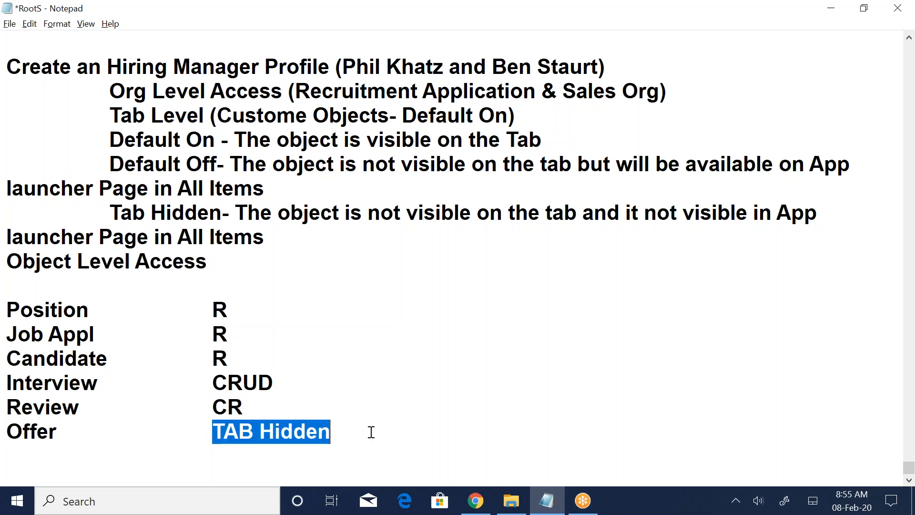
type("R")
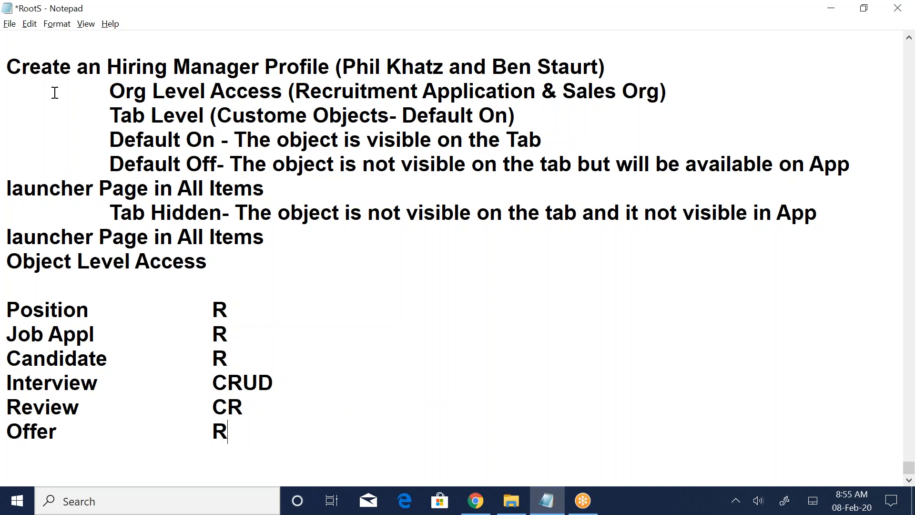
left_click_drag(7, 66, 384, 444)
key("ctrl+c")
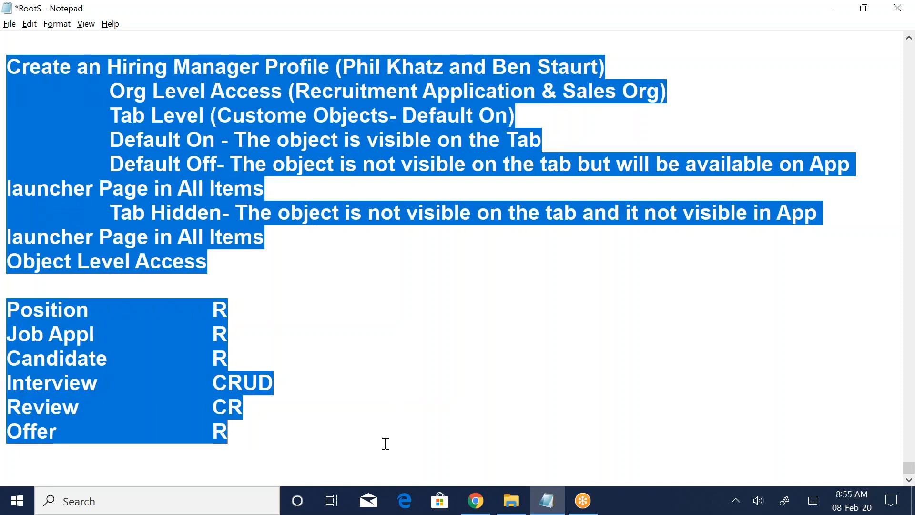
Paste another copy of the profile block and rename its heading to Interview
left_click(339, 452)
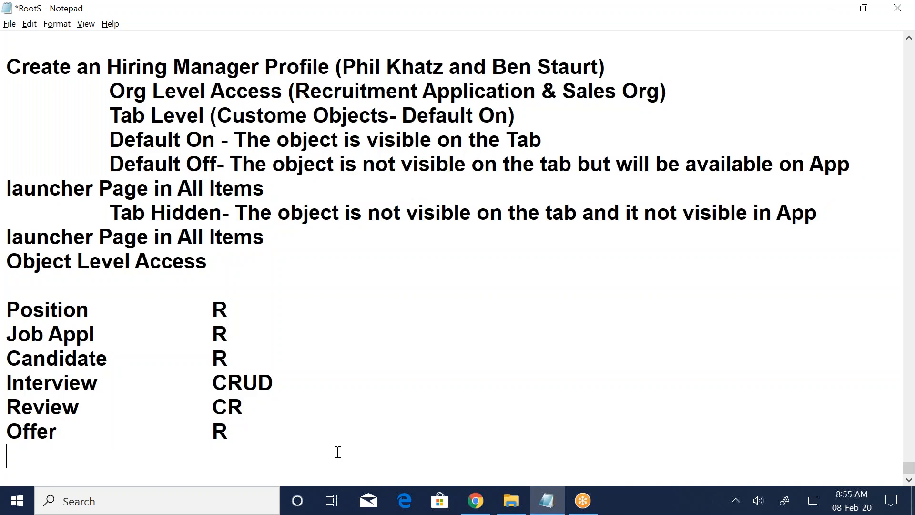
key("Return")
key("ctrl+v")
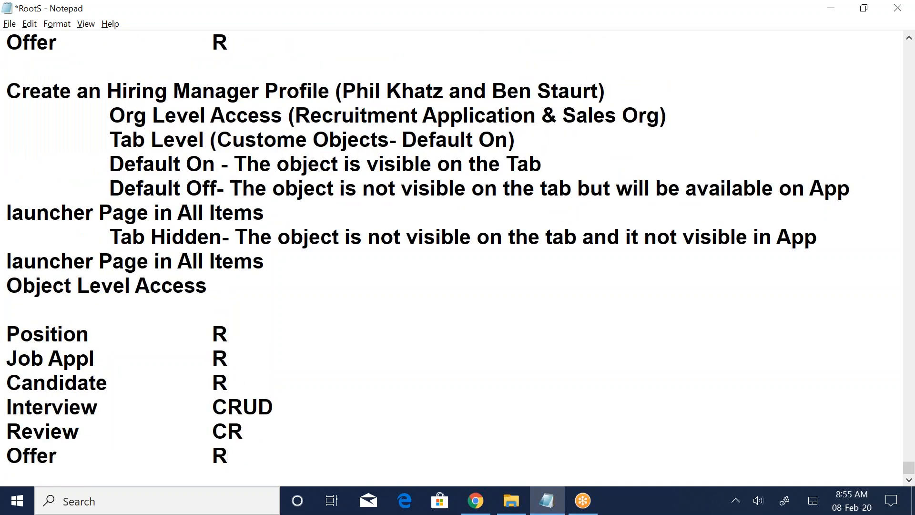
left_click(109, 90)
left_click_drag(110, 91, 180, 91)
type("Interview")
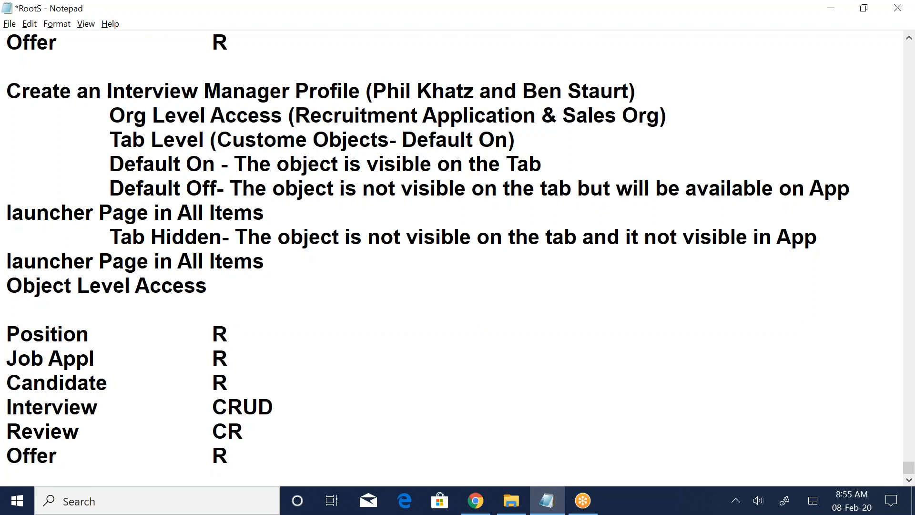
key("Delete")
key("Delete")
key("Delete")
key("Delete")
key("Delete")
key("Delete")
key("Delete")
key("Delete")
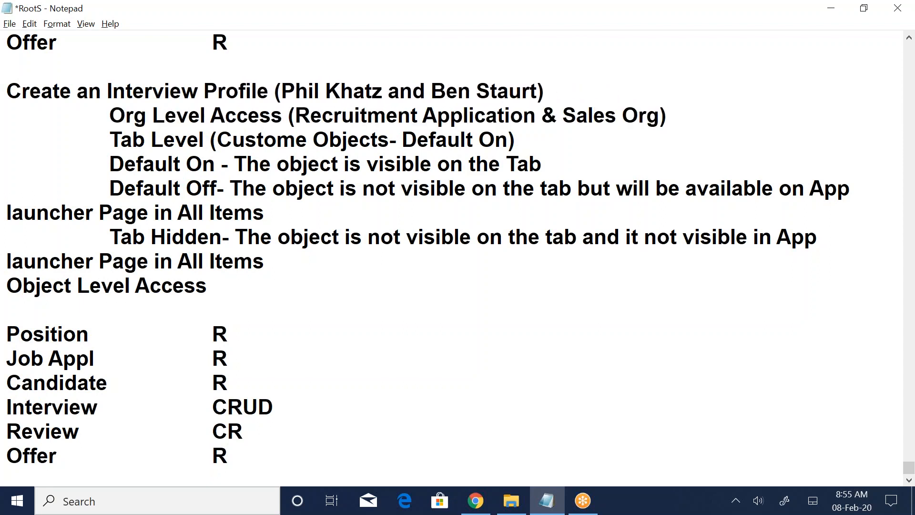
Replace the two names in the Interview heading with the interviewer's name
left_click_drag(281, 90, 541, 89)
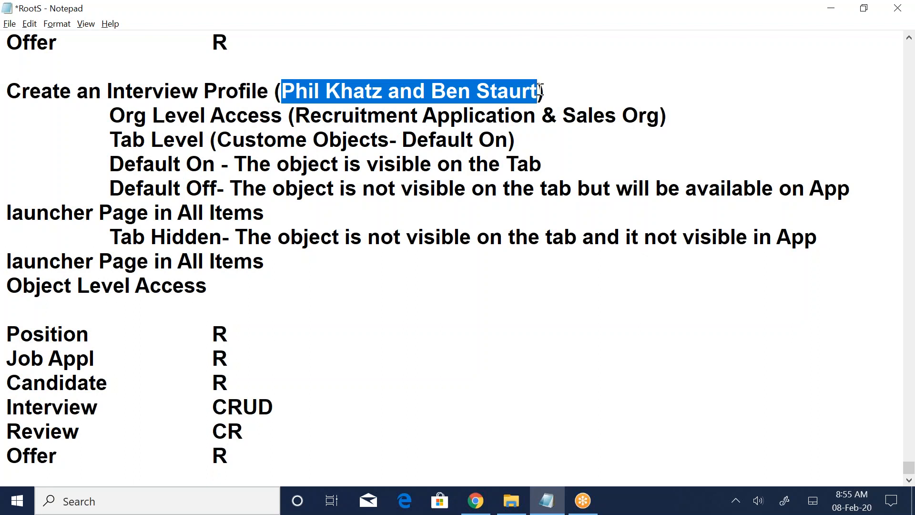
scroll(468, 229, "up", 11)
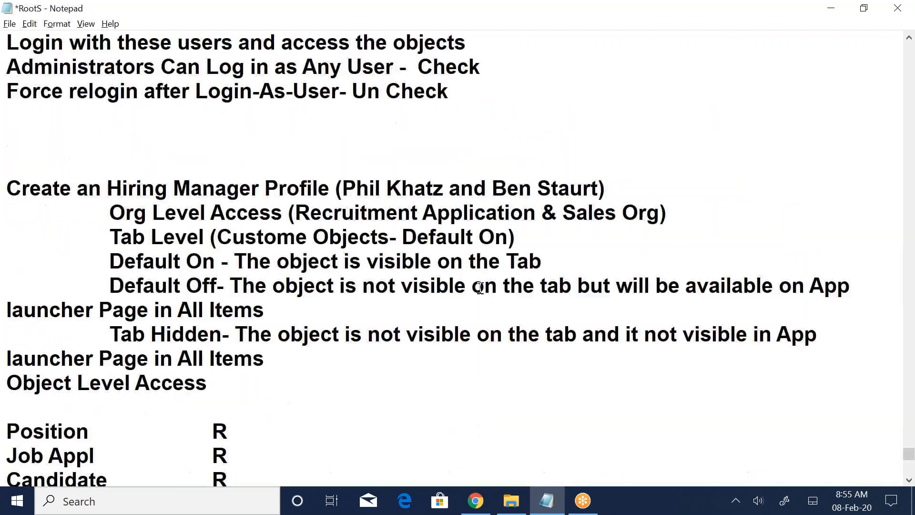
scroll(481, 288, "up", 7)
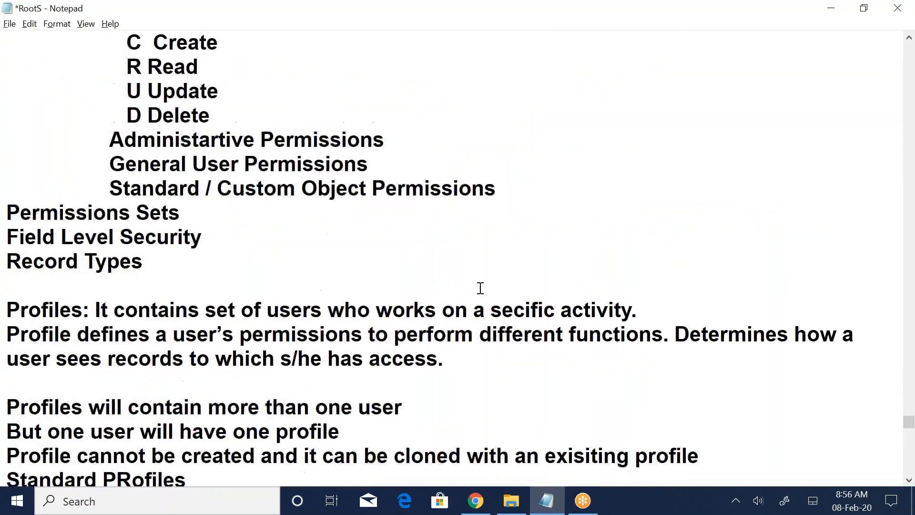
left_click_drag(7, 212, 320, 256)
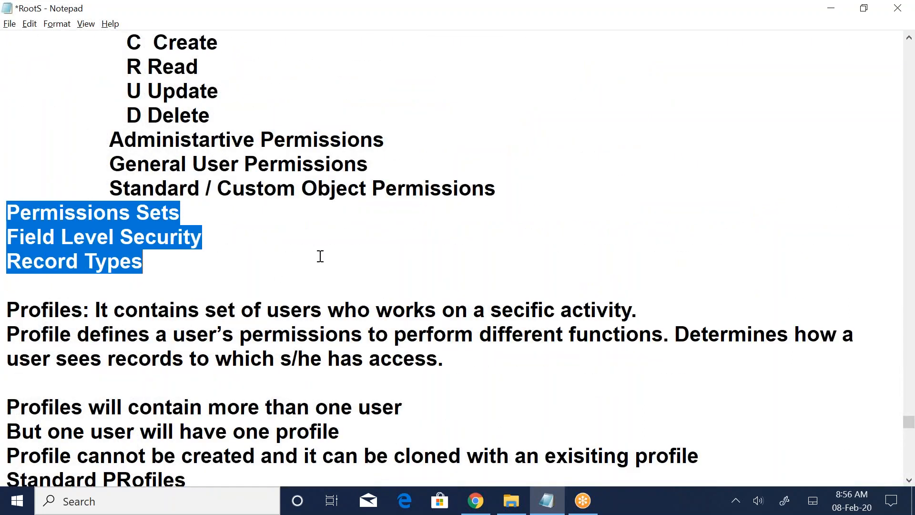
scroll(558, 302, "down", 12)
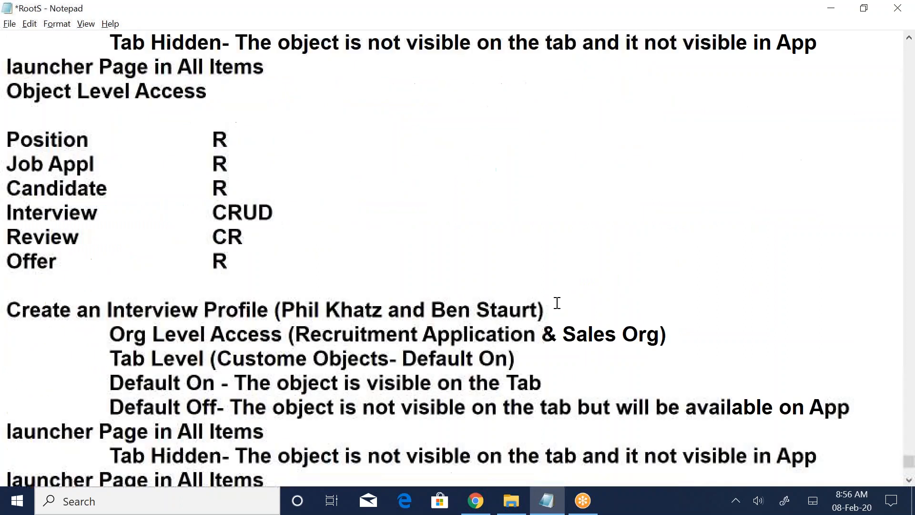
left_click_drag(282, 91, 539, 91)
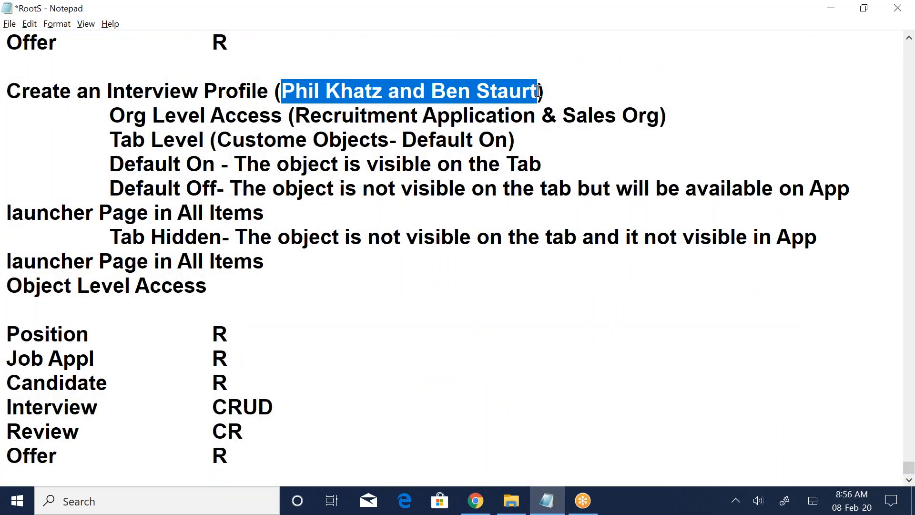
type("Mellis a")
key("BackSpace")
key("BackSpace")
type("a")
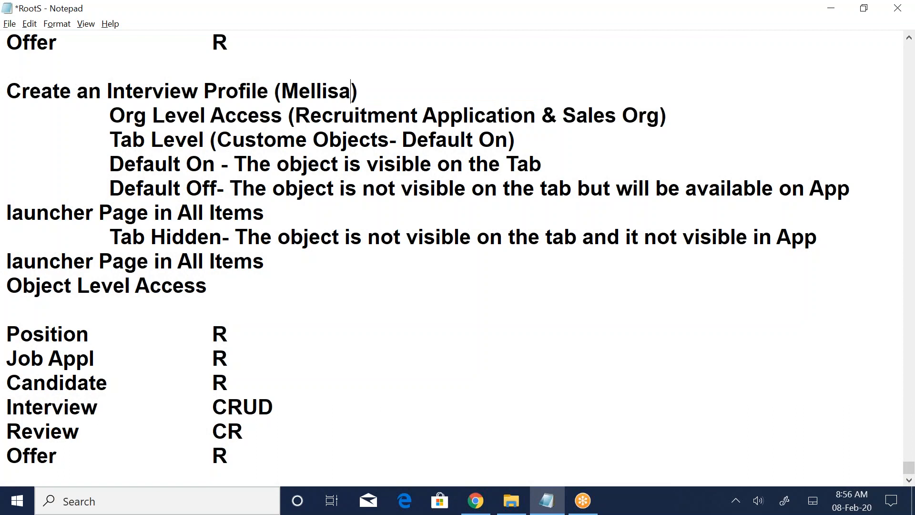
type(" Lee")
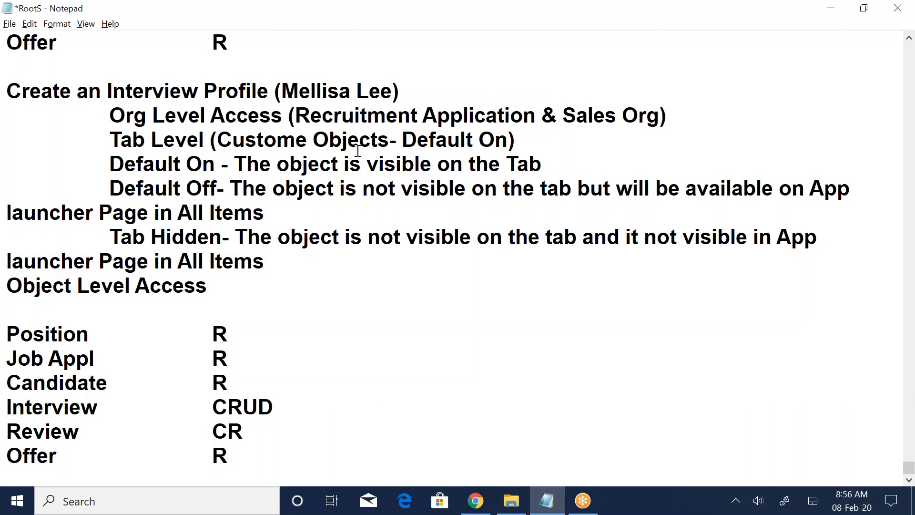
Set the Interview profile's Review permission to CRU and Offer to TAB Hidden
left_click(19, 334)
left_click_drag(170, 354, 280, 368)
left_click_drag(24, 377, 259, 373)
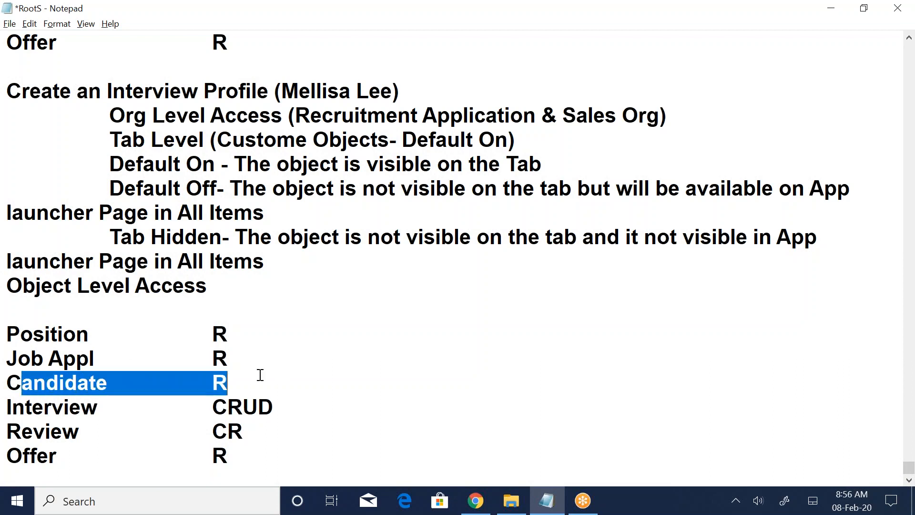
left_click(213, 409)
left_click_drag(212, 408, 257, 409)
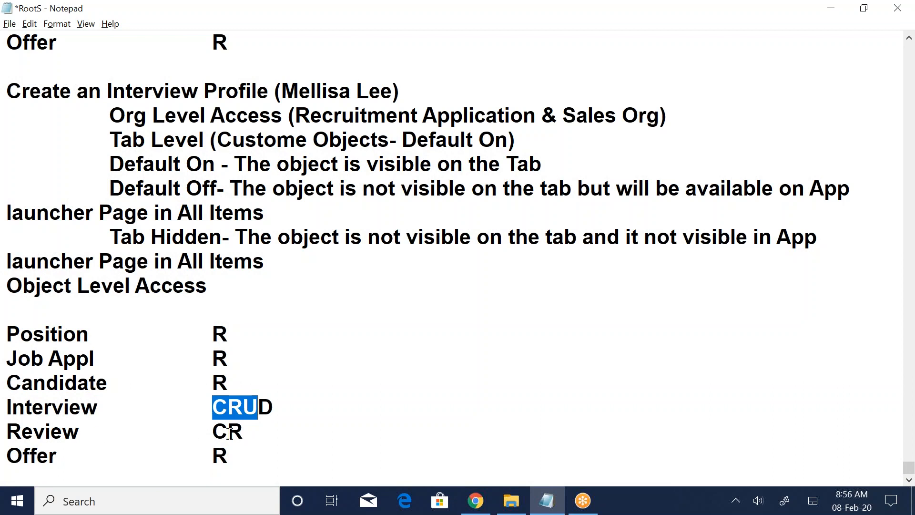
left_click(264, 426)
type("U")
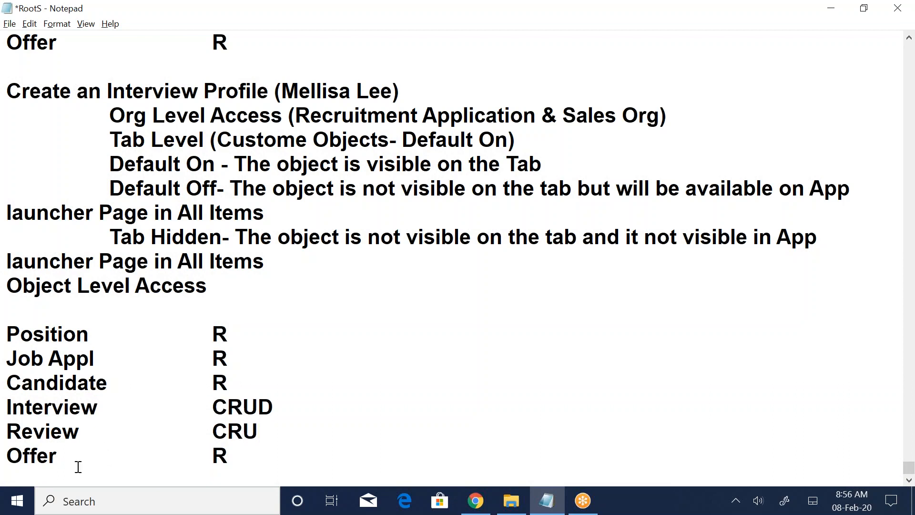
left_click_drag(213, 456, 279, 457)
type("TAB Hidde")
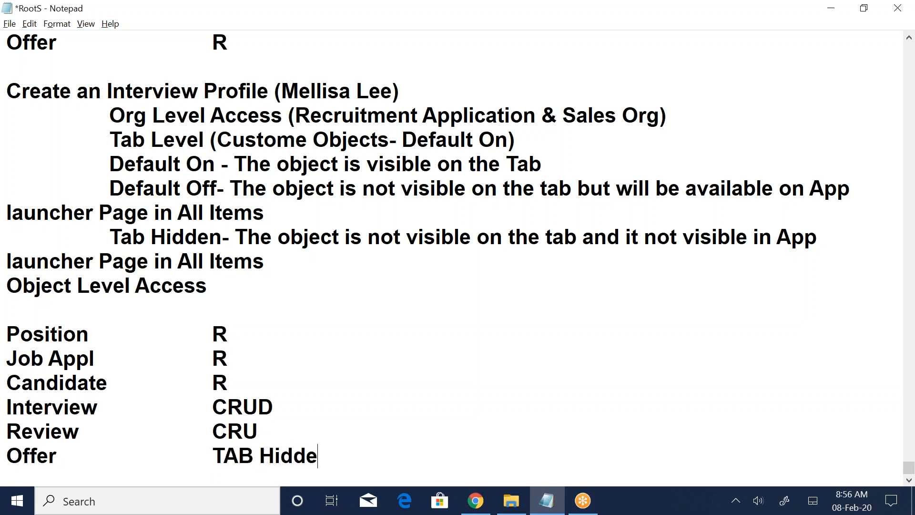
type("n")
Save the notes and delete the extra blank line above Hiring Manager
left_click(10, 23)
left_click(45, 84)
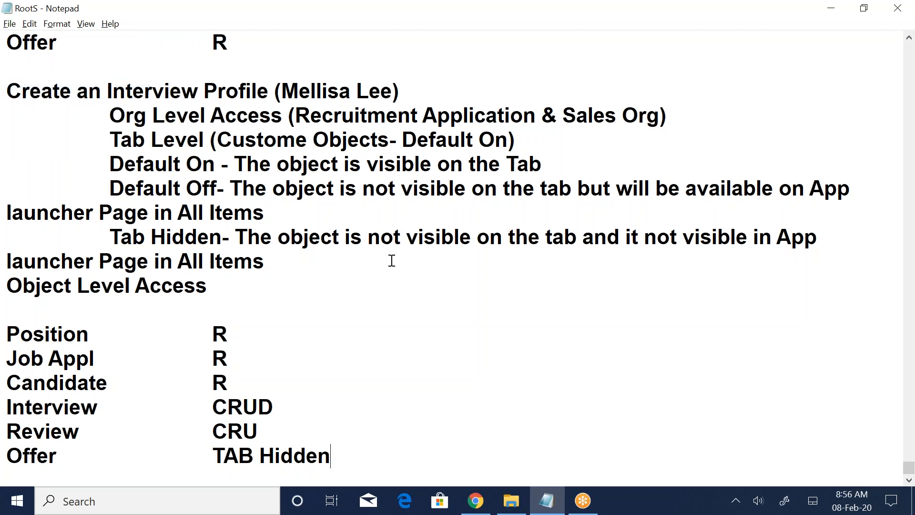
scroll(393, 251, "up", 8)
scroll(390, 261, "up", 2)
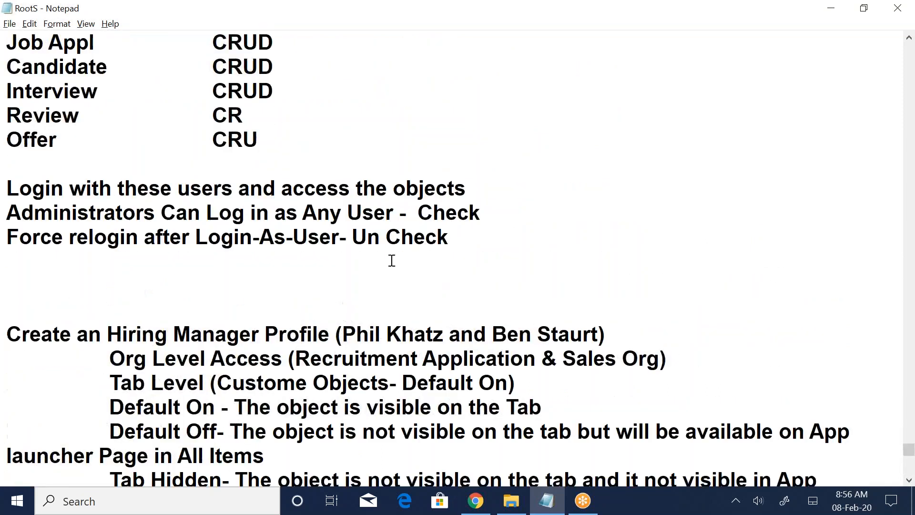
left_click(236, 298)
key("BackSpace")
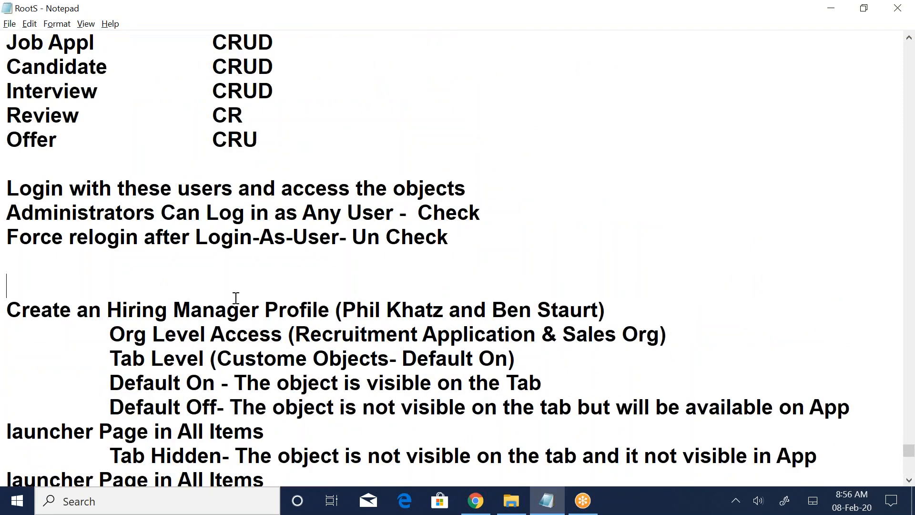
scroll(236, 298, "up", 20)
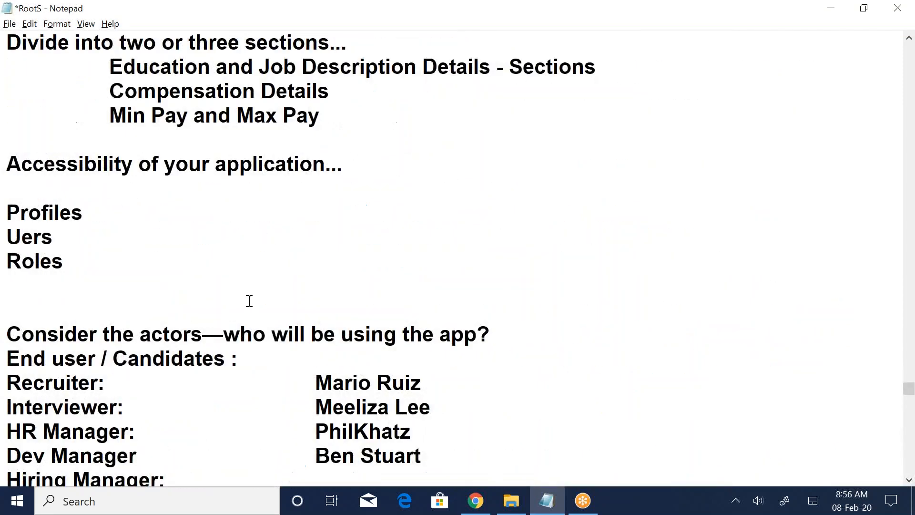
scroll(249, 301, "down", 5)
left_click(475, 501)
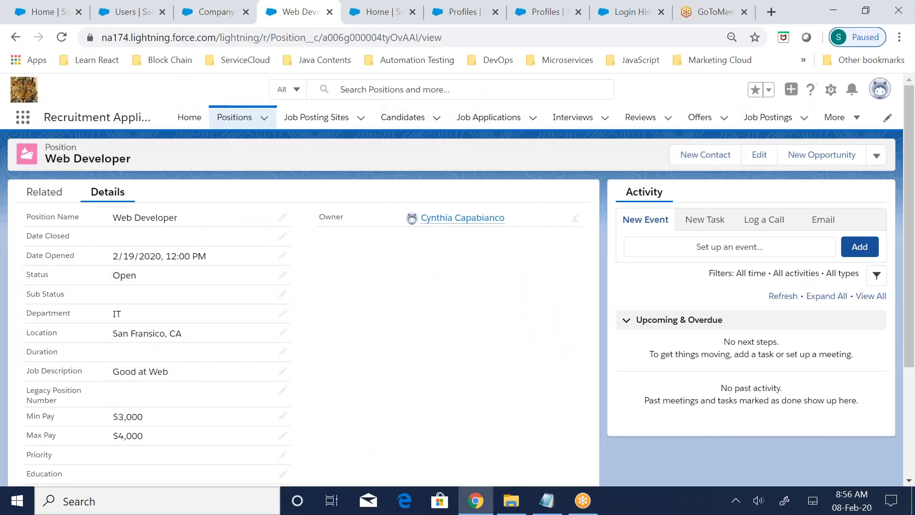
Show all users in Setup and compare them with the profile names in the notes
left_click(119, 18)
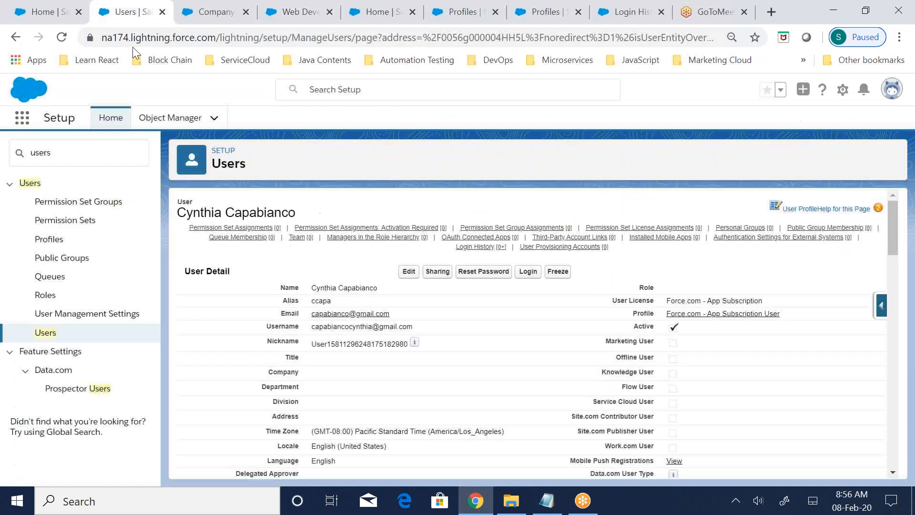
left_click(45, 332)
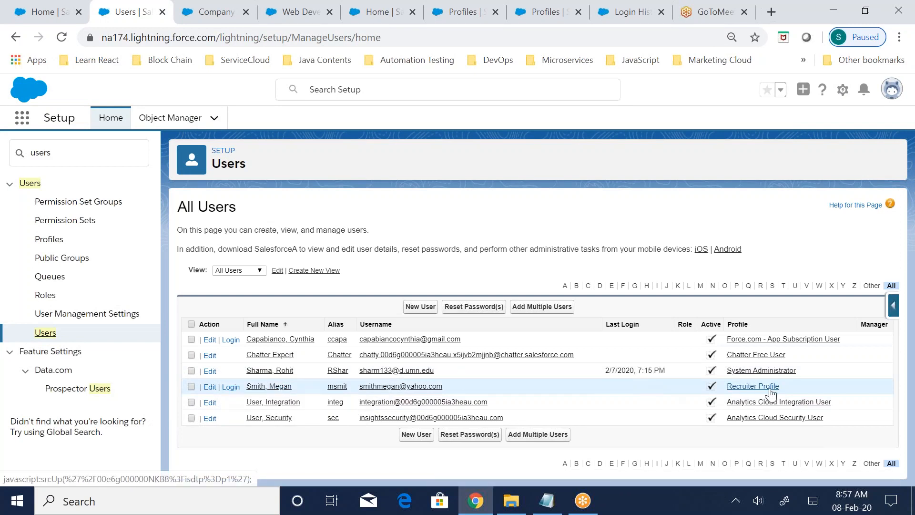
left_click(547, 501)
scroll(271, 337, "down", 5)
scroll(271, 337, "down", 15)
scroll(271, 337, "up", 6)
scroll(271, 337, "down", 2)
left_click_drag(108, 286, 252, 286)
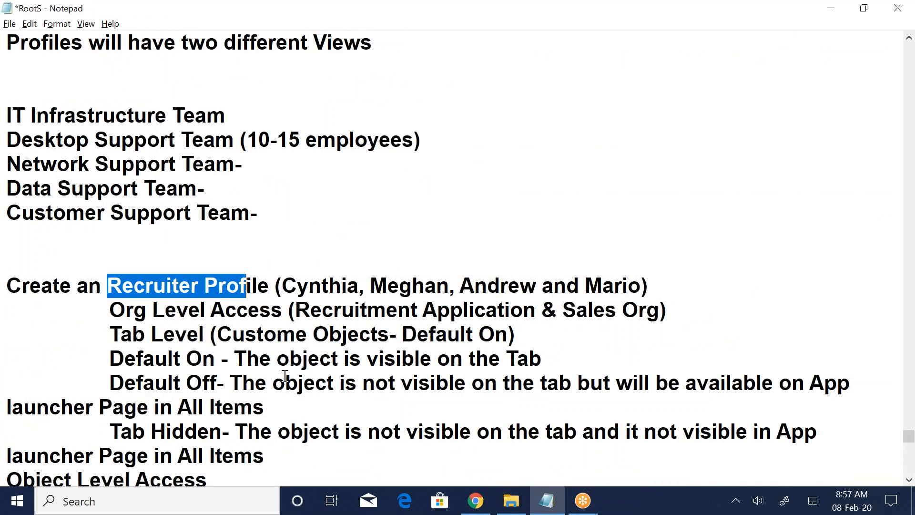
scroll(212, 339, "down", 4)
scroll(229, 380, "down", 5)
left_click_drag(108, 164, 258, 158)
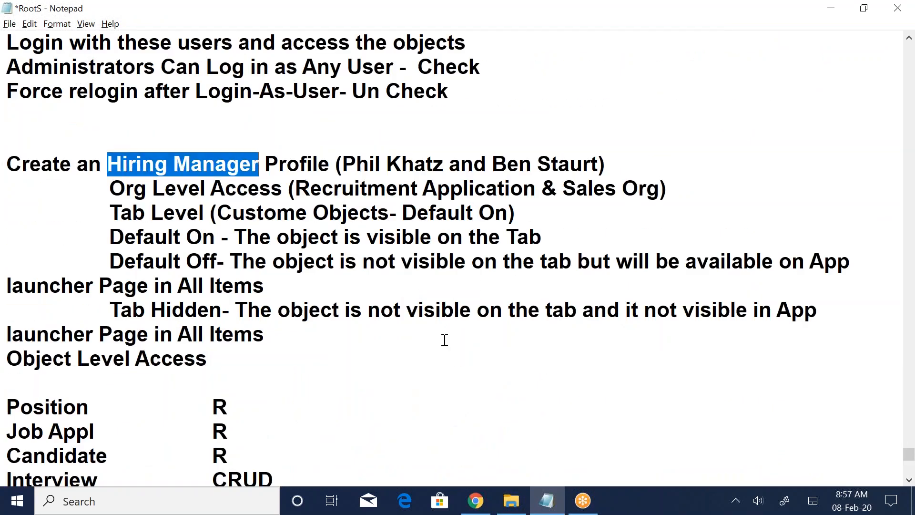
left_click(475, 501)
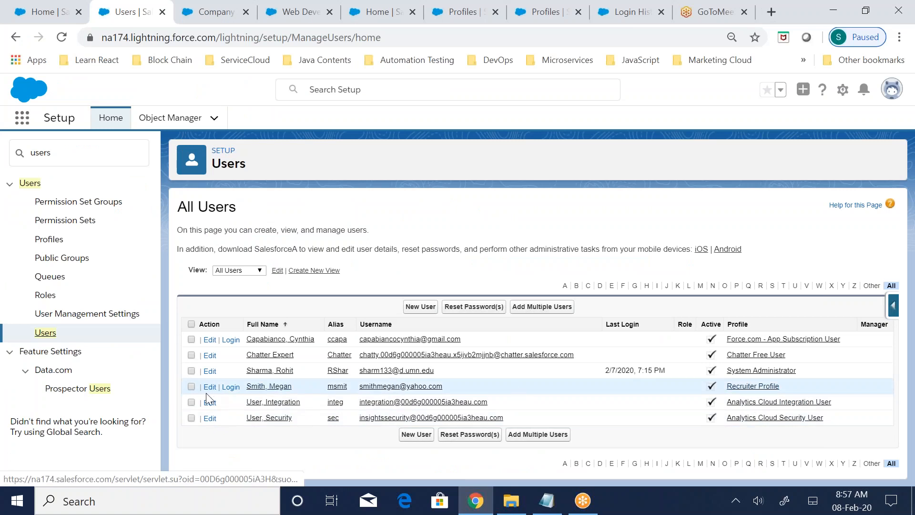
Change the Recruiter Profile user's licence to Force.com - App Subscription and save
left_click(269, 386)
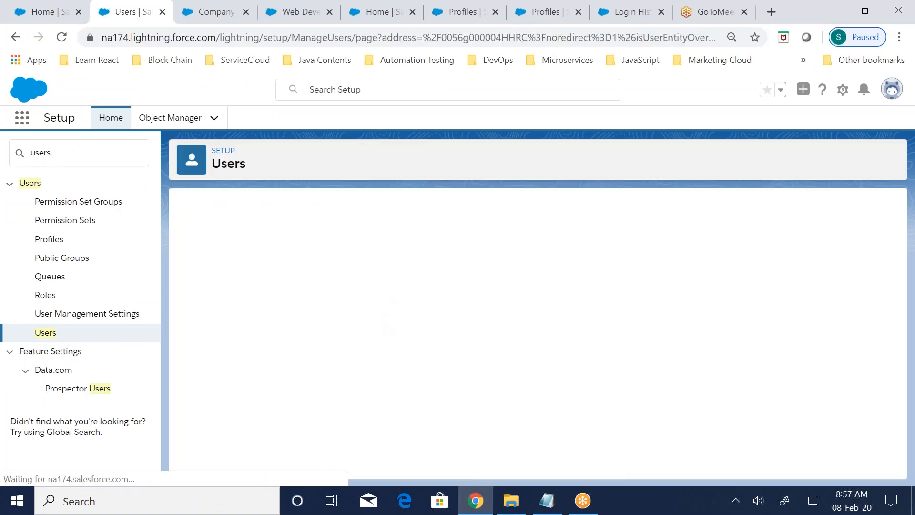
left_click(408, 270)
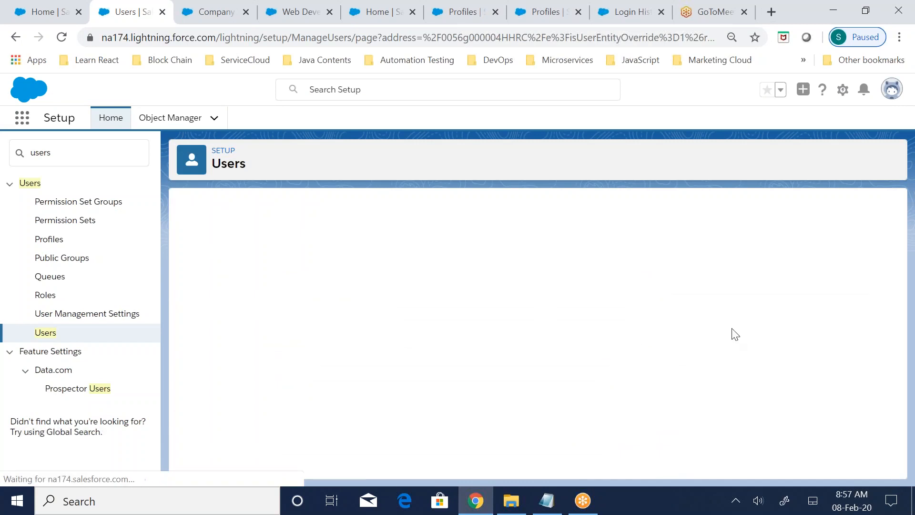
left_click(701, 297)
left_click(702, 316)
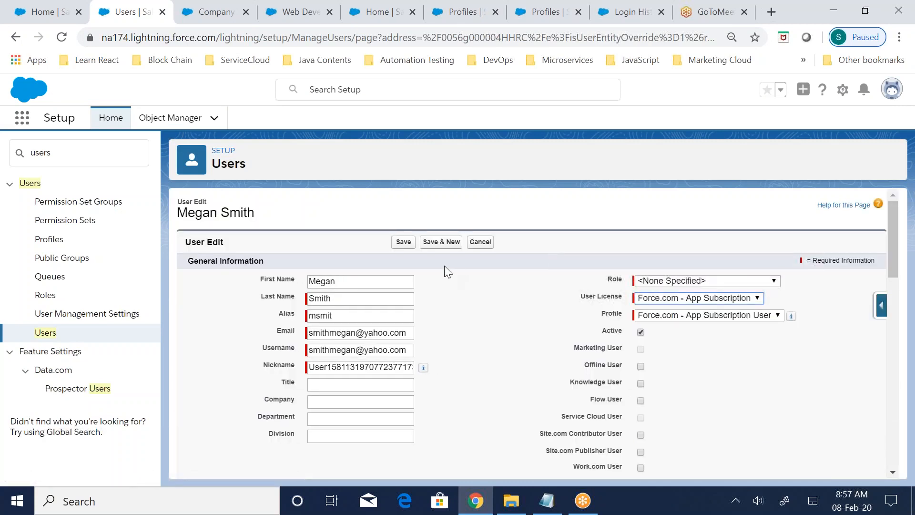
left_click(403, 242)
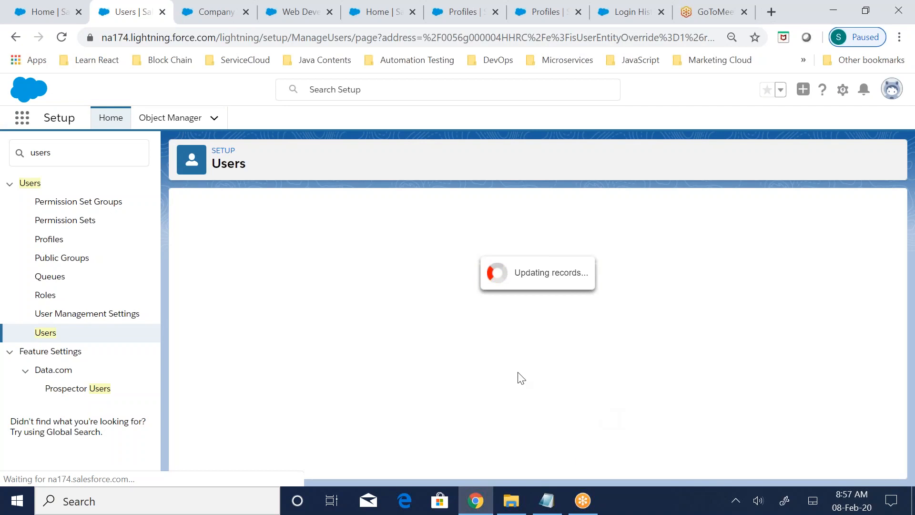
left_click(548, 501)
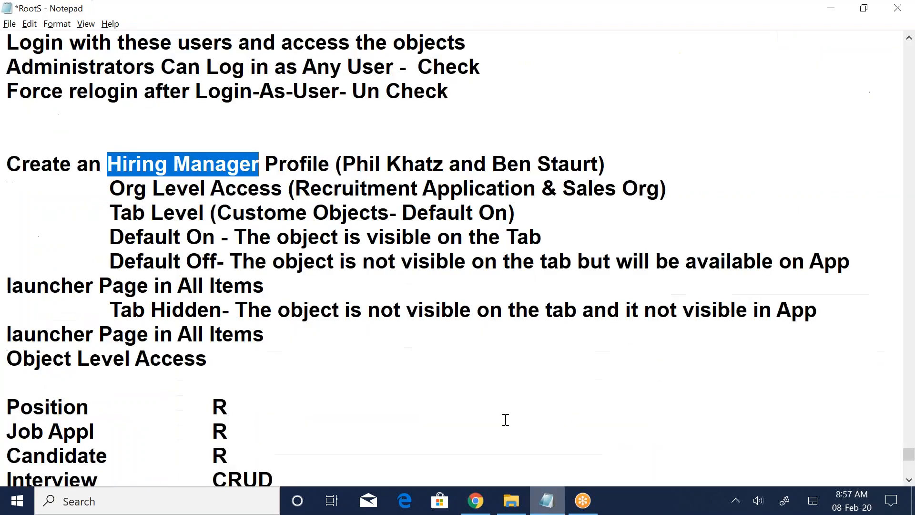
Check the Hiring Manager profile name and its first user against the Salesforce users page
left_click(278, 168)
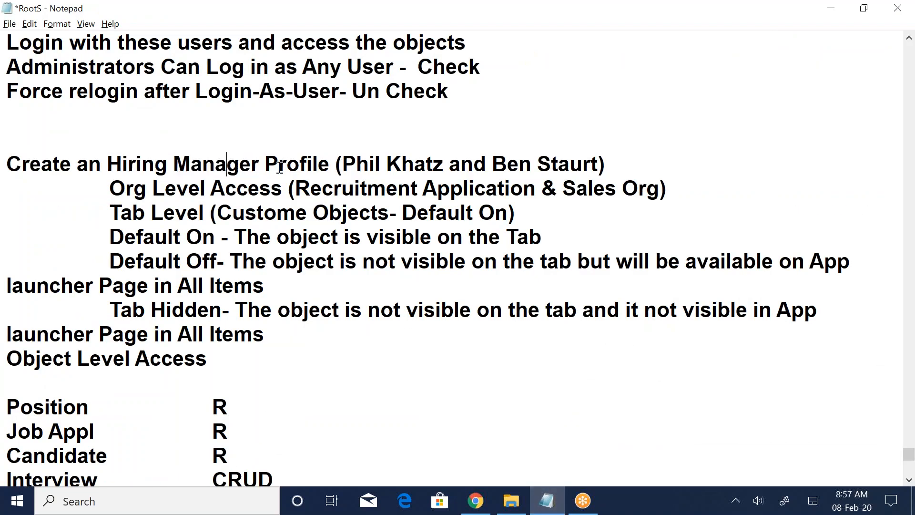
left_click_drag(115, 164, 241, 165)
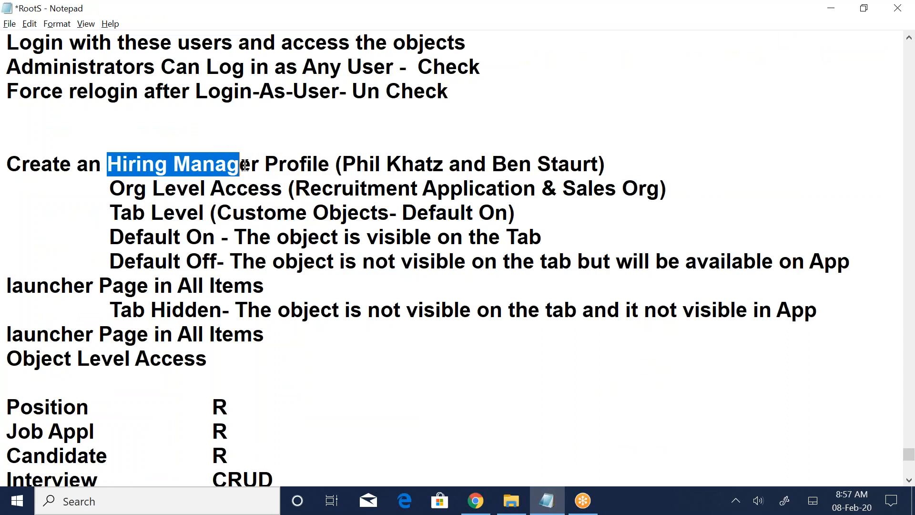
left_click_drag(343, 164, 433, 165)
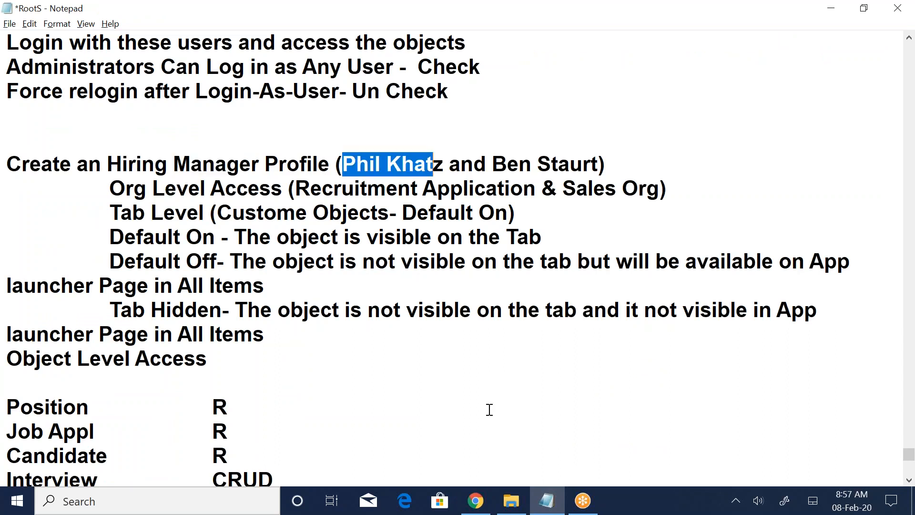
left_click(476, 501)
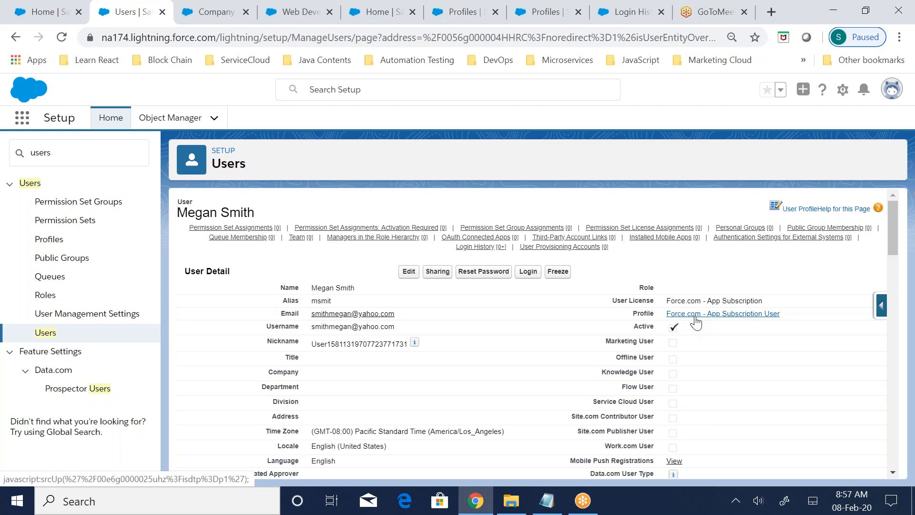
left_click(550, 508)
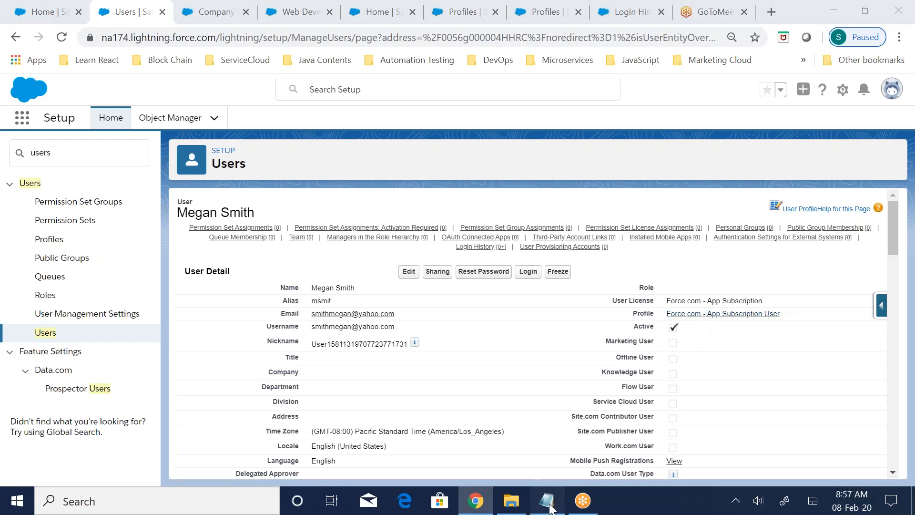
Change the Hiring Manager Position access from R to RC
scroll(209, 407, "down", 2)
left_click_drag(20, 262, 282, 271)
left_click_drag(48, 286, 233, 286)
left_click_drag(29, 314, 215, 313)
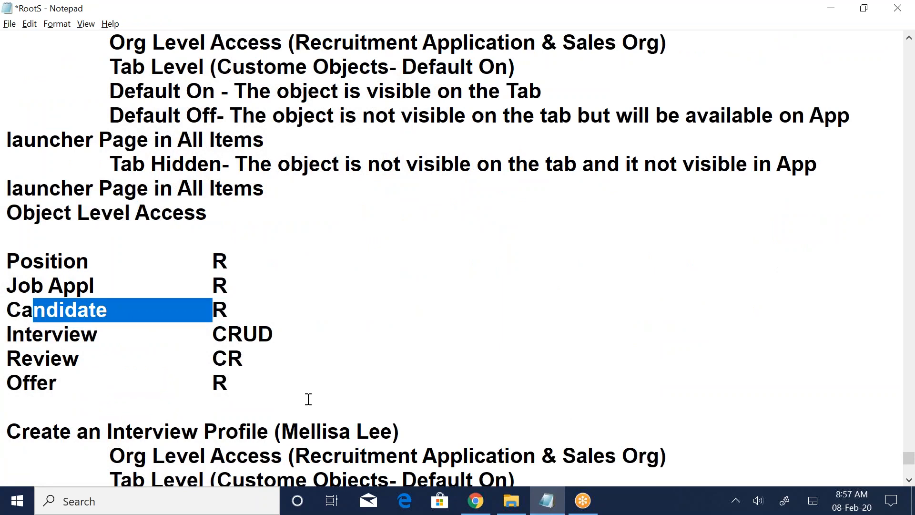
scroll(310, 386, "up", 2)
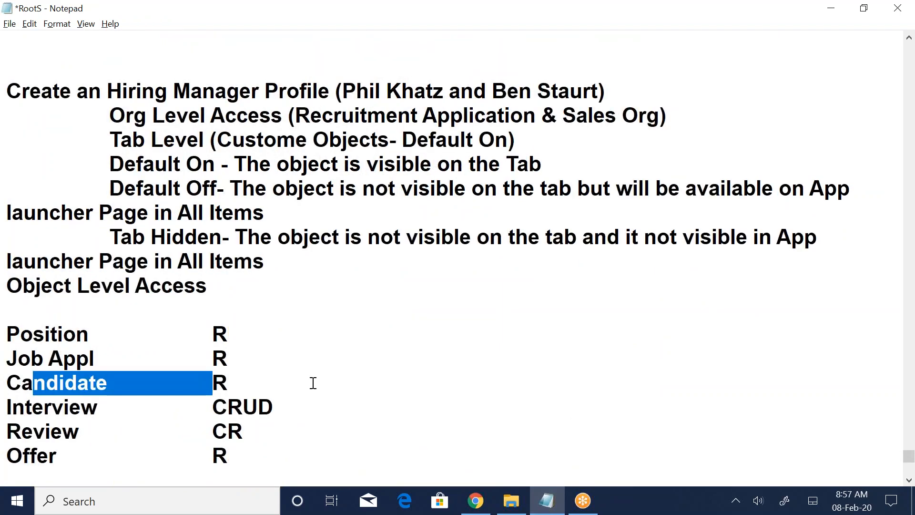
left_click_drag(108, 167, 269, 168)
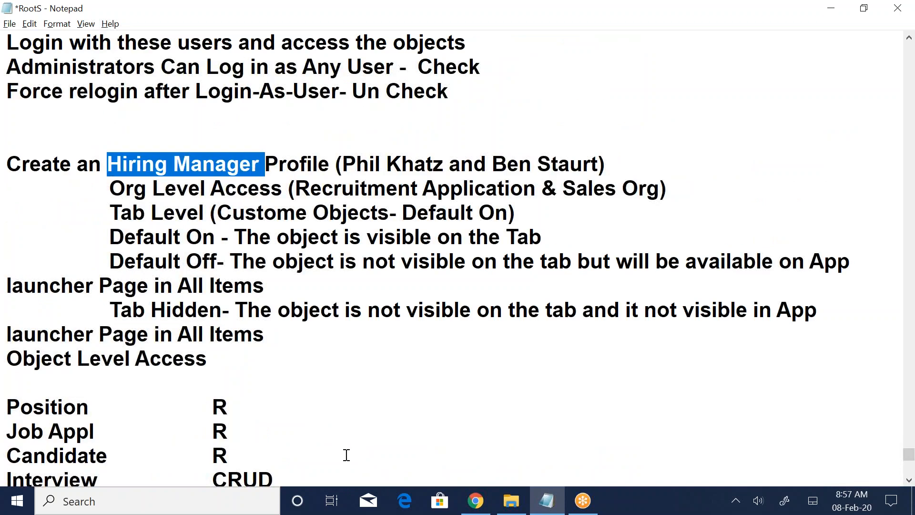
left_click(267, 402)
type("C")
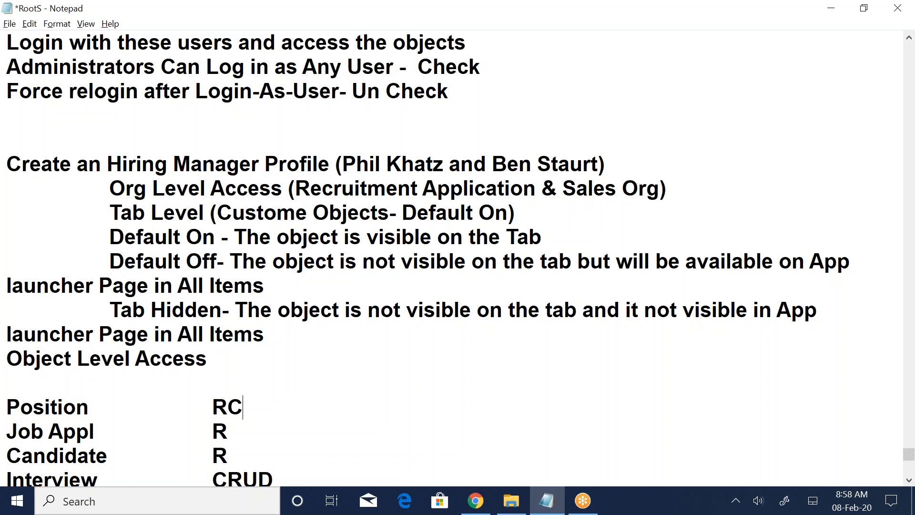
Review the Interview profile's assigned user and its Offer TAB Hidden row
scroll(287, 359, "down", 1)
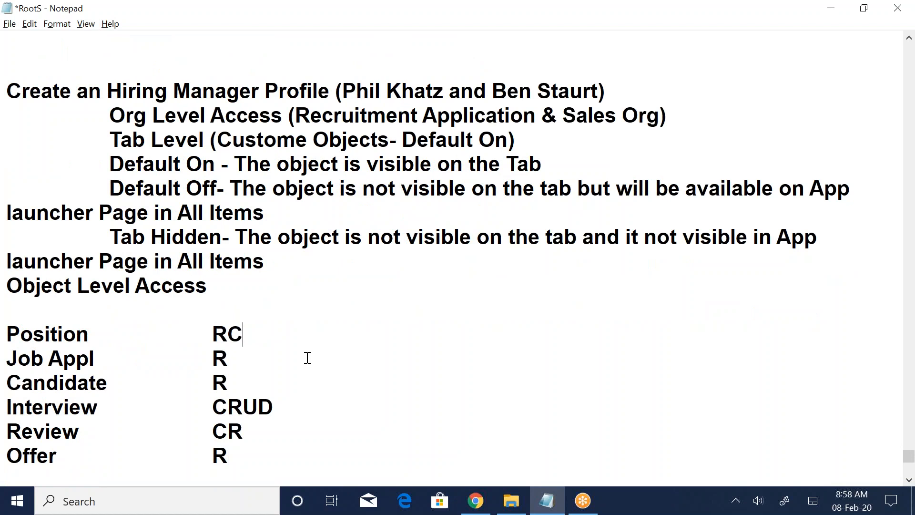
scroll(307, 358, "down", 4)
left_click_drag(108, 212, 283, 213)
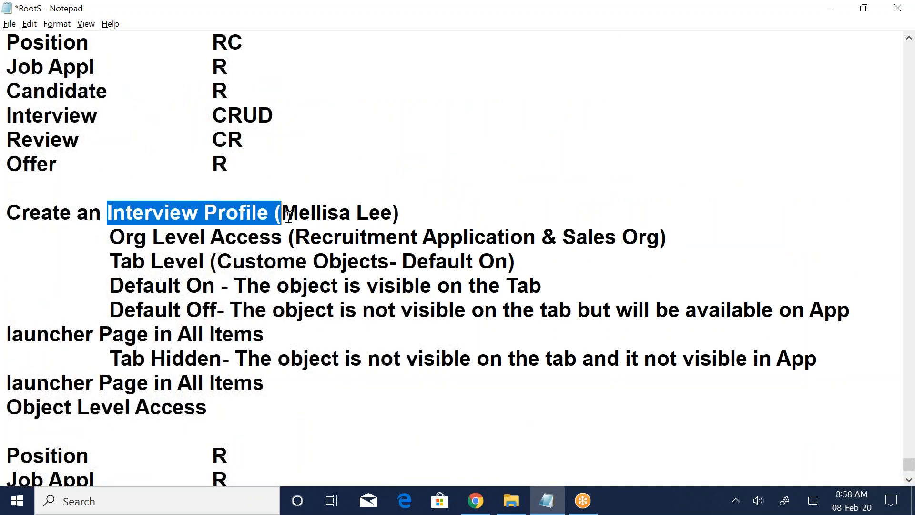
scroll(299, 395, "down", 2)
left_click_drag(23, 455, 318, 457)
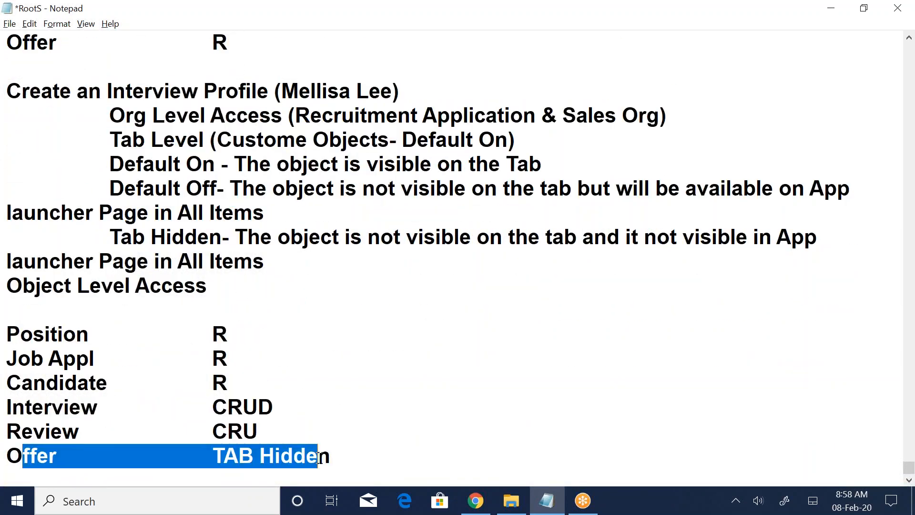
left_click_drag(6, 455, 317, 457)
left_click_drag(282, 91, 454, 92)
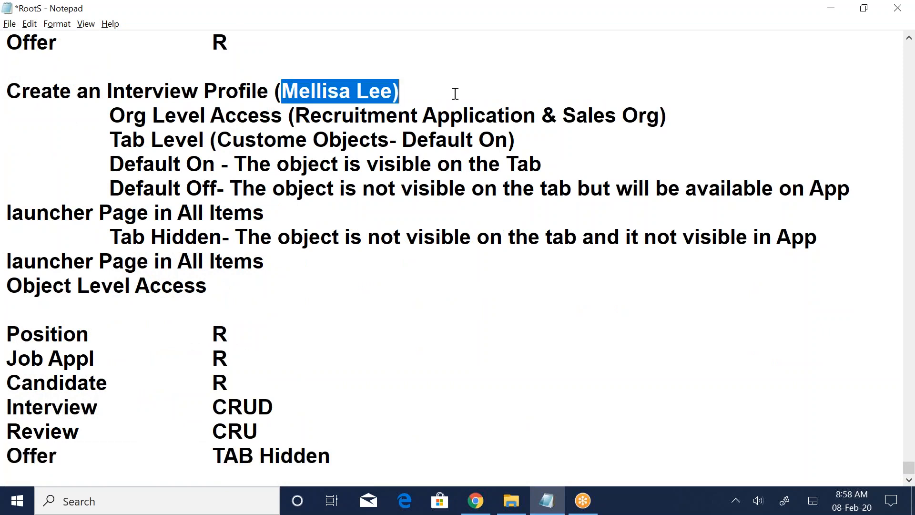
left_click(332, 414)
left_click_drag(8, 453, 359, 457)
Open Offer-1 to see its $3,000 salary and 10% bonus, then compare with the Offer TAB Hidden note
left_click(476, 501)
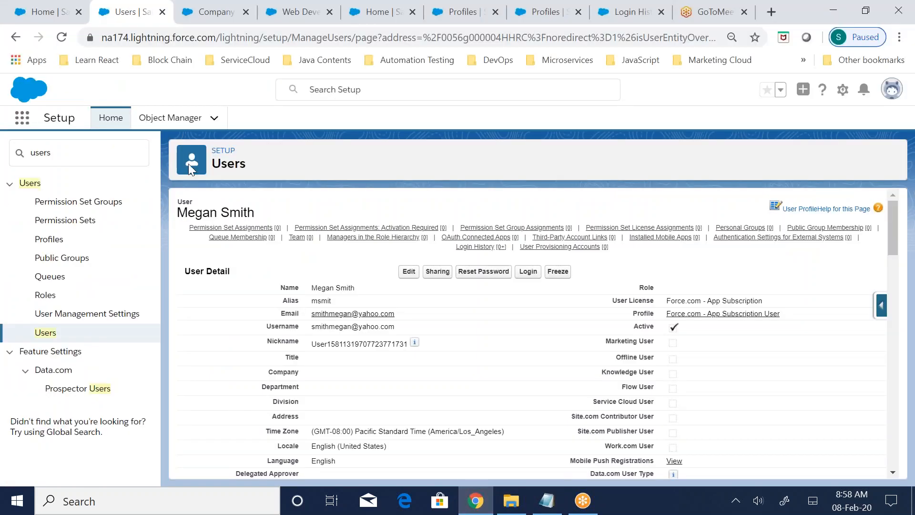
left_click(203, 23)
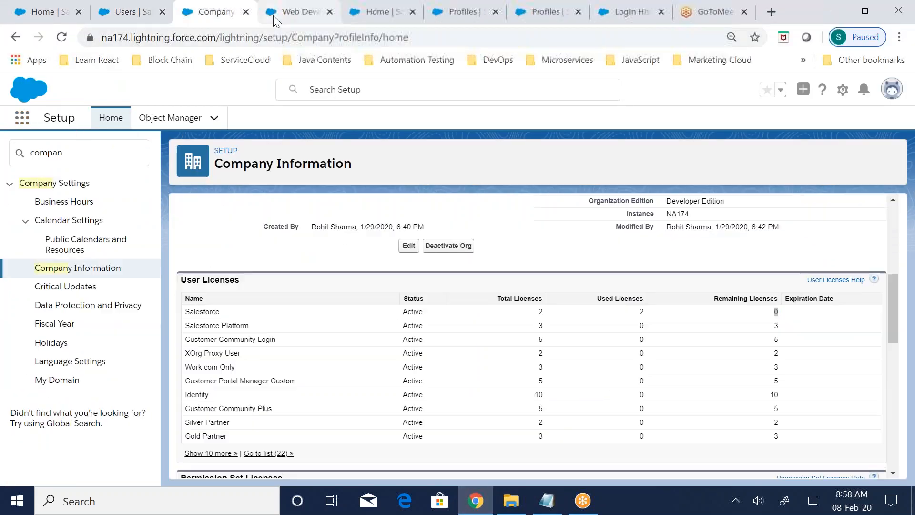
left_click(273, 16)
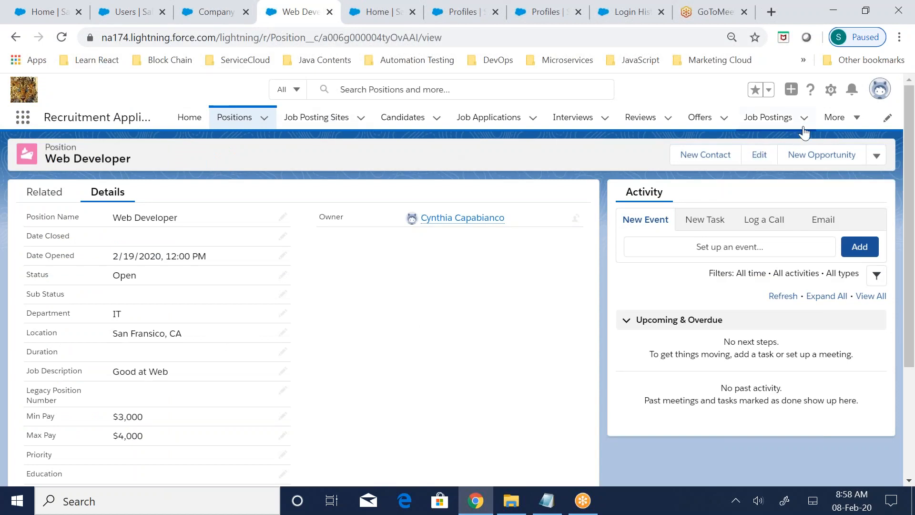
left_click(853, 125)
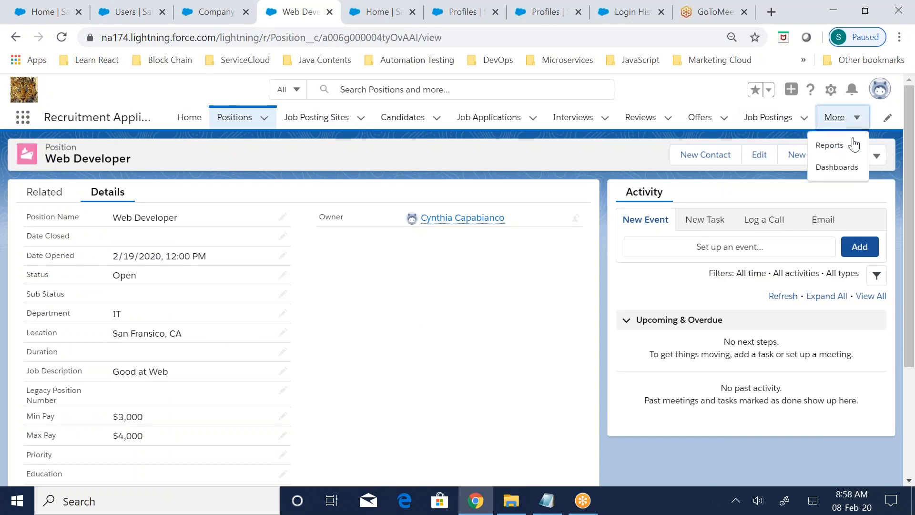
left_click(691, 121)
left_click(82, 227)
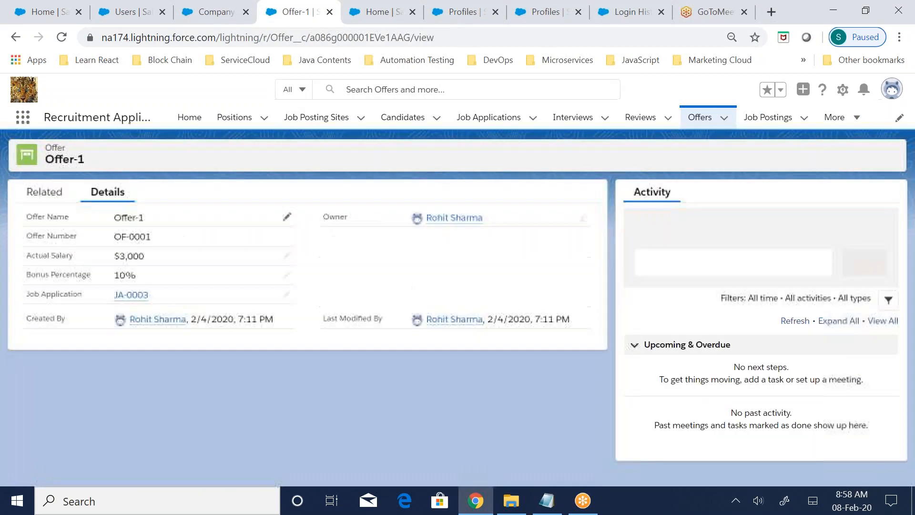
left_click_drag(38, 256, 135, 288)
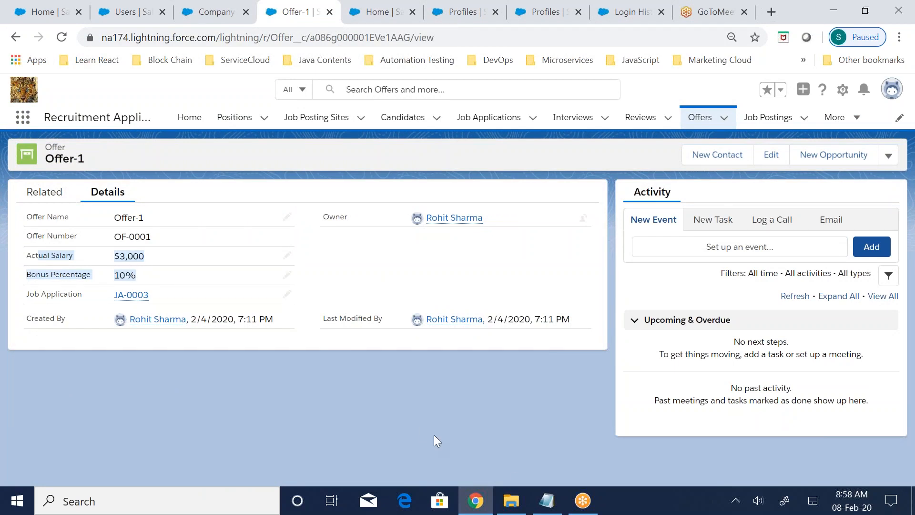
left_click(547, 500)
left_click_drag(214, 456, 327, 454)
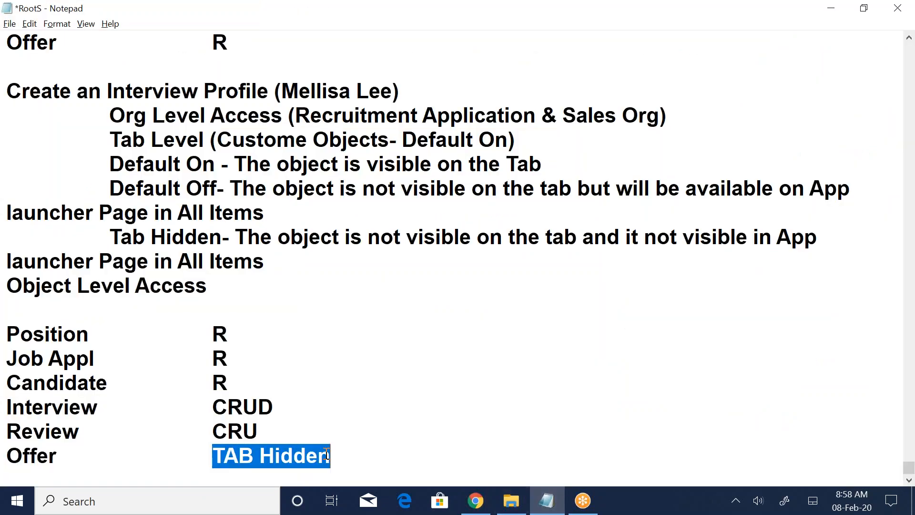
left_click_drag(248, 237, 320, 279)
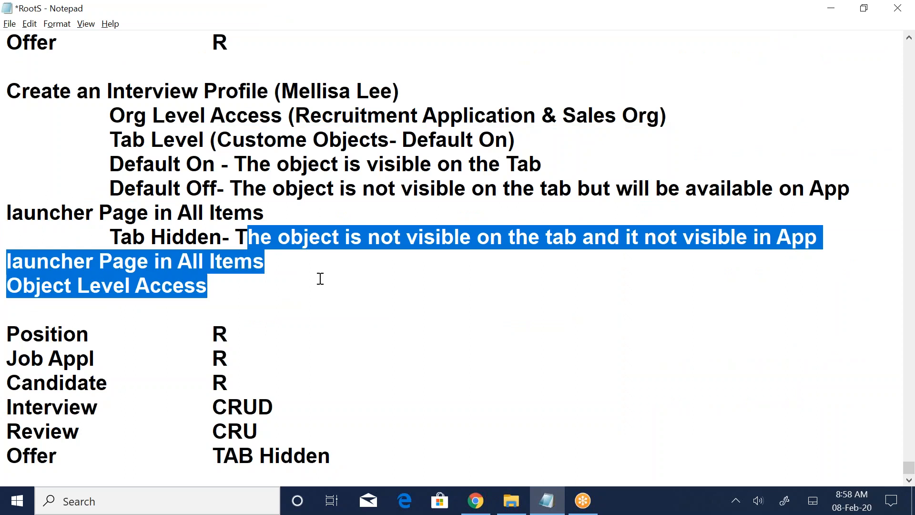
Move the blank line from below the Interview Object Level Access heading to above it
left_click(321, 279)
left_click(8, 286)
left_click(73, 315)
key("Delete")
key("Up")
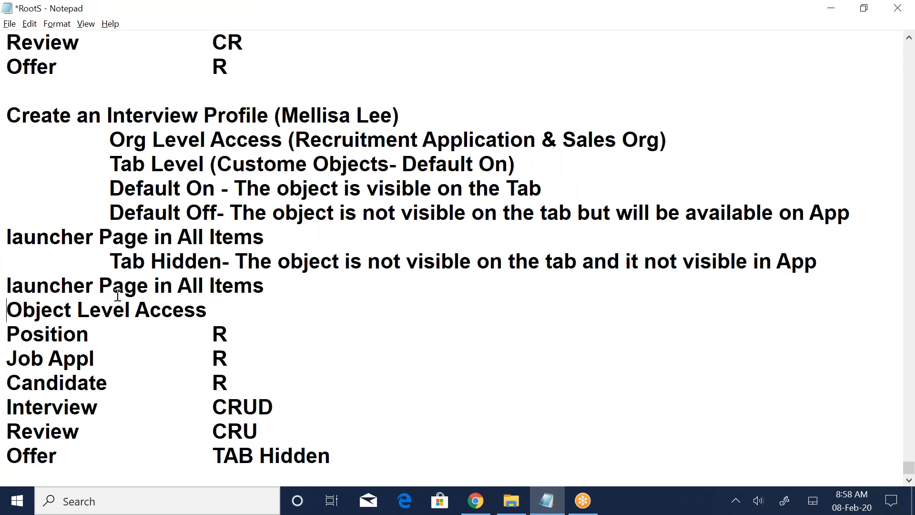
key("Return")
left_click(444, 367)
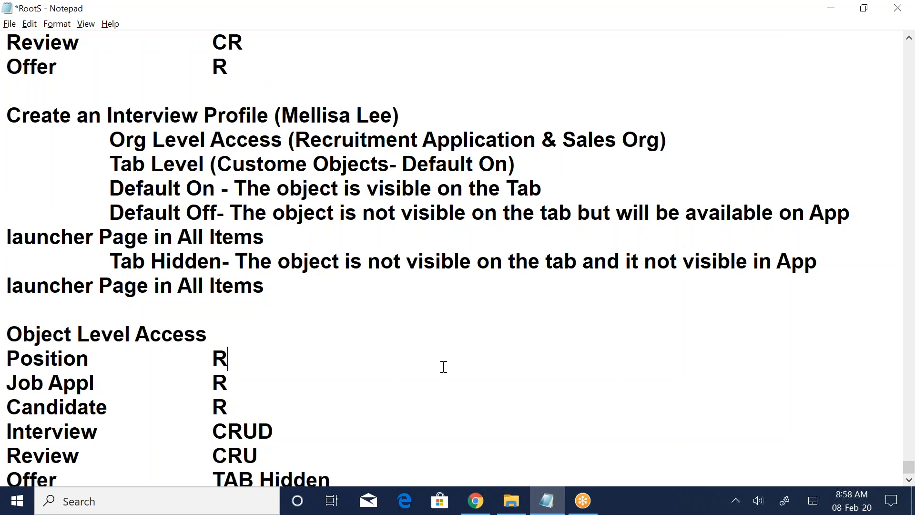
Save the RootS notes file
scroll(444, 367, "up", 7)
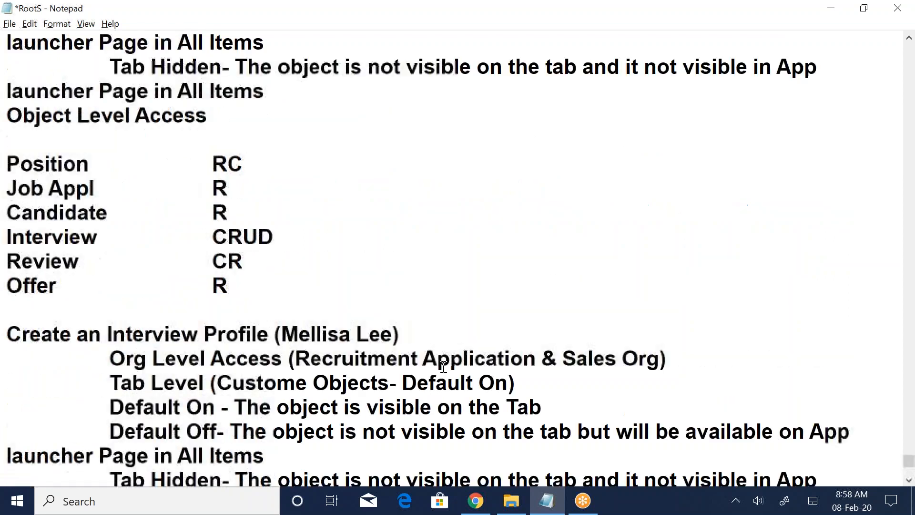
scroll(444, 388, "up", 11)
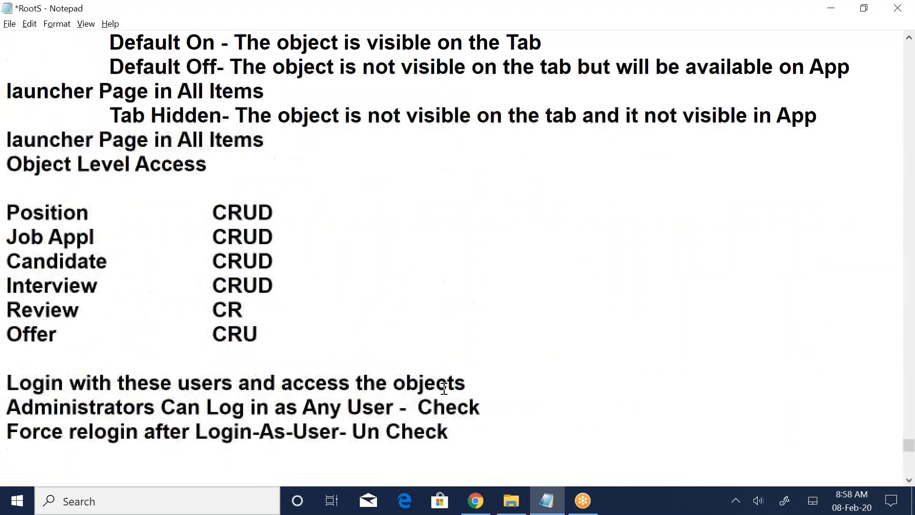
scroll(444, 389, "down", 9)
scroll(446, 391, "down", 8)
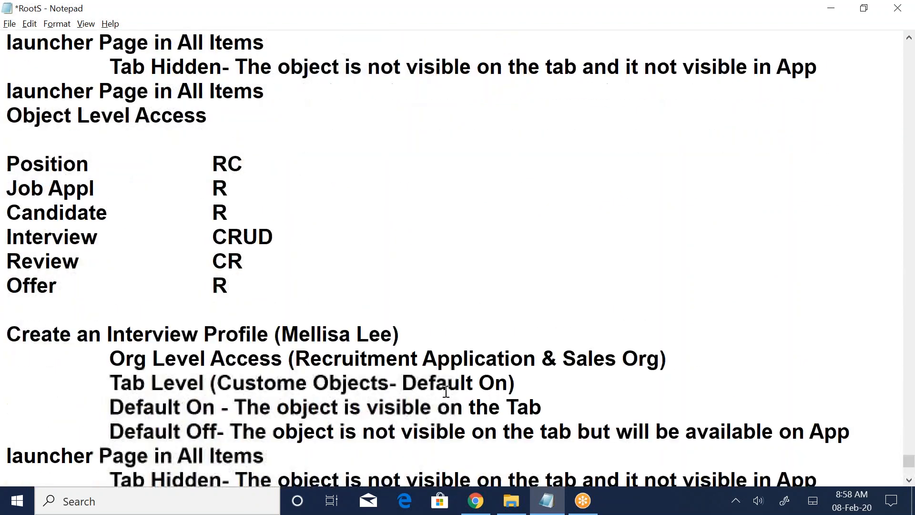
left_click(9, 23)
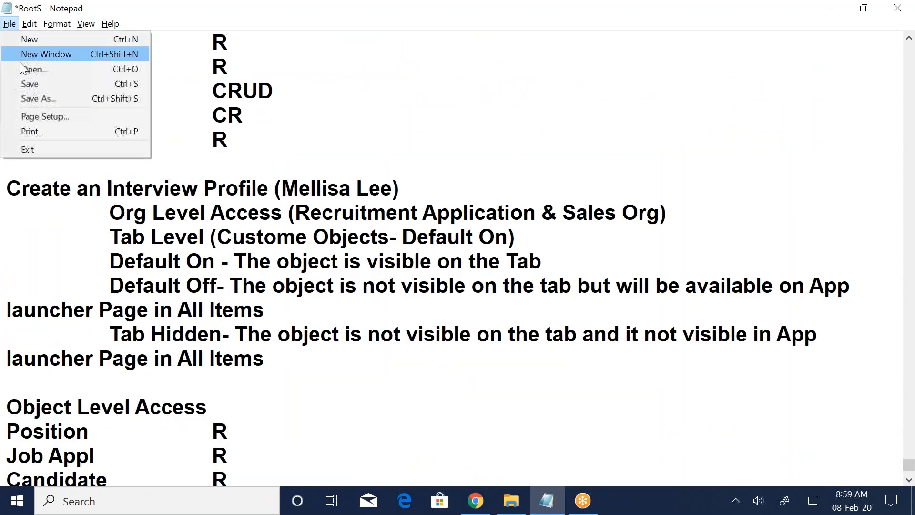
left_click(28, 82)
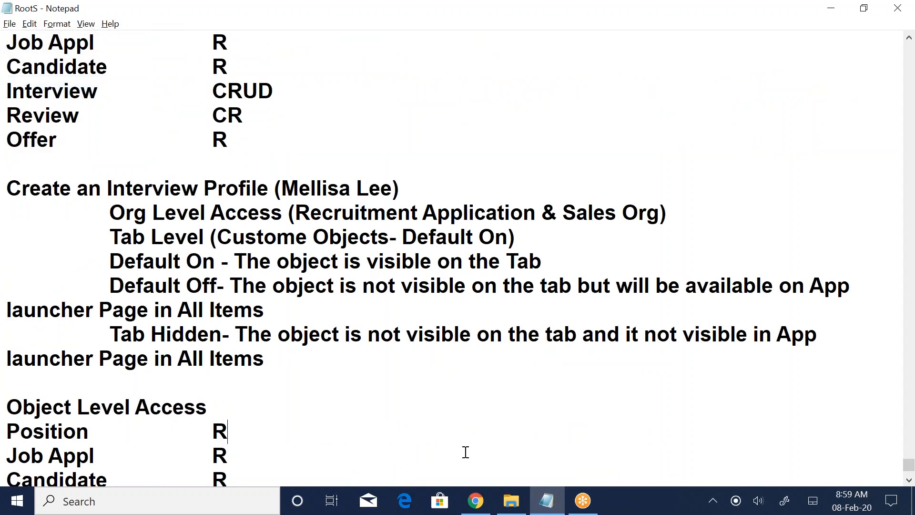
left_click(475, 501)
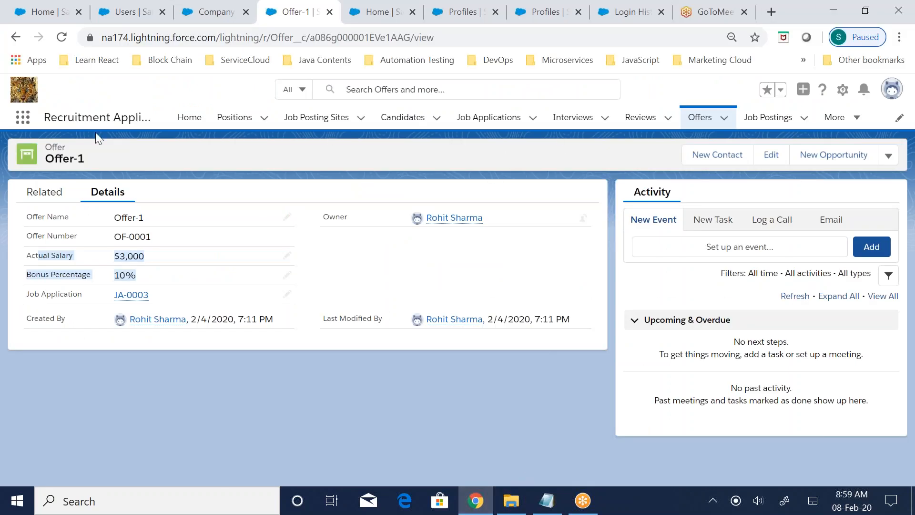
View the Profiles list in Salesforce Setup's Users section, then return to the RootS notes
left_click(129, 11)
left_click(42, 241)
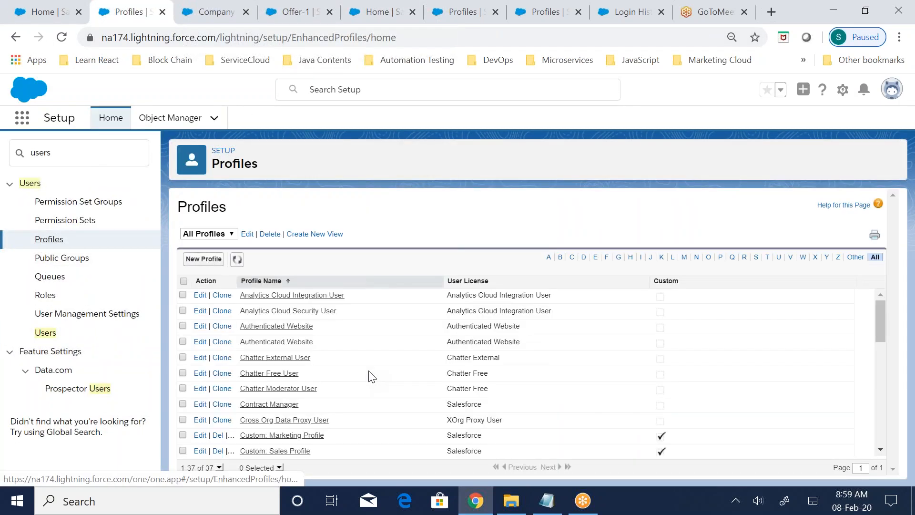
key("alt+Tab")
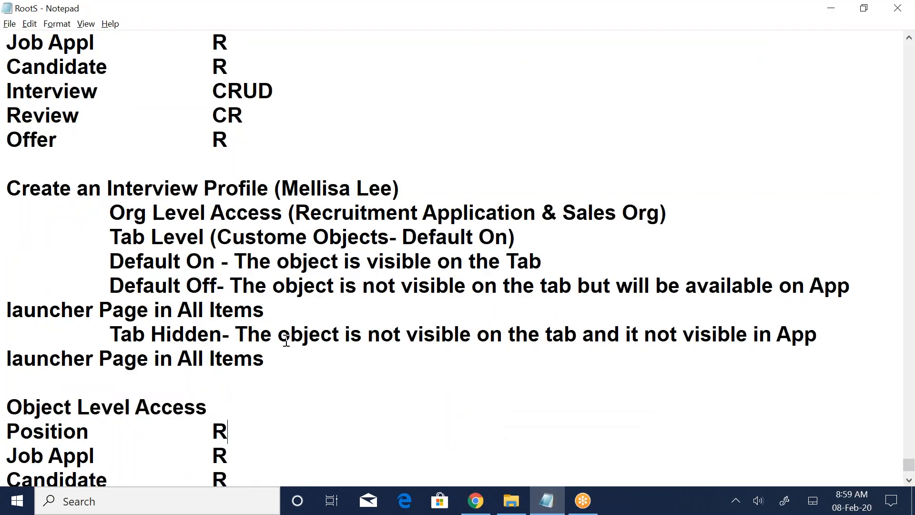
scroll(291, 400, "up", 8)
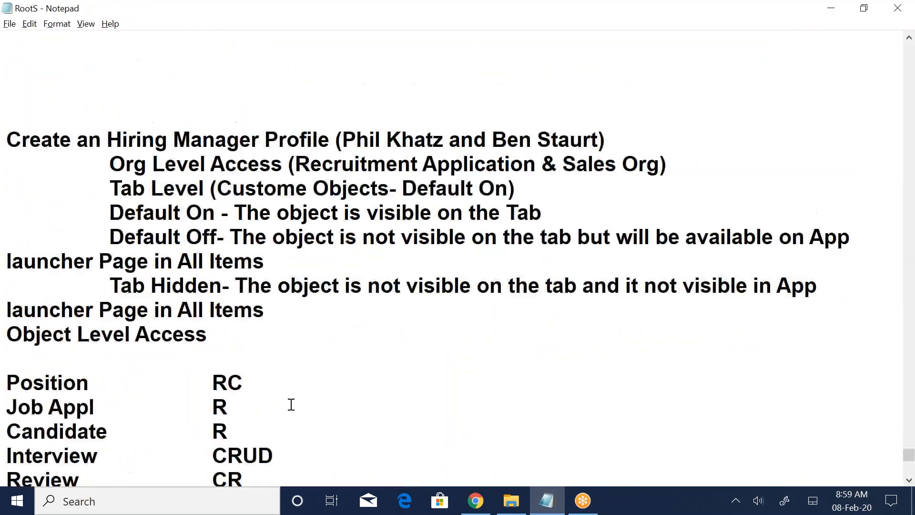
scroll(291, 405, "up", 10)
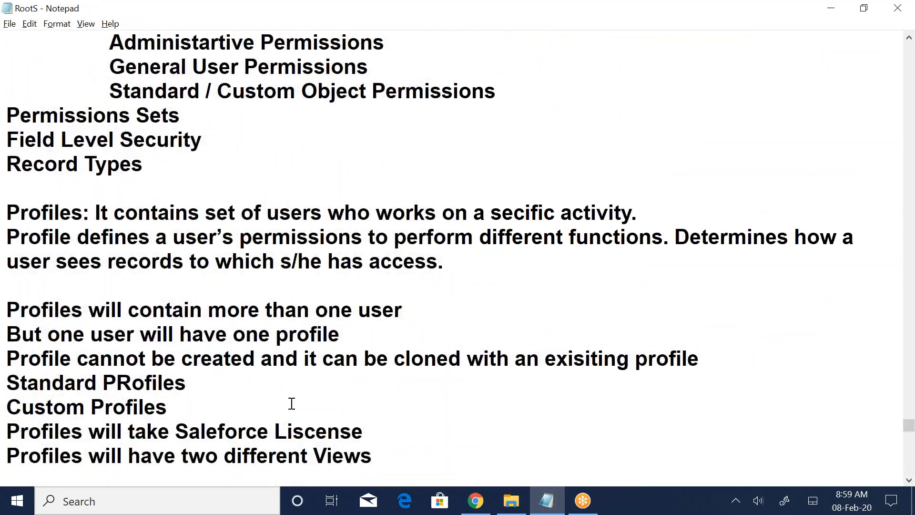
left_click_drag(151, 237, 796, 237)
left_click(698, 281)
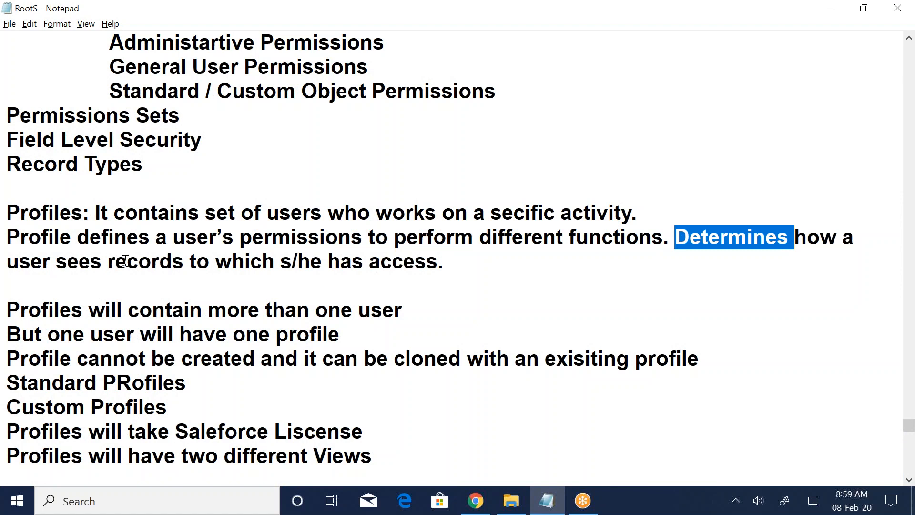
left_click(19, 265)
left_click_drag(18, 265, 481, 266)
left_click(513, 307)
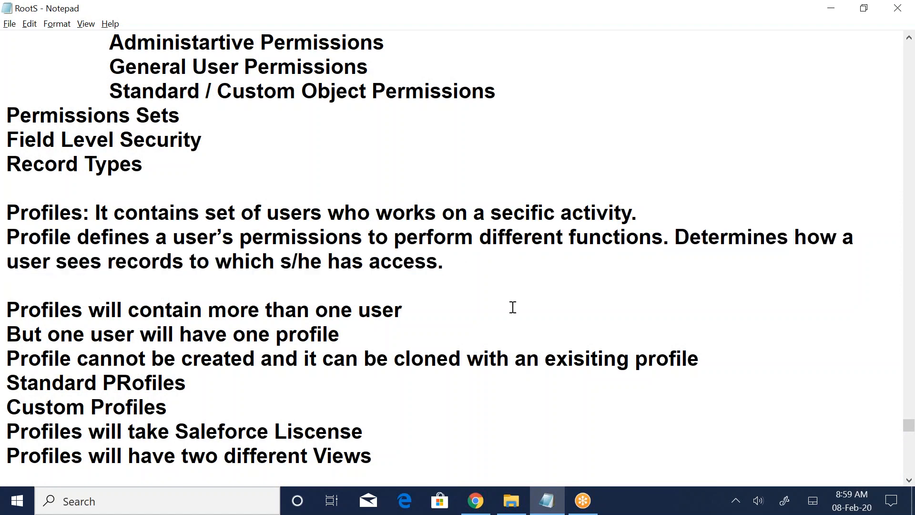
left_click_drag(7, 310, 418, 307)
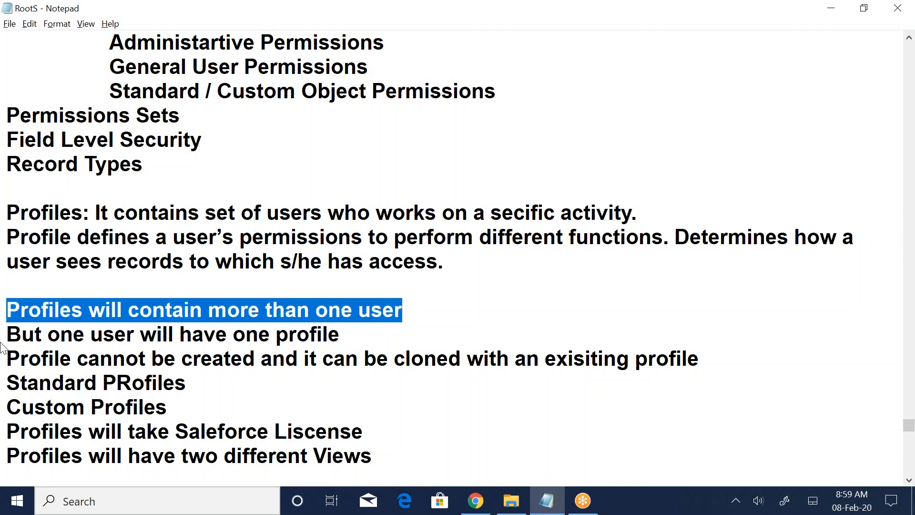
left_click_drag(16, 335, 412, 336)
left_click_drag(19, 360, 741, 364)
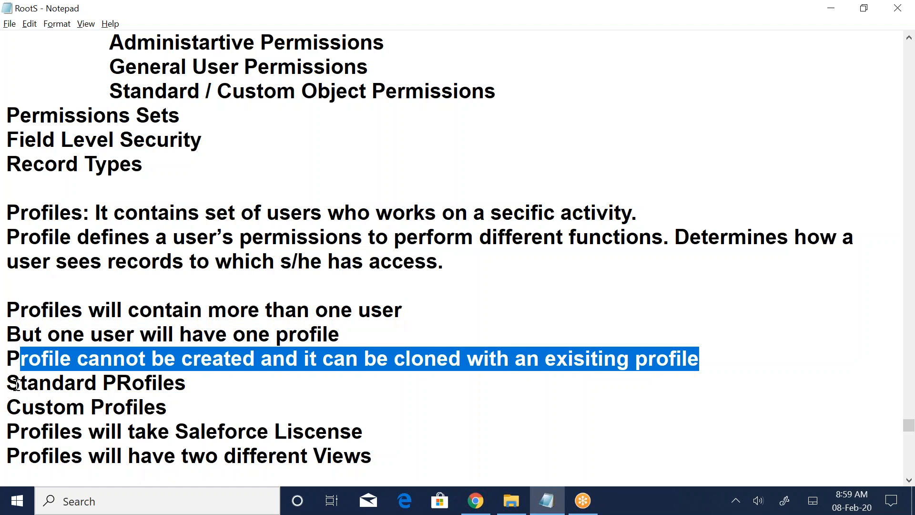
left_click_drag(19, 384, 224, 387)
left_click_drag(23, 408, 194, 404)
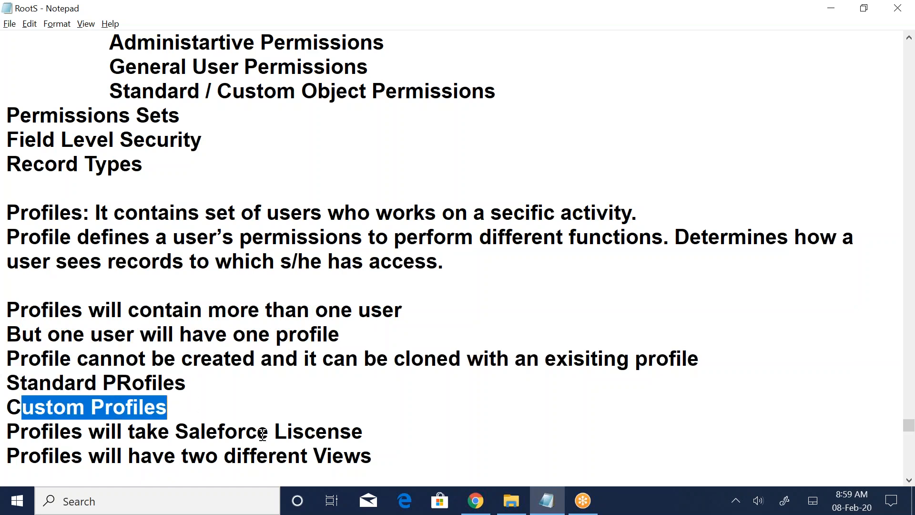
scroll(262, 434, "down", 1)
left_click_drag(9, 360, 409, 364)
left_click_drag(6, 385, 490, 380)
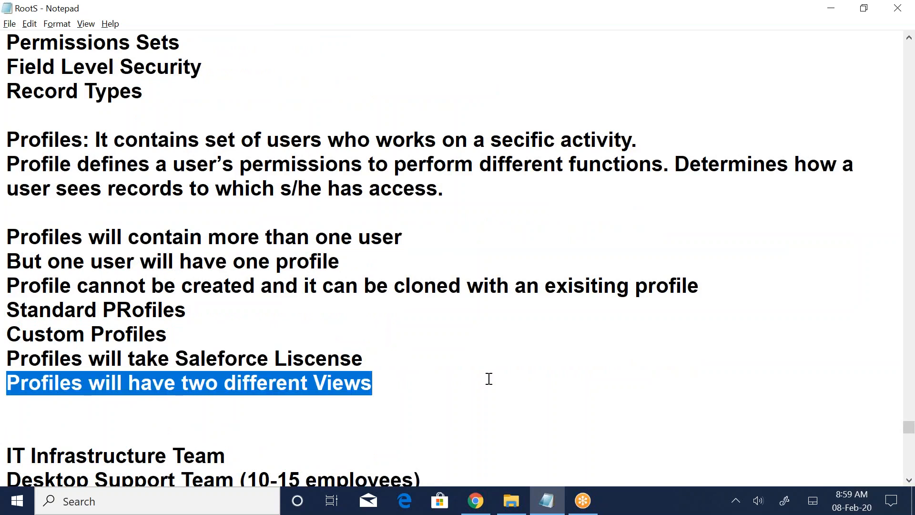
scroll(489, 379, "down", 1)
left_click(55, 365)
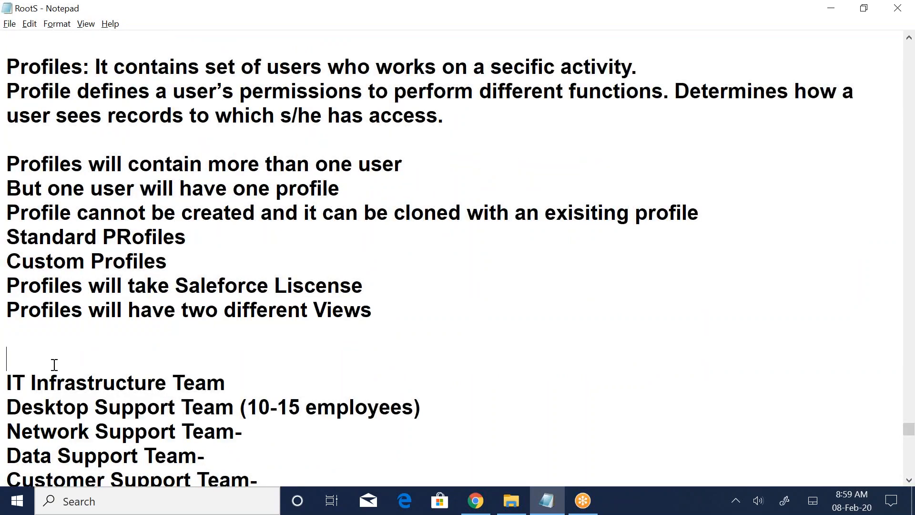
Add an 'Example' heading above the IT Infrastructure Team list
type("Example")
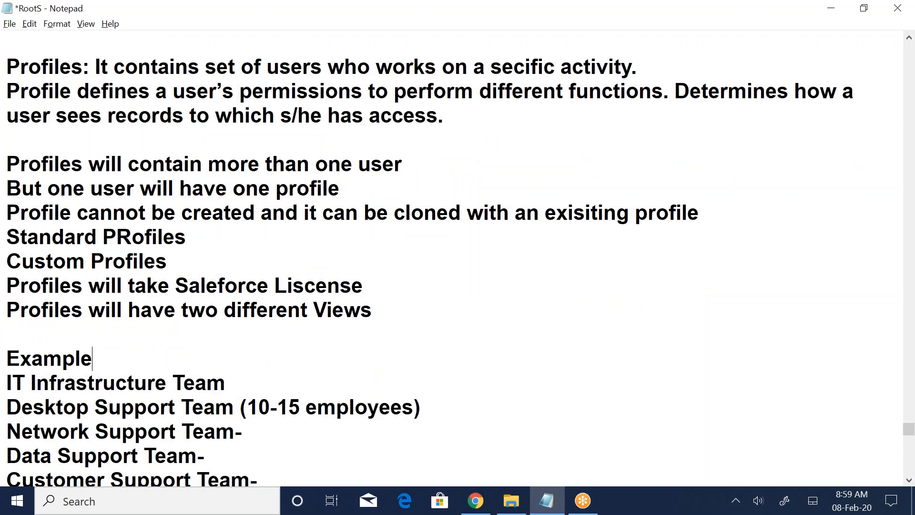
scroll(17, 308, "down", 3)
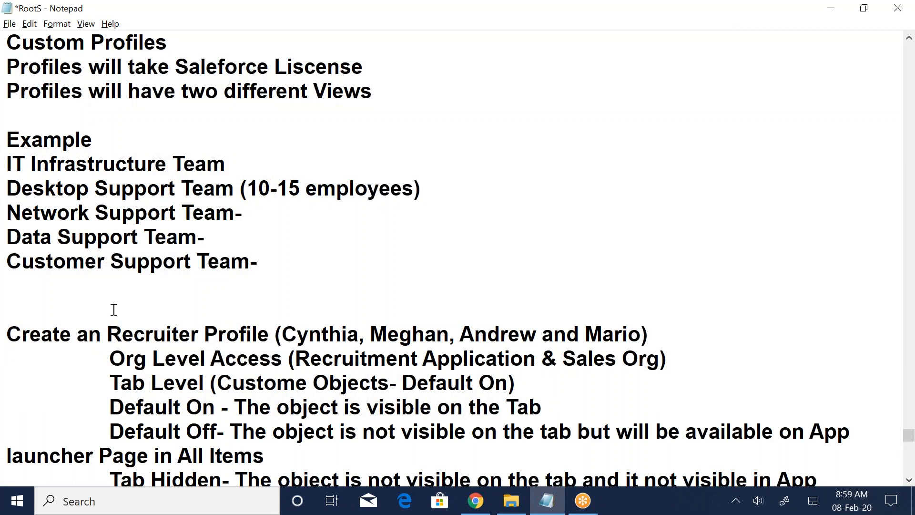
scroll(140, 361, "down", 13)
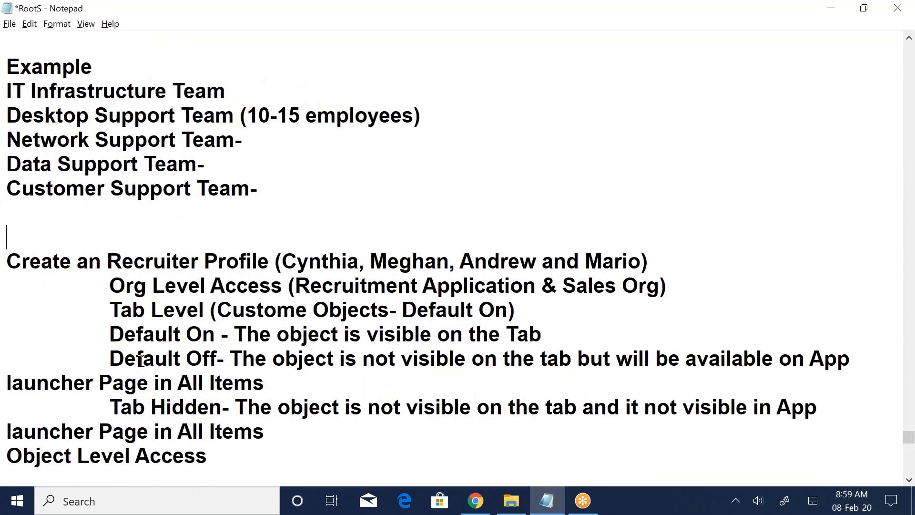
scroll(141, 361, "down", 12)
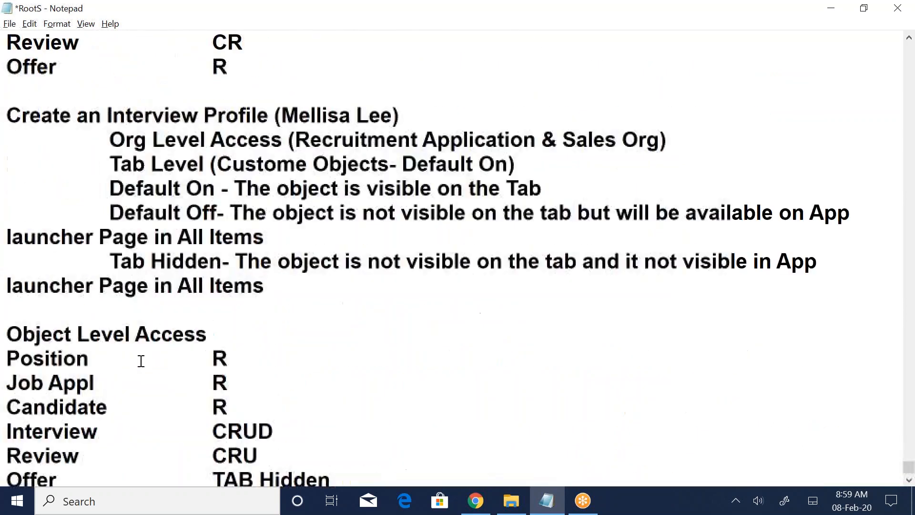
scroll(161, 365, "up", 15)
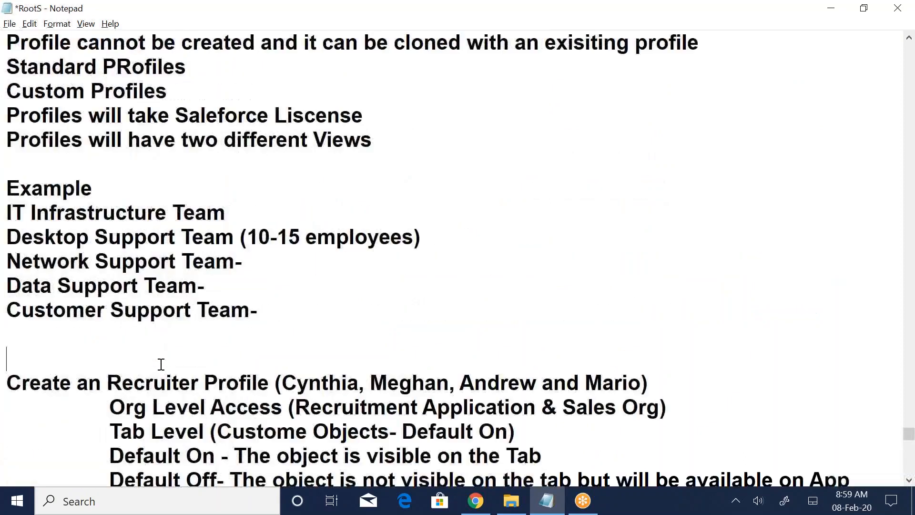
scroll(161, 364, "up", 15)
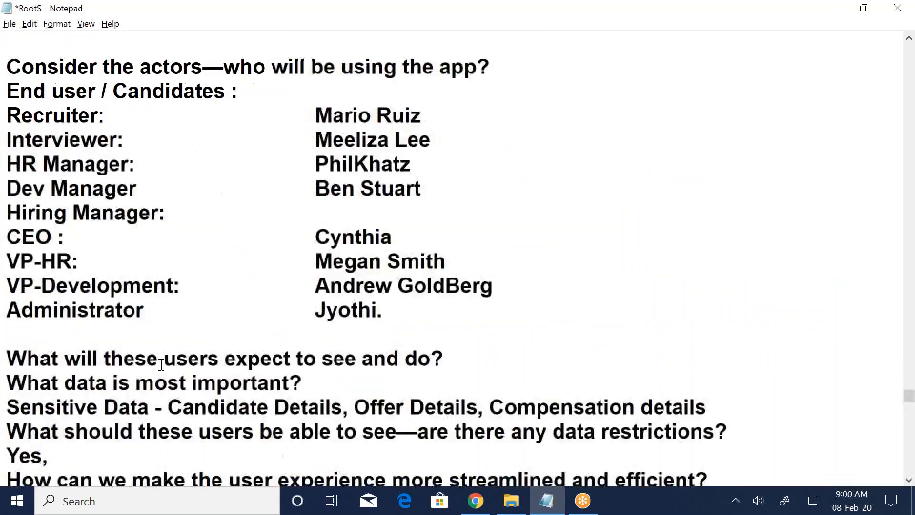
scroll(161, 365, "up", 12)
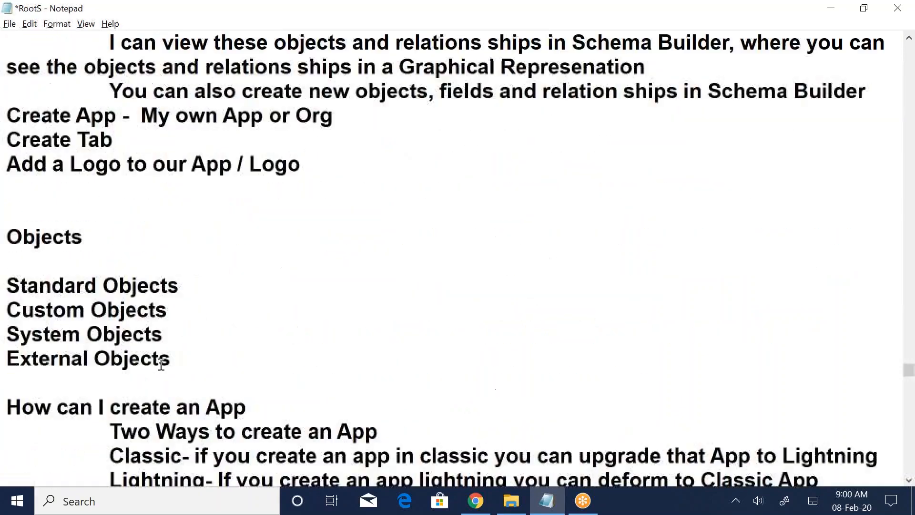
scroll(162, 365, "down", 8)
scroll(161, 365, "down", 15)
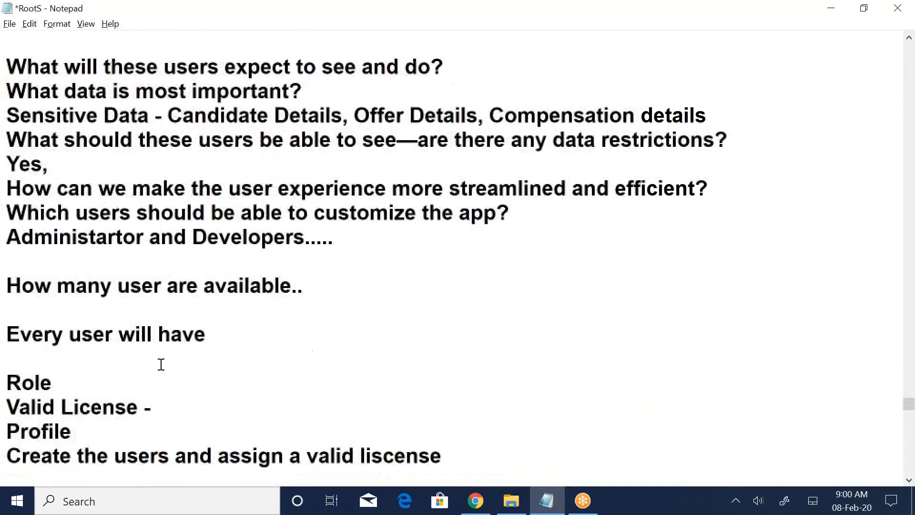
Copy the Permissions Sets, Field Level Security and Record Types lines, placing the caret after TAB Hidden
left_click_drag(9, 387, 157, 433)
right_click(126, 423)
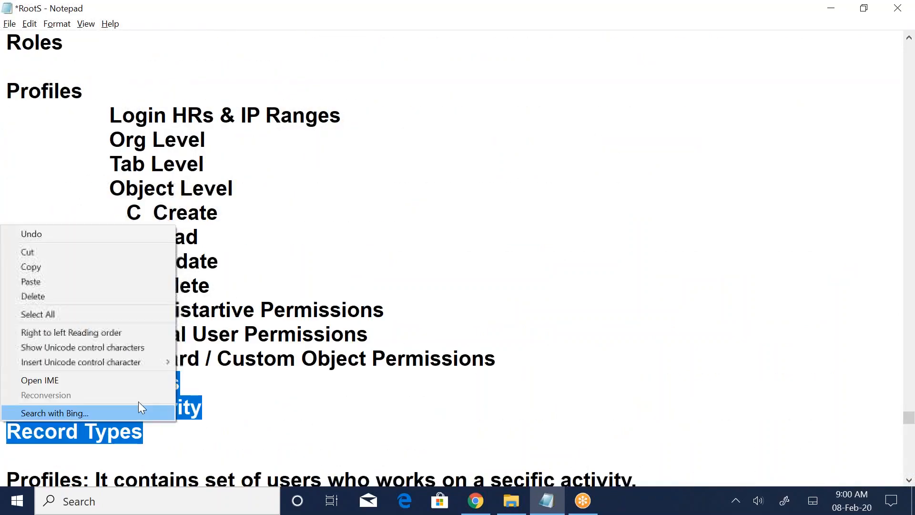
left_click(136, 268)
scroll(241, 383, "down", 15)
scroll(243, 386, "down", 6)
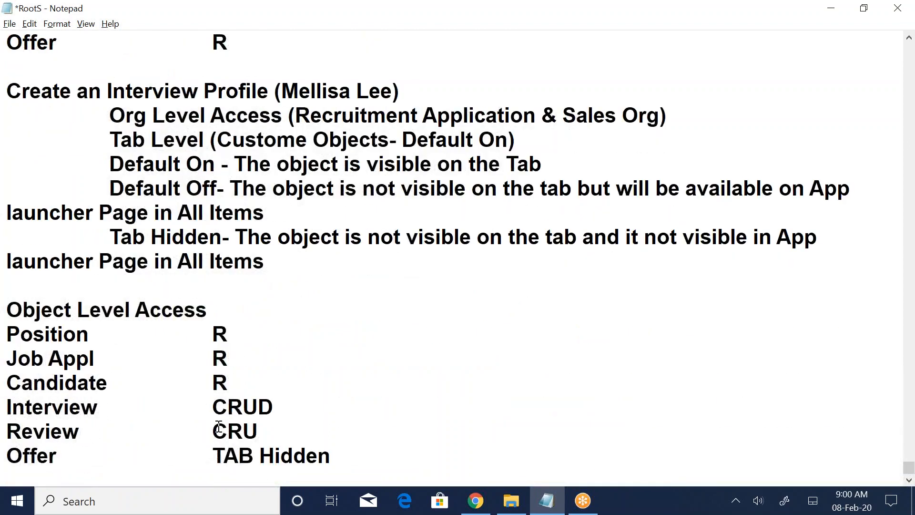
left_click(395, 460)
Paste the three topic lines below the Offer row and head them 'Next Topic'
key("Return")
key("Return")
key("Return")
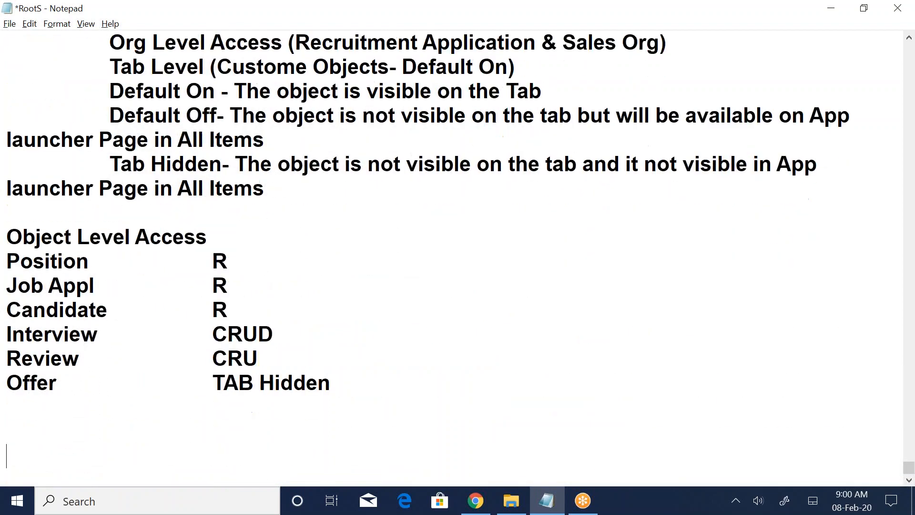
key("ctrl+v")
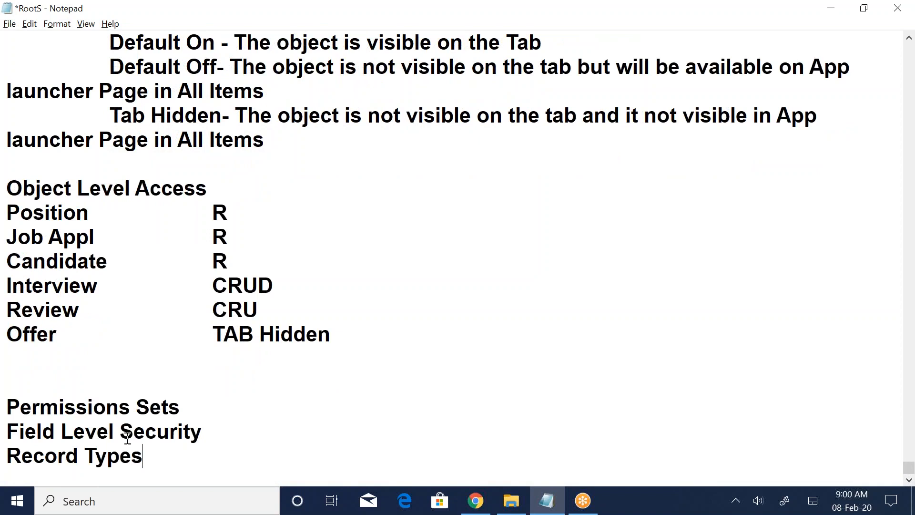
left_click(68, 387)
type("Next Topic")
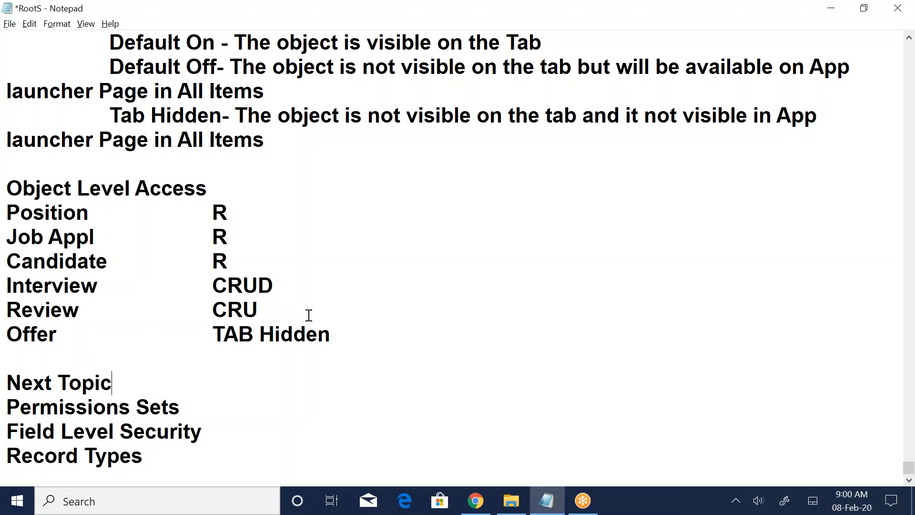
left_click(548, 21)
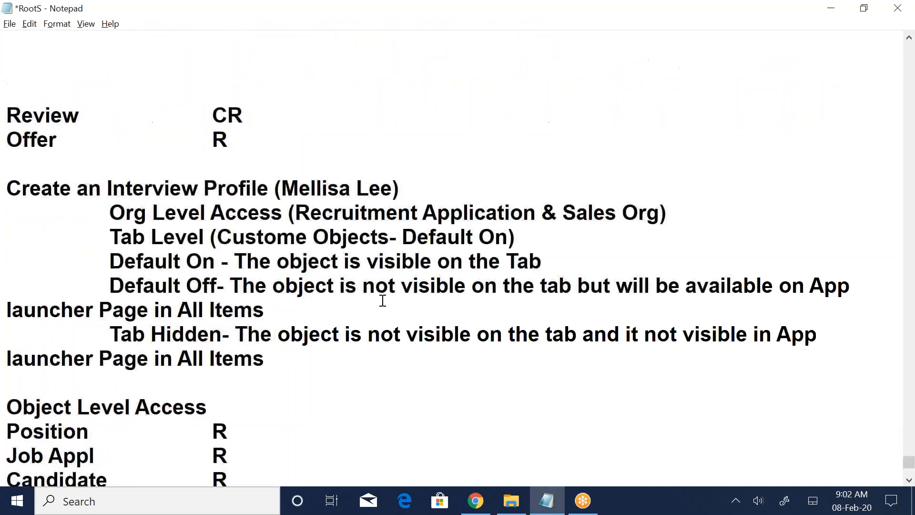
Save the RootS notes file, then return to the Interview profile's tab settings notes
scroll(383, 300, "up", 20)
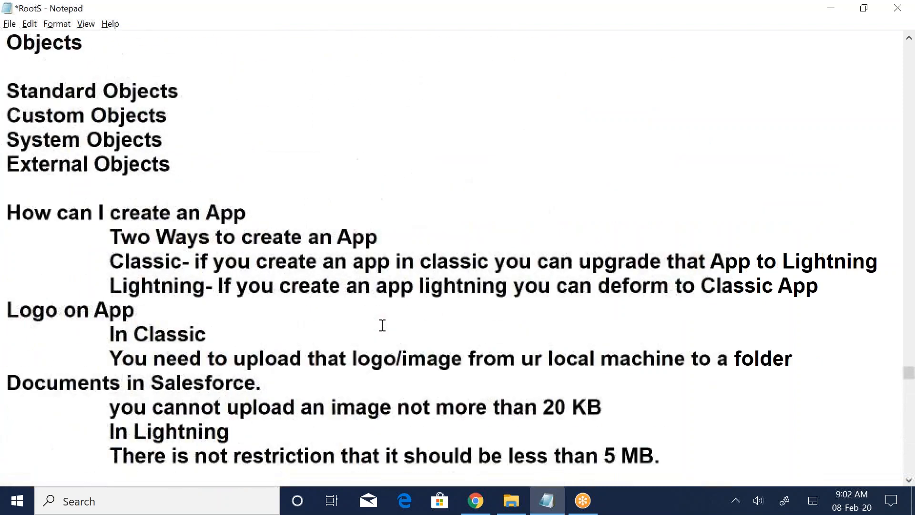
scroll(383, 325, "up", 15)
left_click_drag(909, 322, 909, 48)
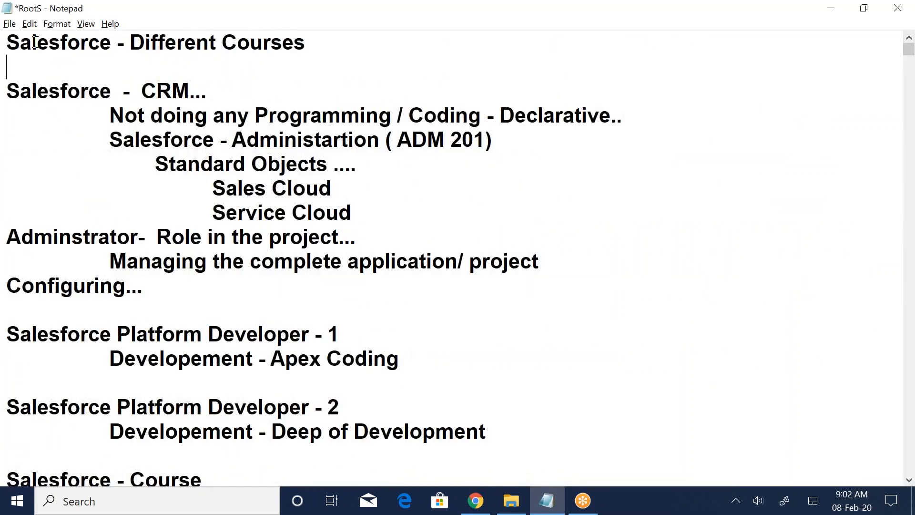
left_click(10, 24)
left_click(52, 85)
left_click_drag(909, 48, 912, 463)
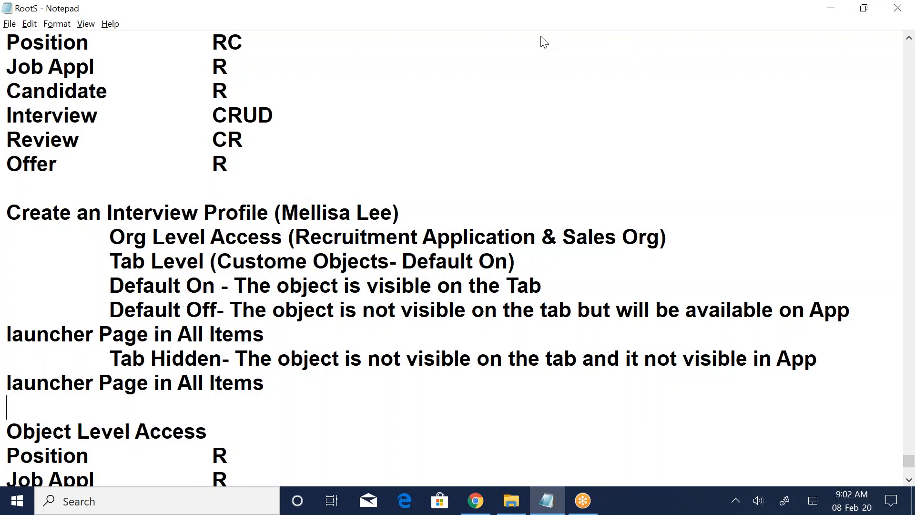
left_click(527, 34)
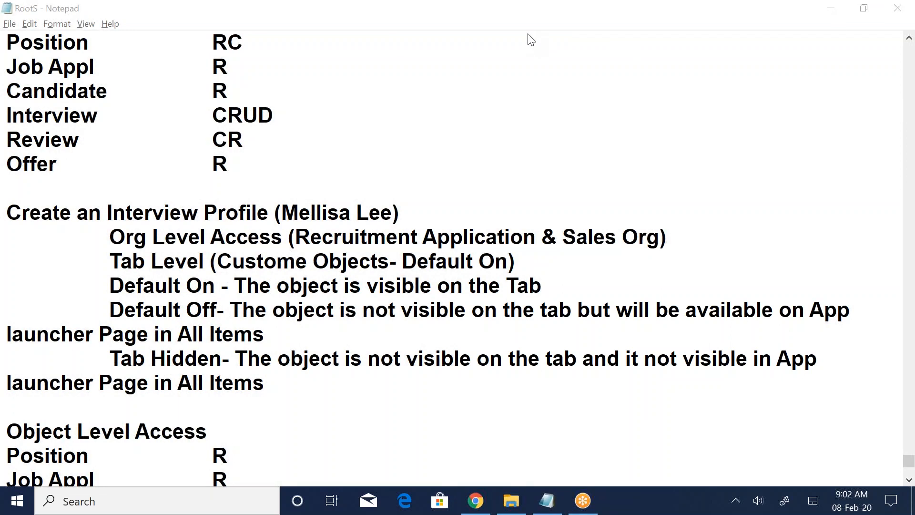